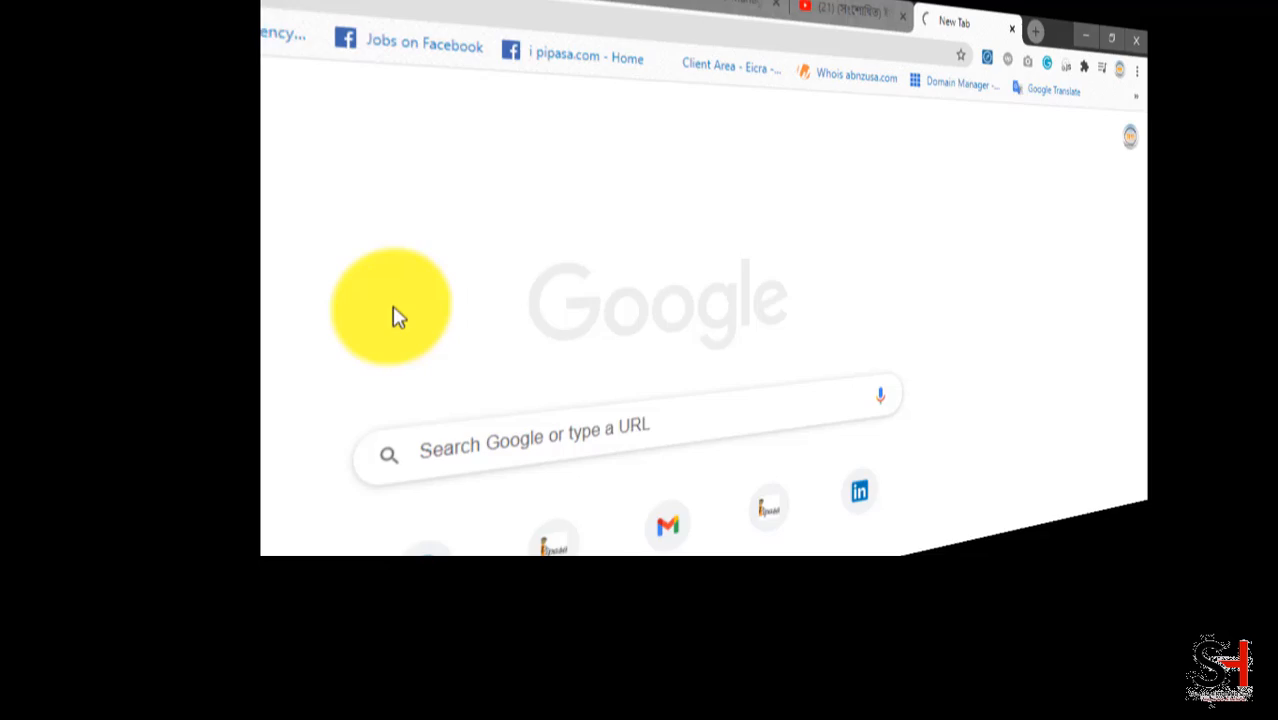
Open wordpress.org and go to its WordPress download page.
key(Return)
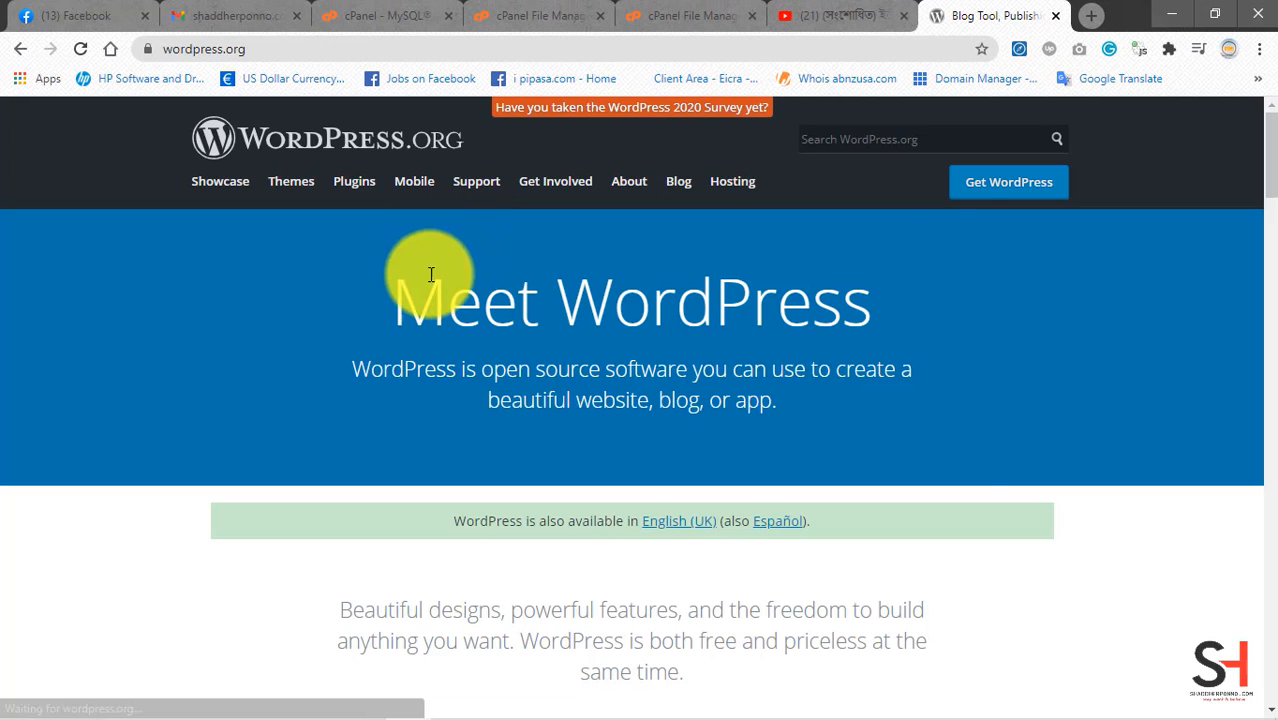
scroll(953, 240, down, 3)
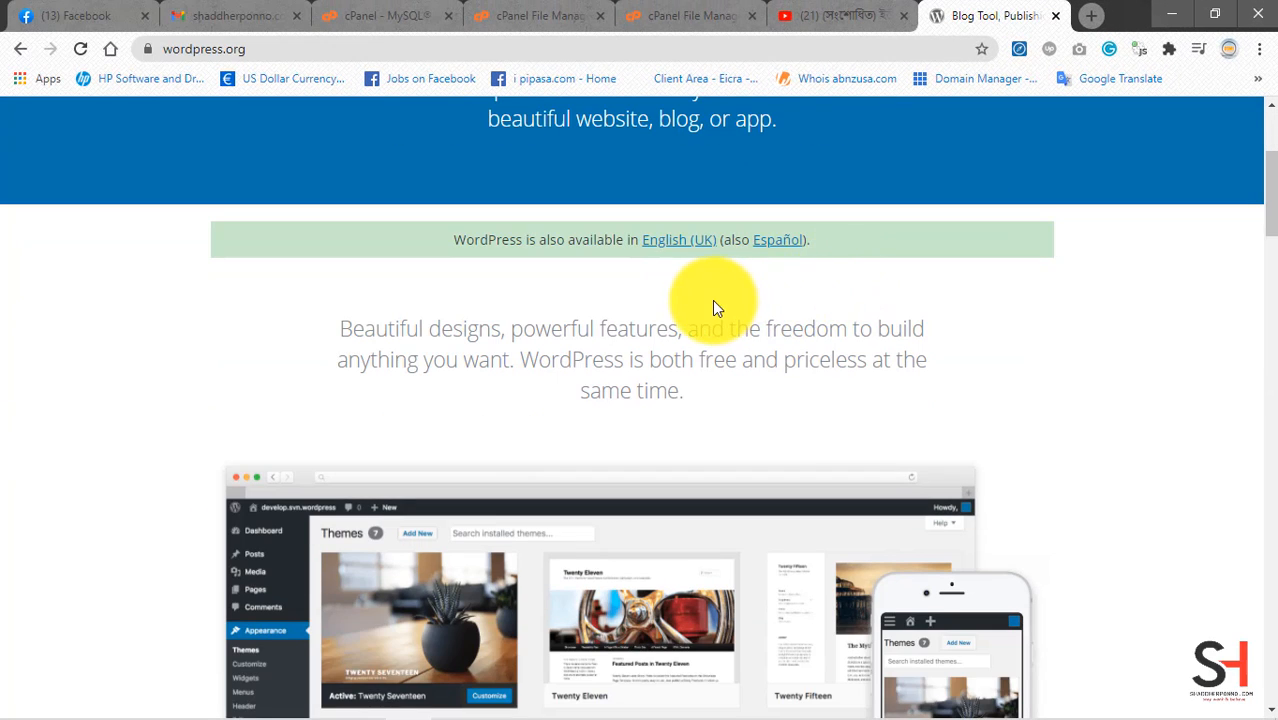
scroll(713, 305, up, 3)
click(1012, 190)
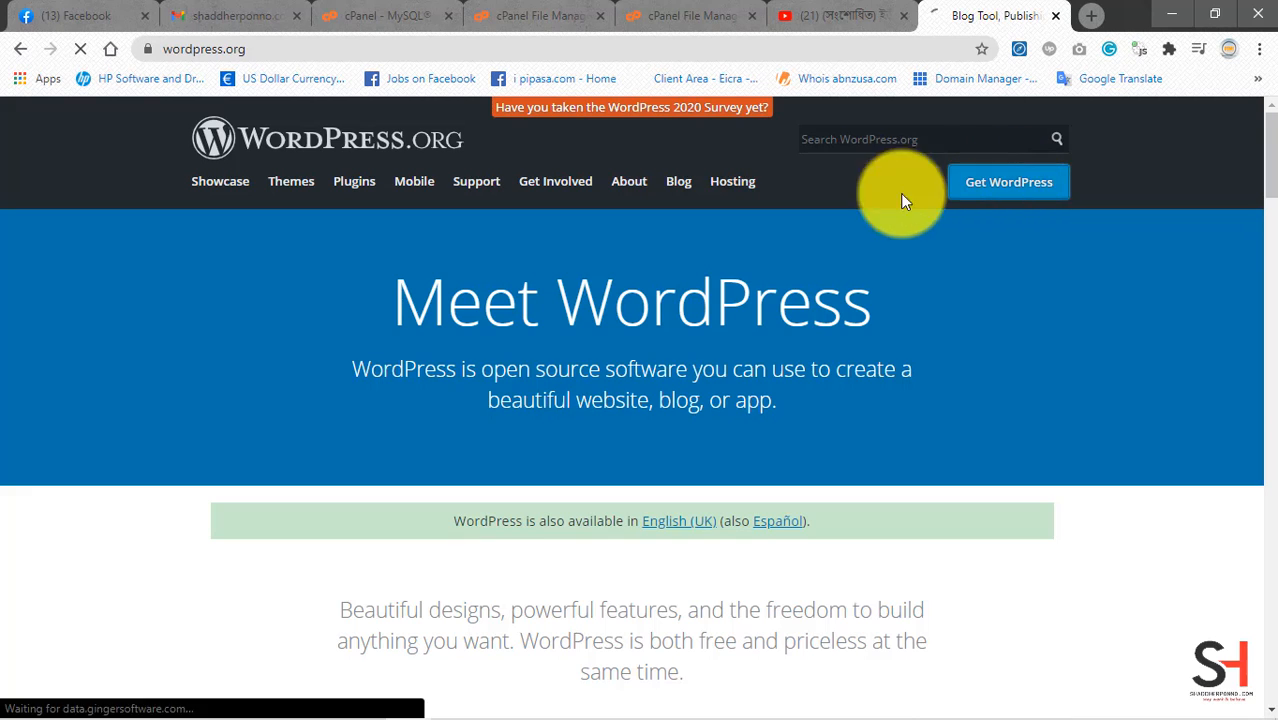
scroll(504, 367, down, 1)
scroll(504, 367, down, 3)
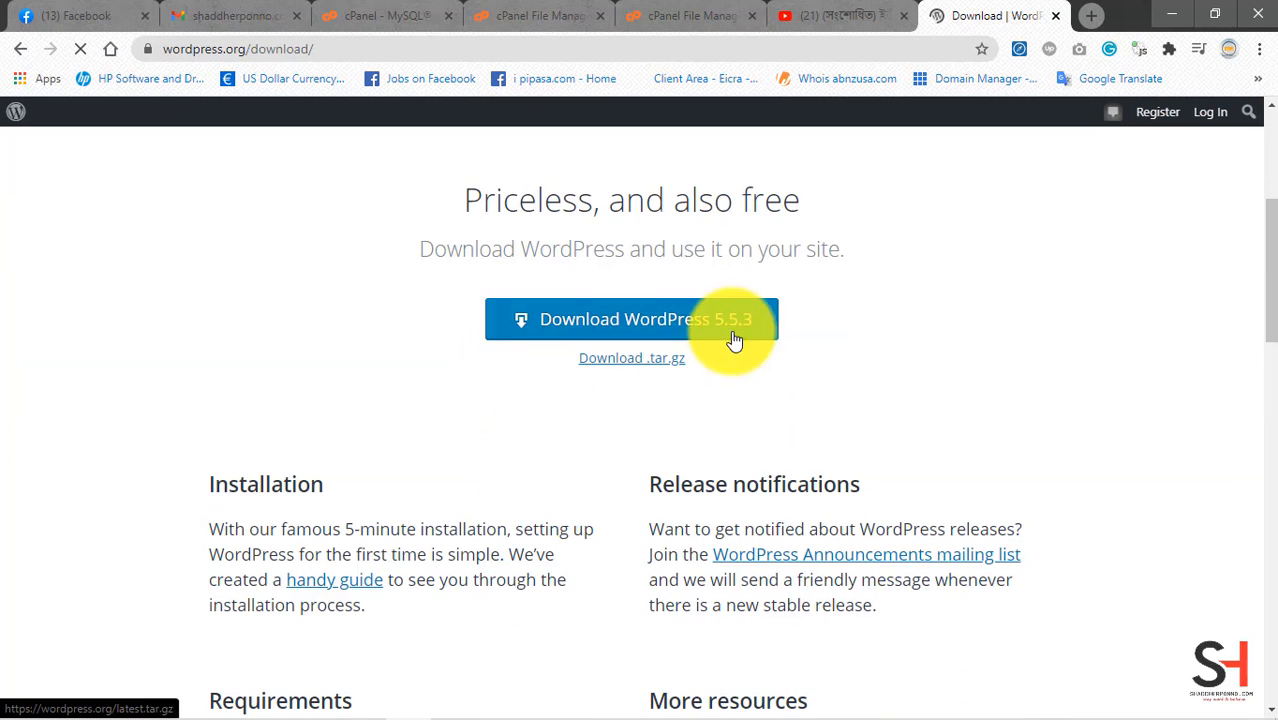
click(663, 325)
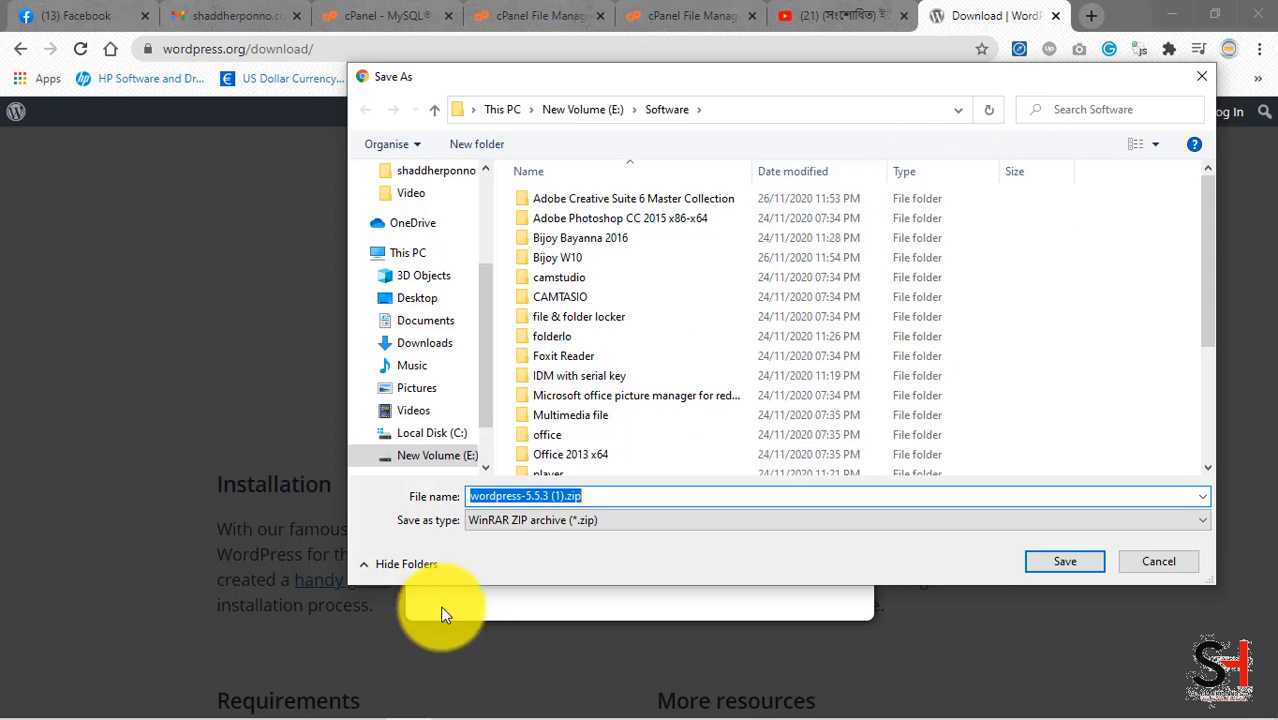
click(1160, 562)
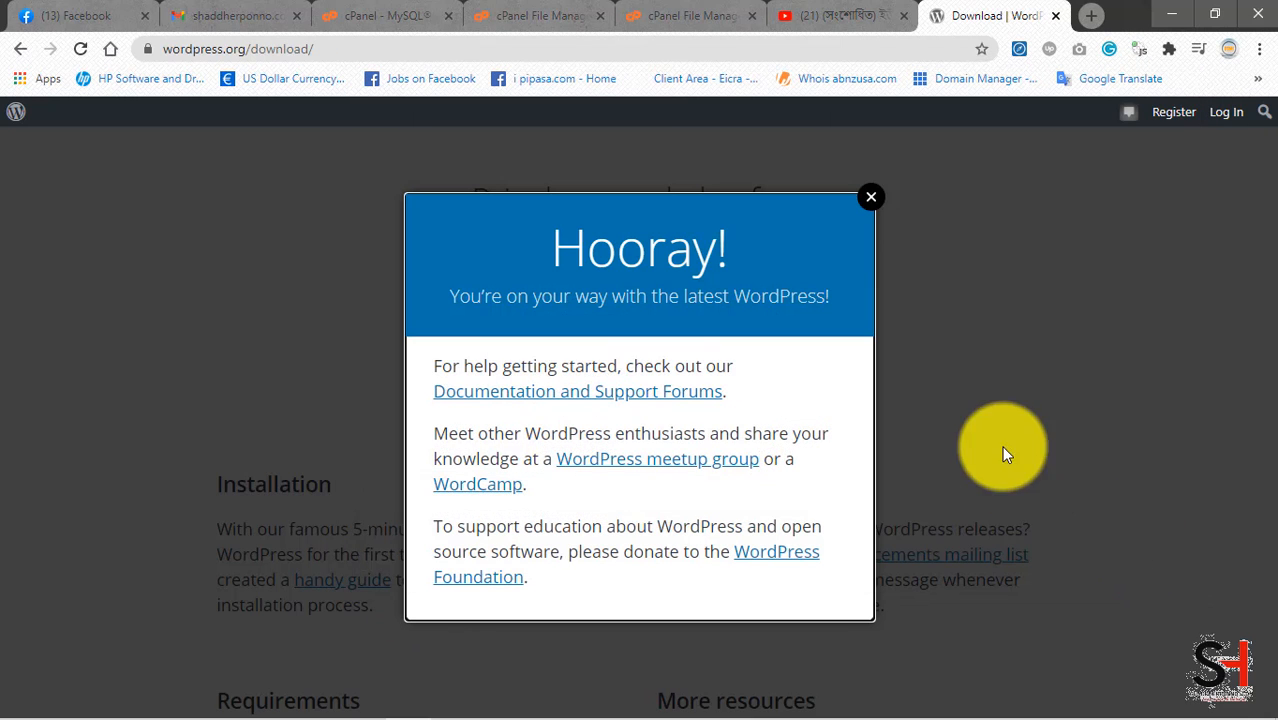
click(871, 211)
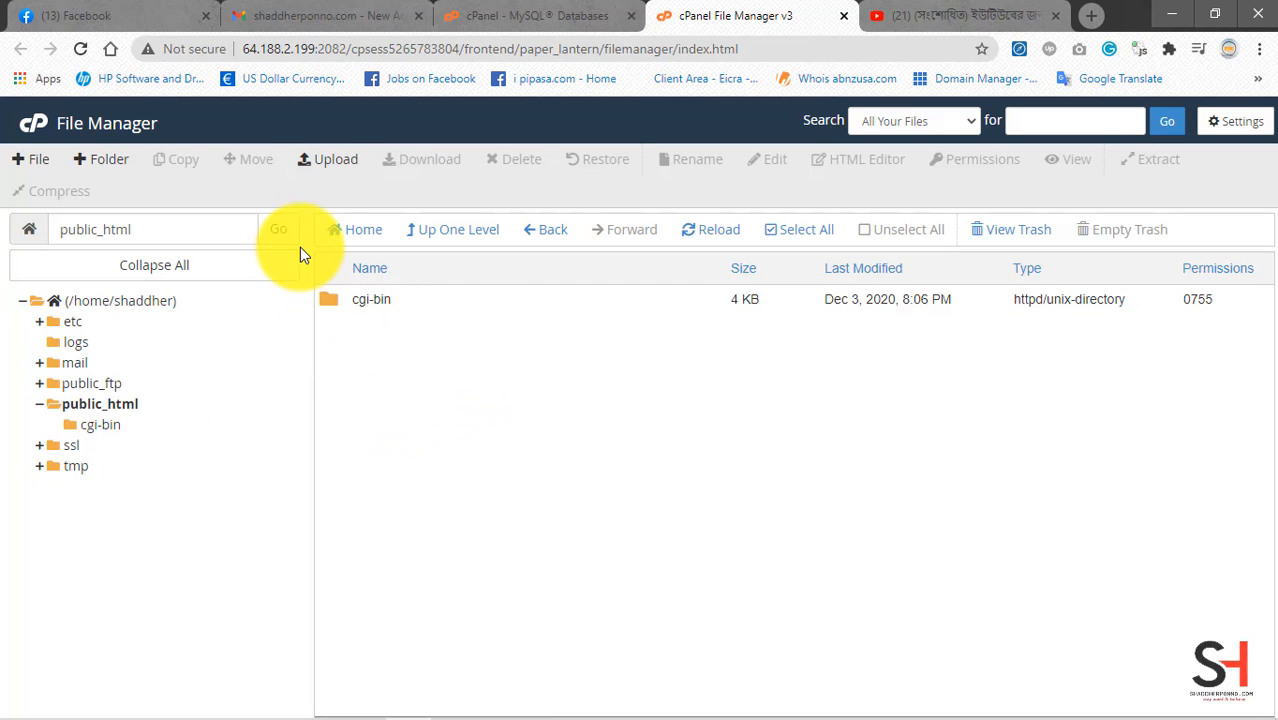
Upload wordpress-5.5.3.zip from the Software folder on drive E: into the public_html directory.
click(338, 166)
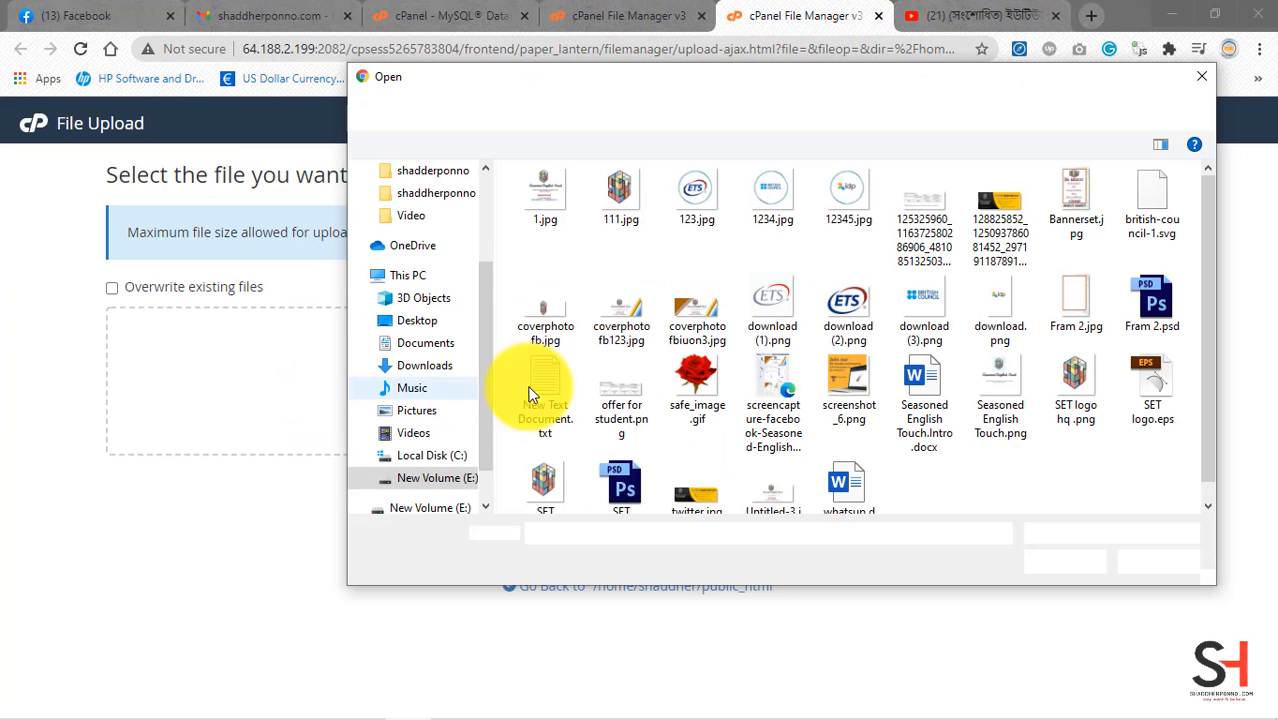
scroll(800, 380, down, 1)
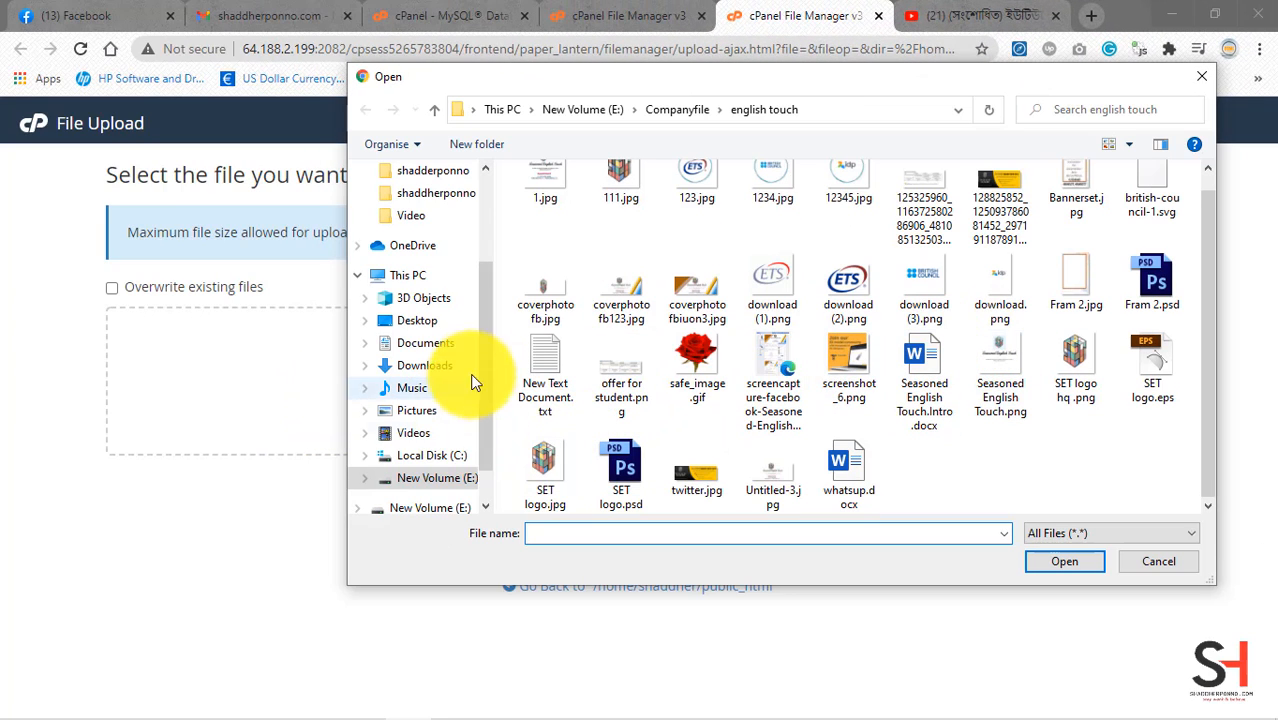
scroll(480, 365, down, 1)
scroll(487, 355, down, 1)
click(445, 462)
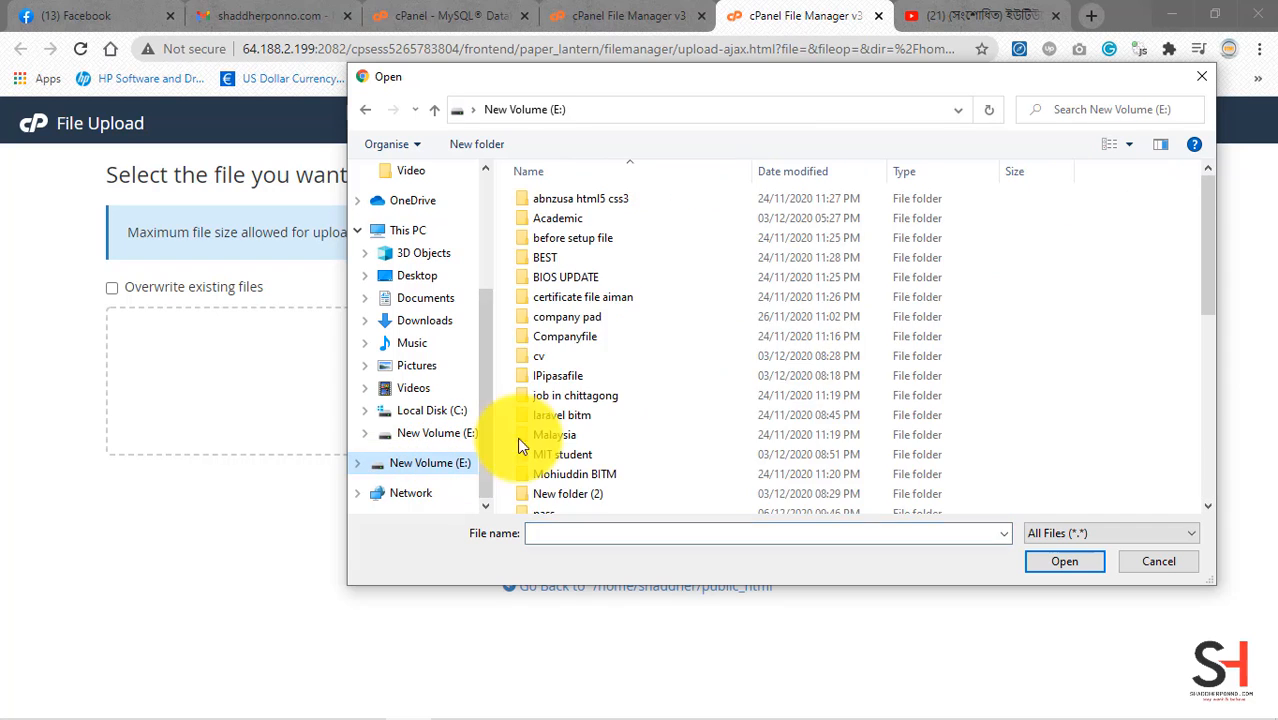
scroll(660, 340, down, 1)
scroll(605, 365, down, 6)
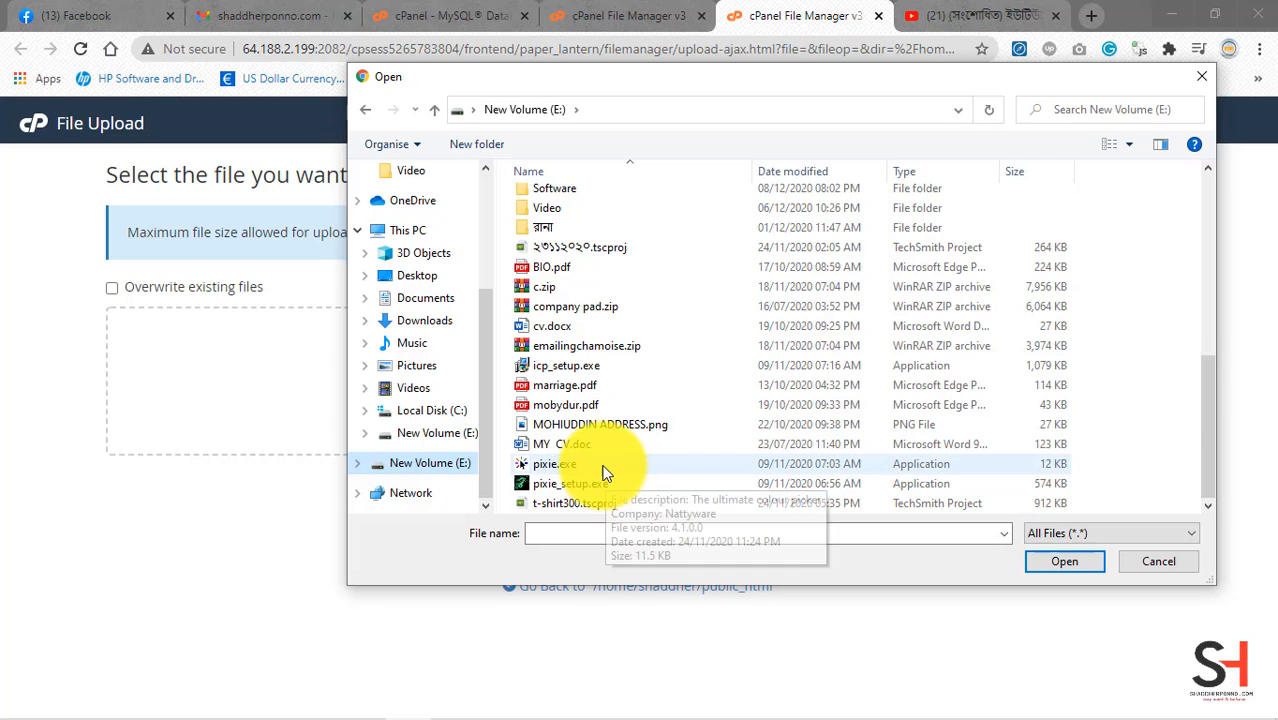
scroll(600, 462, up, 3)
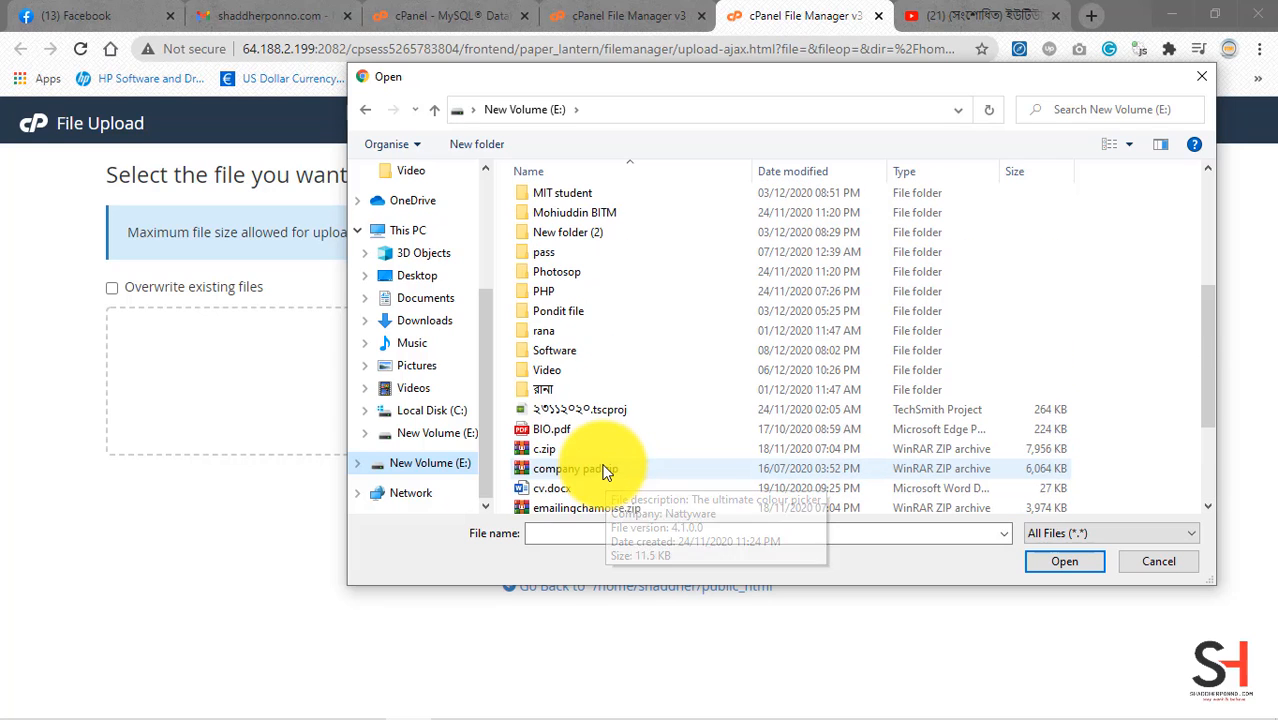
double_click(570, 350)
scroll(697, 338, down, 3)
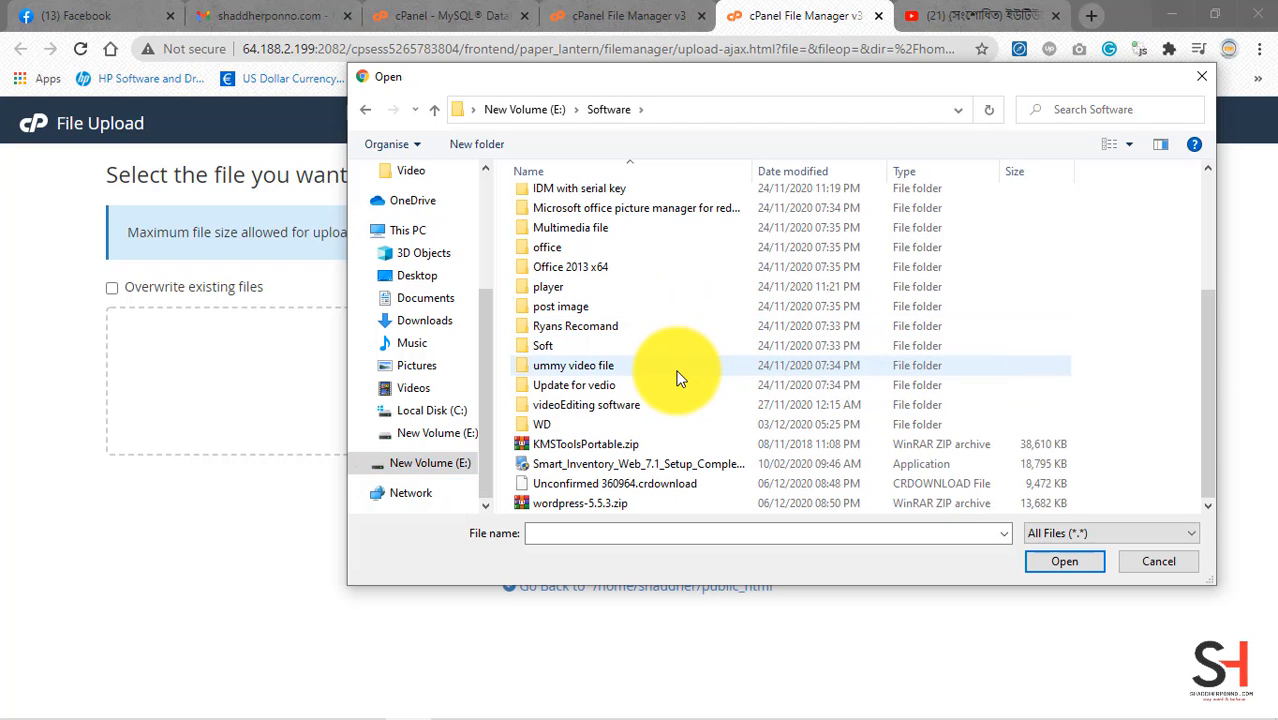
click(607, 501)
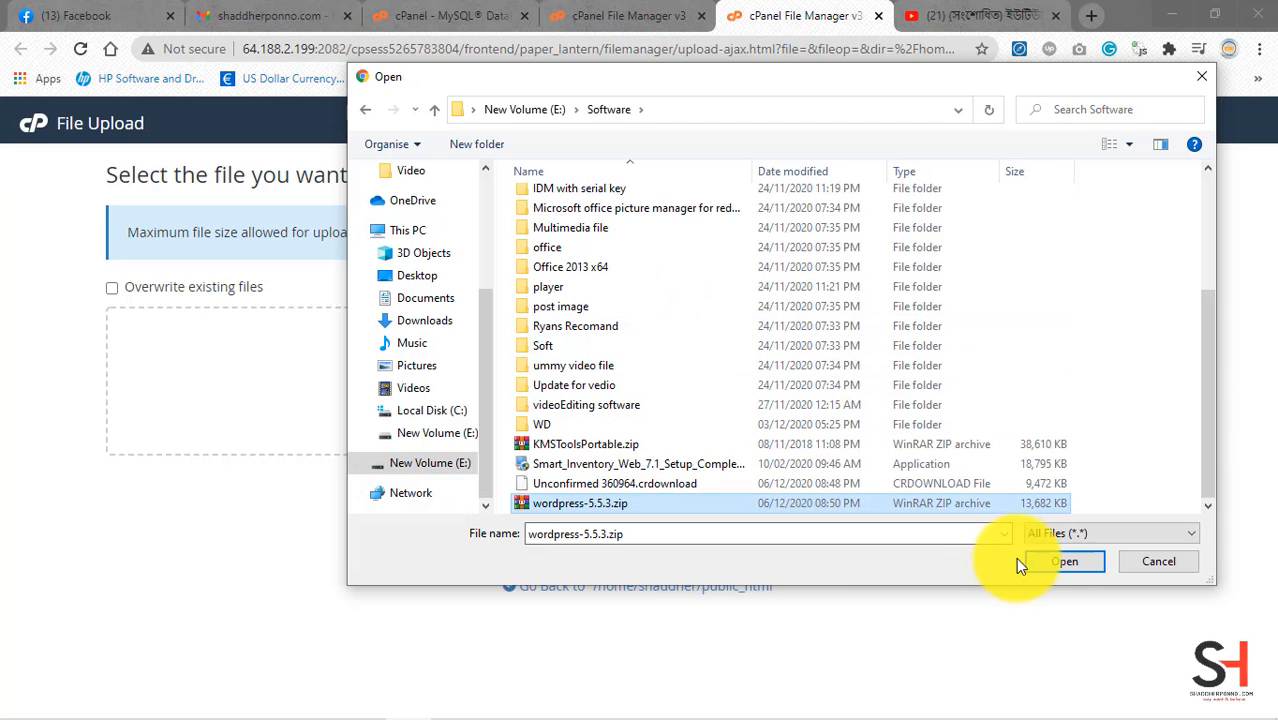
click(1063, 562)
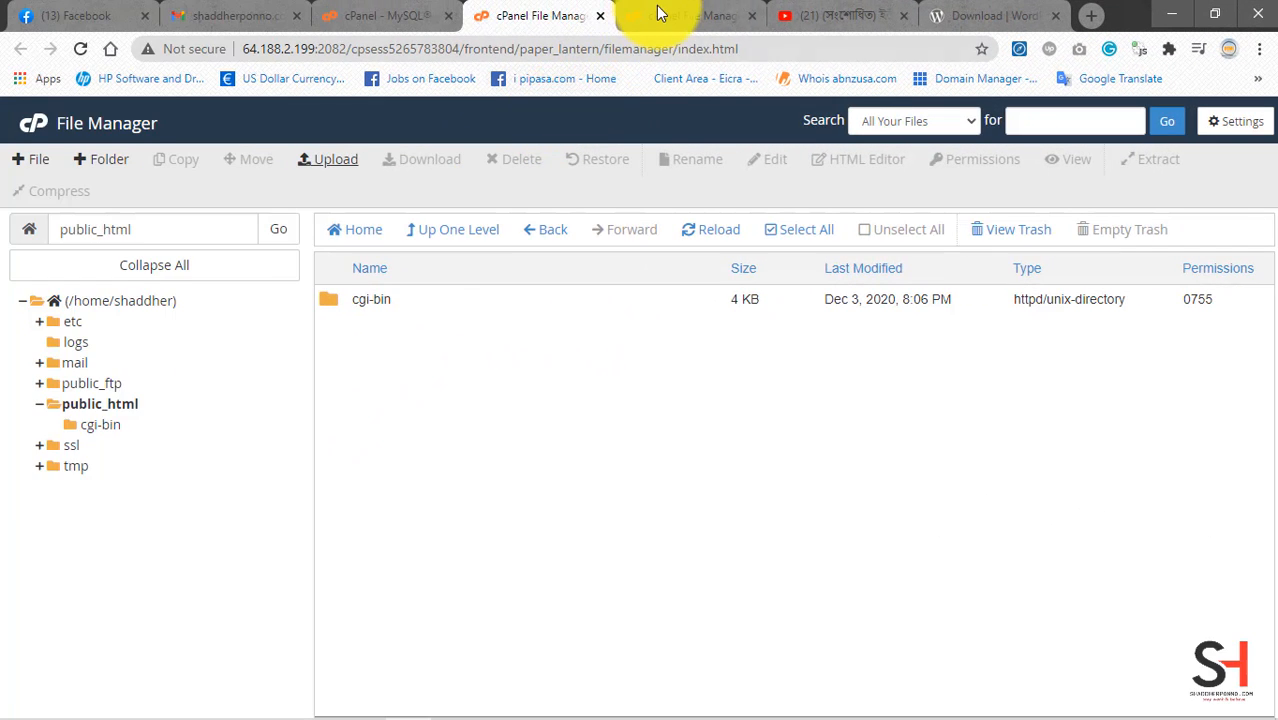
Extract wordpress-5.5.3.zip into /public_html in the File Manager and dismiss the extraction results.
click(658, 14)
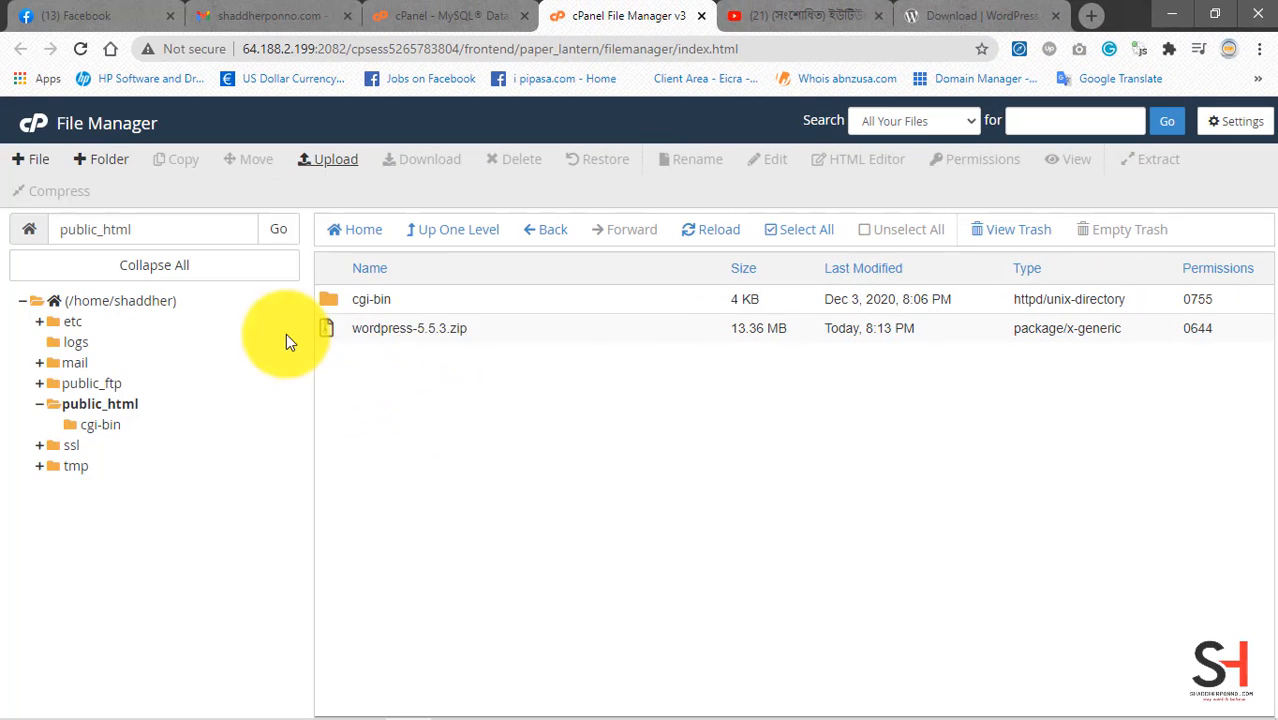
click(384, 333)
click(305, 383)
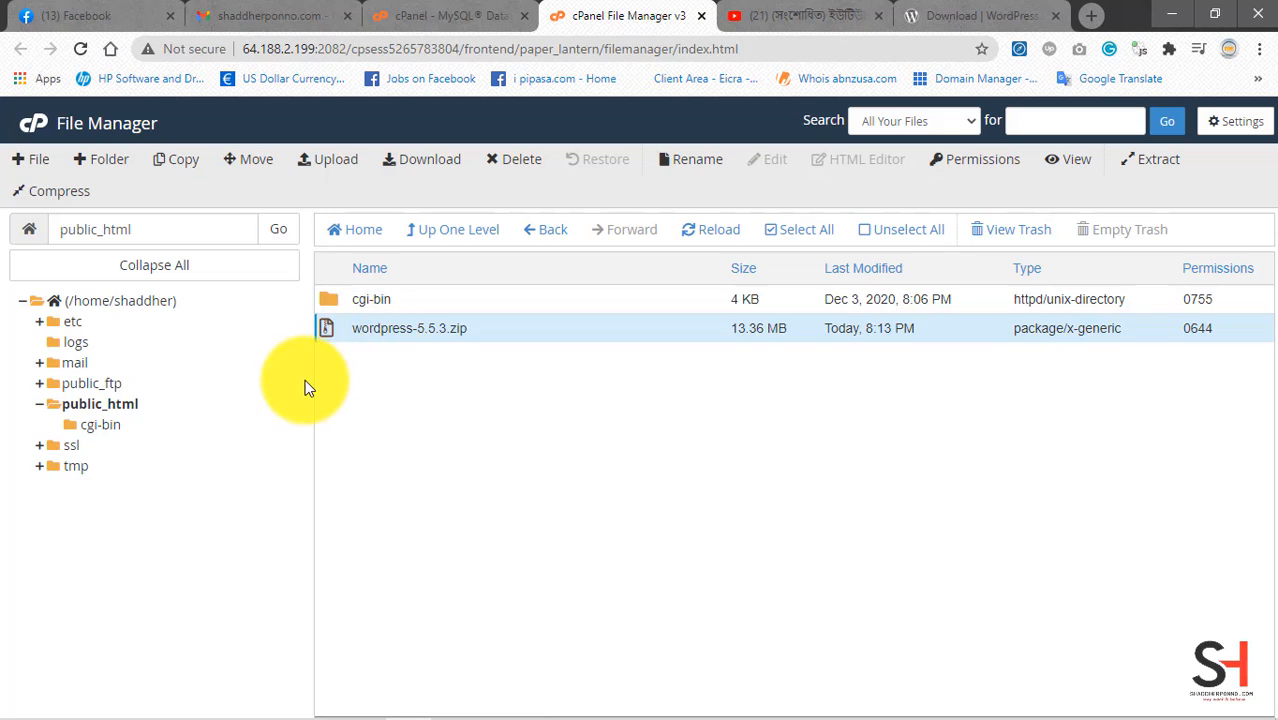
click(319, 331)
click(325, 327)
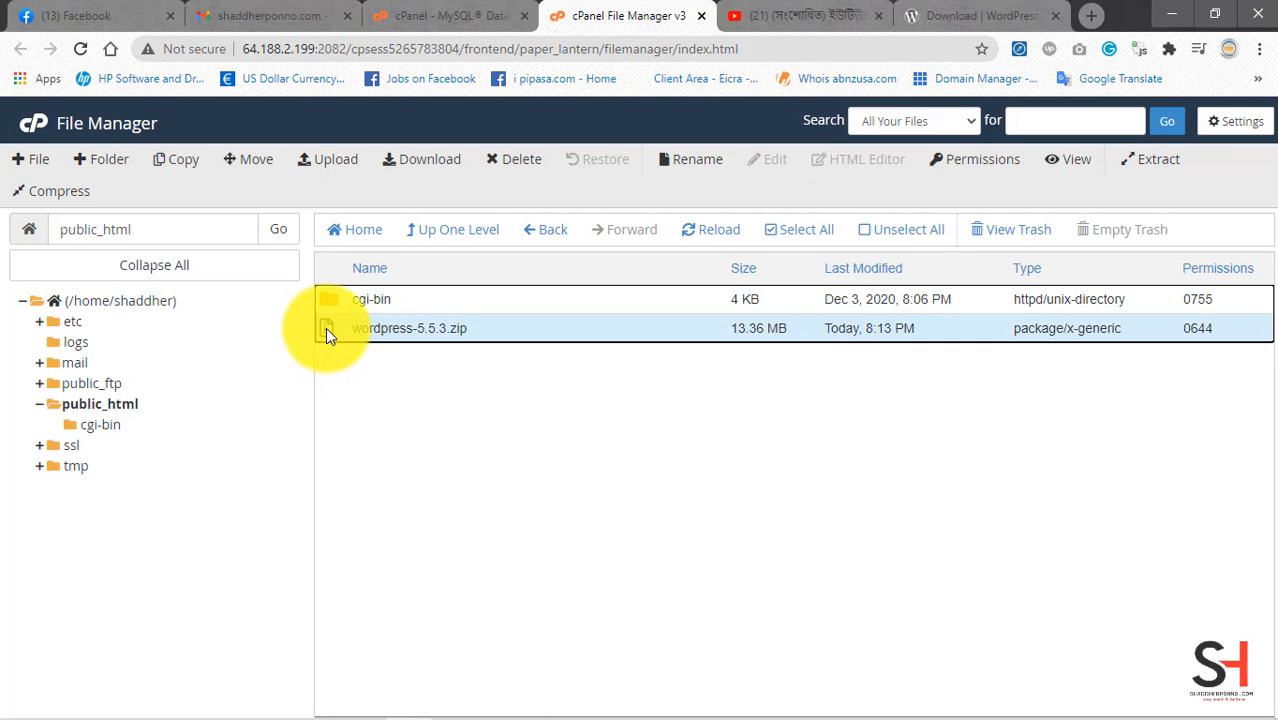
click(325, 327)
click(315, 327)
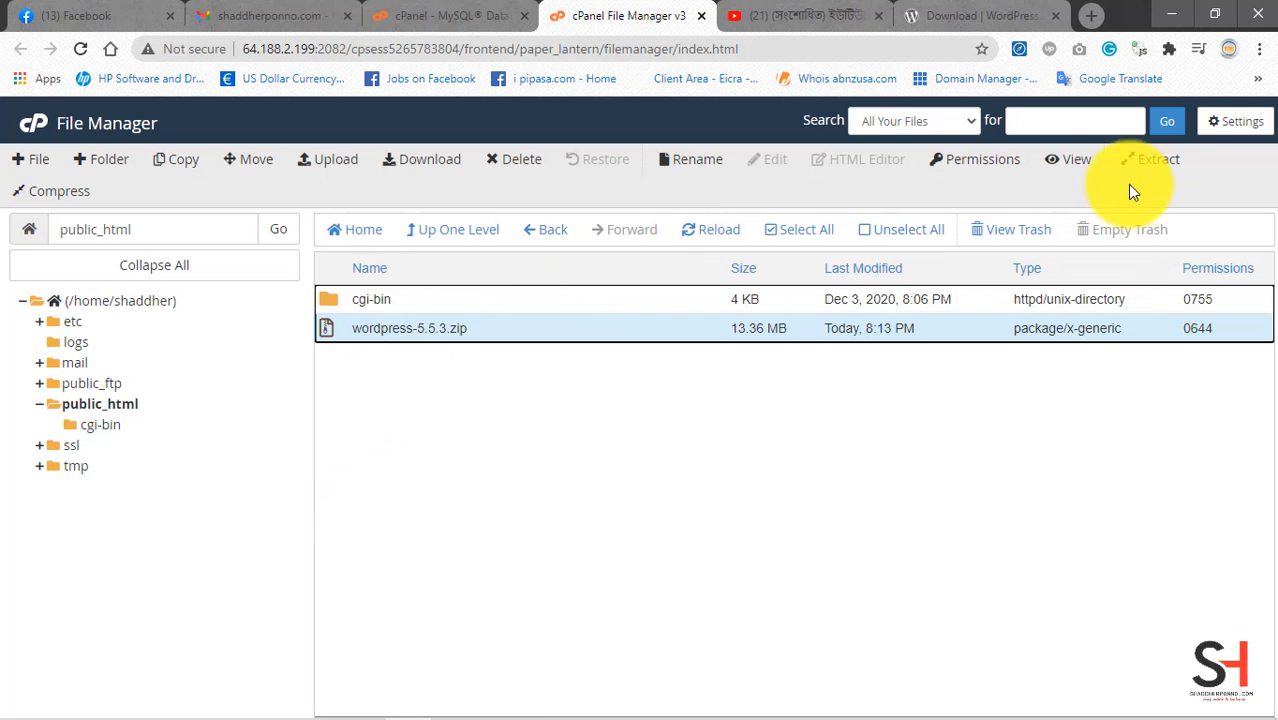
click(1158, 172)
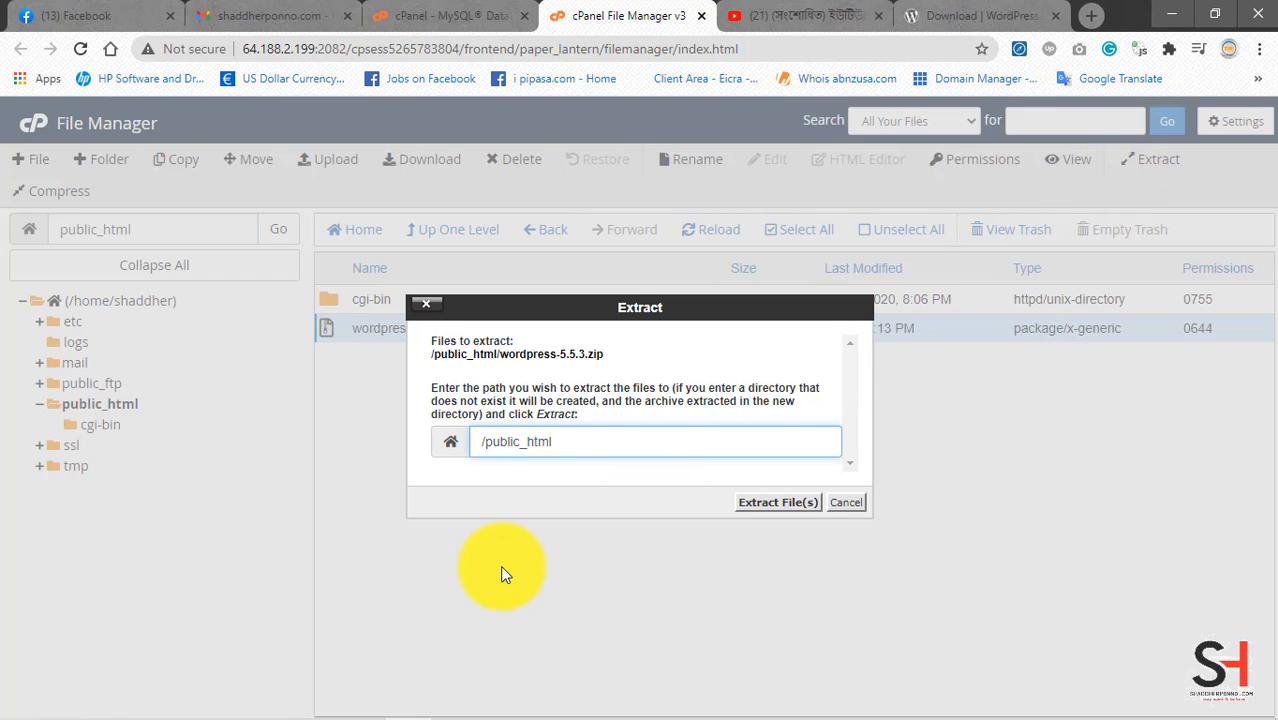
click(769, 505)
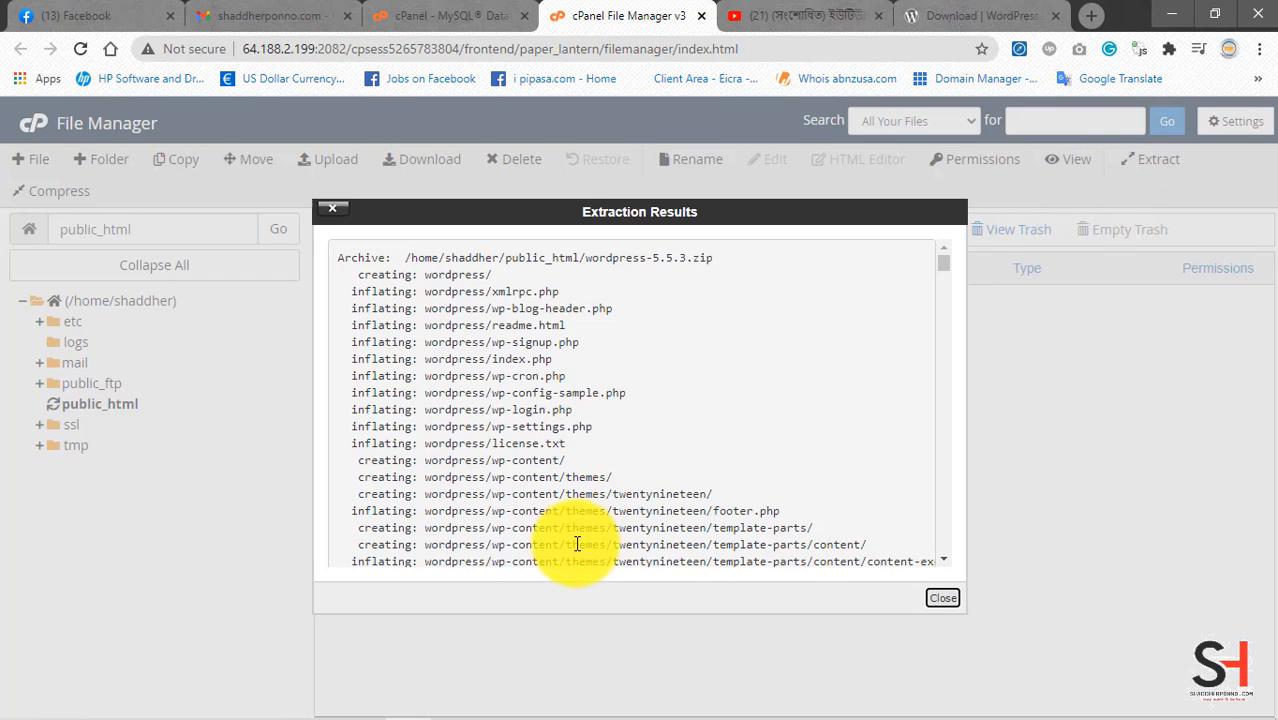
click(941, 598)
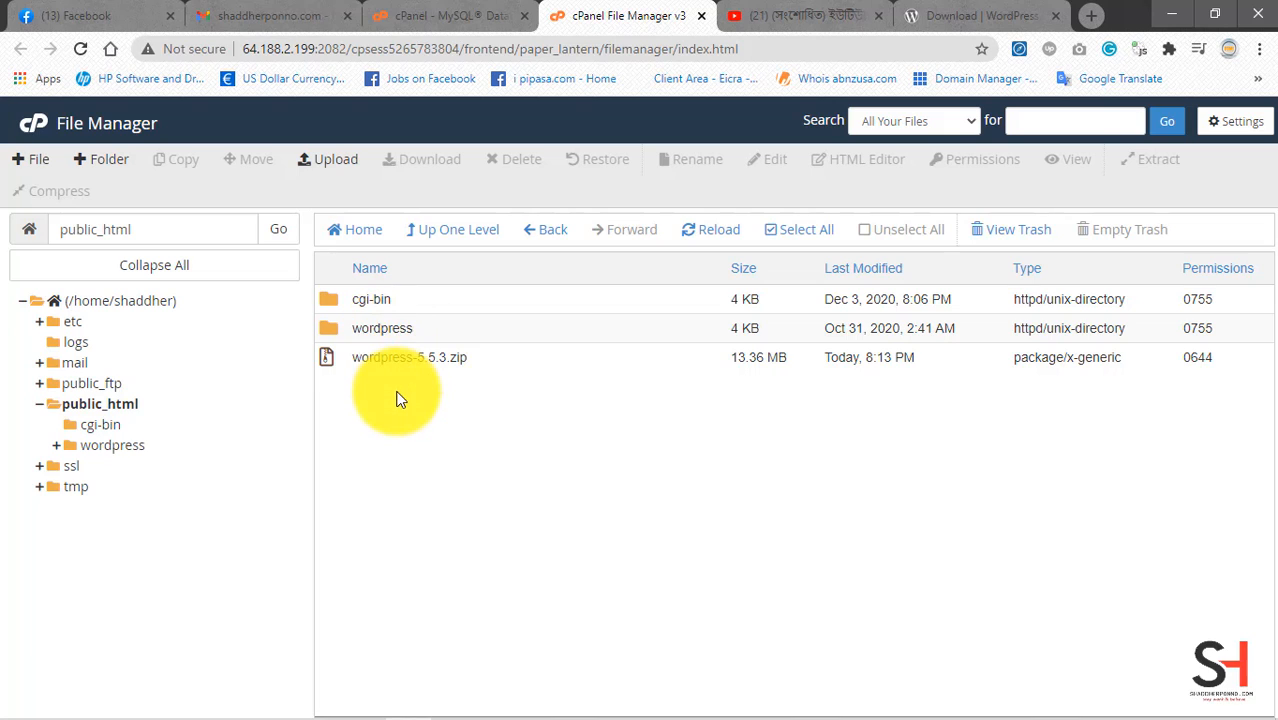
Permanently delete the wordpress-5.5.3.zip archive from public_html, skipping the trash.
click(380, 360)
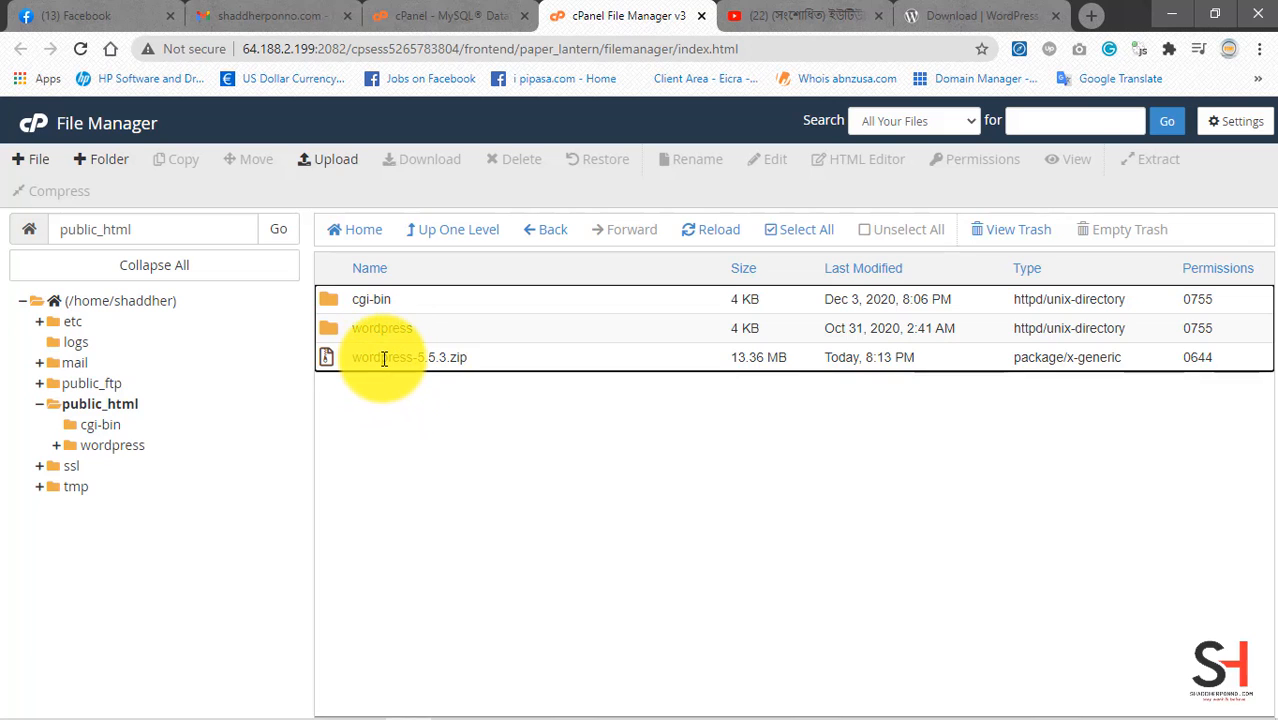
click(322, 366)
click(322, 366)
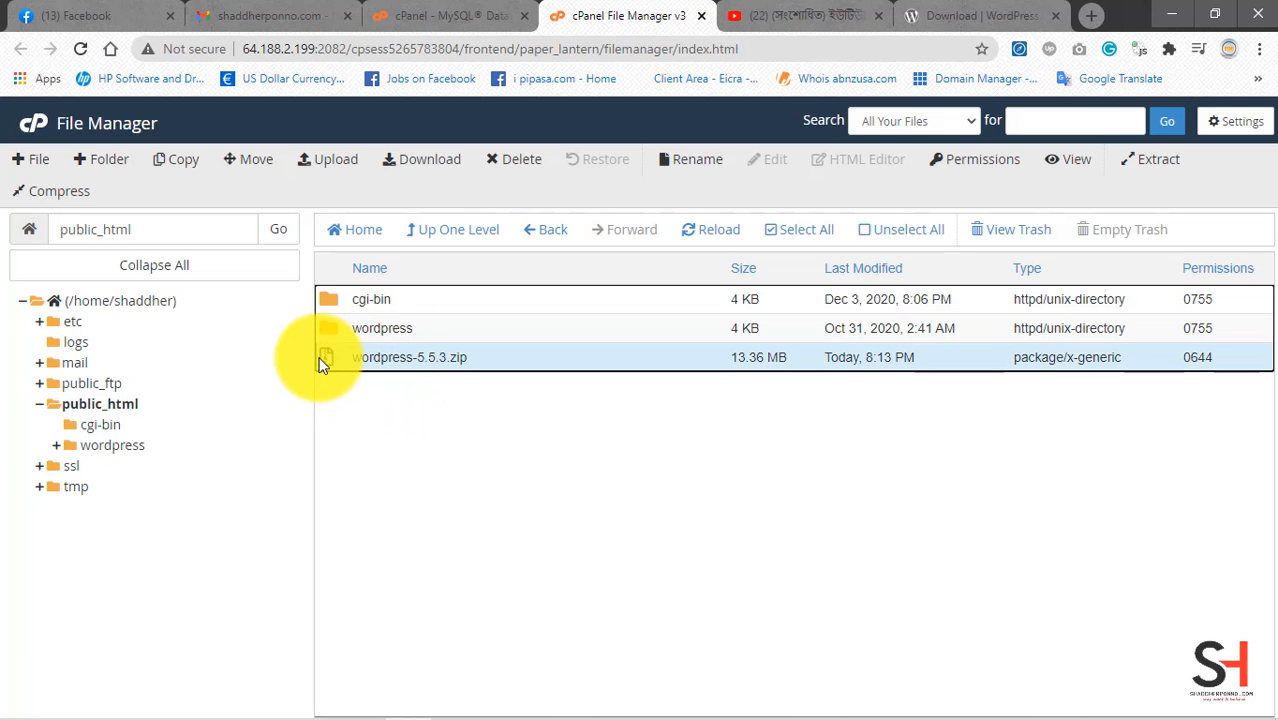
key(Delete)
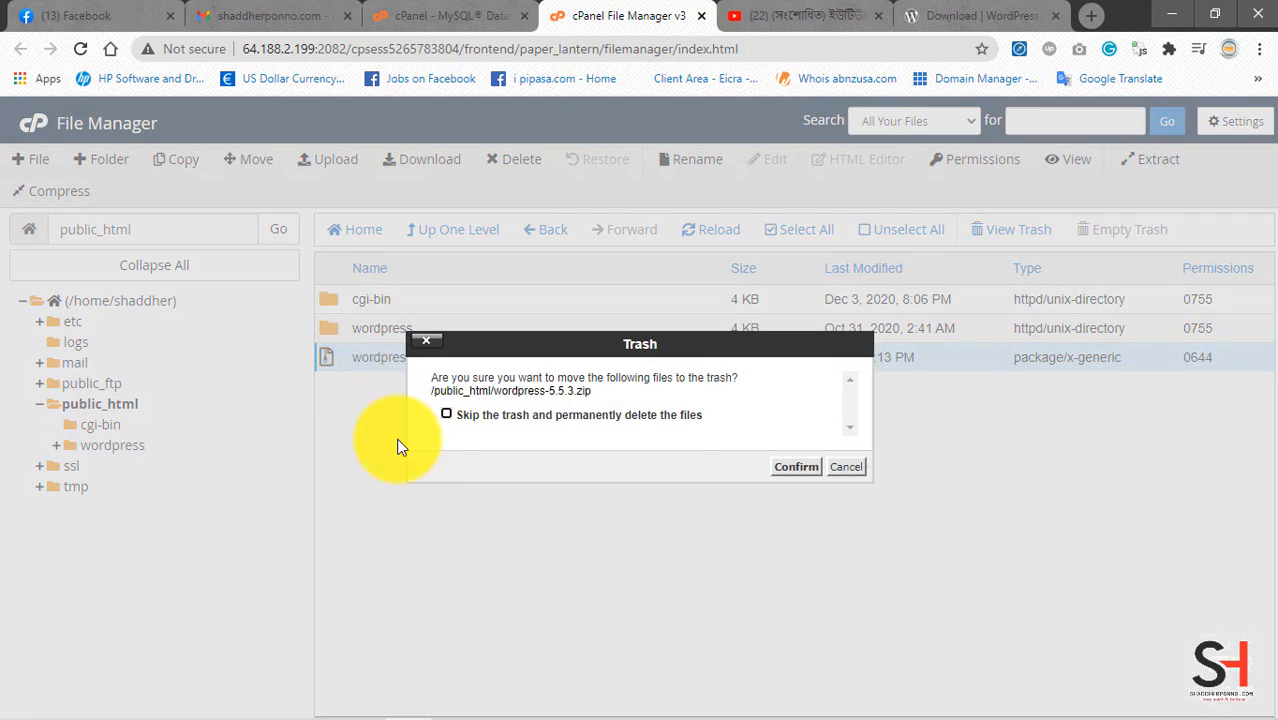
click(512, 415)
click(785, 468)
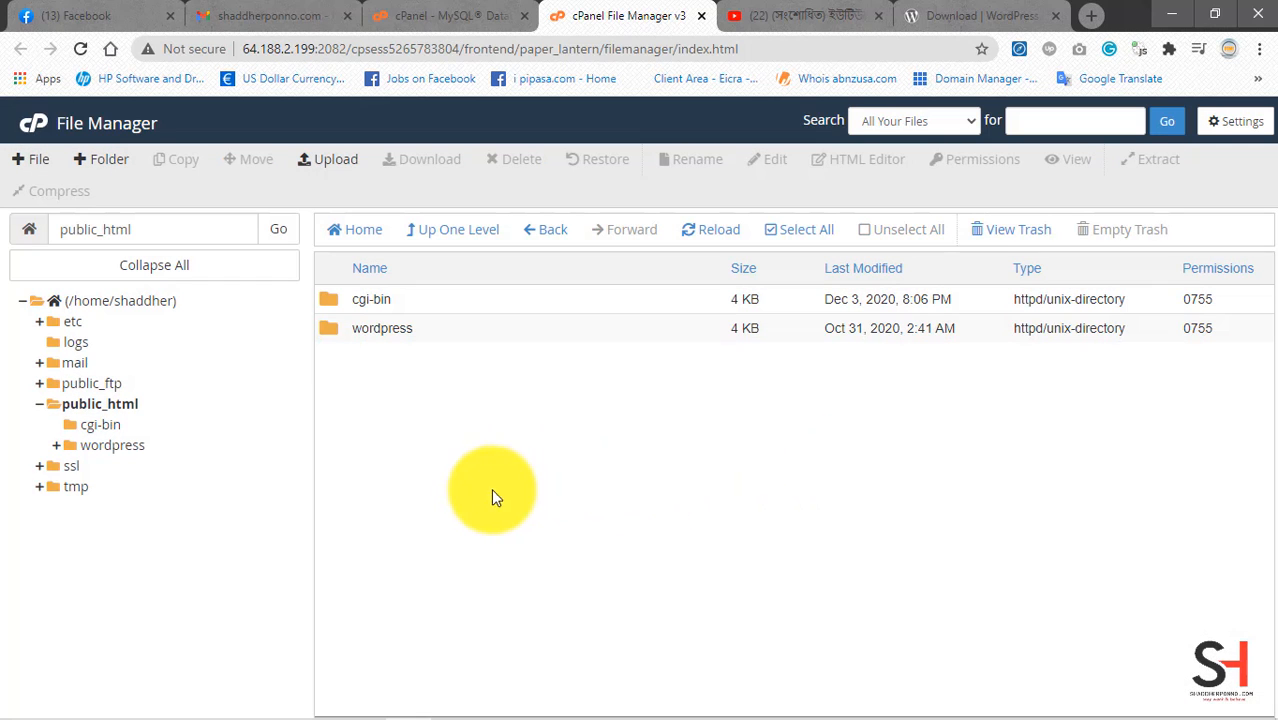
Move all contents of the extracted wordpress folder to /public_html and check them in that directory.
double_click(352, 331)
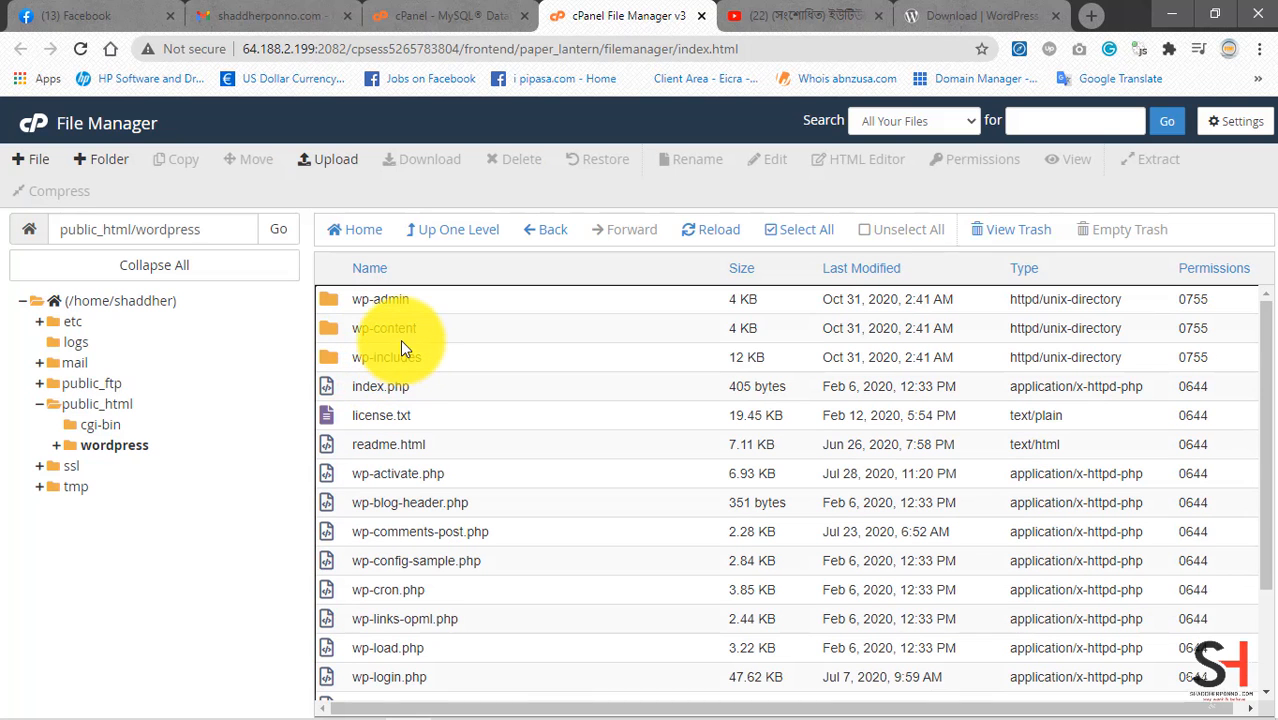
click(400, 339)
click(801, 232)
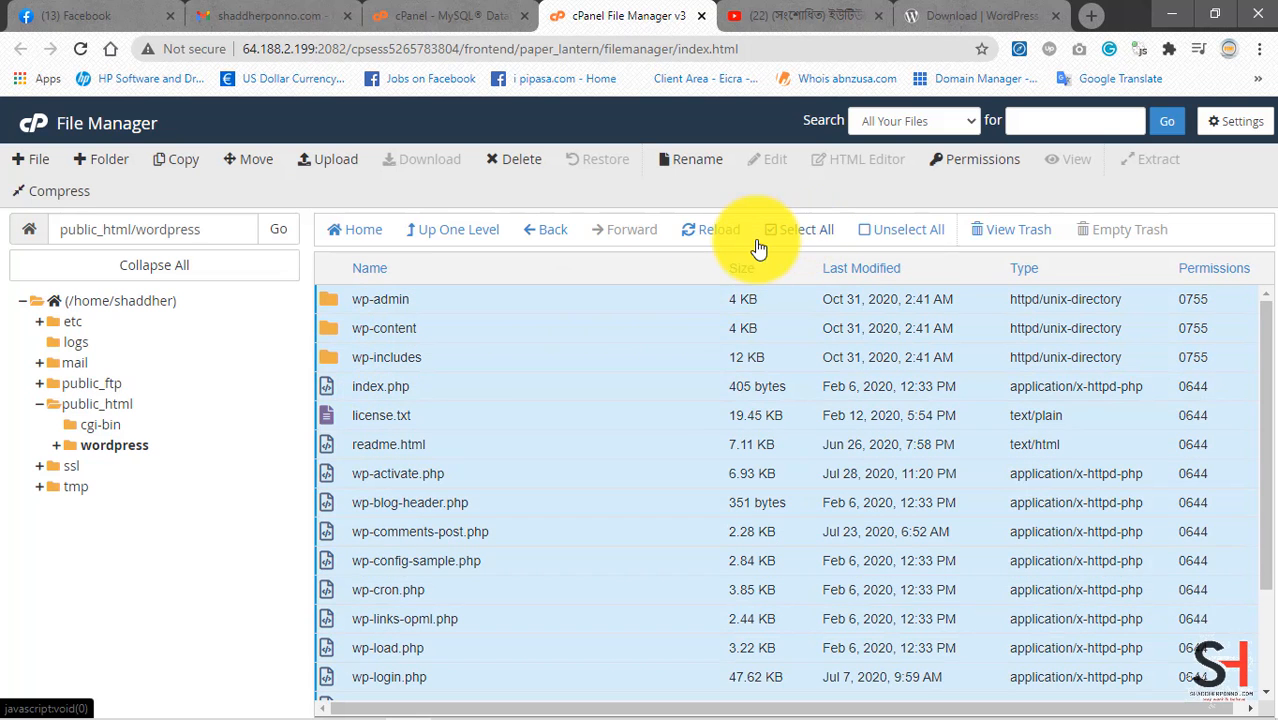
click(250, 160)
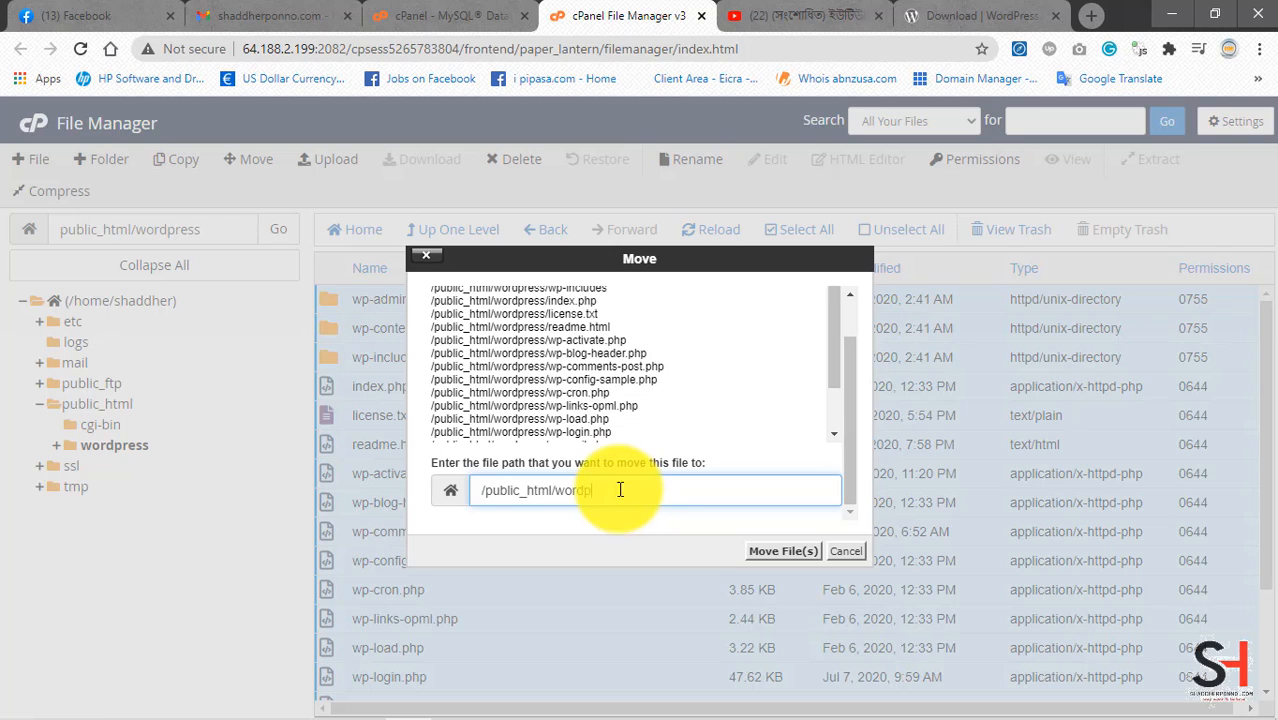
click(790, 558)
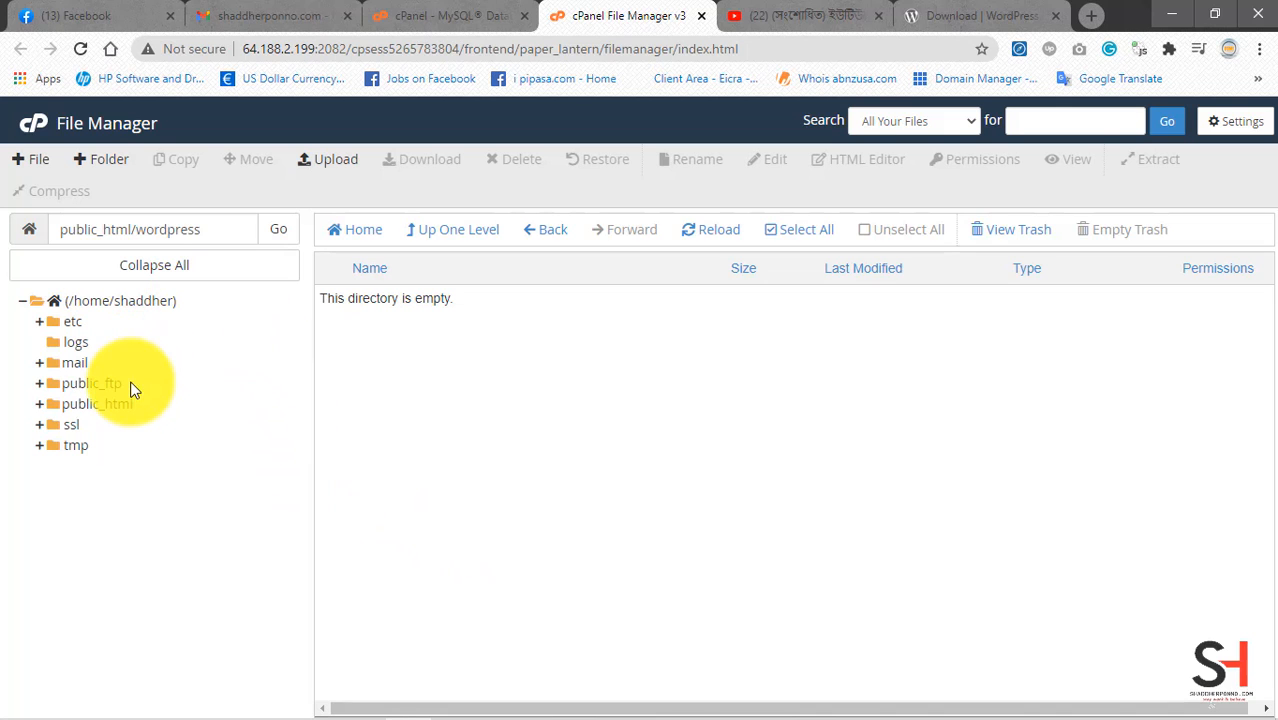
click(104, 404)
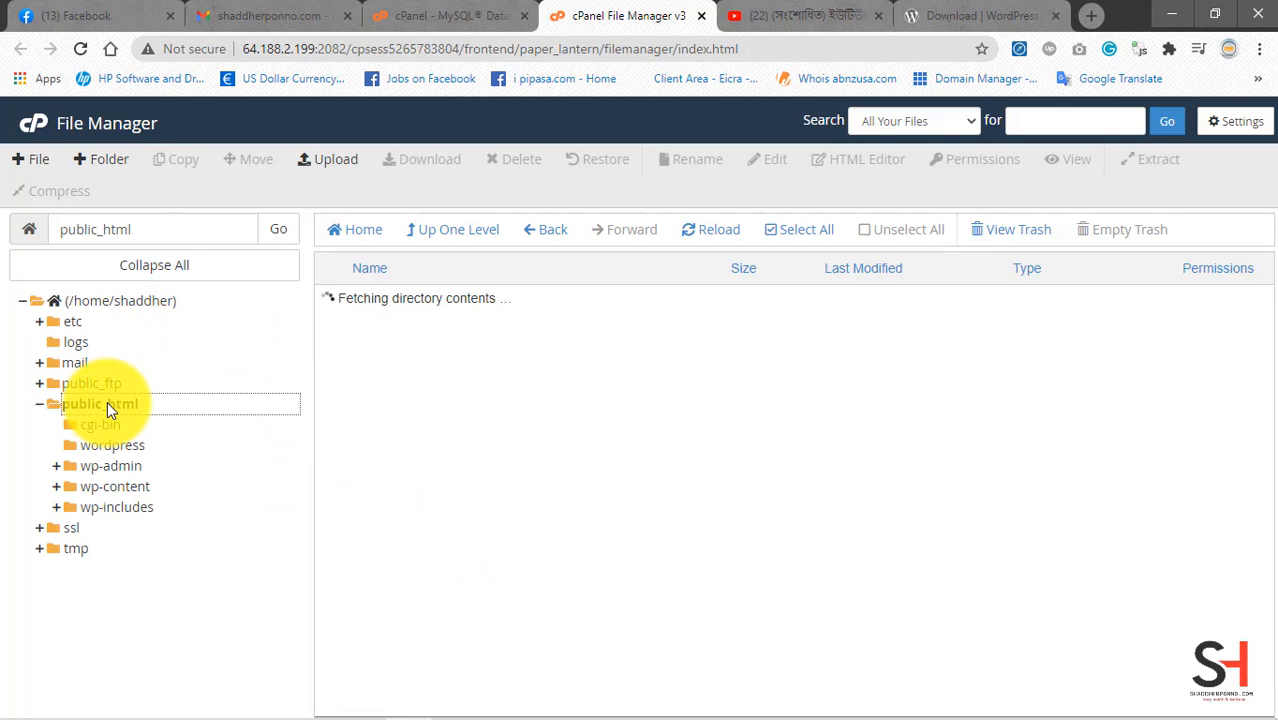
scroll(546, 474, down, 2)
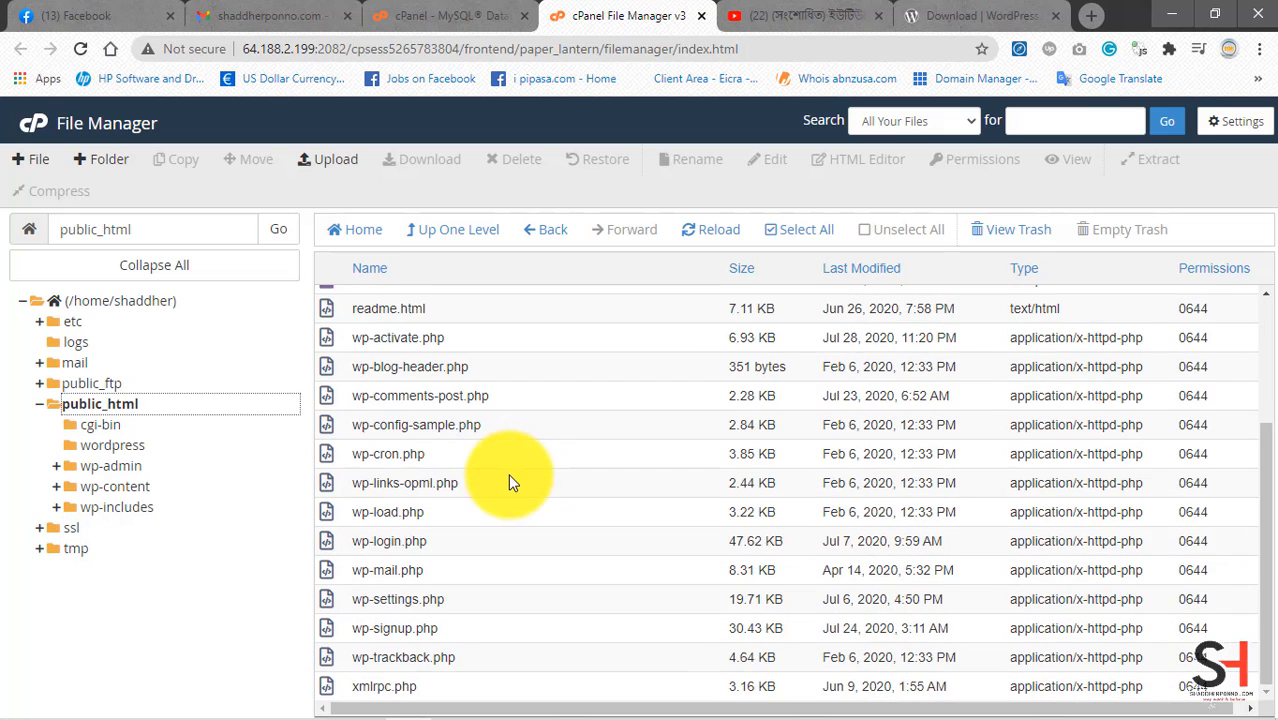
scroll(502, 488, up, 2)
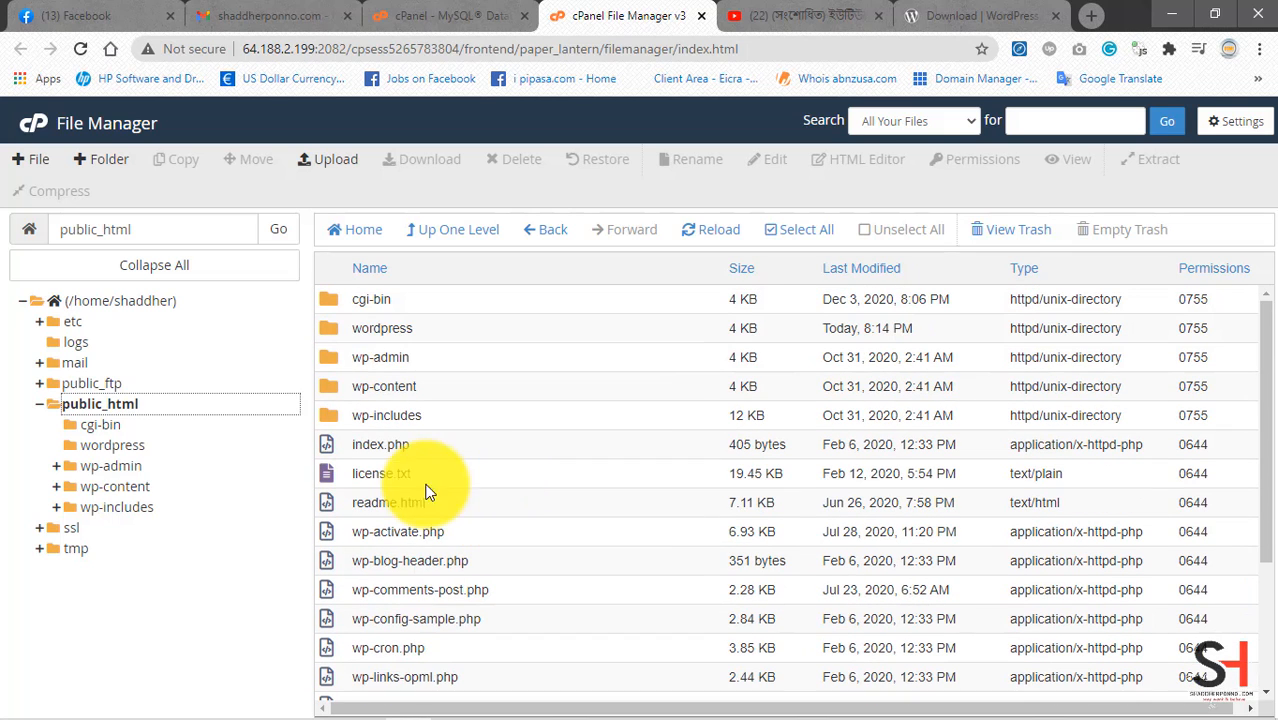
Return to cPanel's MySQL Databases page and check the list of current databases.
click(437, 15)
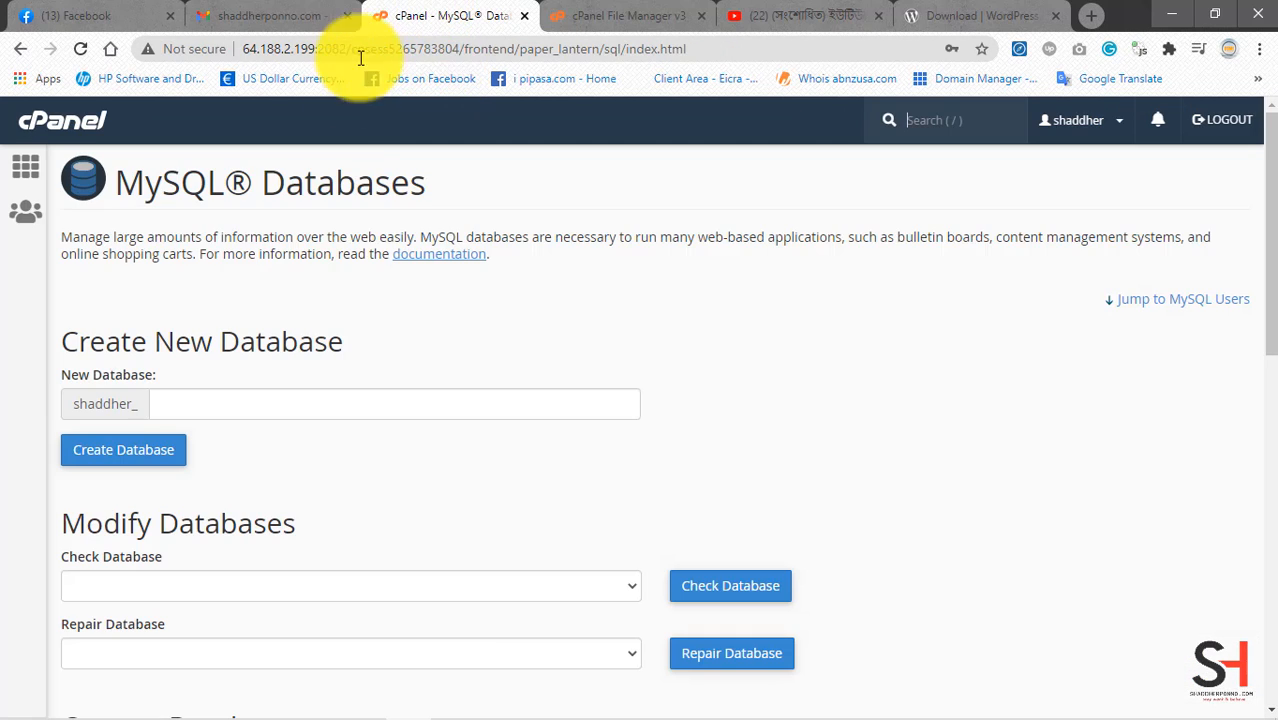
click(20, 52)
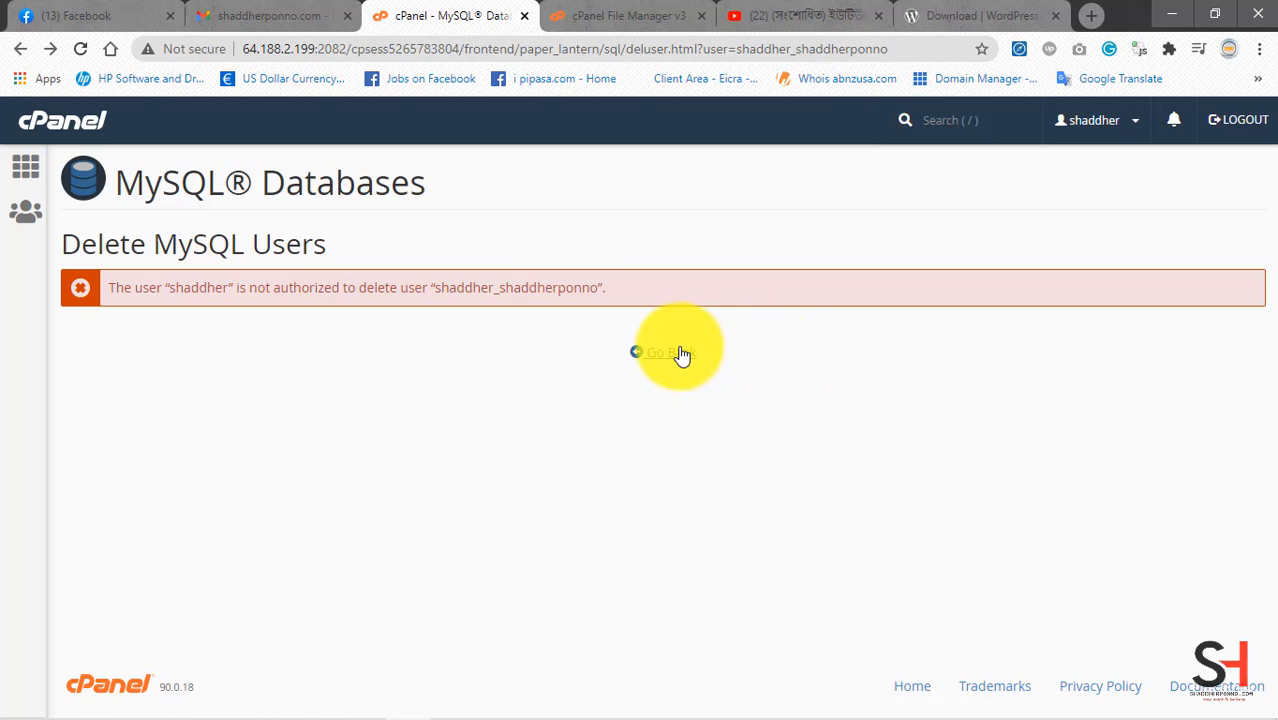
click(662, 353)
scroll(288, 374, down, 5)
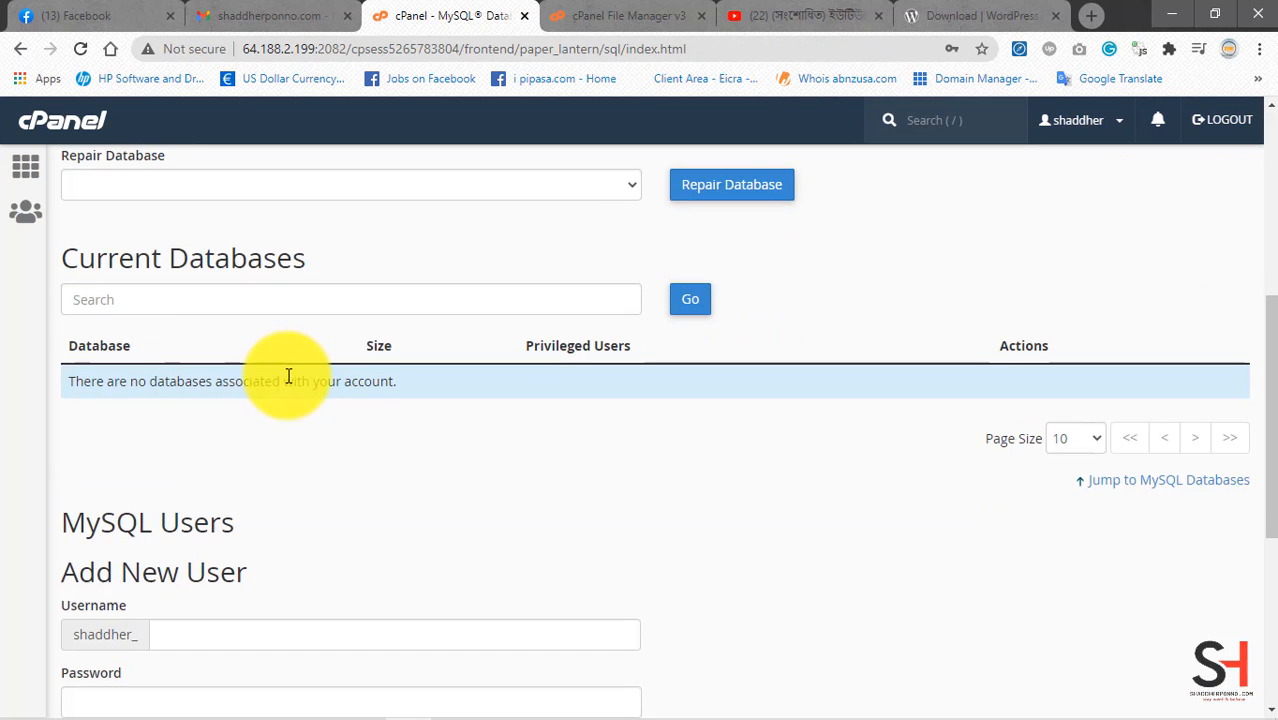
scroll(288, 375, up, 3)
scroll(288, 375, up, 3)
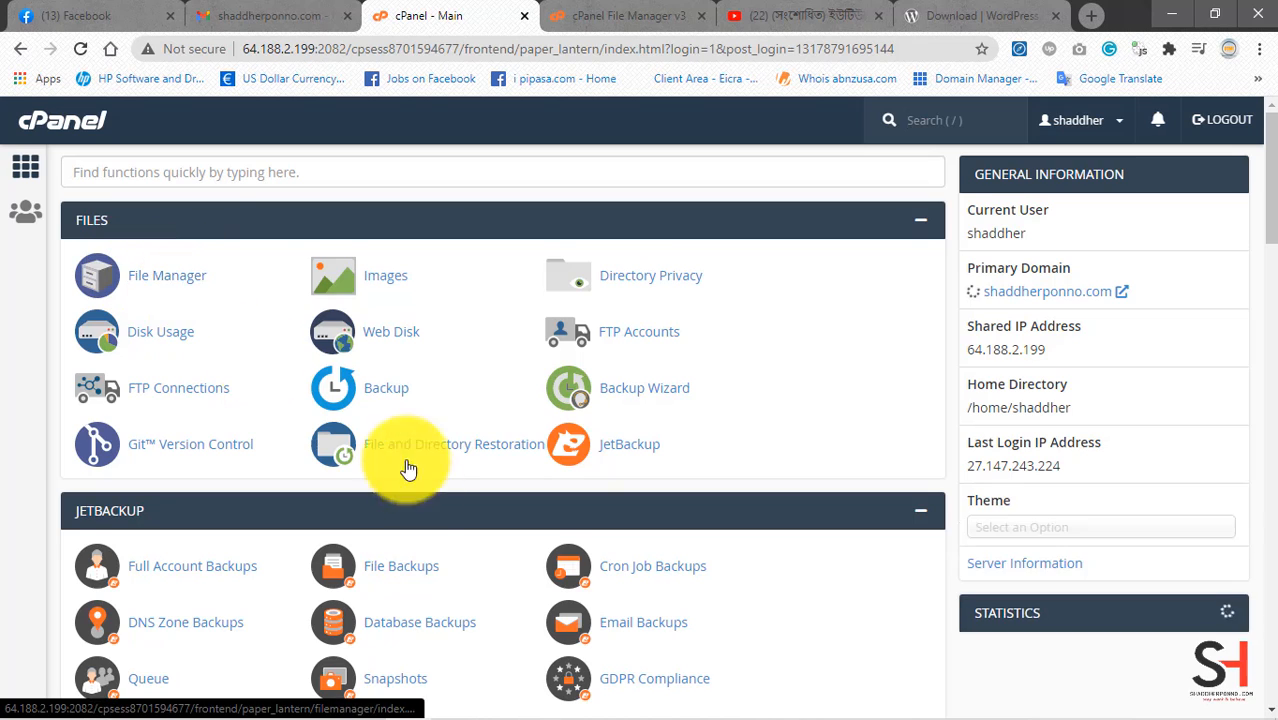
Create a database with the suffix shaddherponno using the MySQL Database Wizard from the cPanel main page.
scroll(402, 500, down, 2)
scroll(402, 505, down, 3)
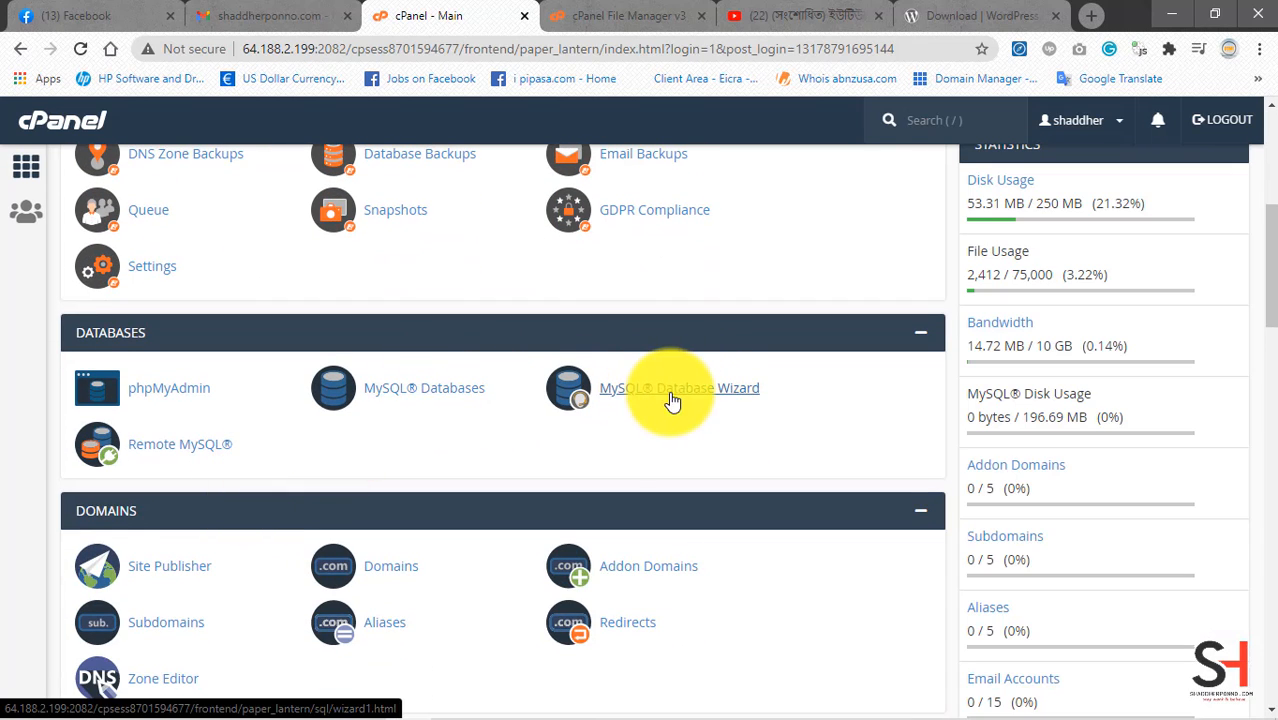
click(673, 396)
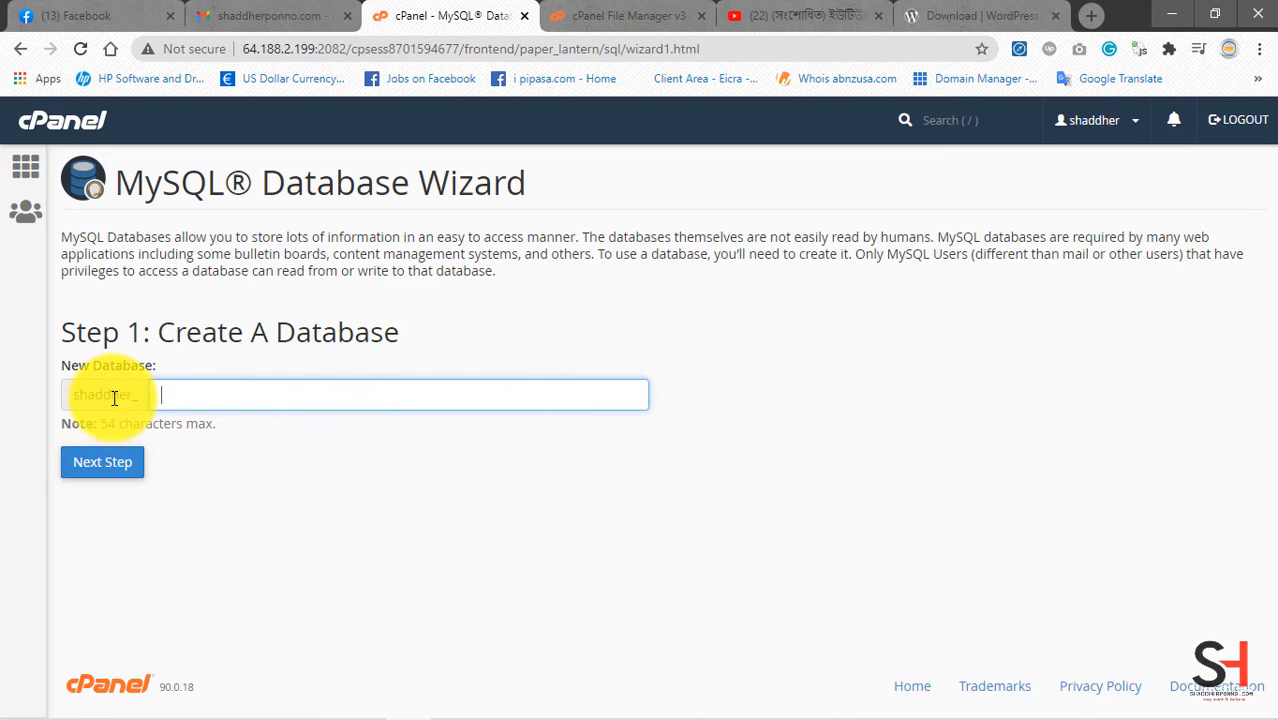
drag(131, 393, 104, 393)
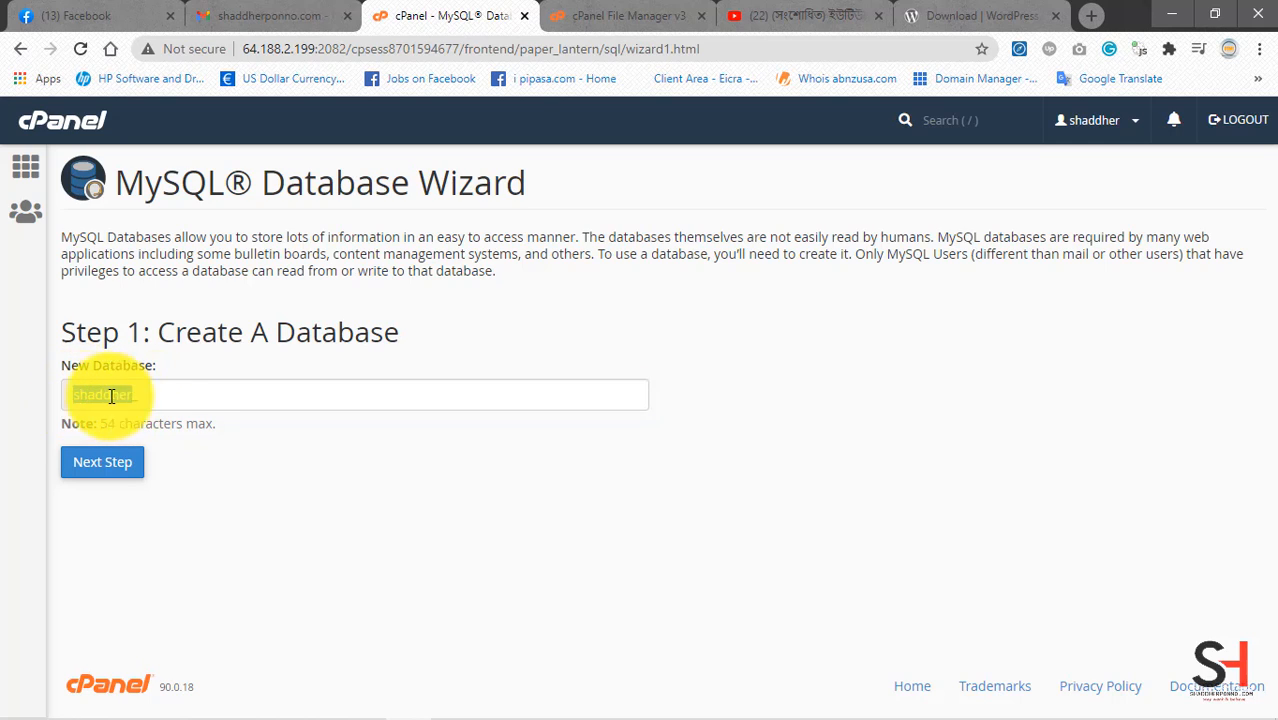
click(177, 391)
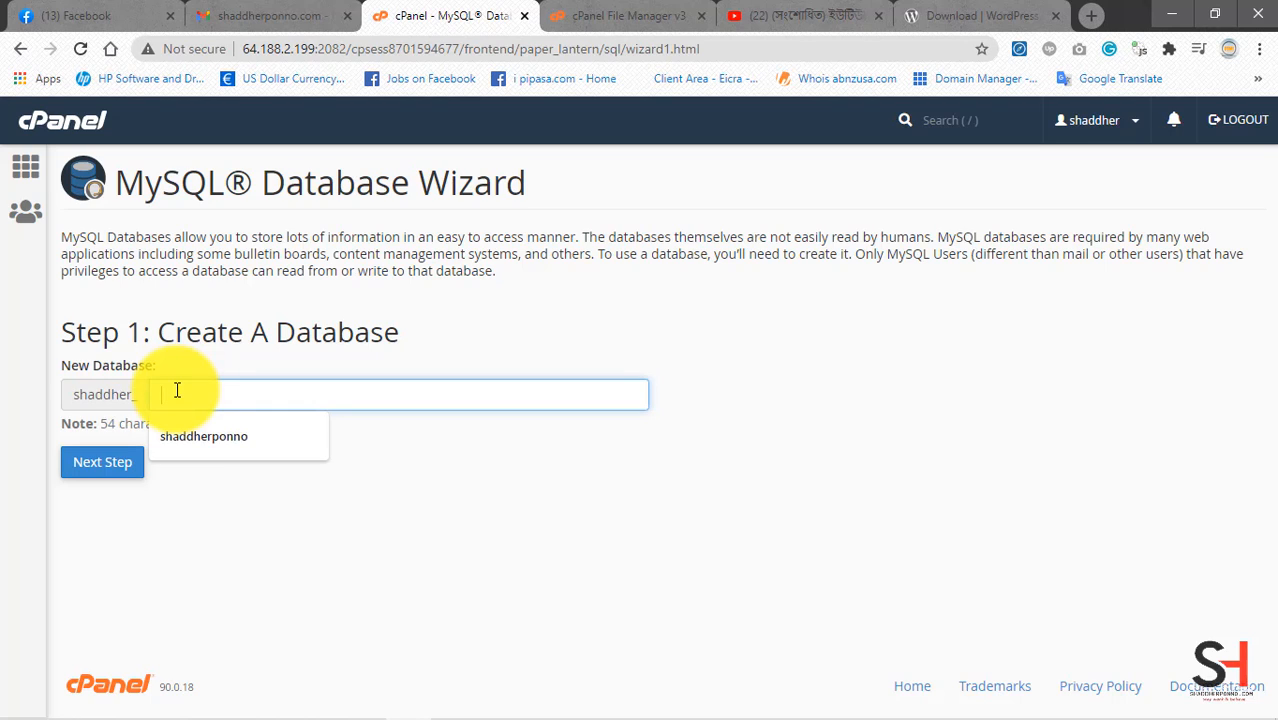
click(203, 437)
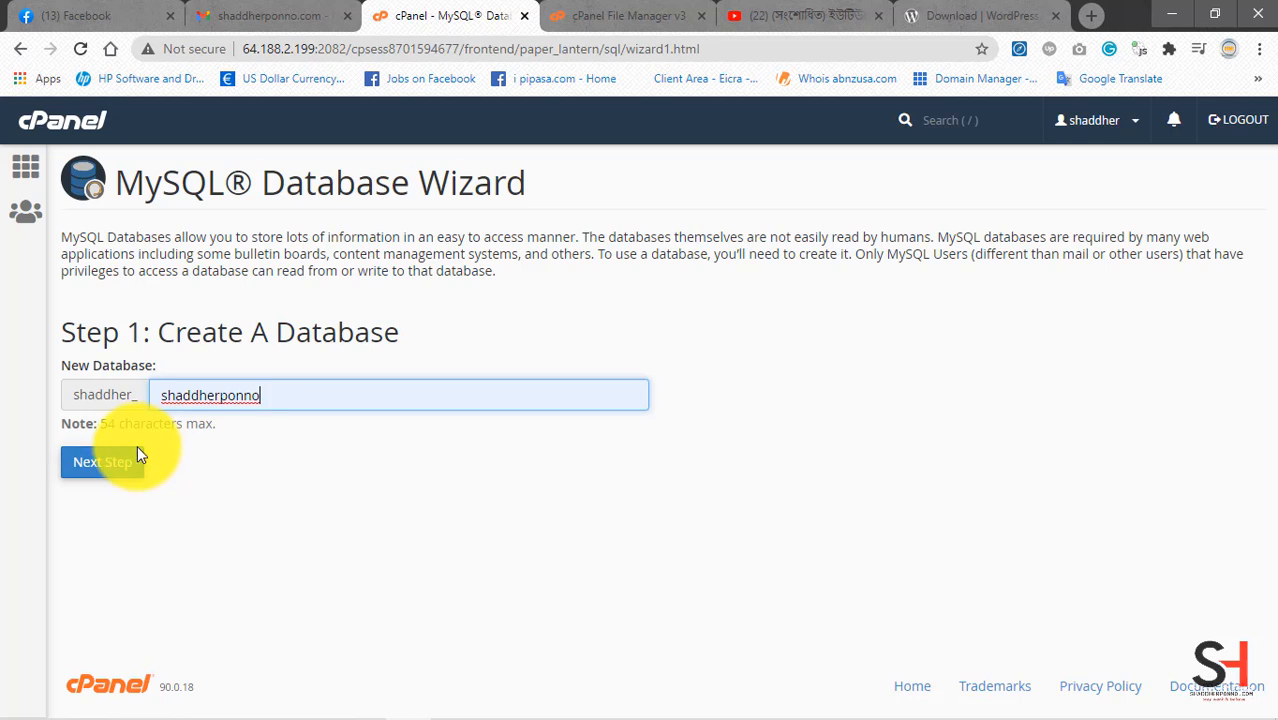
click(113, 470)
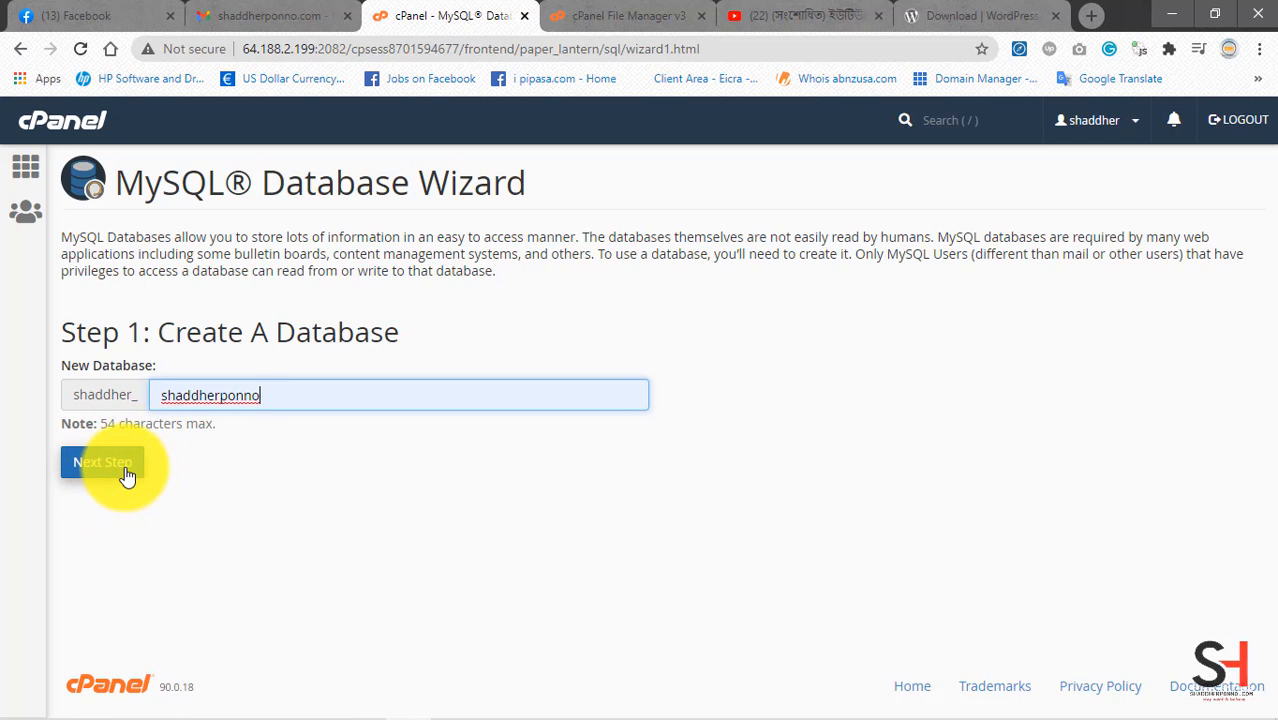
click(113, 470)
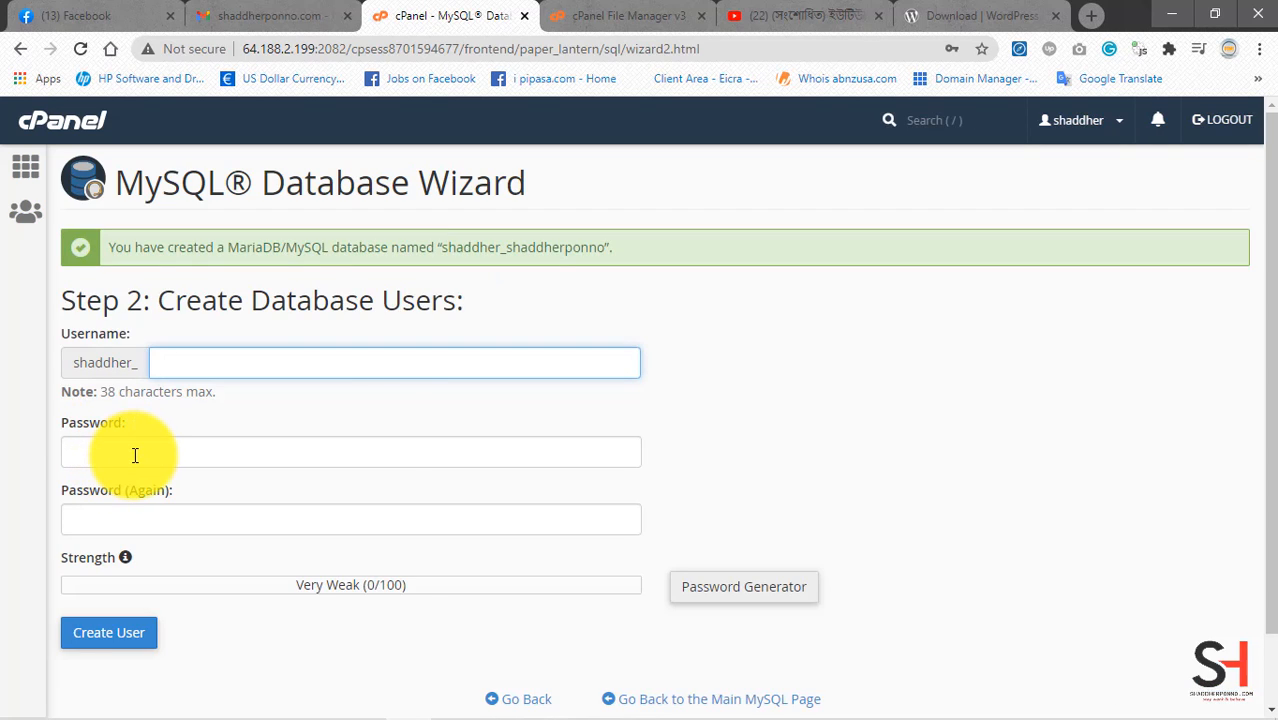
scroll(164, 455, down, 2)
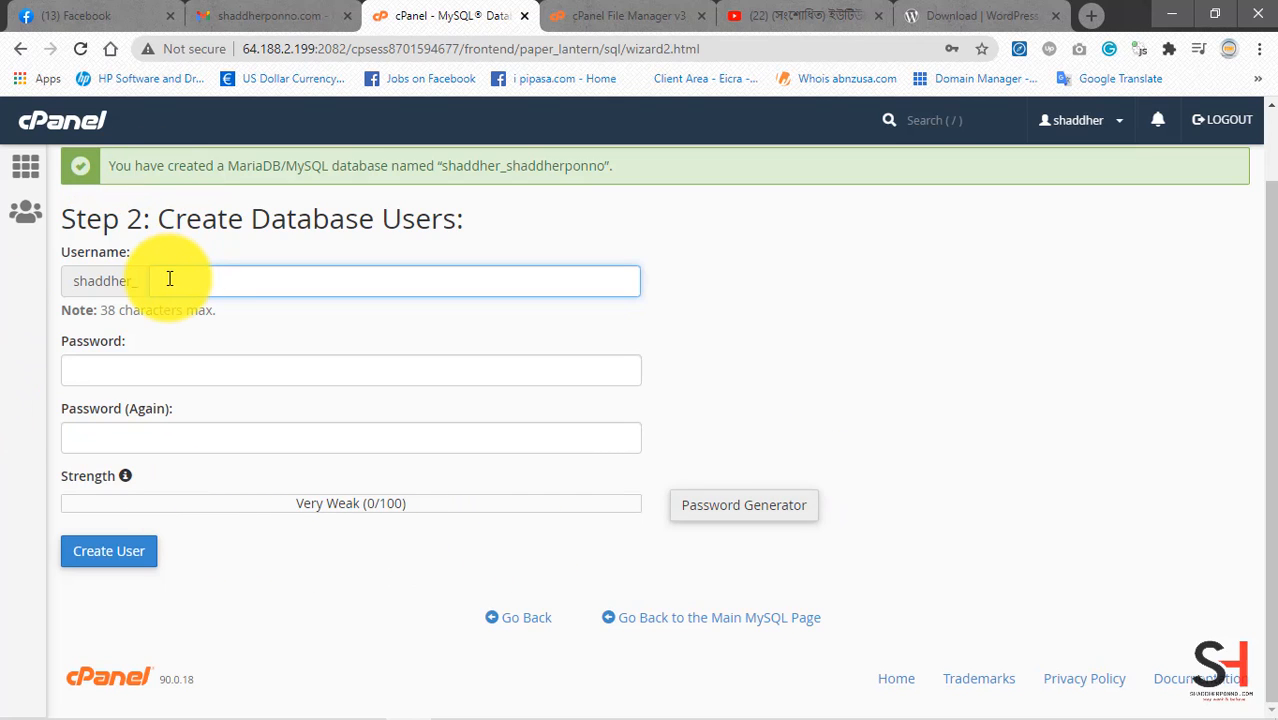
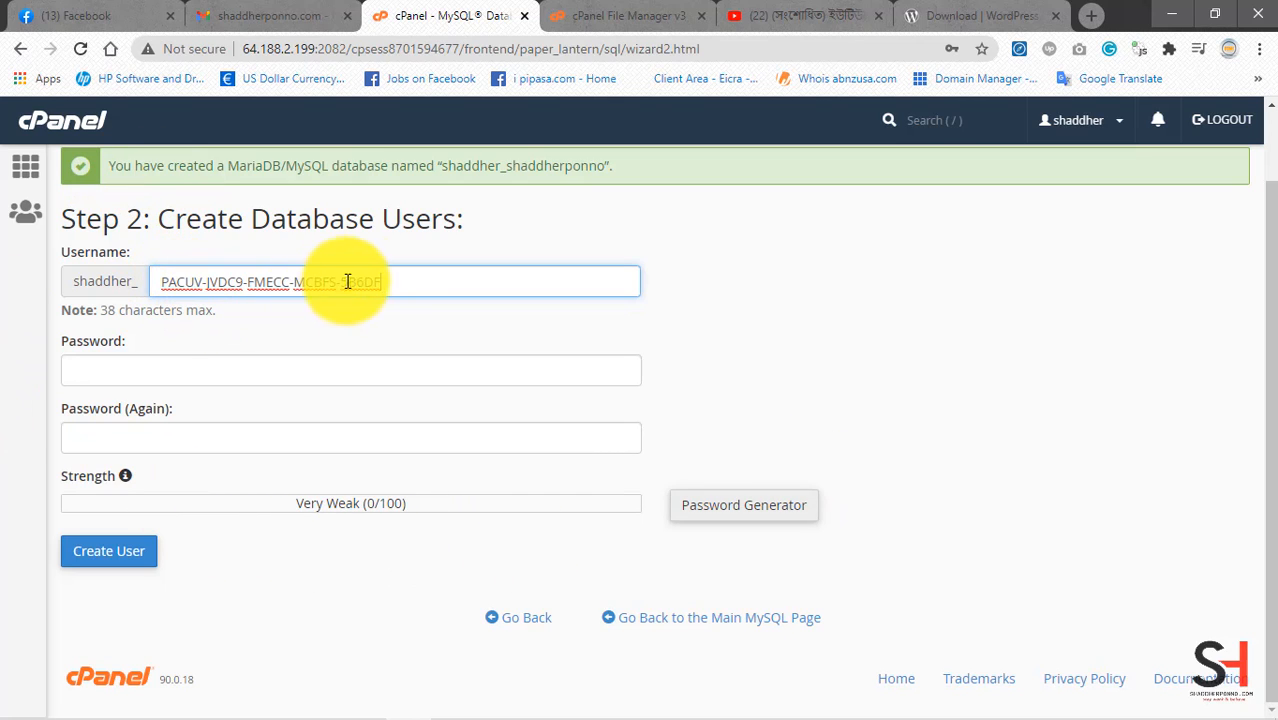
drag(394, 277, 91, 283)
key(BackSpace)
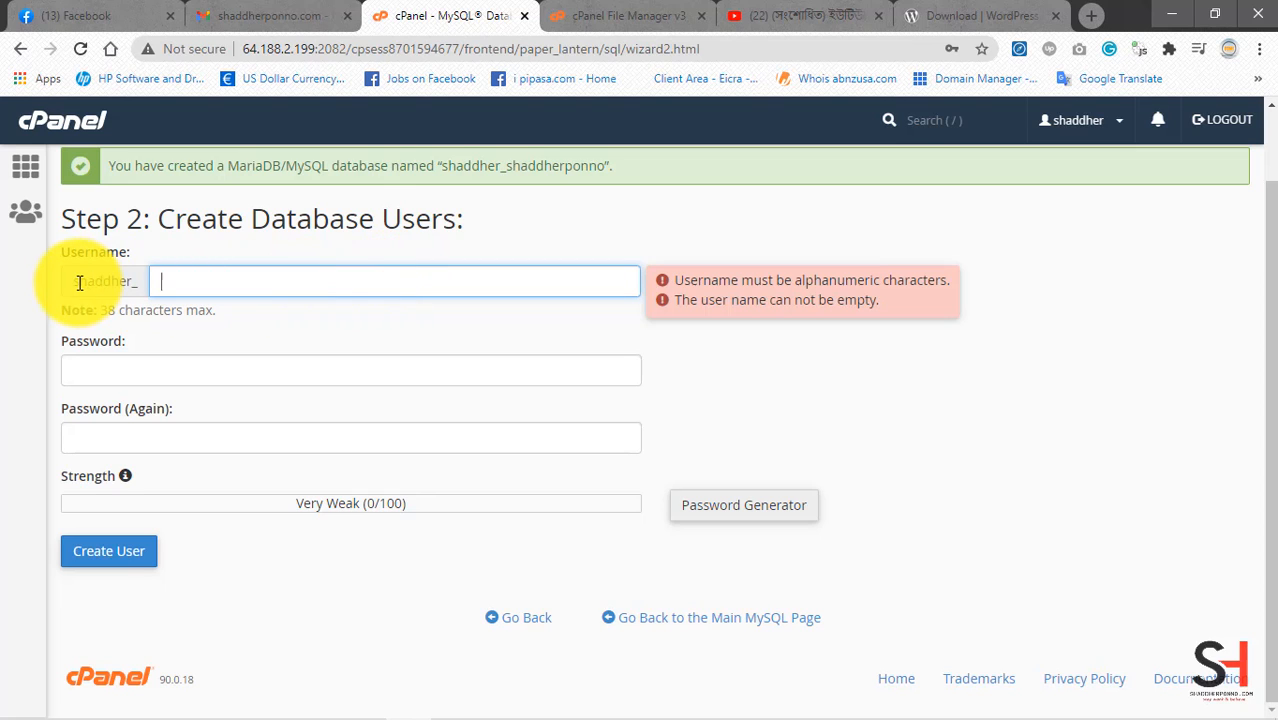
Set the new database user's username to shaddherponno after the account prefix.
drag(133, 281, 46, 283)
click(140, 289)
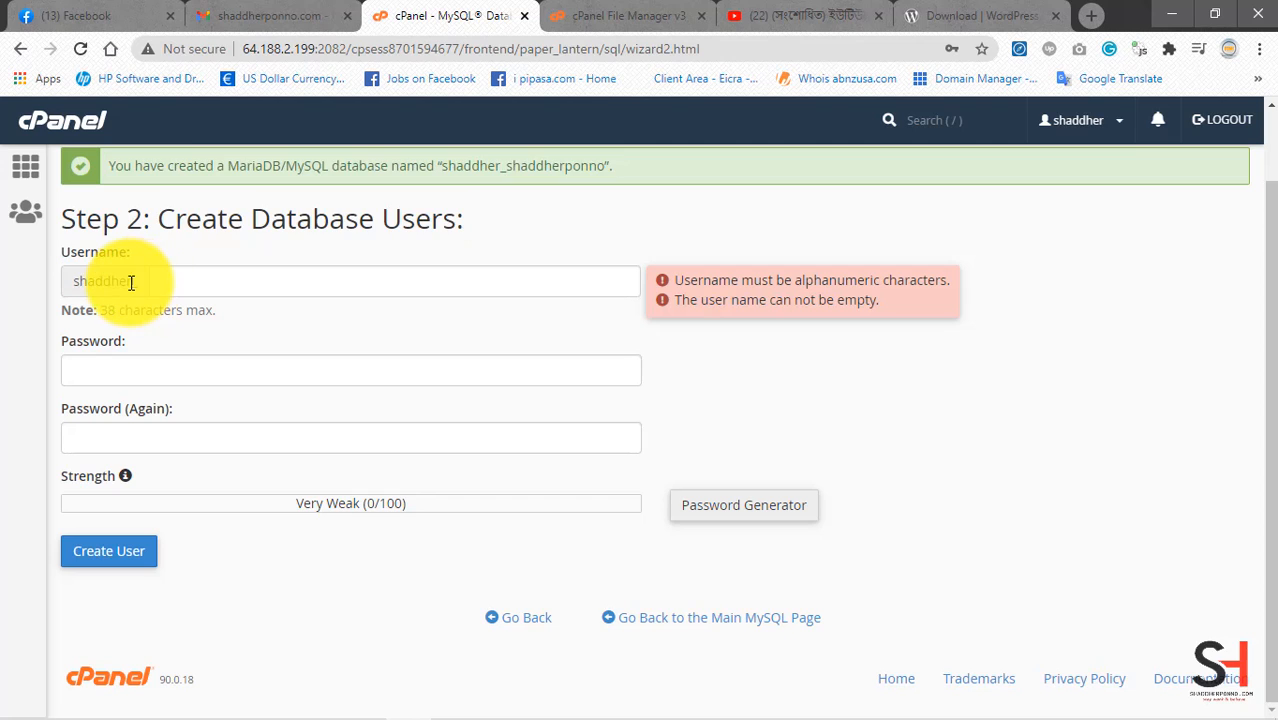
drag(150, 282, 71, 282)
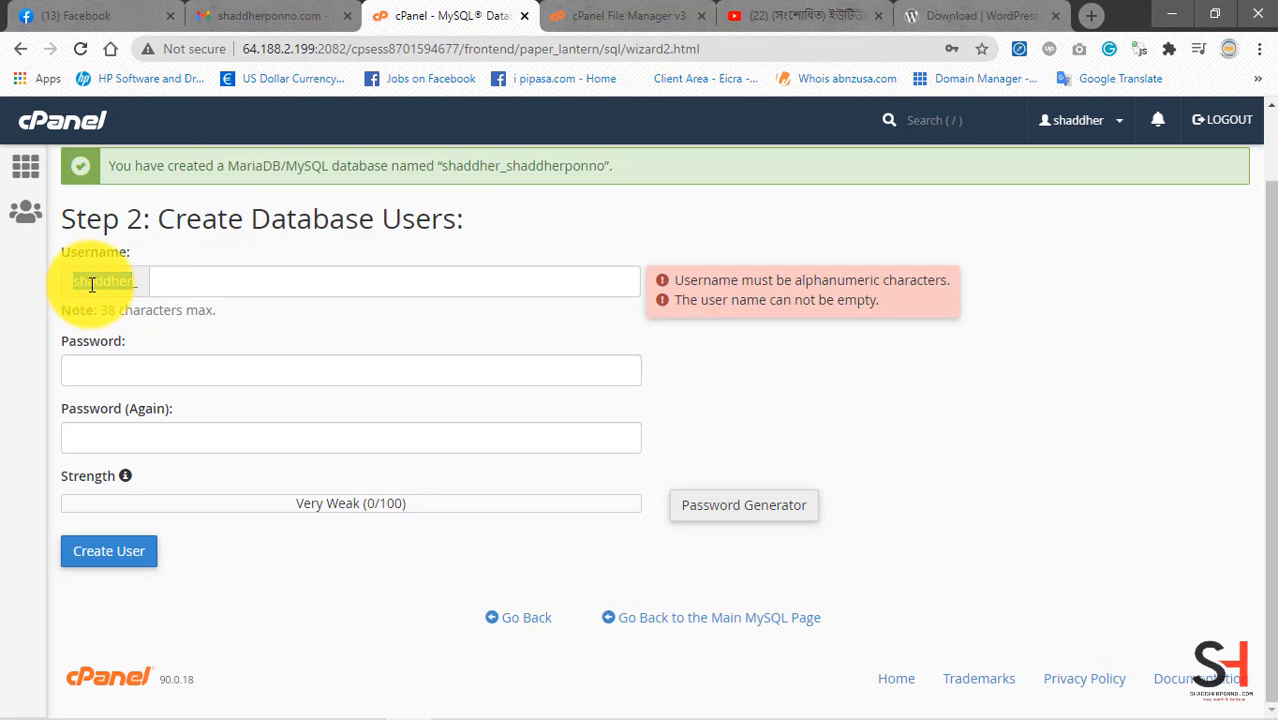
click(165, 281)
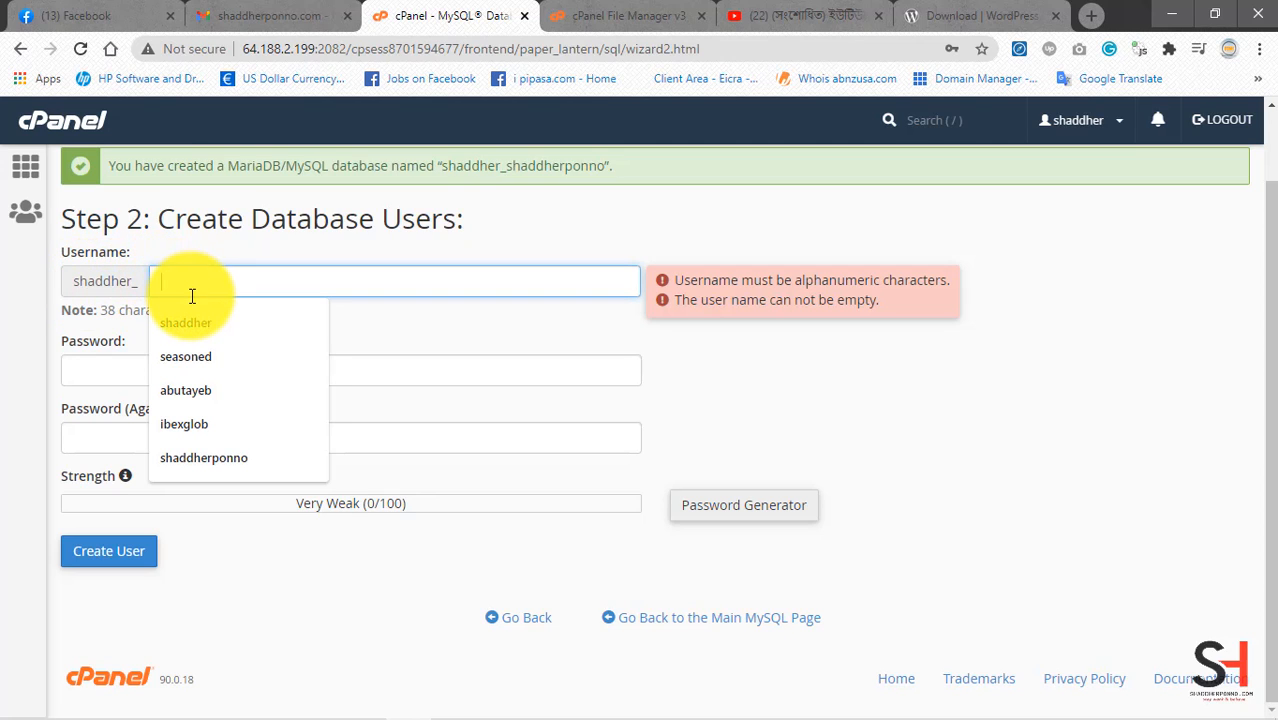
text(shaddherponno)
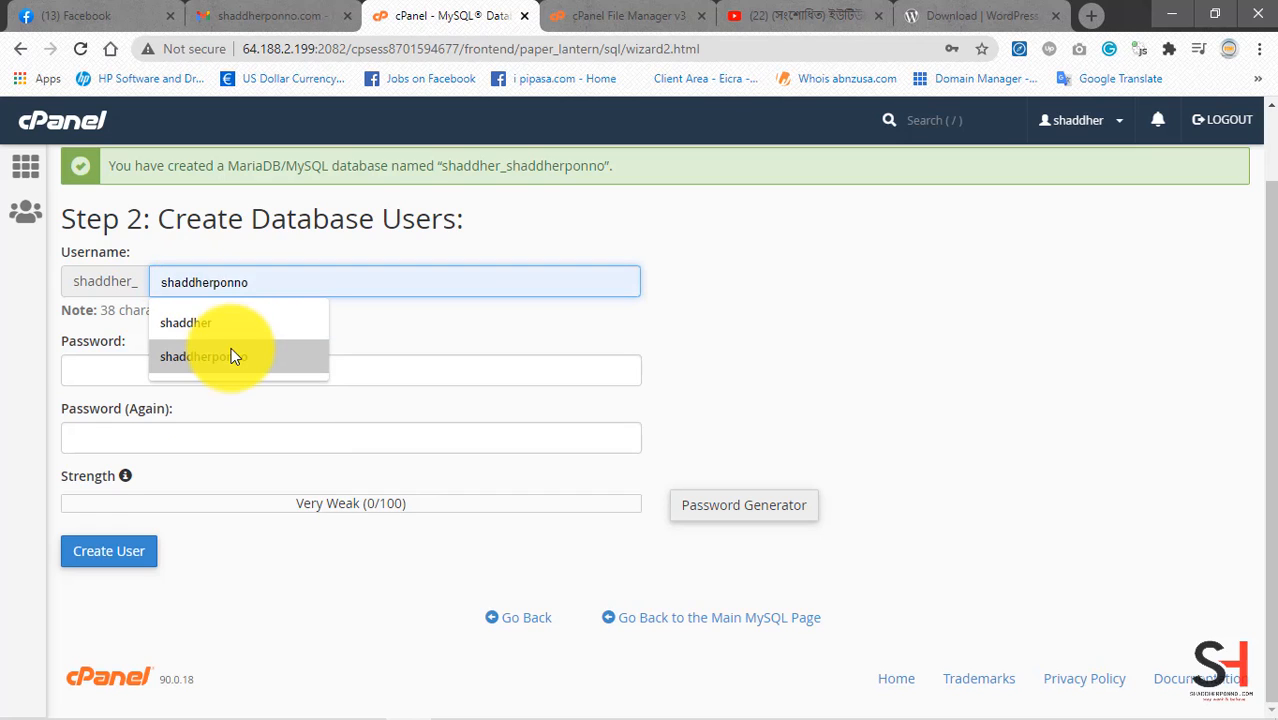
click(231, 355)
Enter a strong password for the new database user and dismiss the saved-password suggestions.
click(129, 371)
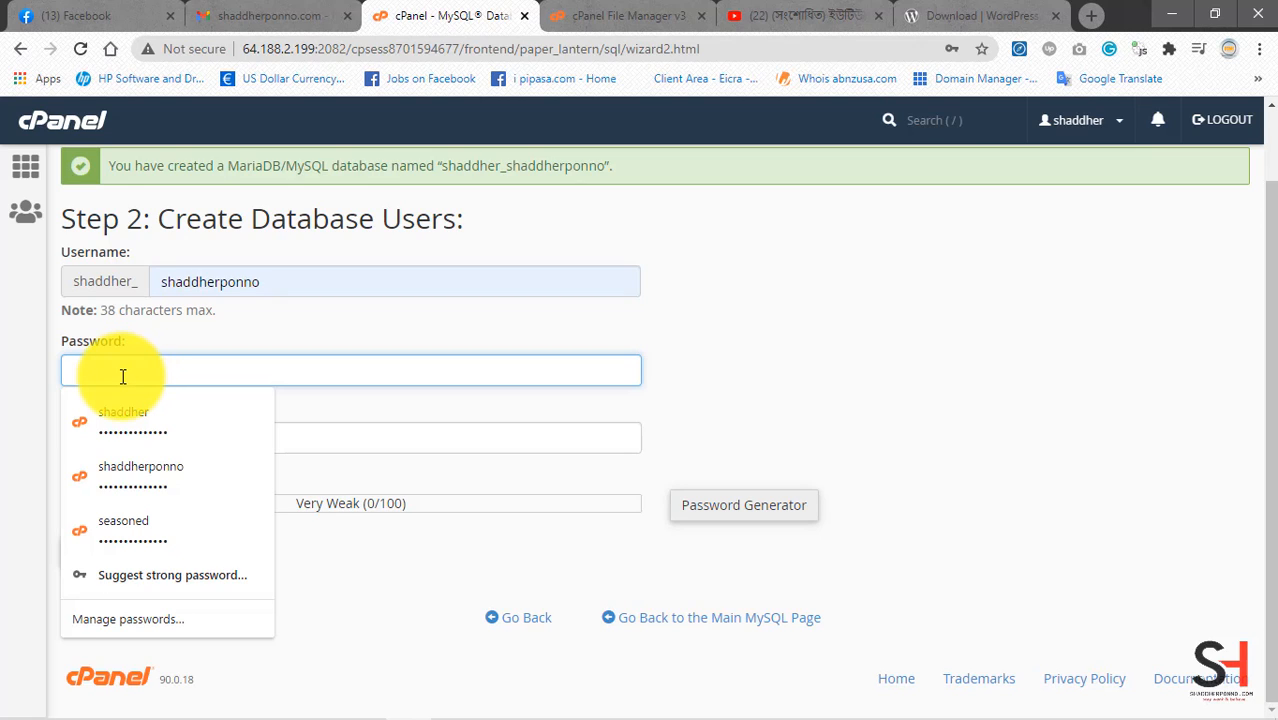
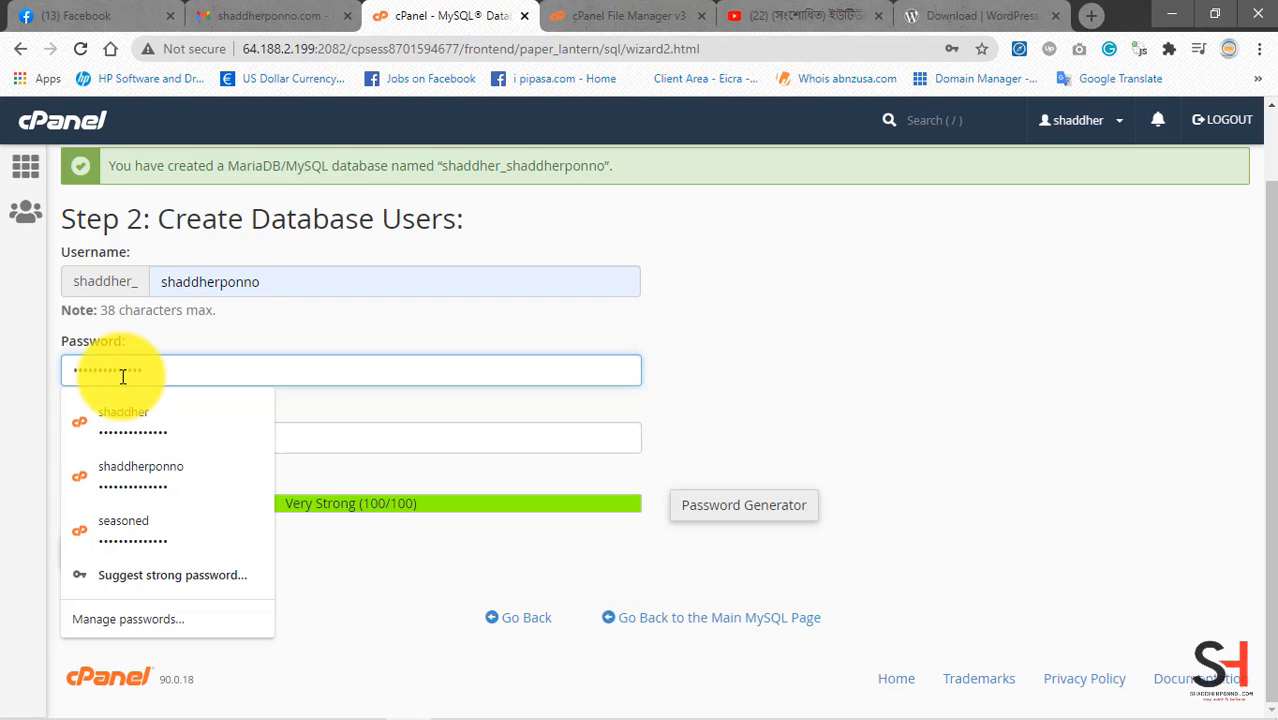
click(446, 320)
Repeat the password in the confirmation field, create the database user and update the browser's saved password.
click(120, 433)
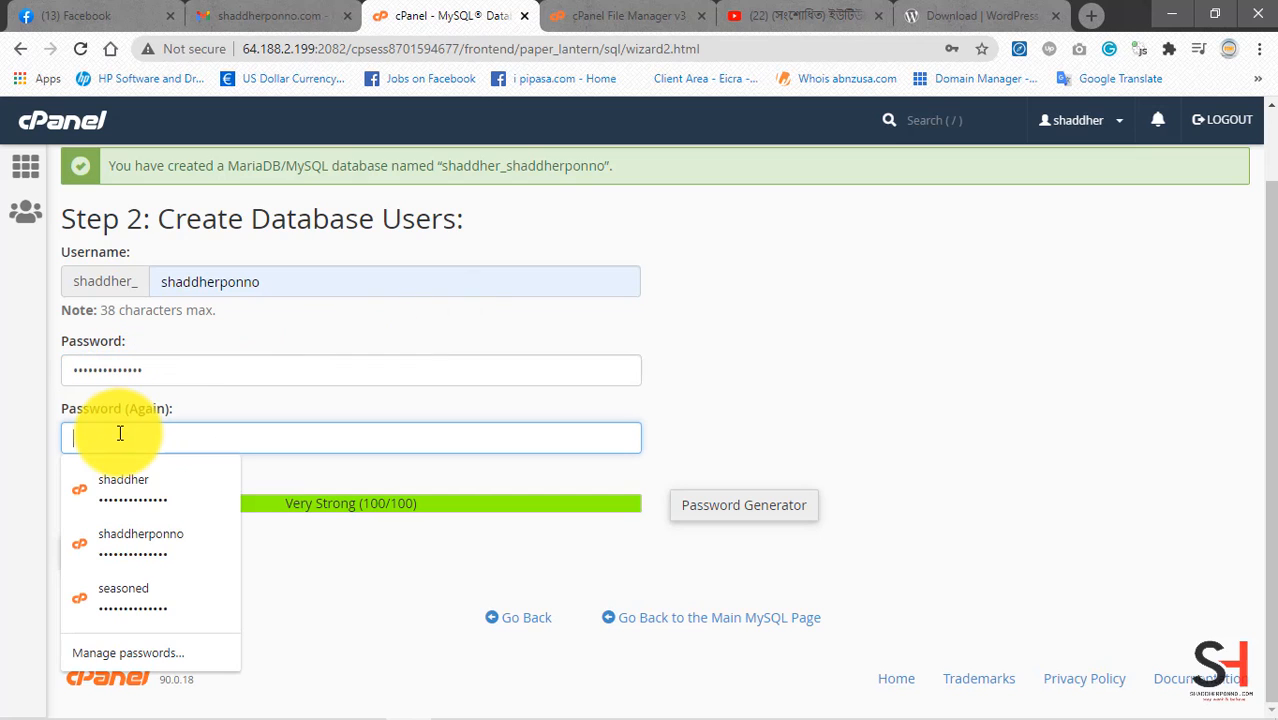
text(••)
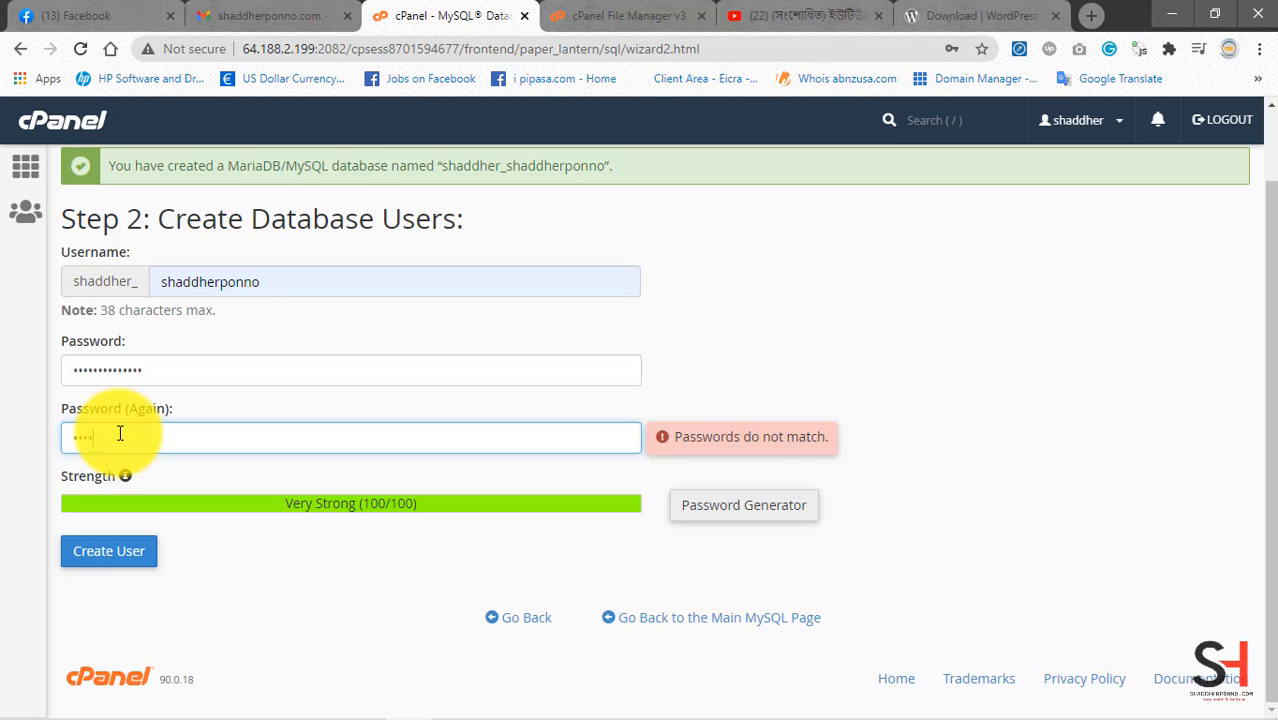
text(•••••••••)
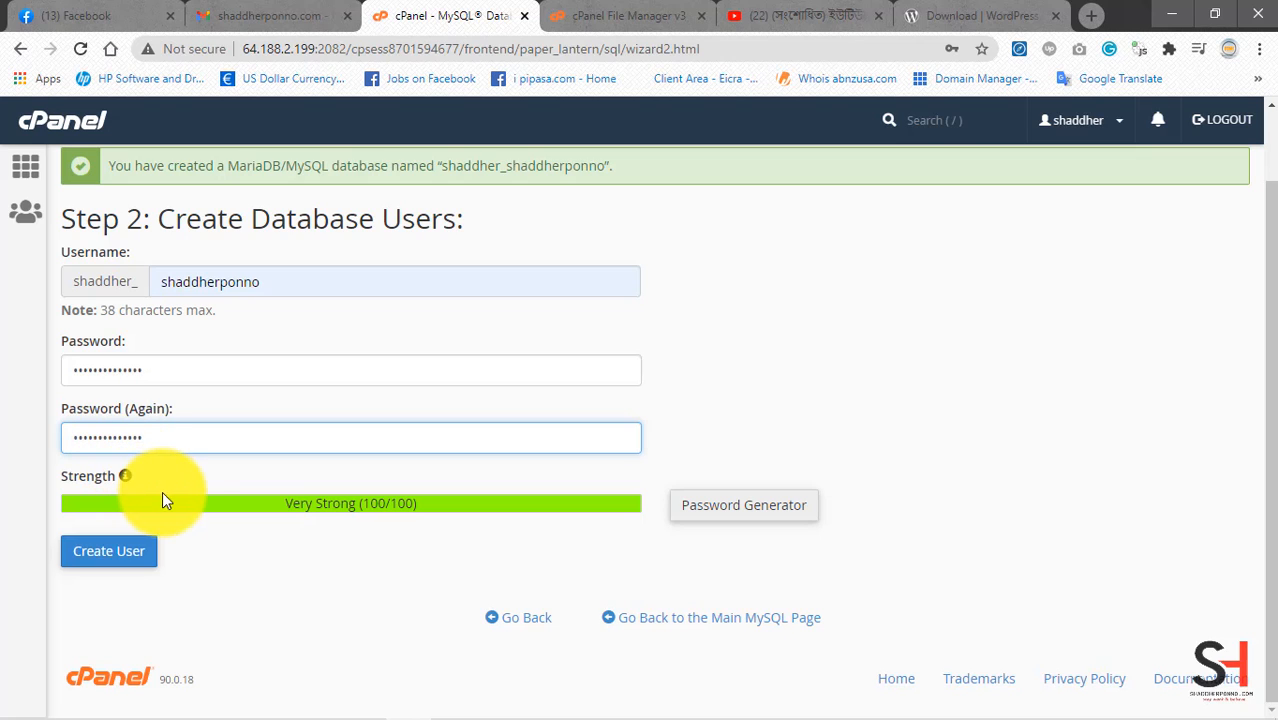
click(116, 566)
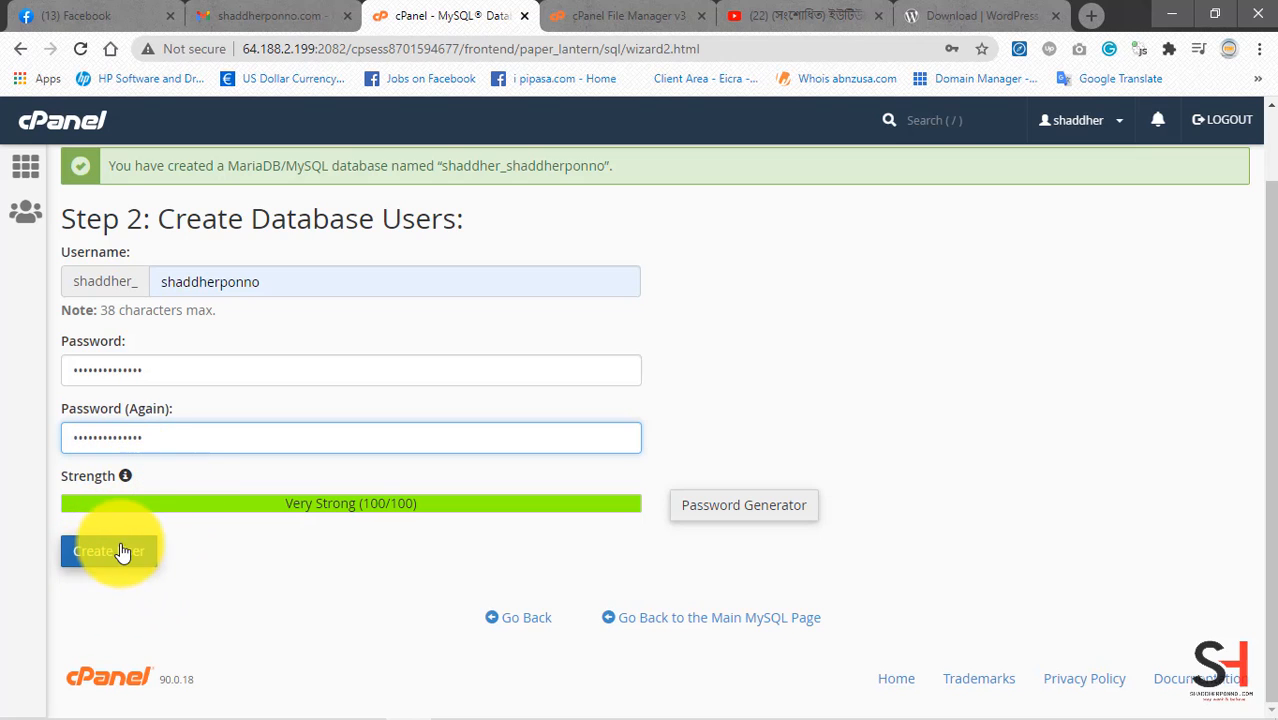
click(108, 566)
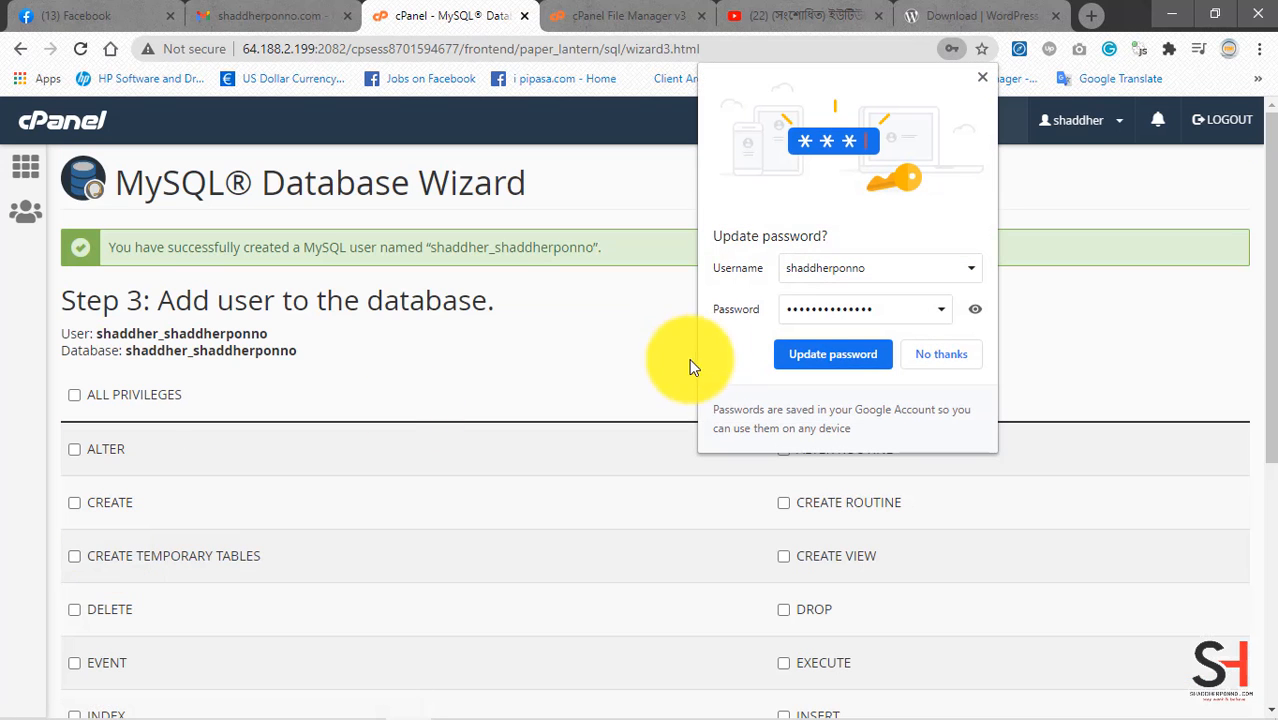
click(829, 355)
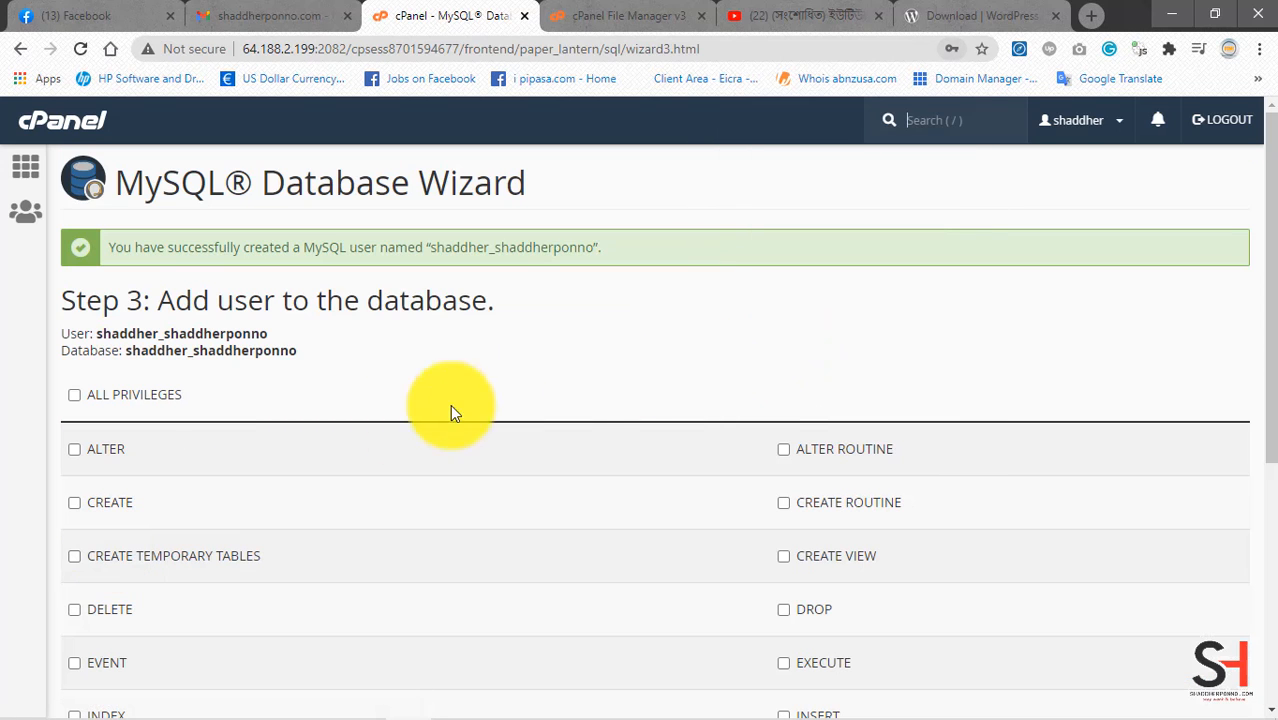
Grant the new user ALL PRIVILEGES on the shaddher_shaddherponno database and proceed with the wizard.
click(72, 398)
scroll(684, 388, down, 4)
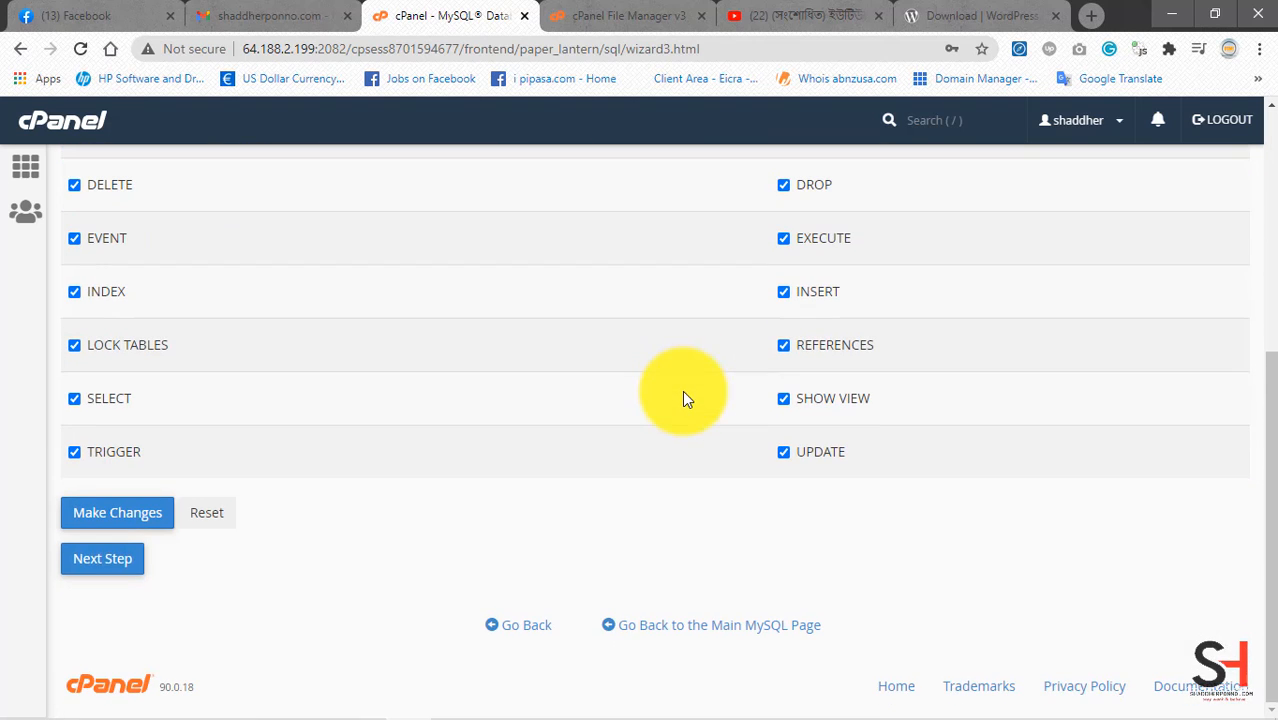
click(117, 559)
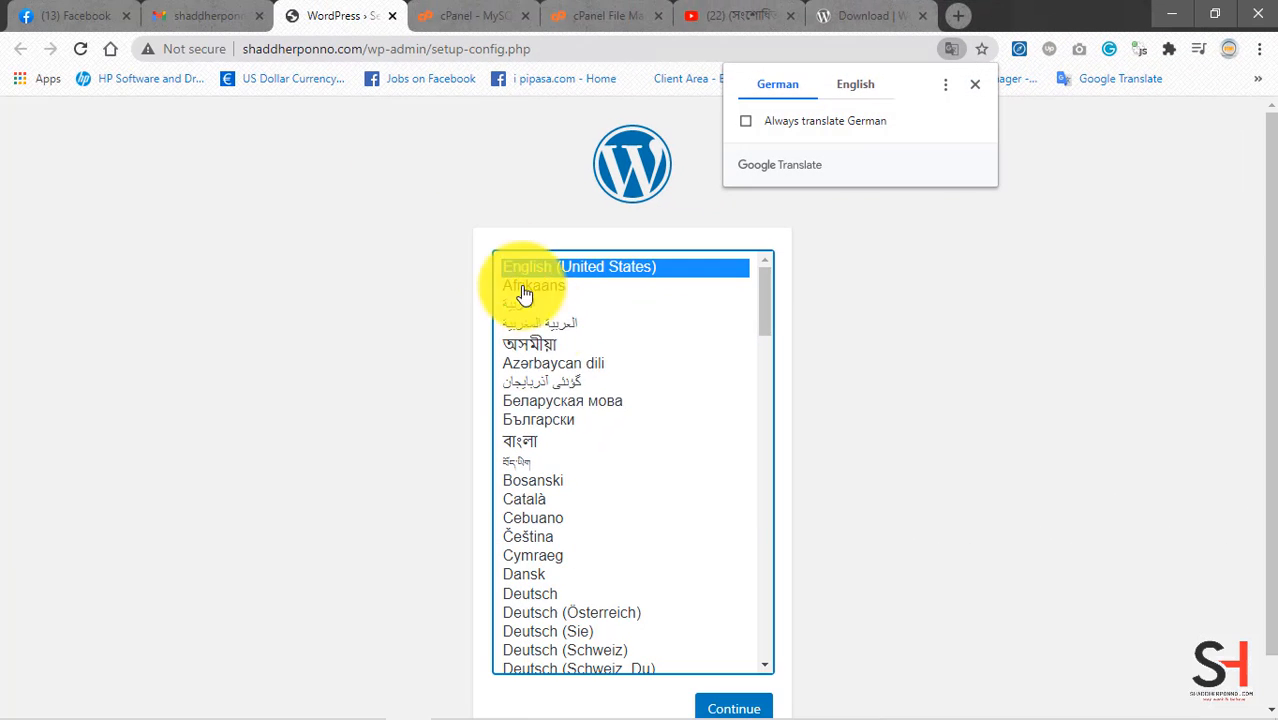
Translate the site's WordPress setup page to English and continue with English (United States) as the installation language.
scroll(602, 434, down, 2)
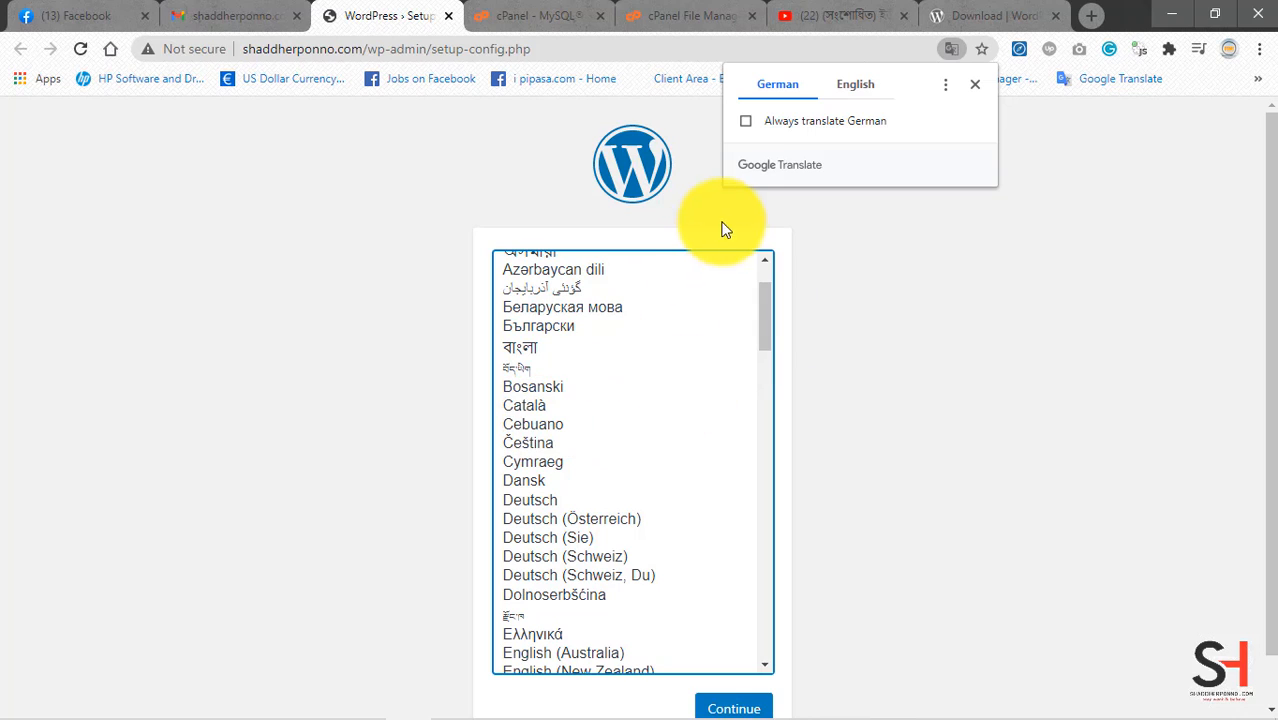
click(855, 88)
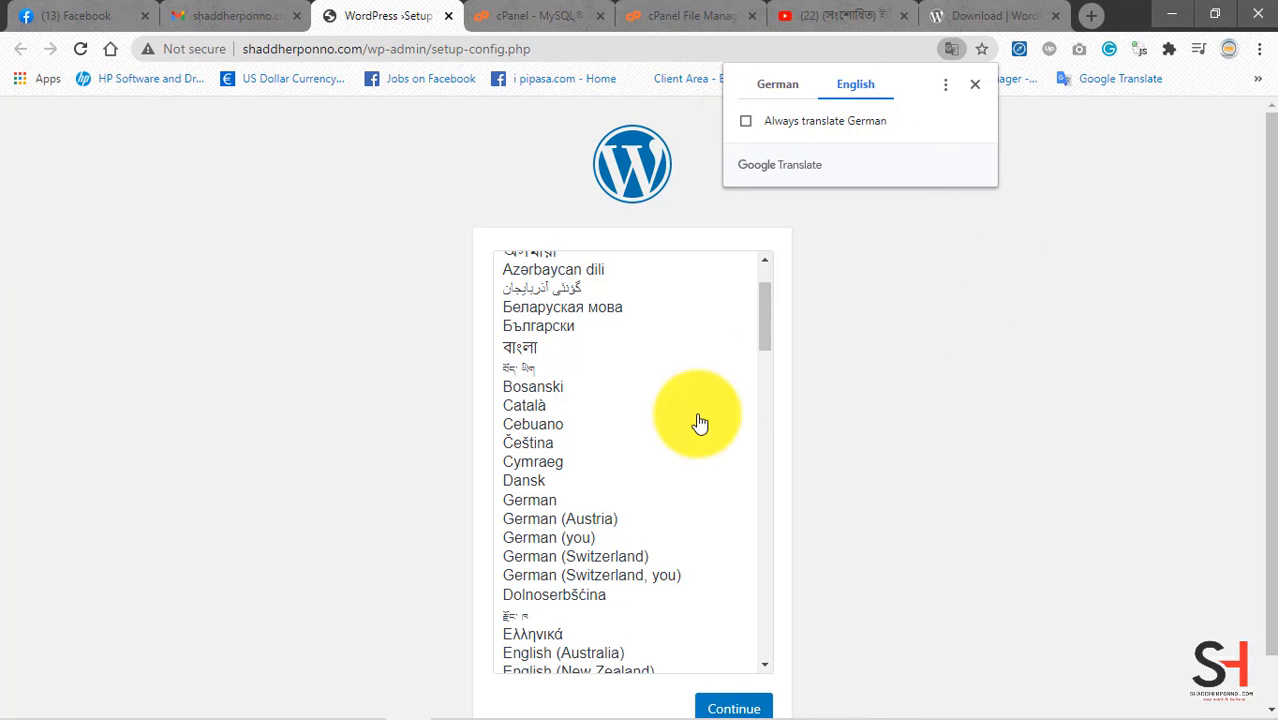
scroll(690, 430, up, 2)
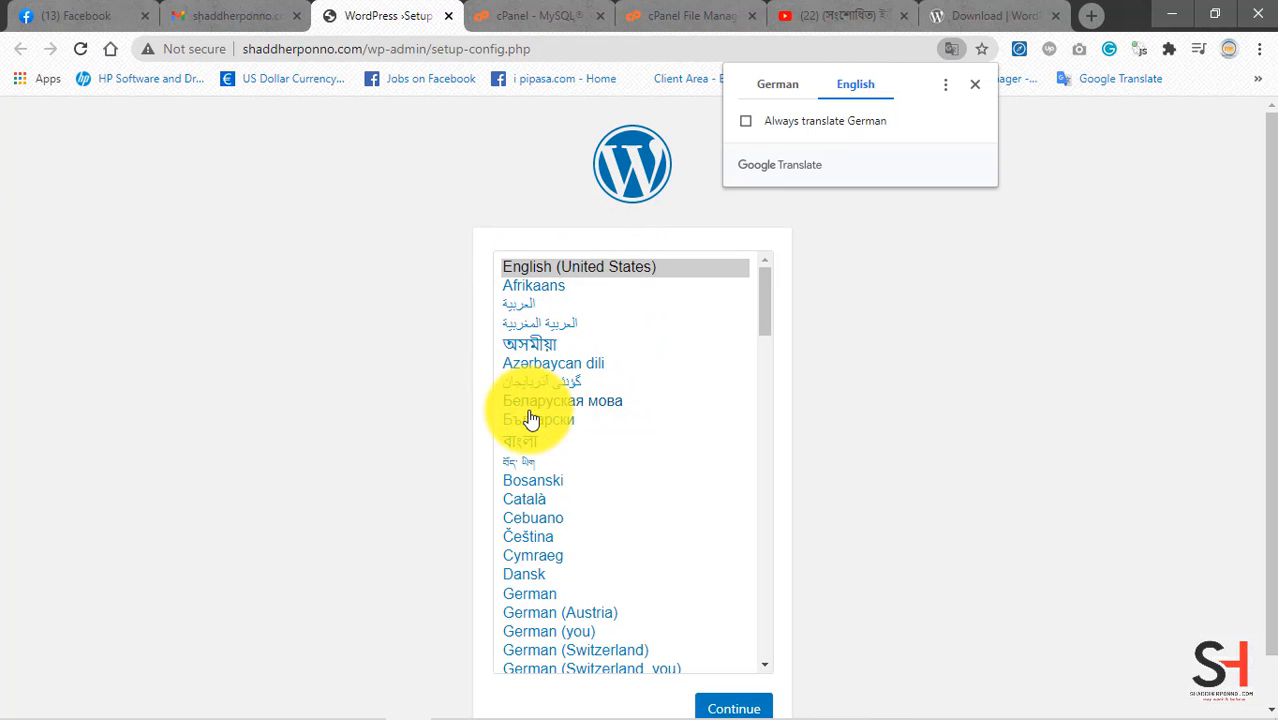
scroll(713, 580, down, 3)
click(735, 708)
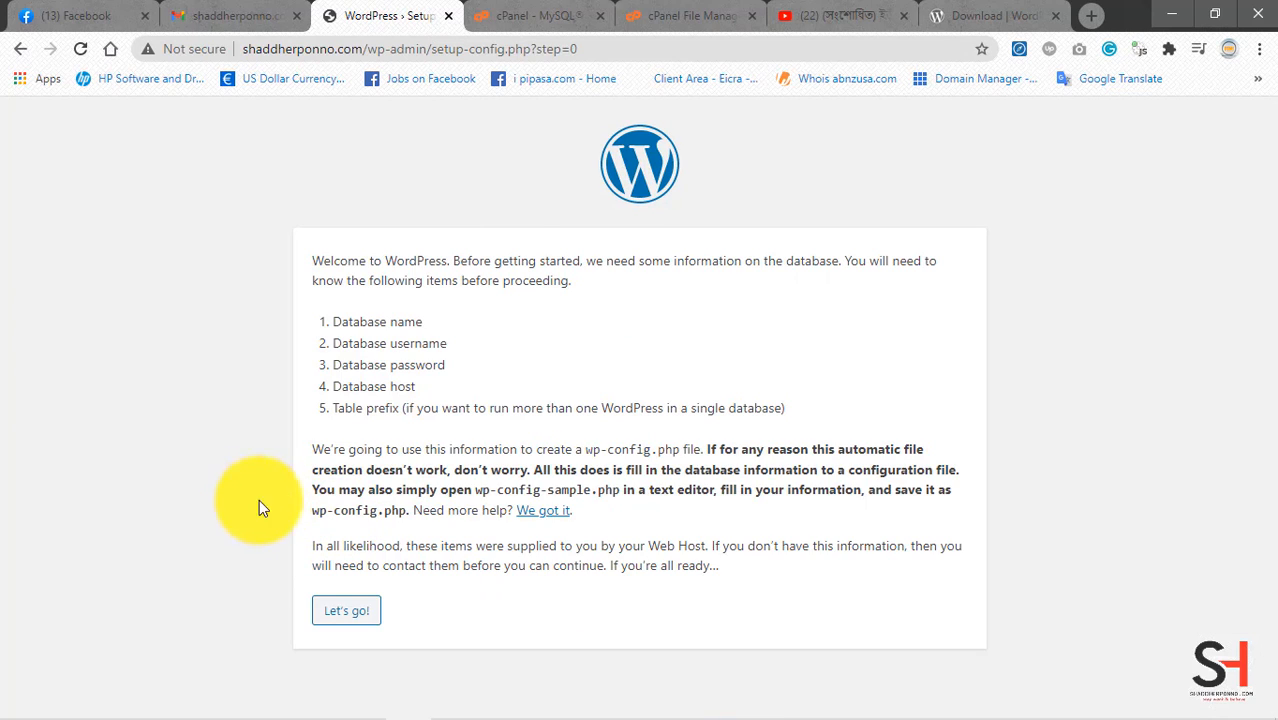
Review the database details required by the WordPress setup and continue to the connection details form.
drag(428, 318, 334, 321)
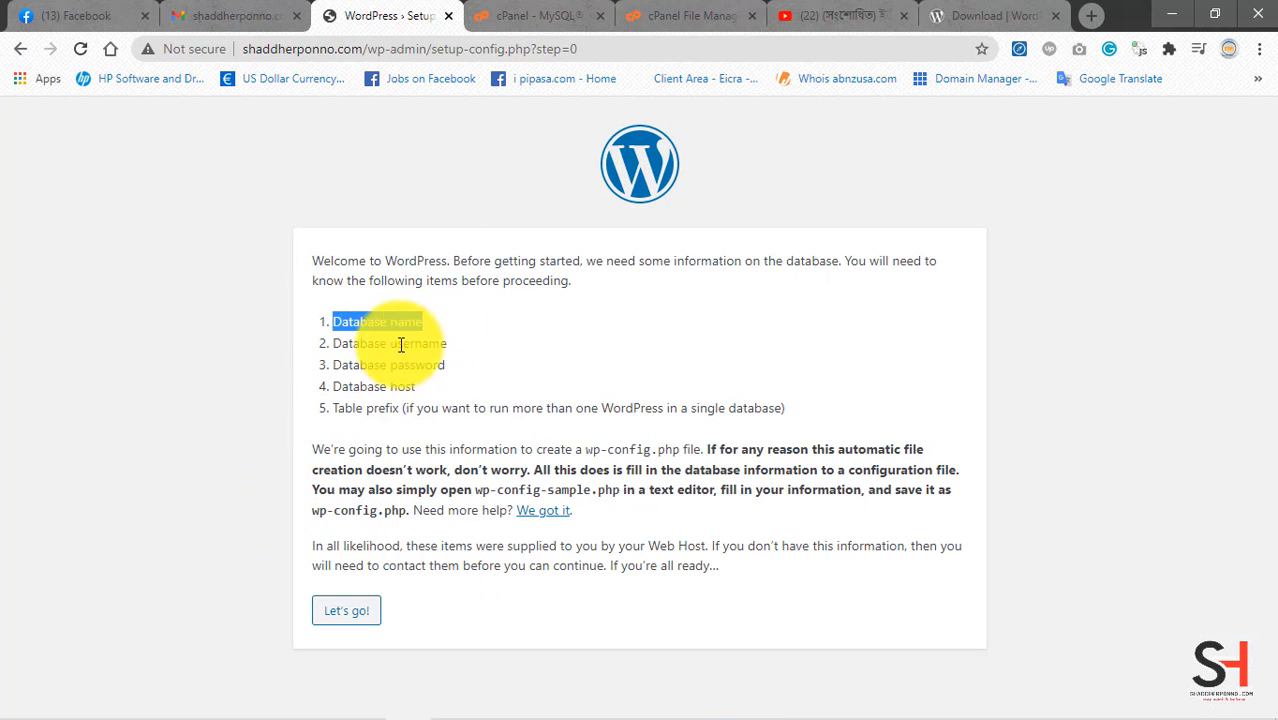
drag(454, 345, 348, 345)
drag(452, 369, 336, 364)
drag(429, 390, 331, 389)
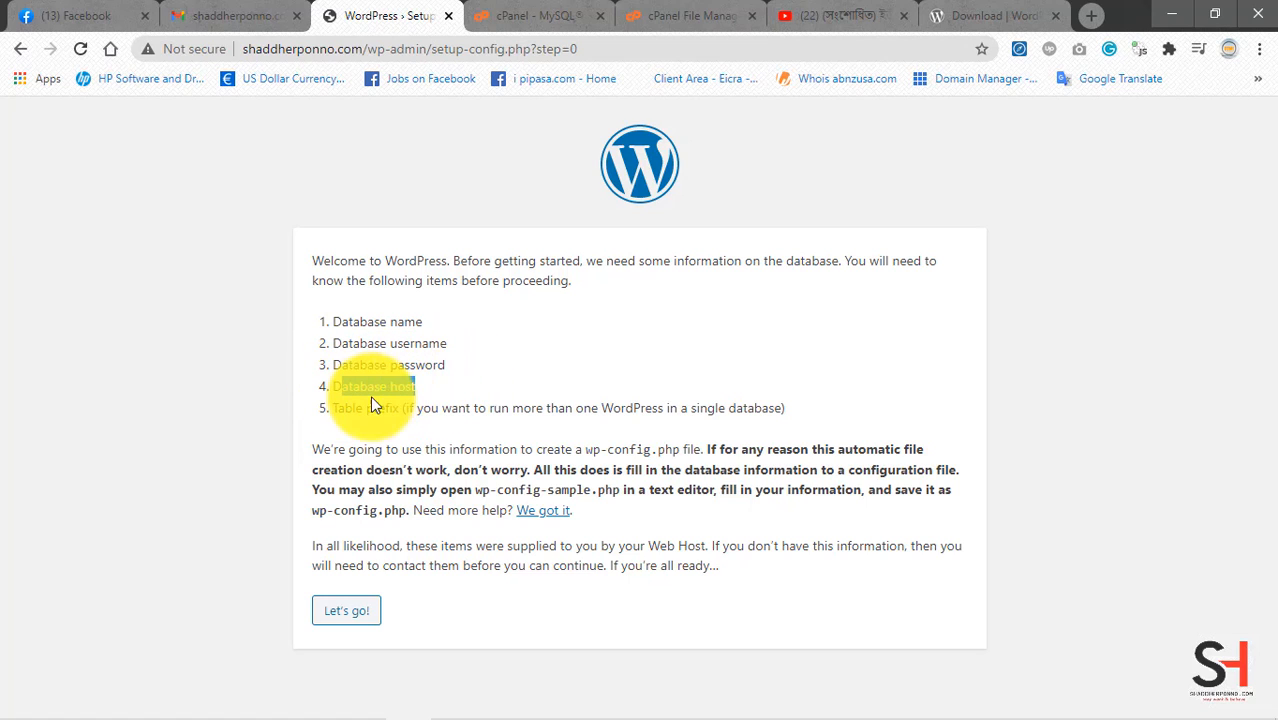
click(342, 600)
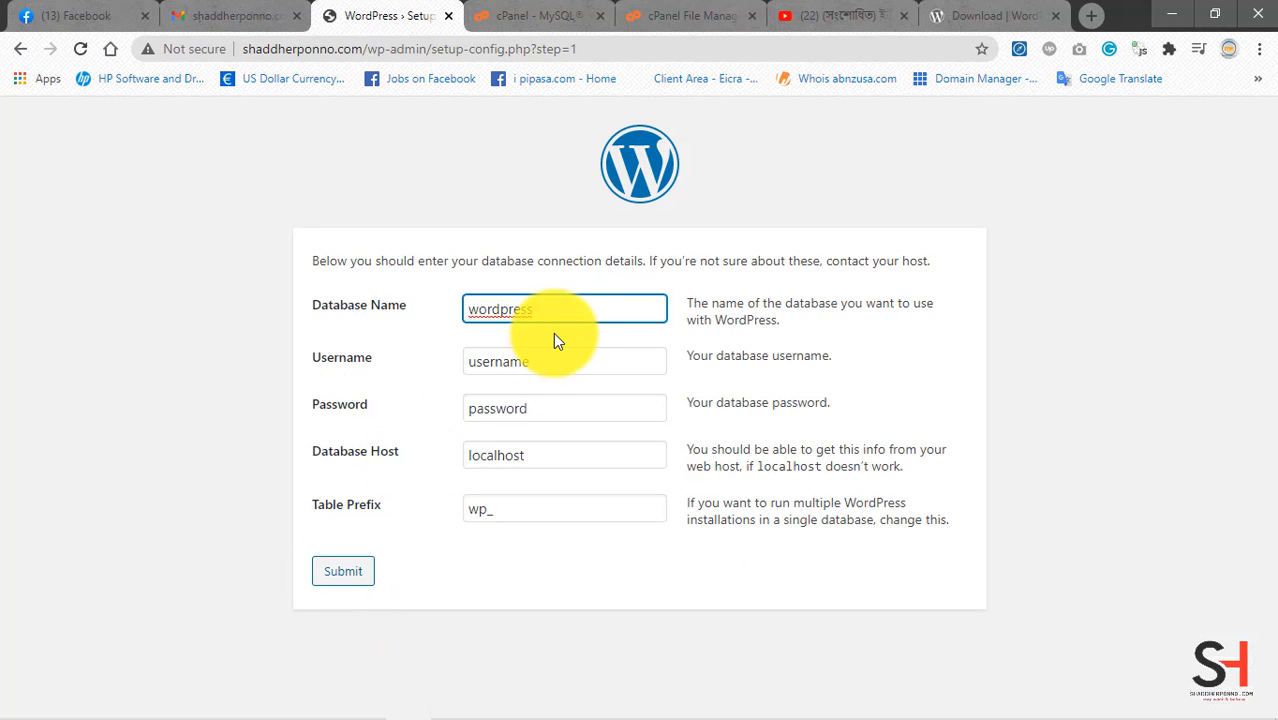
Fill in the Database Name with the suggested entry shaddher_shaddherponno.
drag(568, 313, 414, 317)
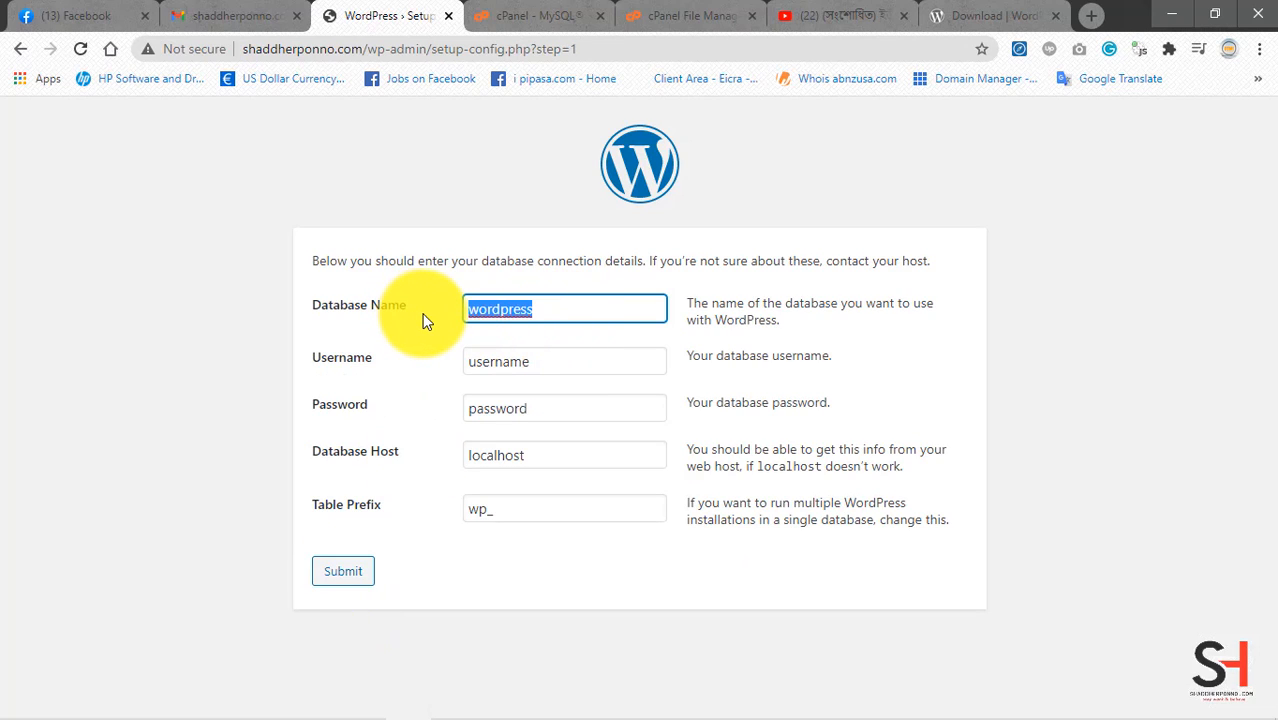
text(shaddher)
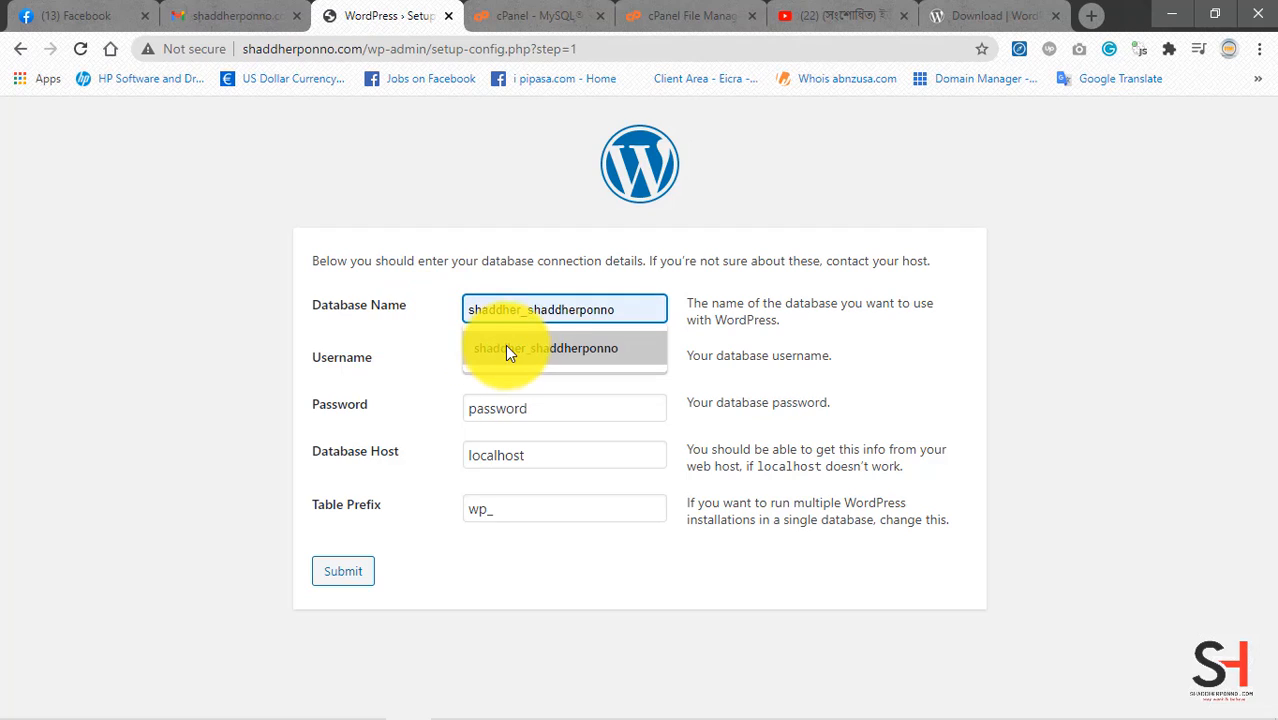
click(533, 346)
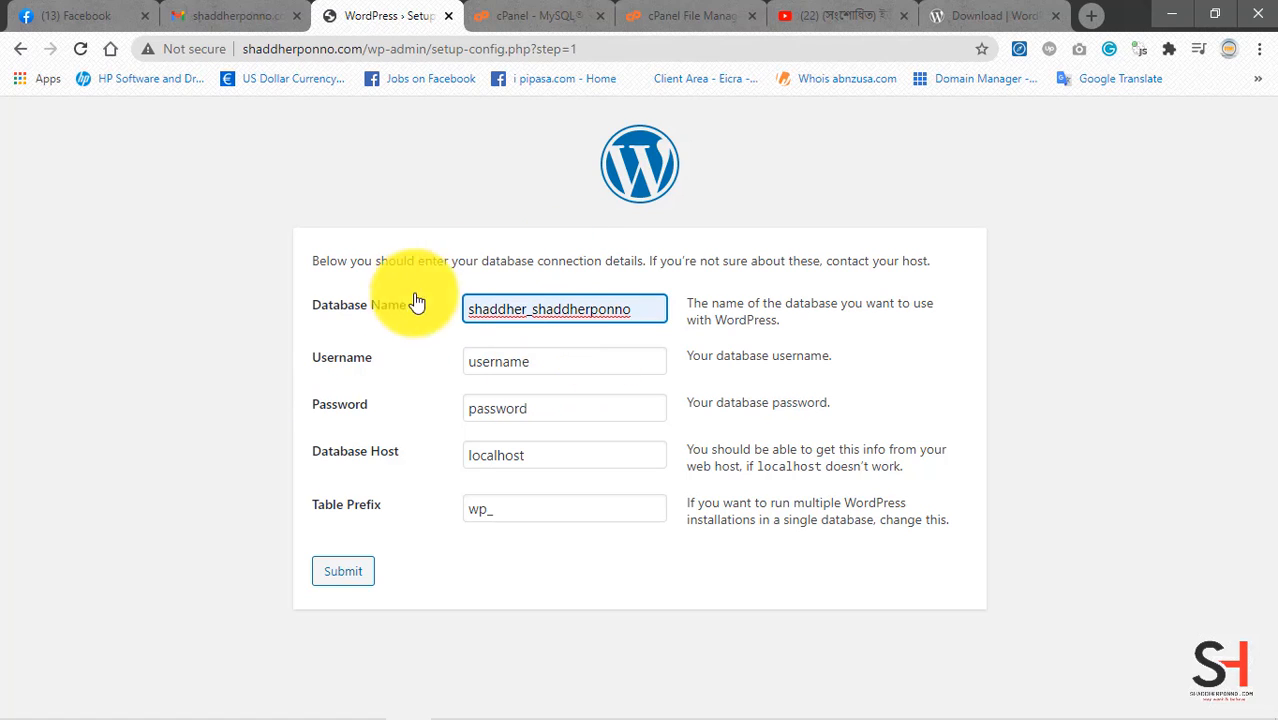
Switch to cPanel, open the MySQL Databases page and copy the name of the current database.
click(548, 16)
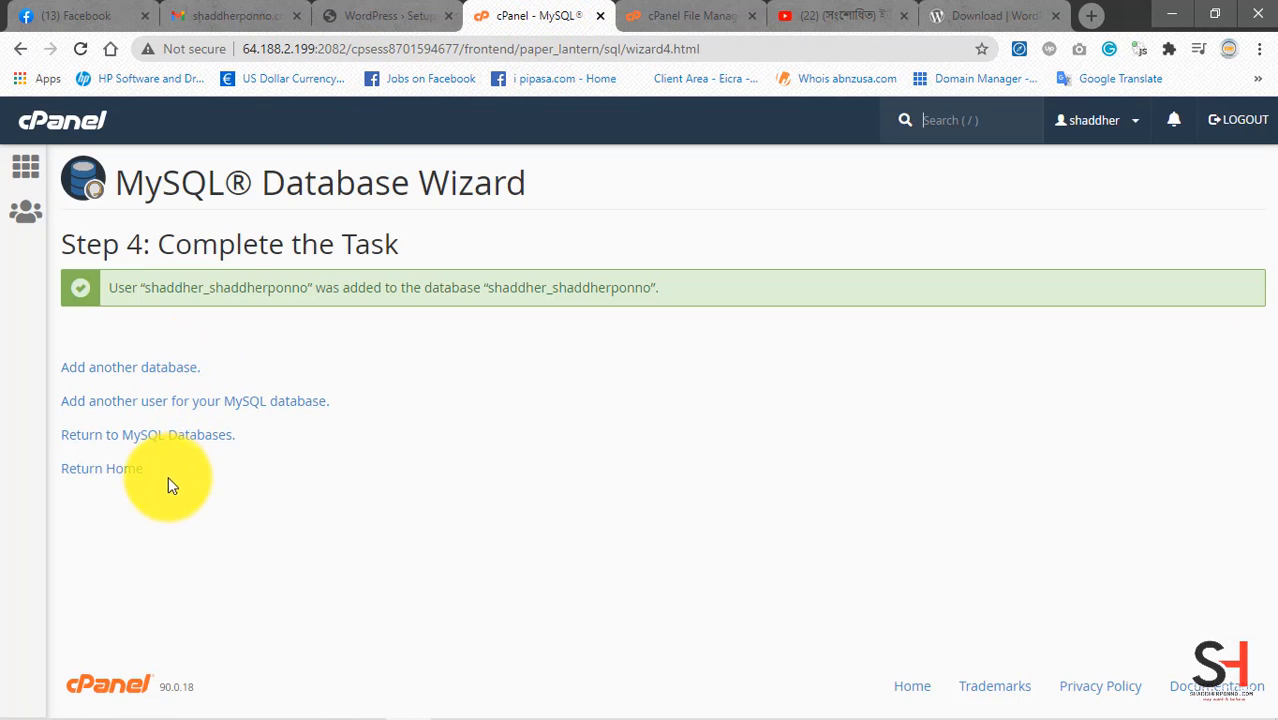
click(123, 474)
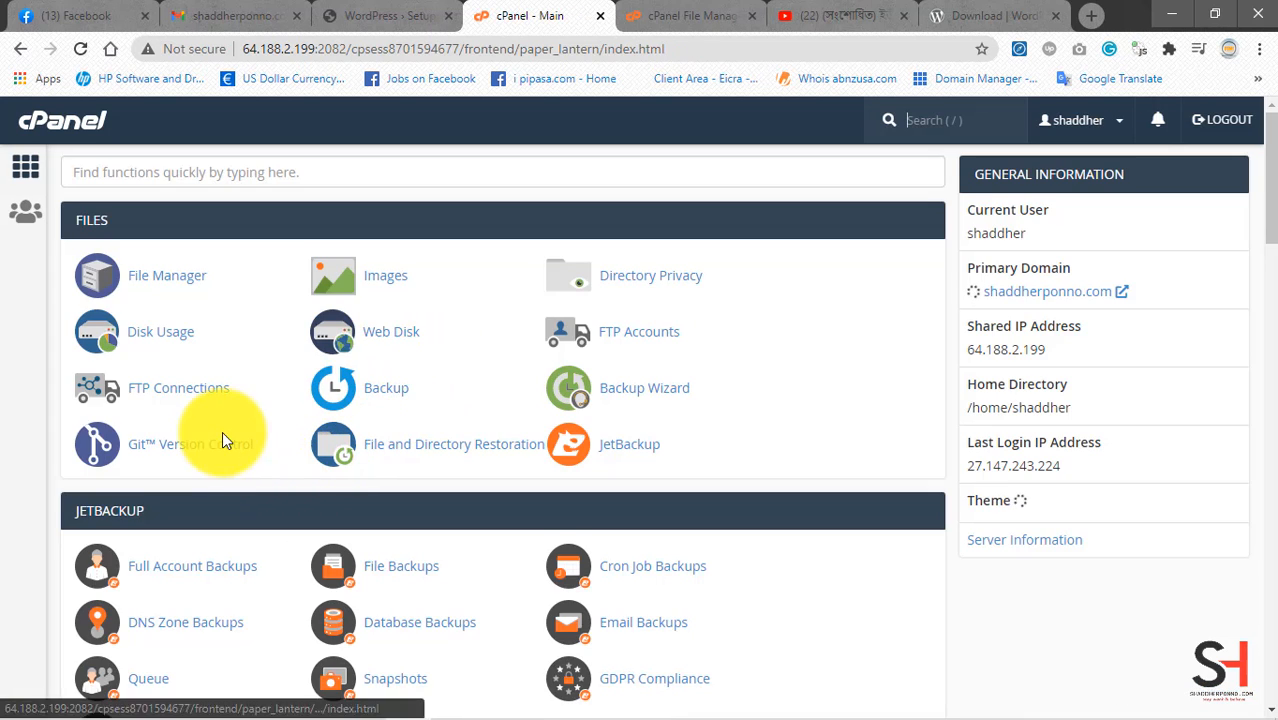
scroll(411, 492, down, 7)
scroll(390, 480, down, 5)
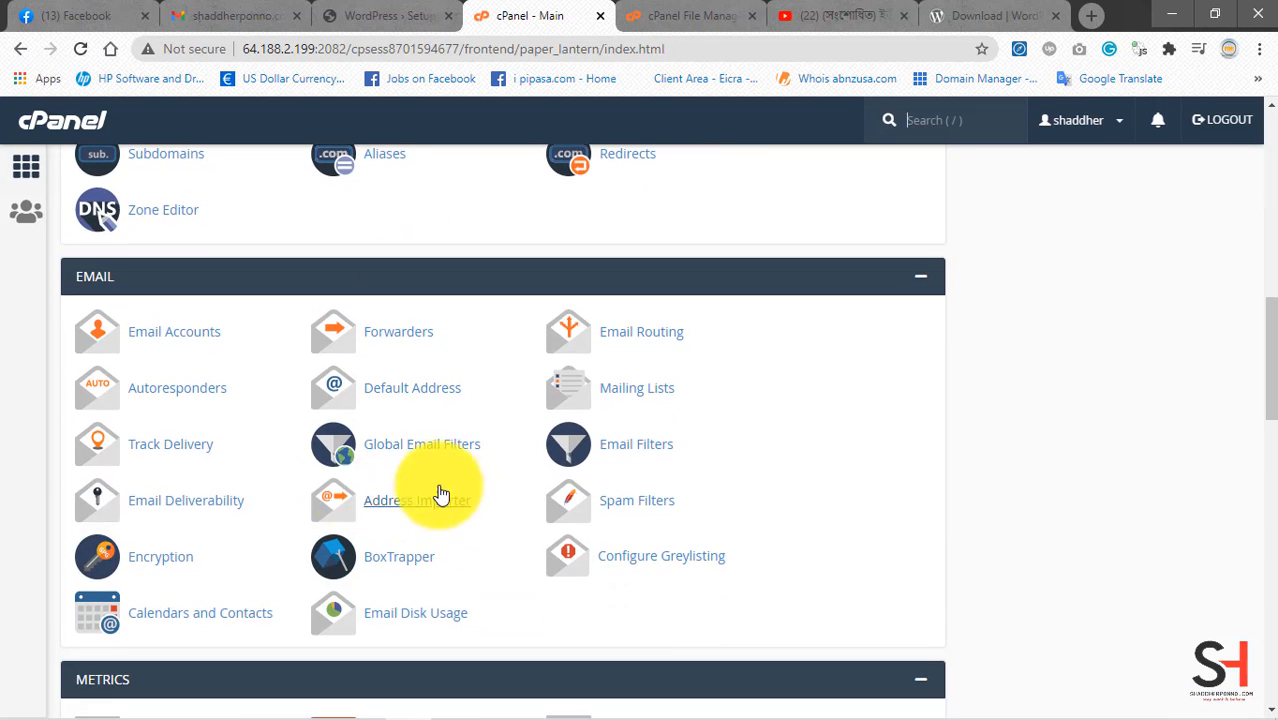
scroll(393, 498, down, 5)
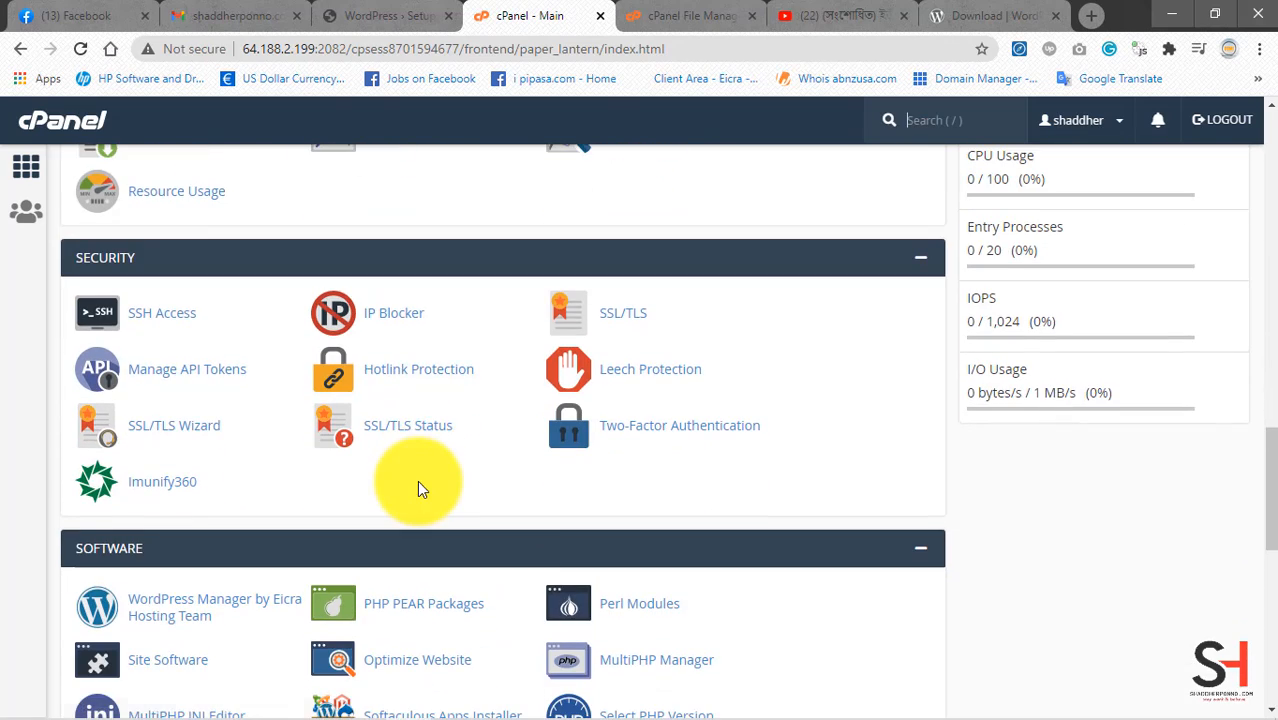
scroll(416, 473, down, 6)
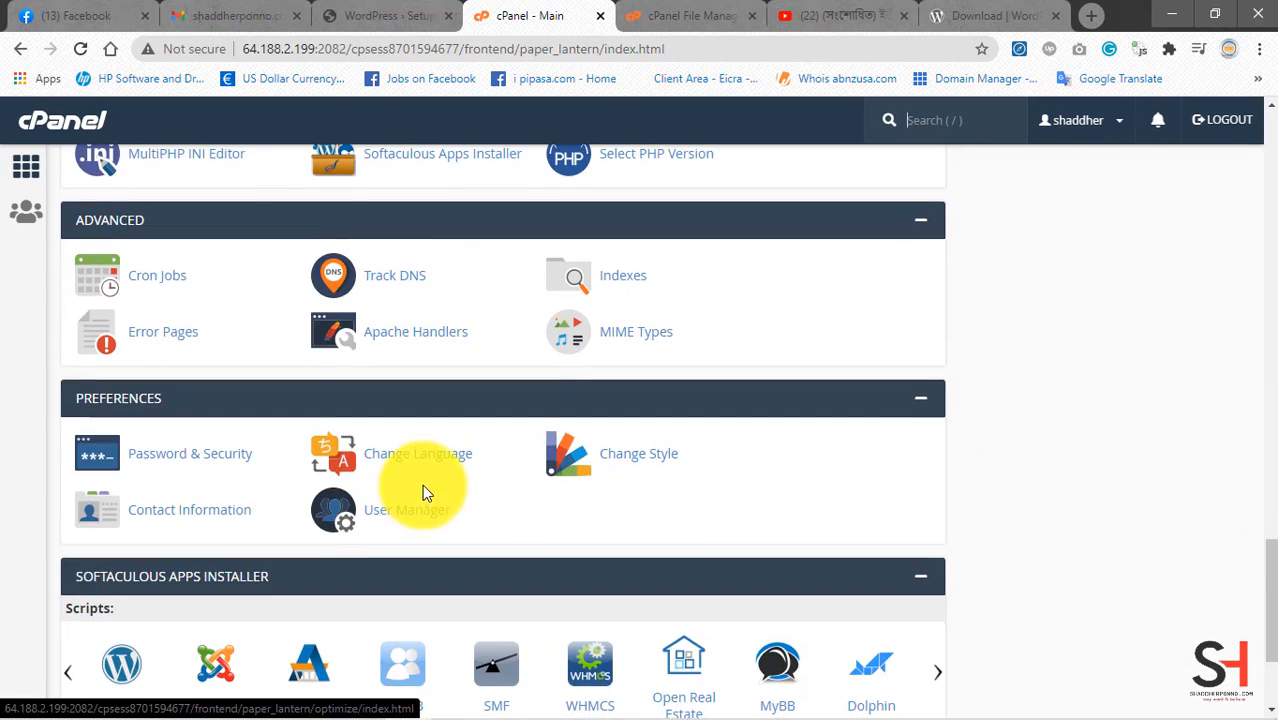
scroll(428, 468, up, 15)
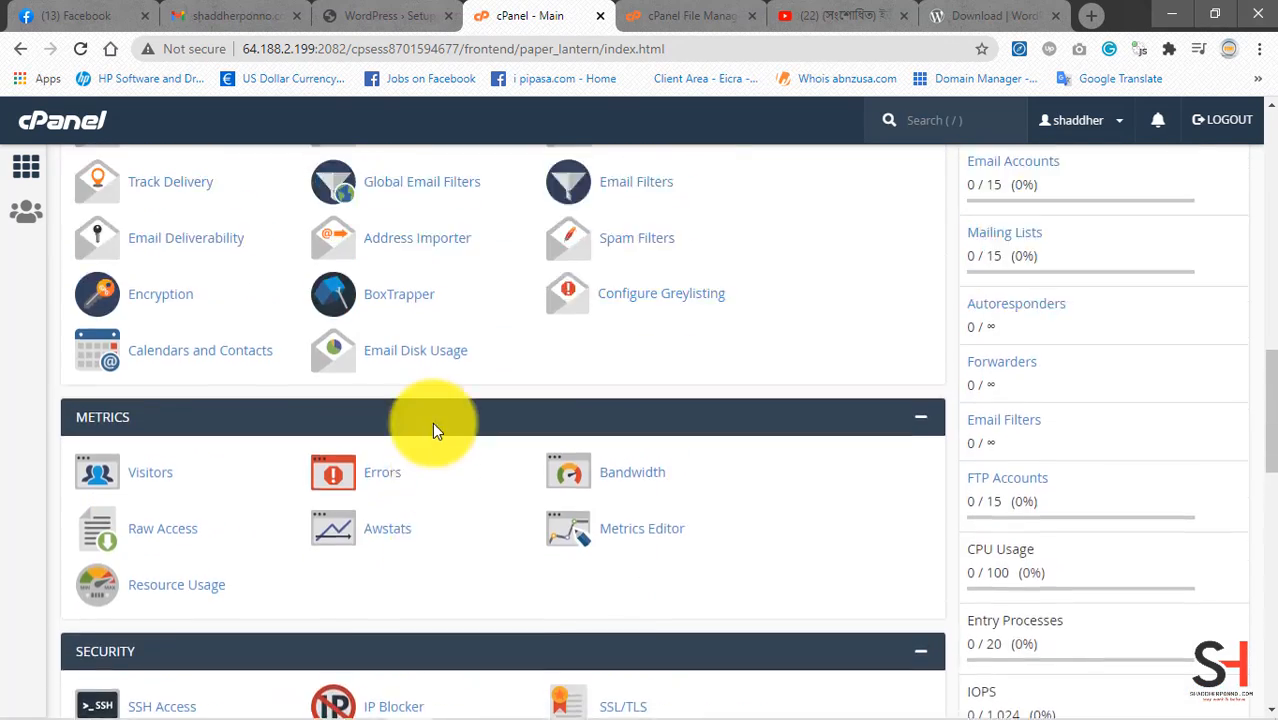
scroll(434, 416, up, 2)
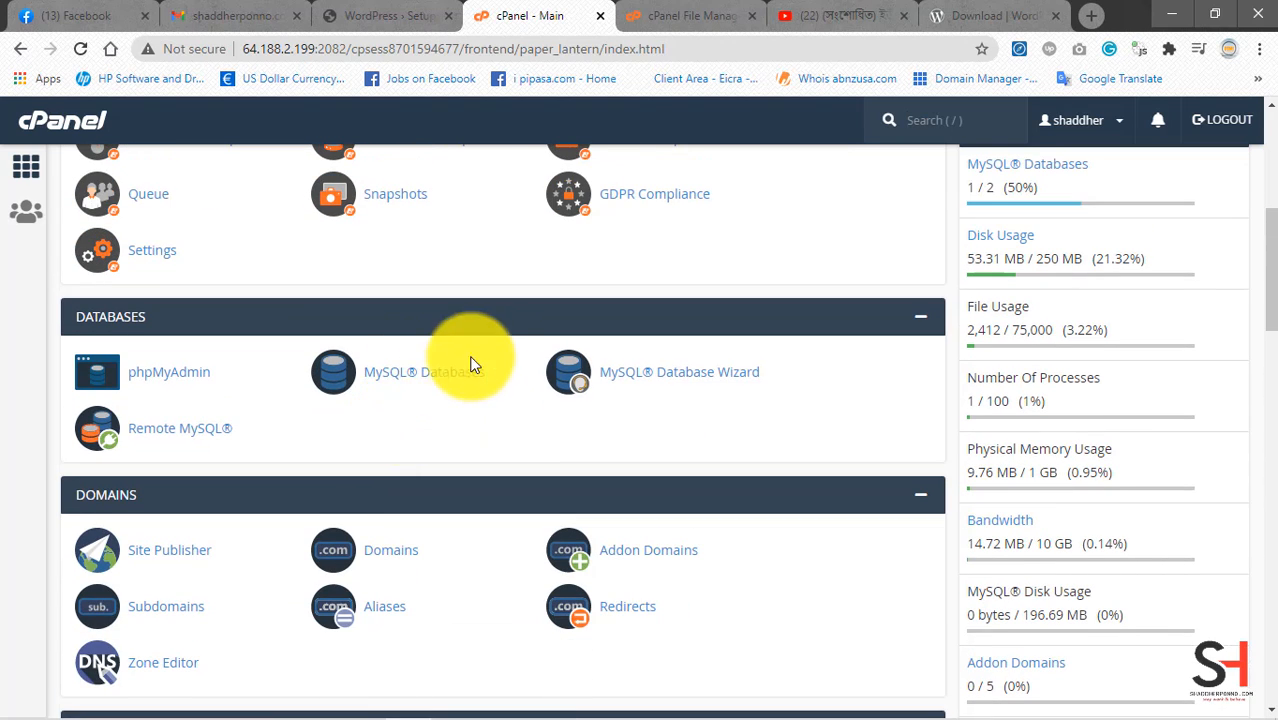
click(385, 385)
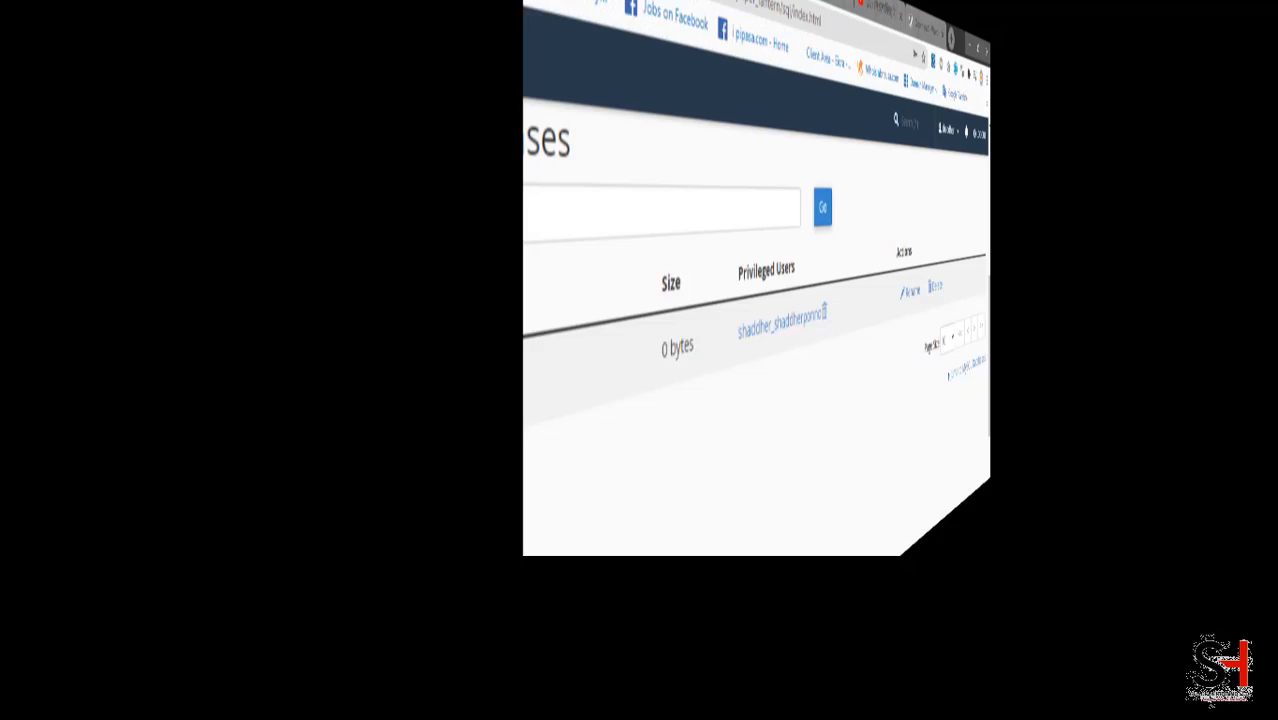
drag(231, 294, 64, 294)
key(ctrl+c)
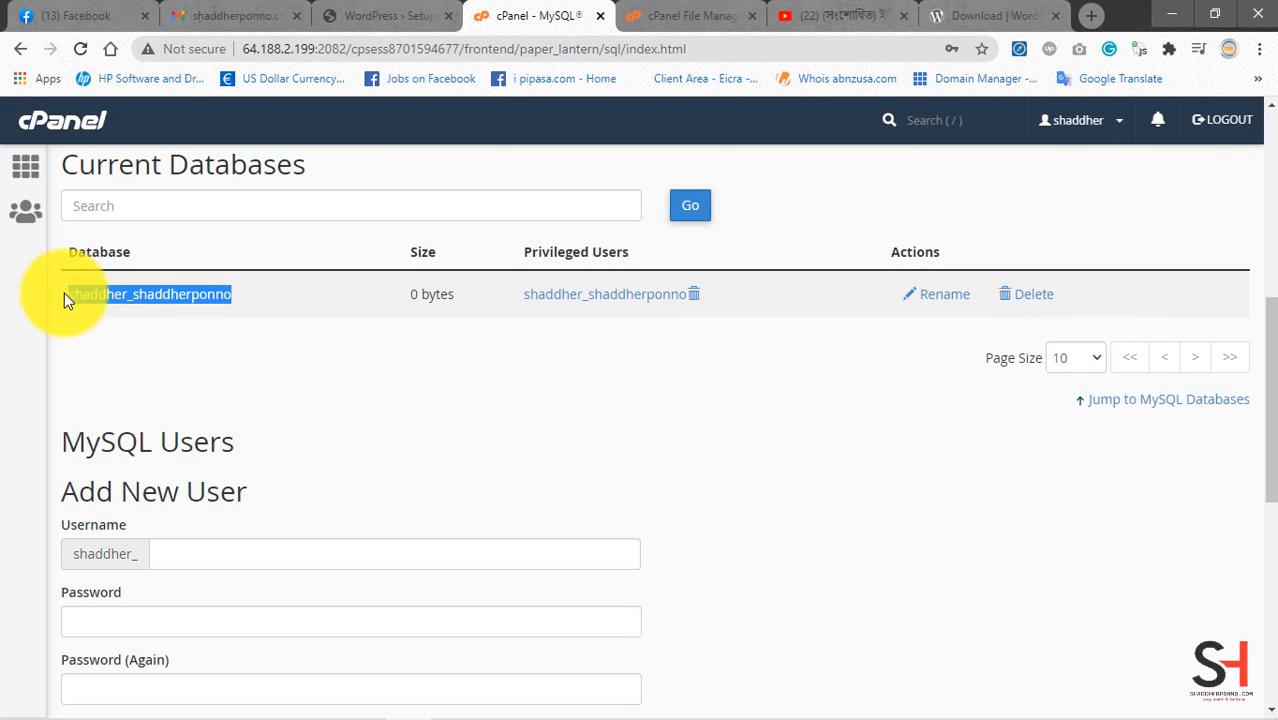
right_click(76, 294)
click(105, 305)
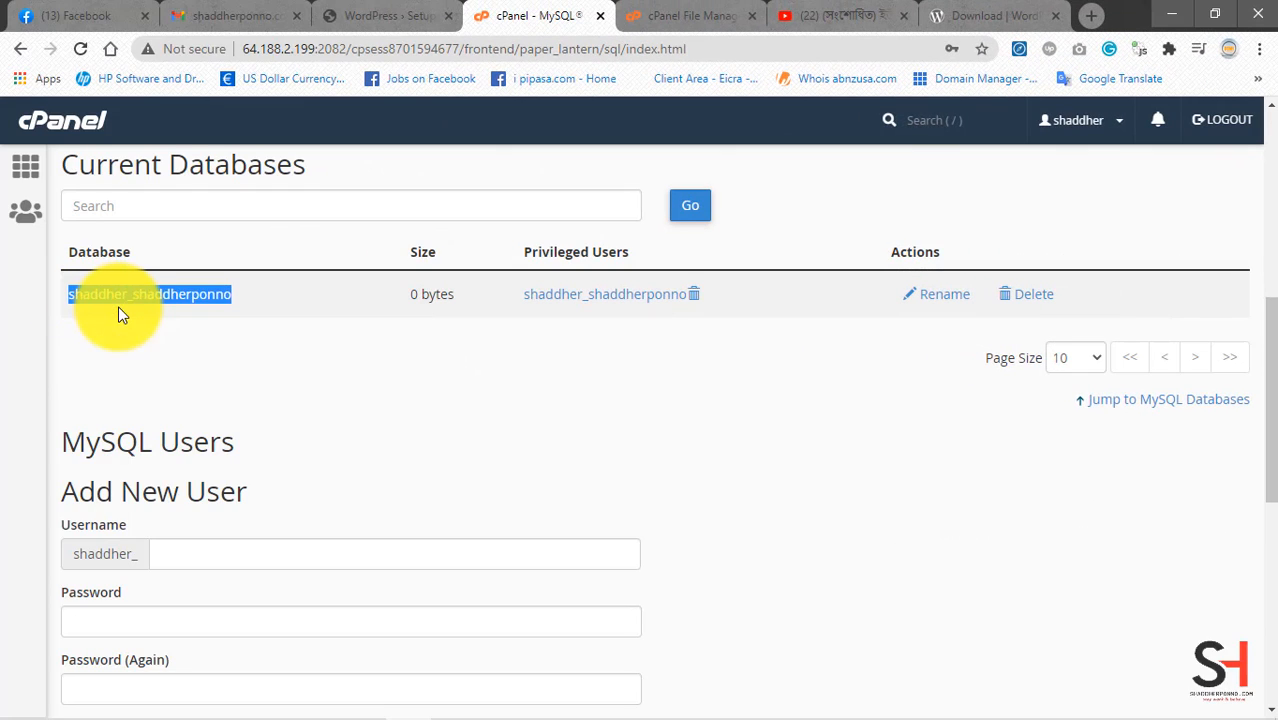
Return to the WordPress setup page and replace the Database Name with the copied shaddher_shaddherponno.
click(652, 10)
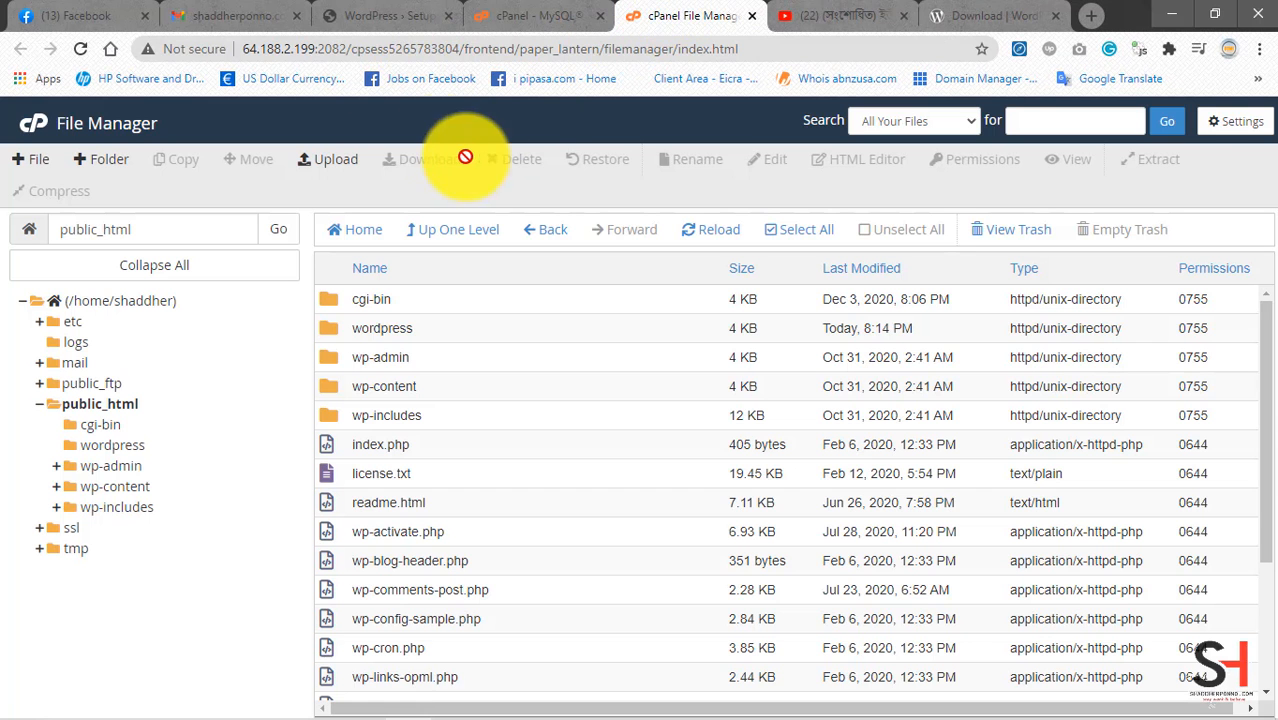
click(367, 15)
key(ctrl+v)
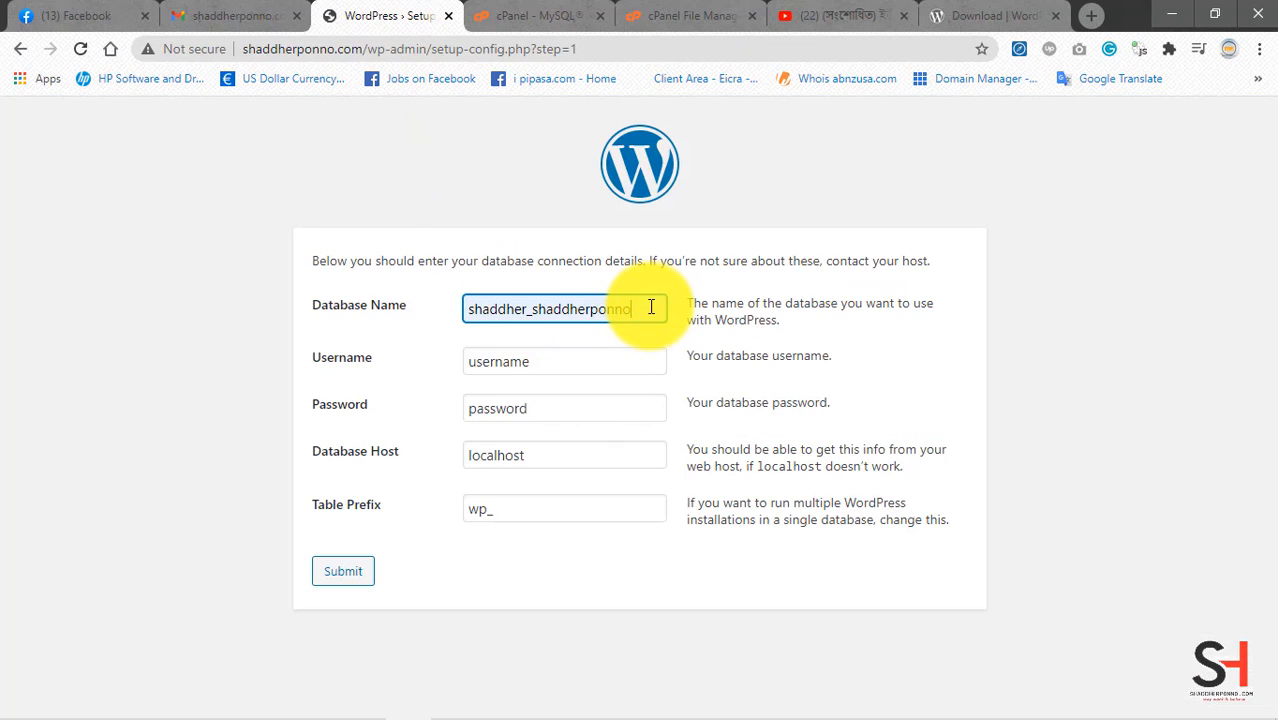
drag(650, 305, 447, 304)
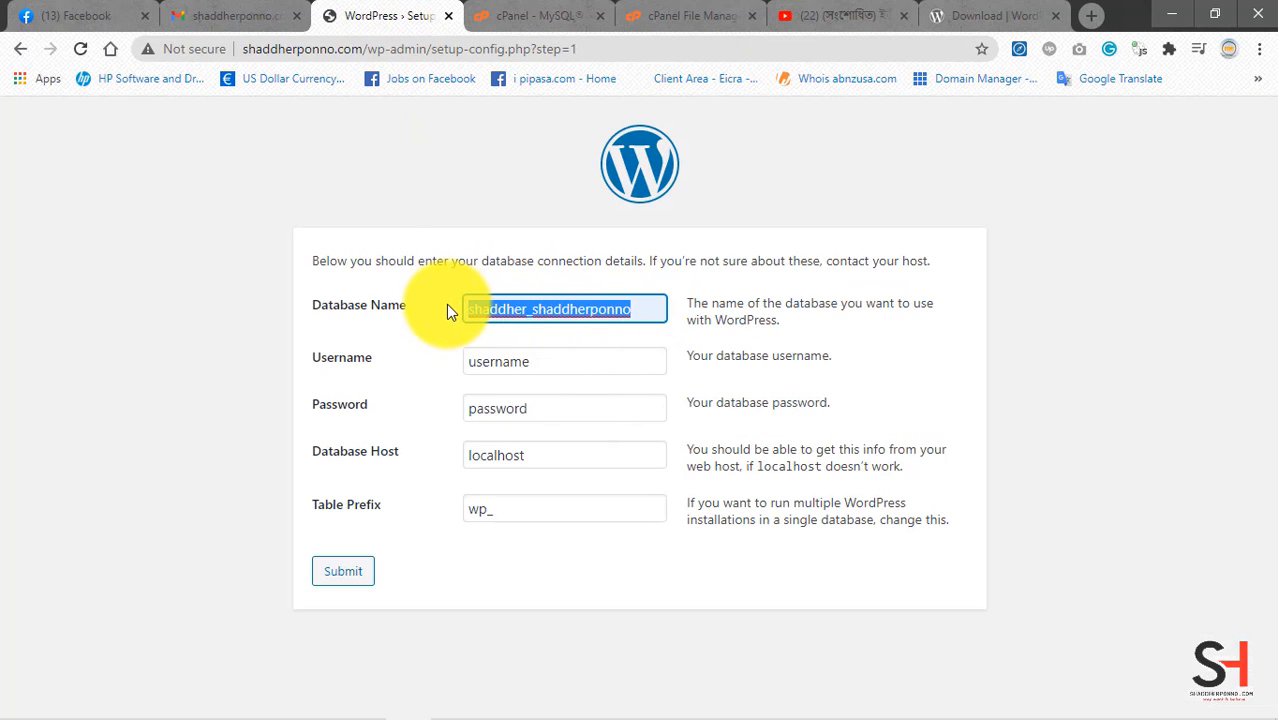
key(ctrl+v)
Switch to cPanel's MySQL Databases page and copy the database username from the Current Users list.
click(514, 362)
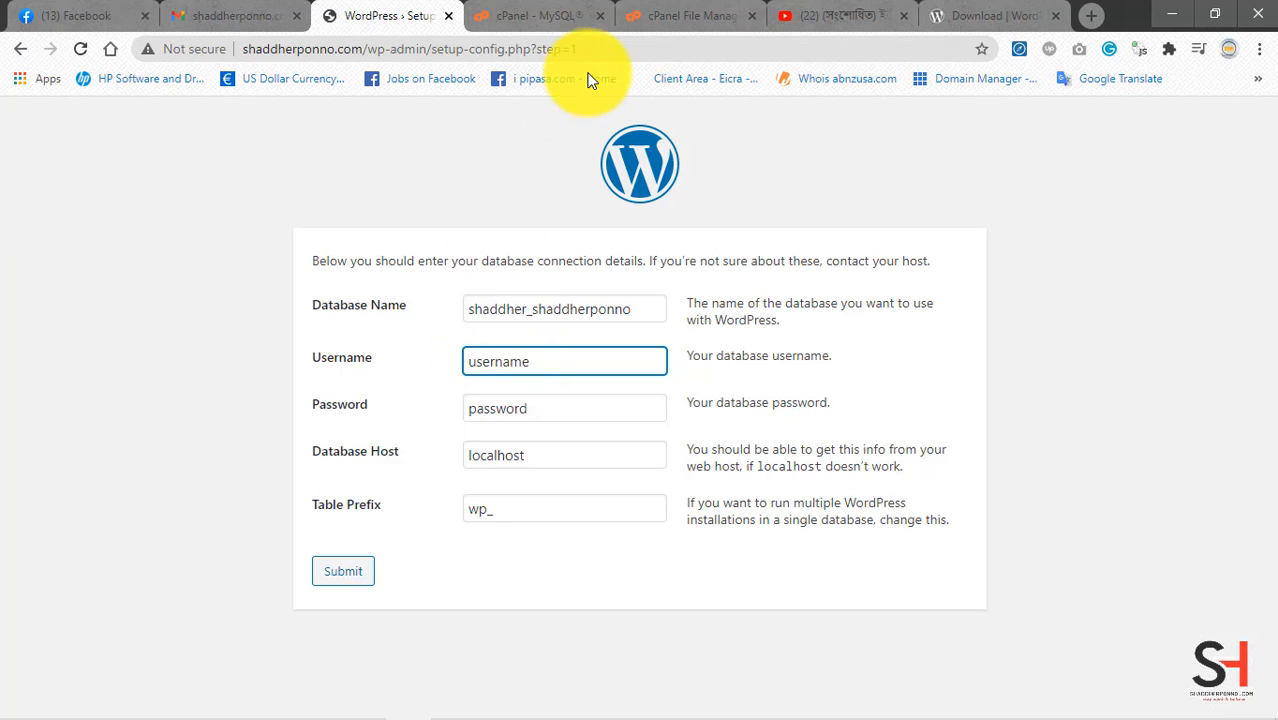
click(538, 16)
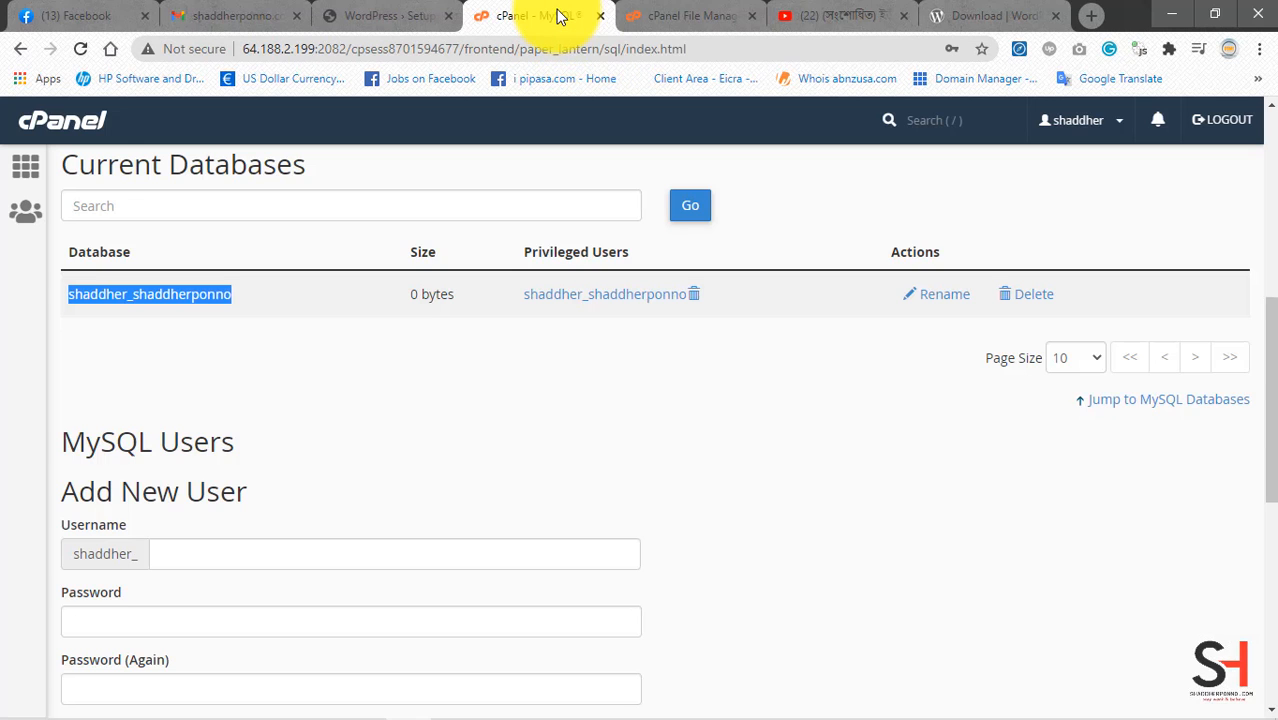
scroll(194, 579, down, 6)
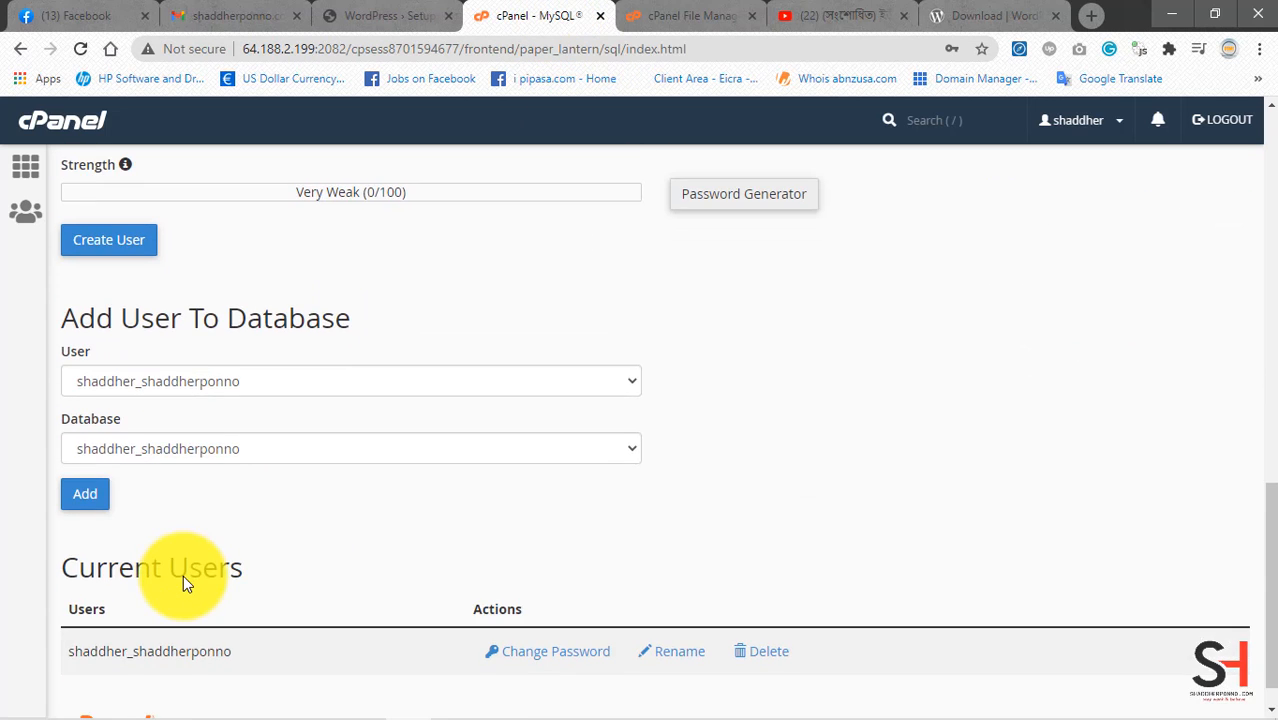
scroll(183, 577, down, 1)
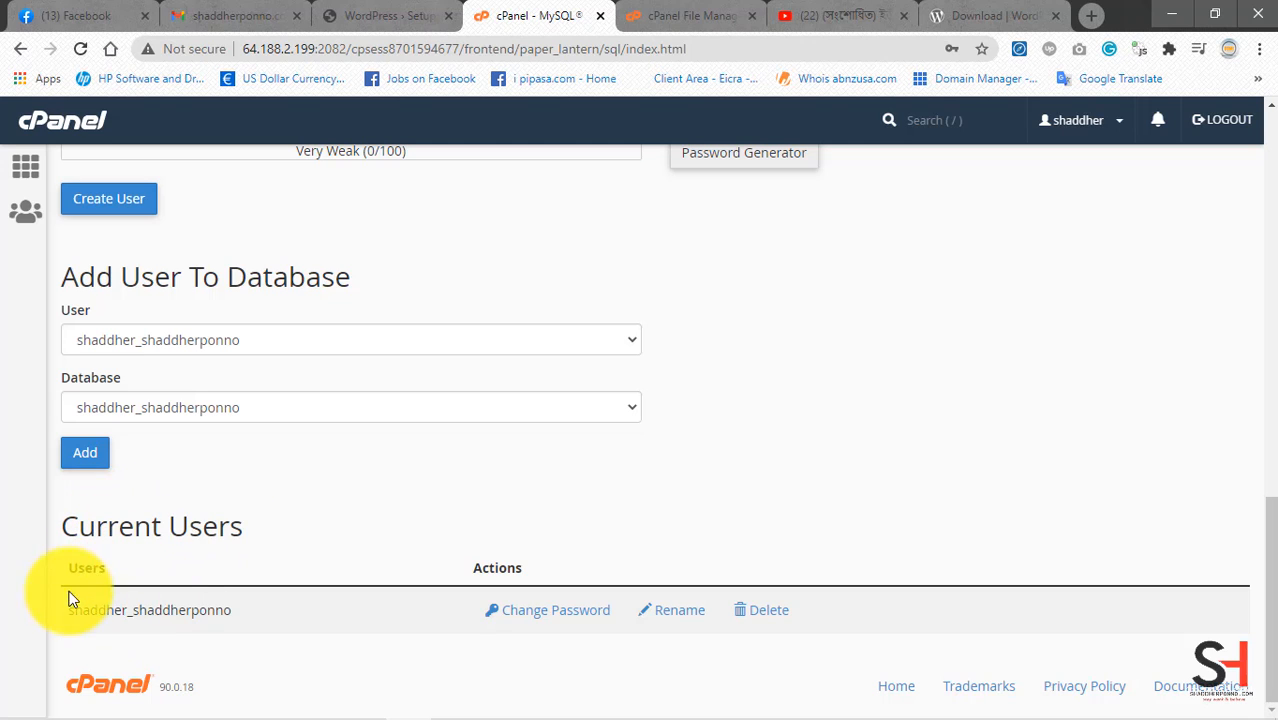
drag(237, 610, 62, 613)
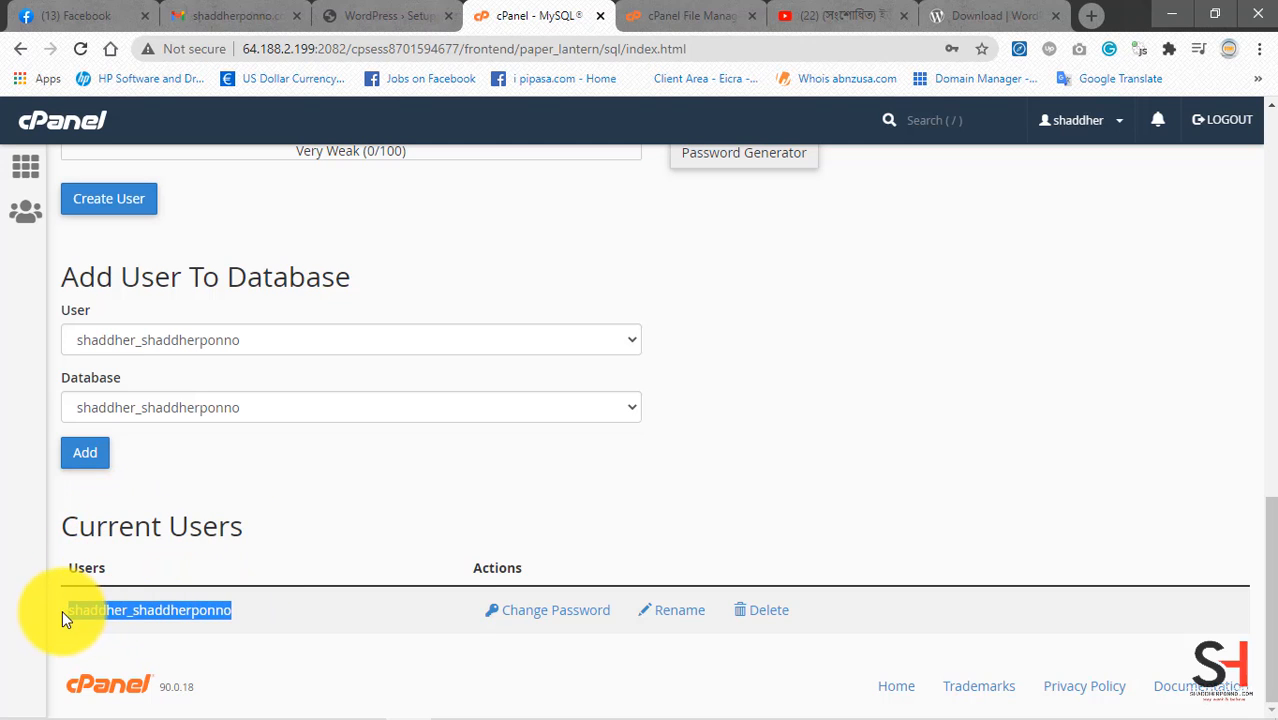
right_click(88, 606)
click(119, 619)
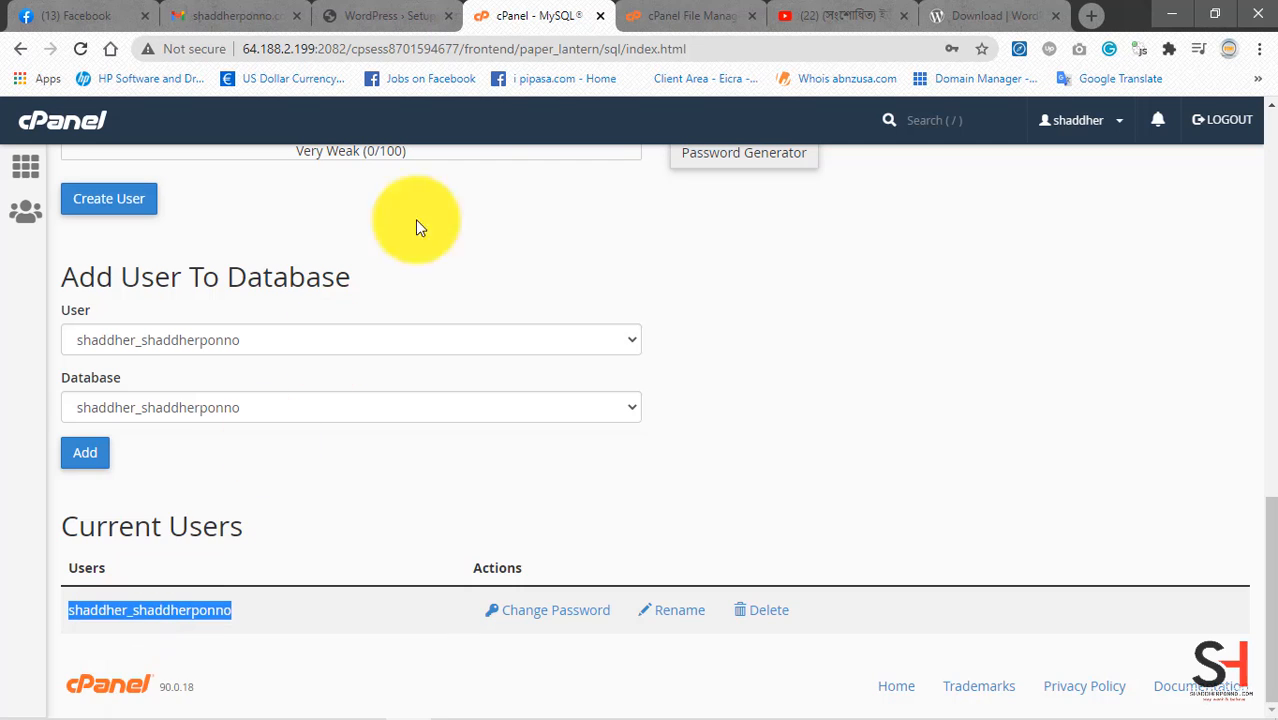
Return to the WordPress setup page and replace the placeholder Username with the copied shaddher_shaddherponno.
click(650, 15)
click(388, 15)
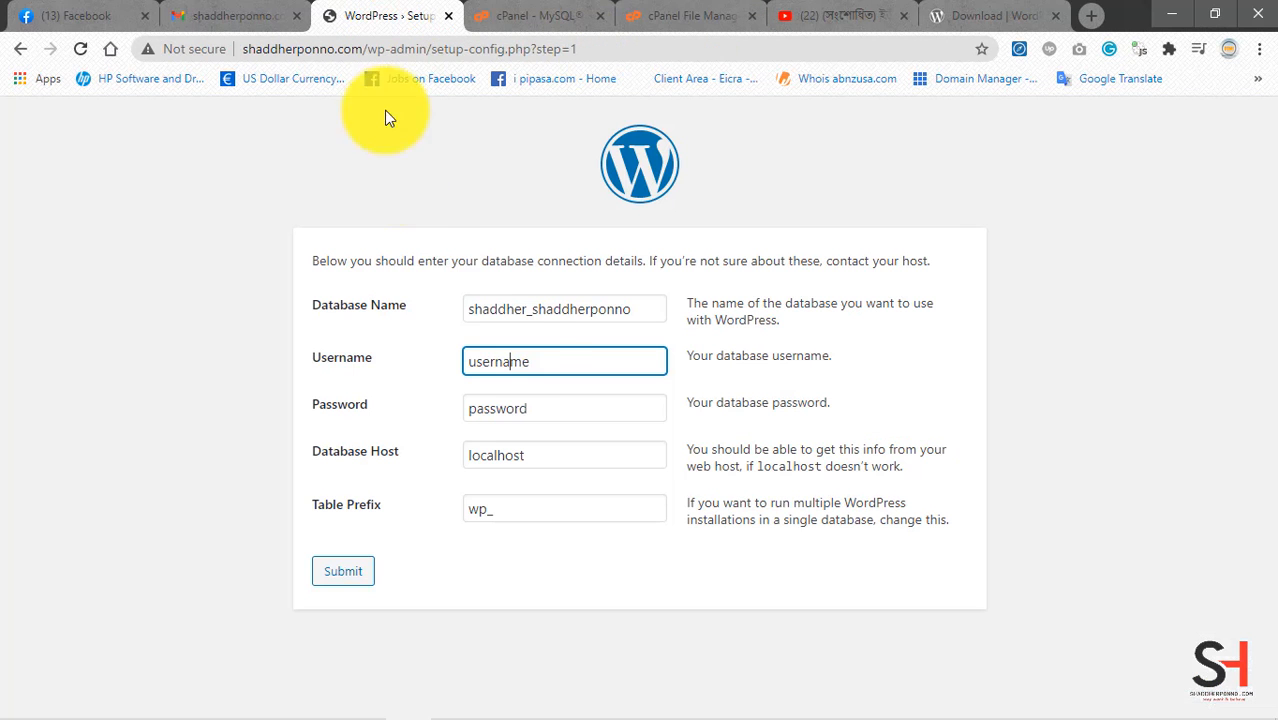
drag(542, 357, 419, 357)
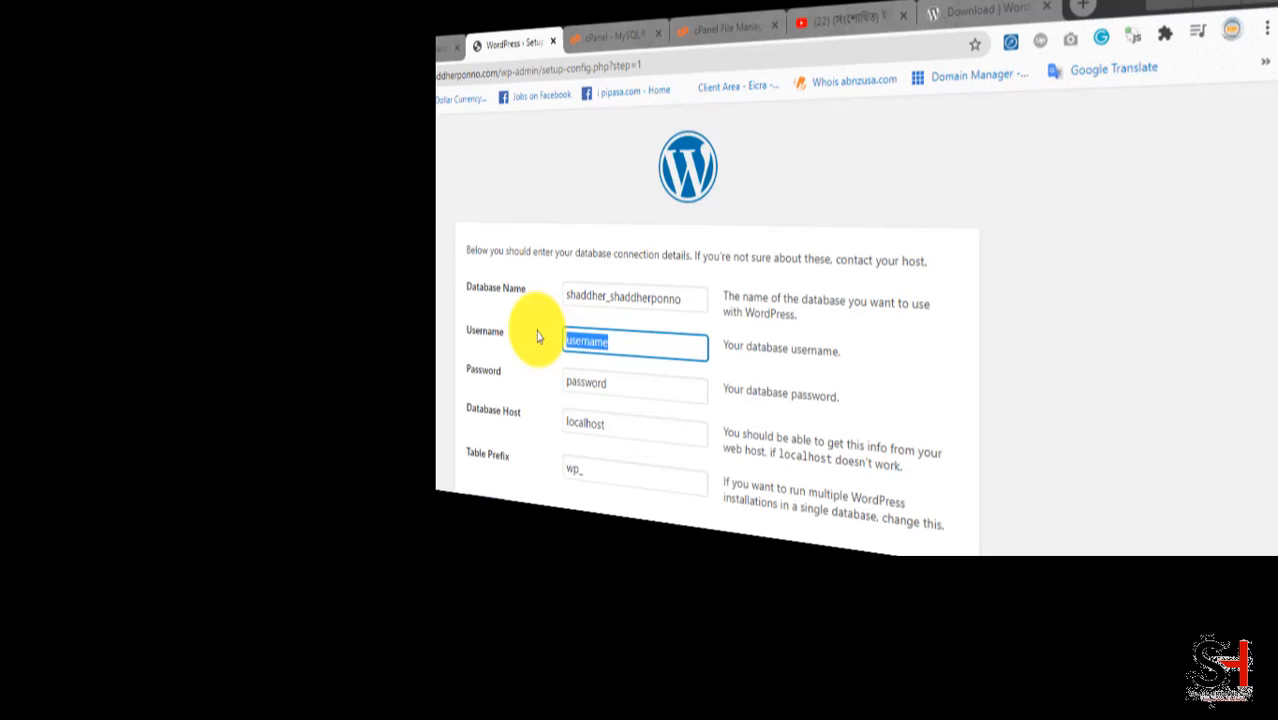
key(ctrl+v)
Replace the placeholder in the Password field with the database user's password, correcting its final characters.
click(520, 408)
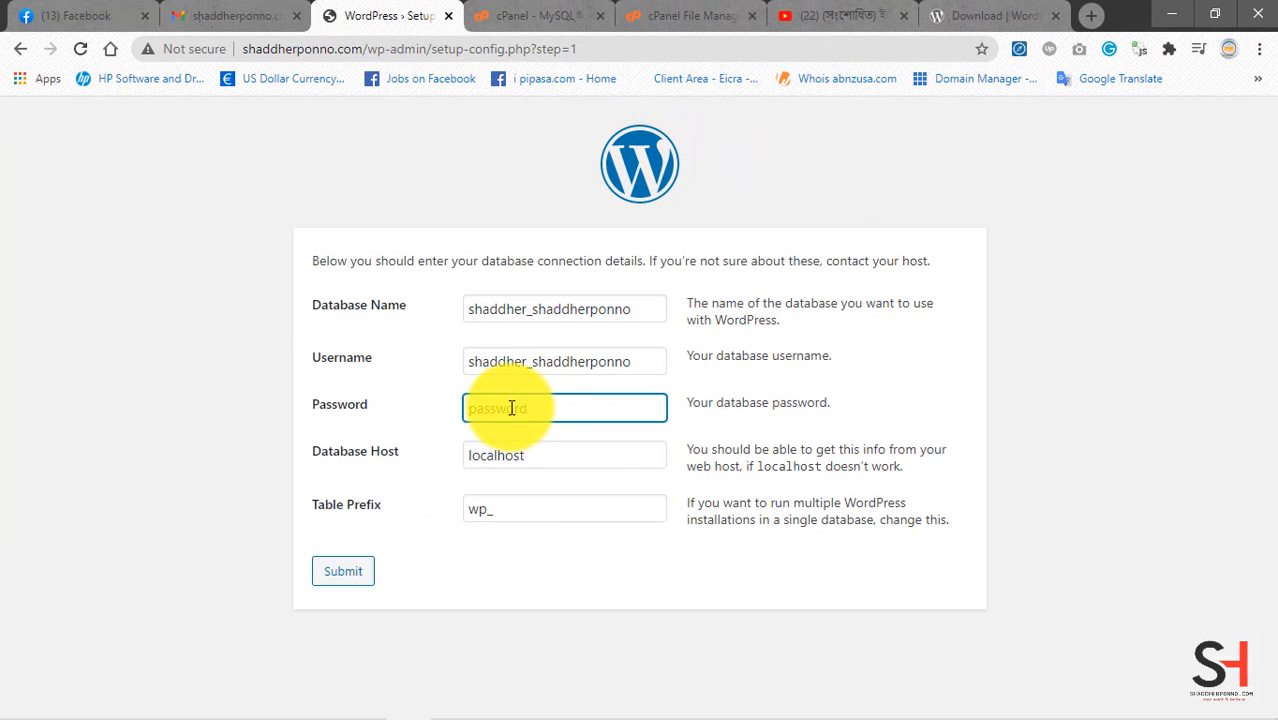
drag(532, 408, 390, 416)
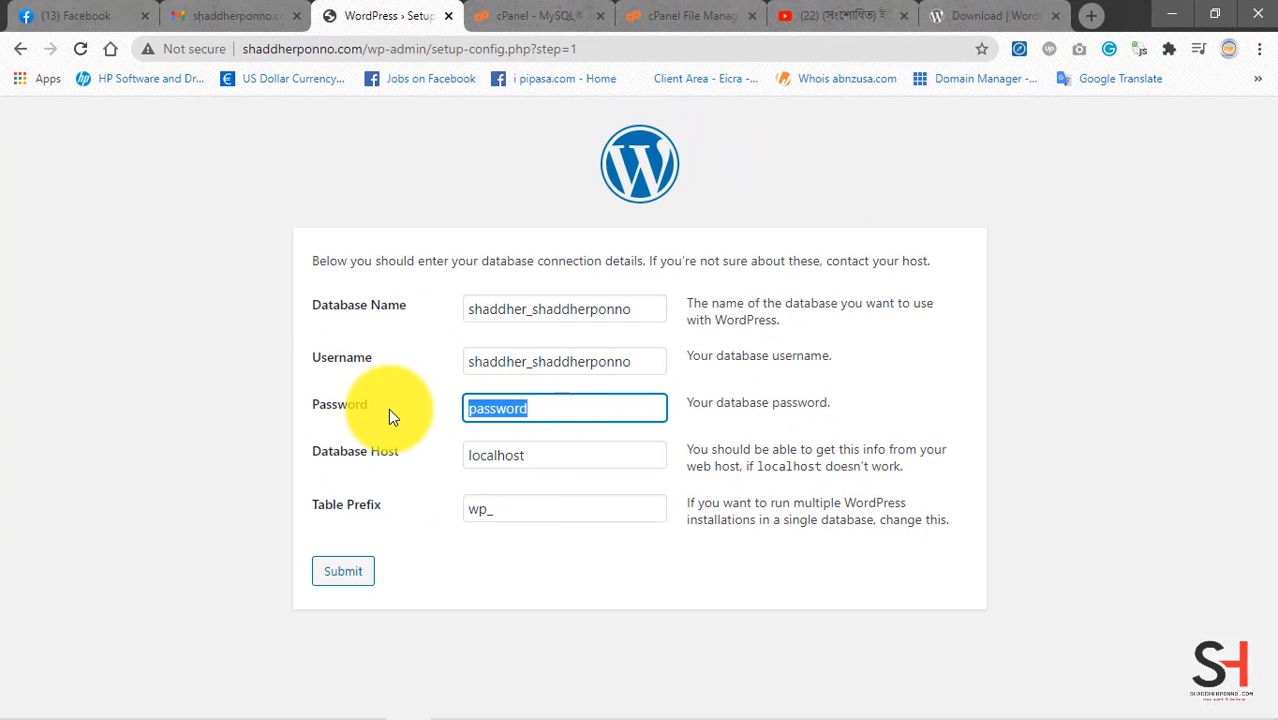
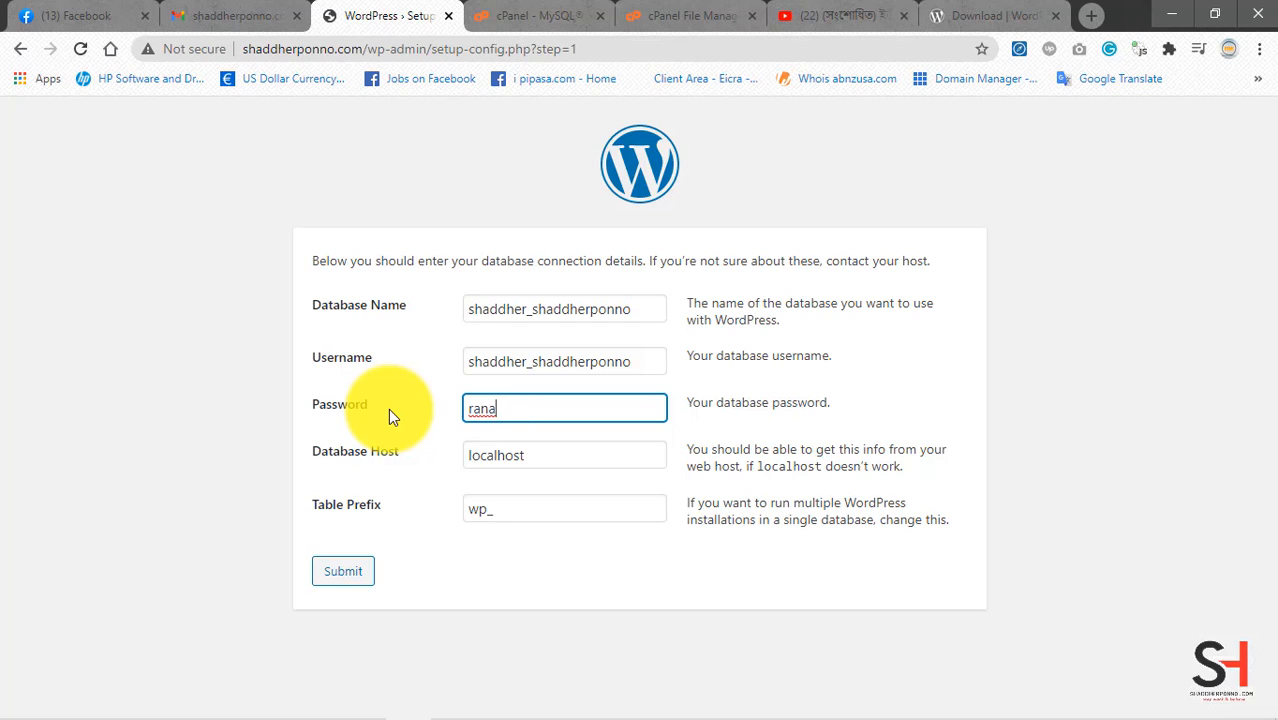
Keep localhost as the database host, set the table prefix to wp_, submit the details and run the installation.
click(551, 452)
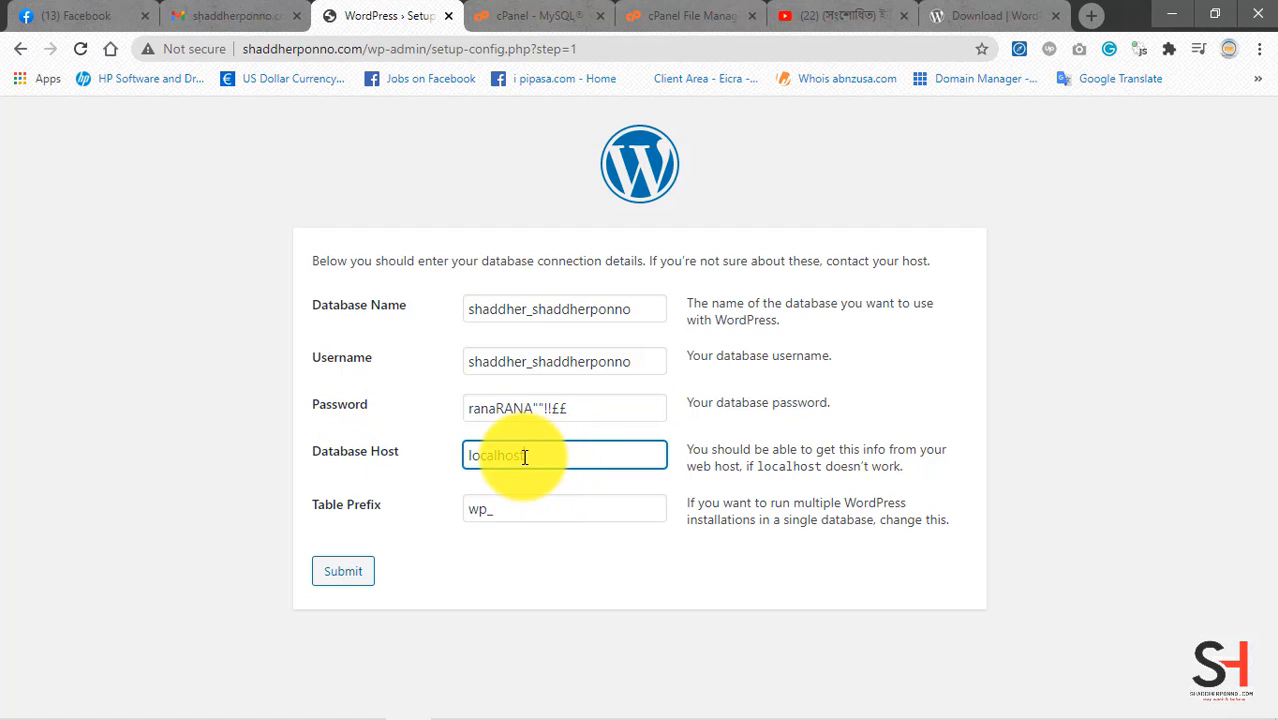
click(507, 505)
text(wp_)
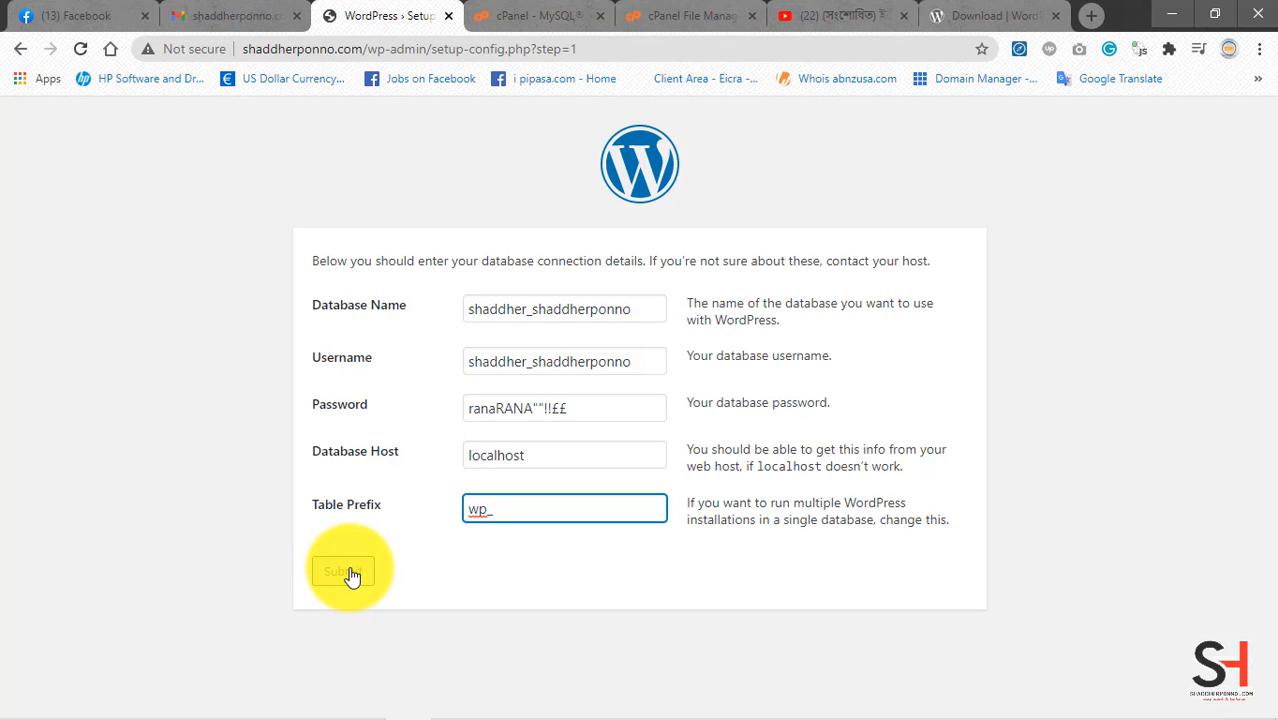
click(343, 572)
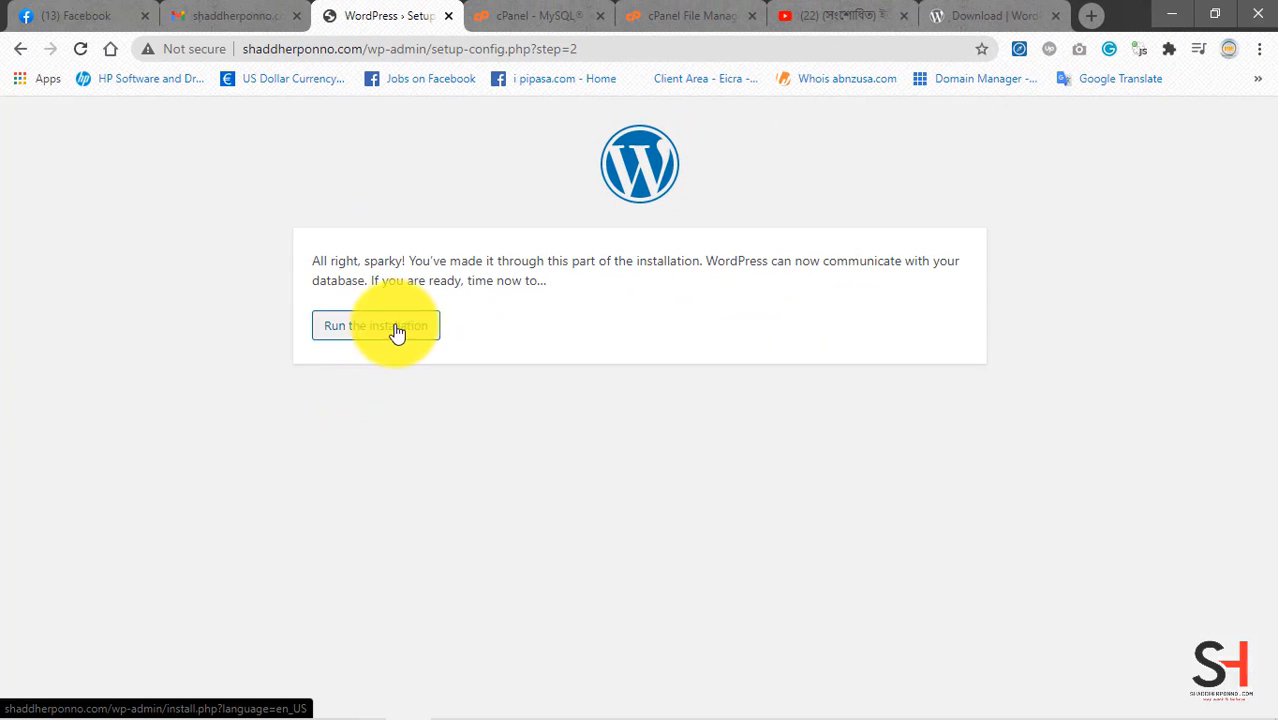
click(383, 333)
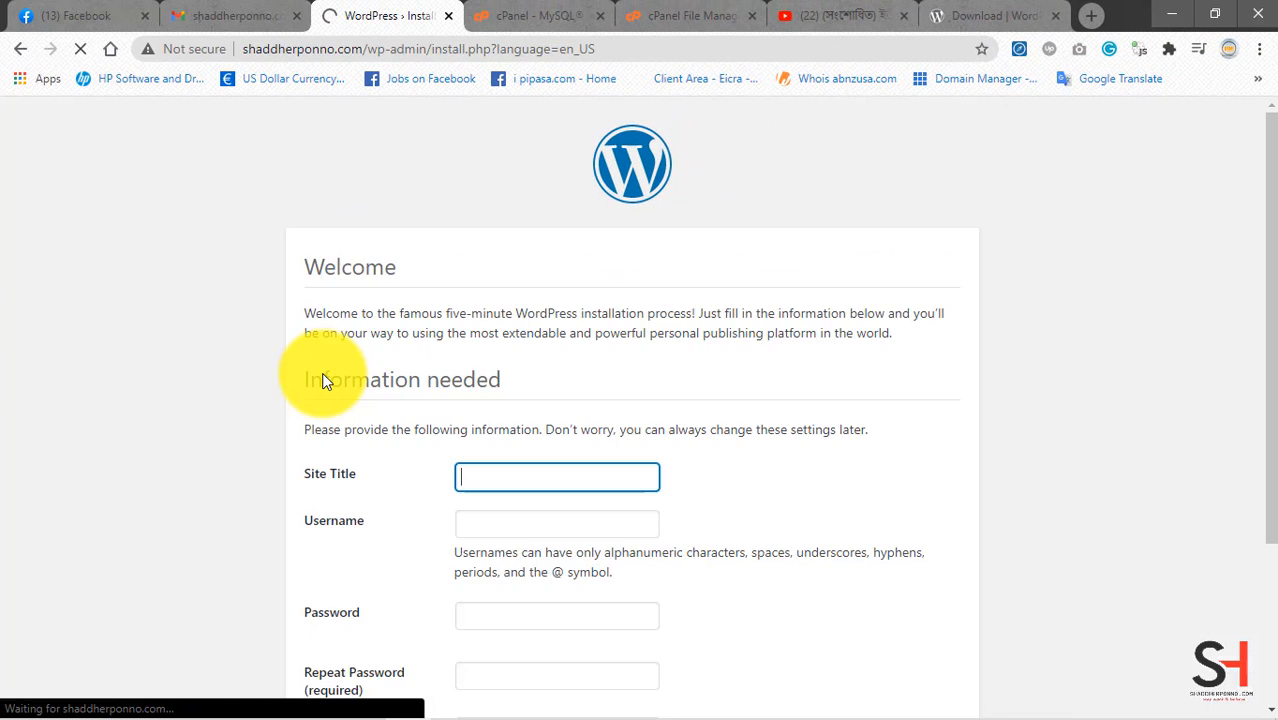
Set the Site Title in the WordPress installation form to Stay Work & Believe.
drag(362, 474, 271, 476)
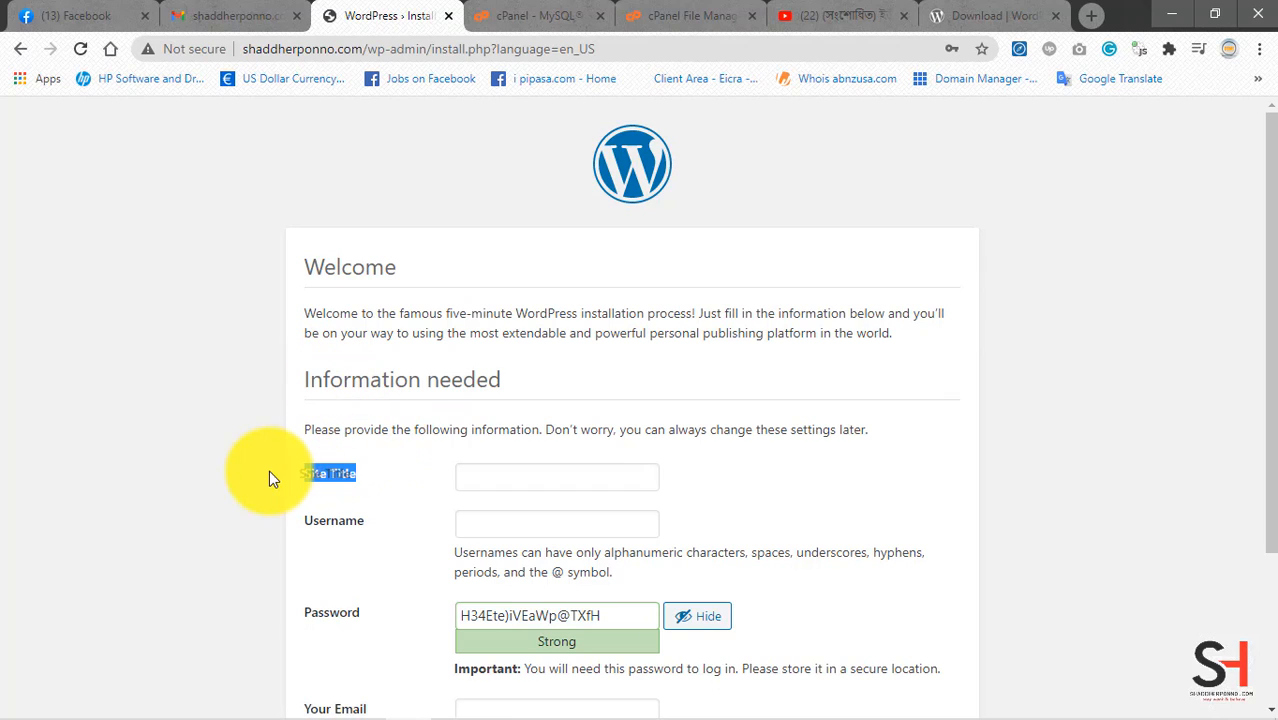
click(468, 474)
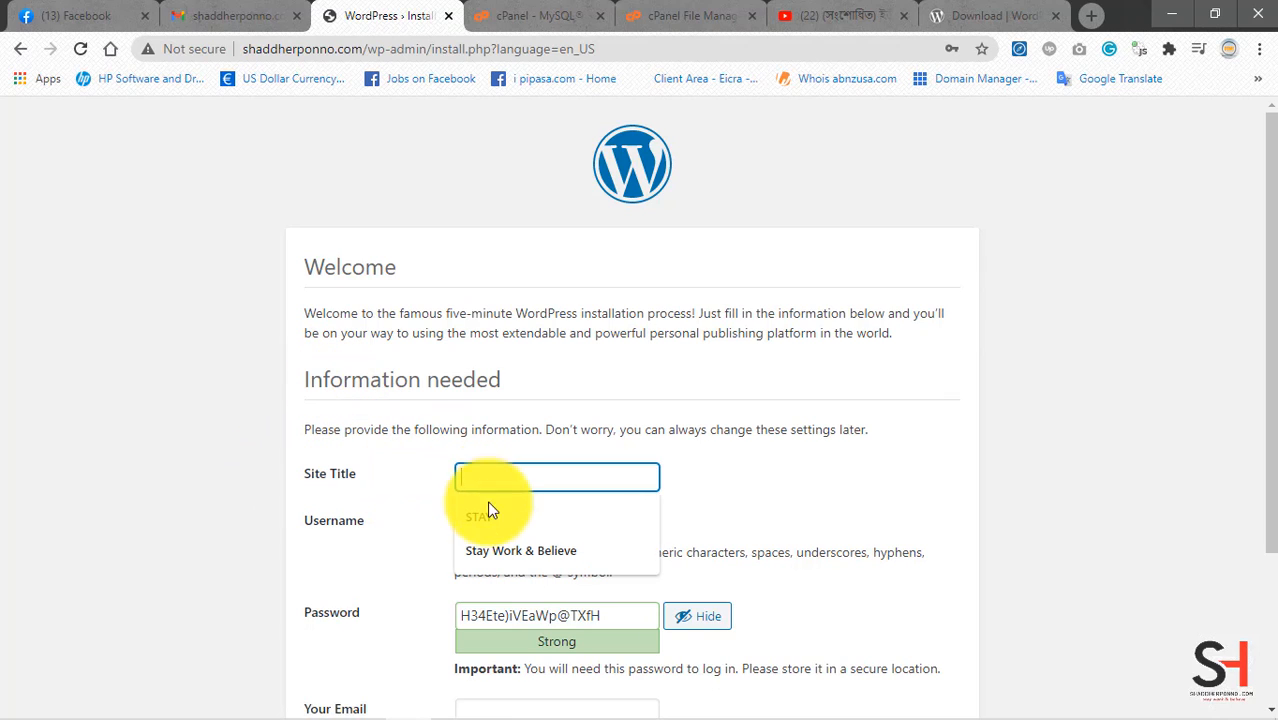
click(515, 548)
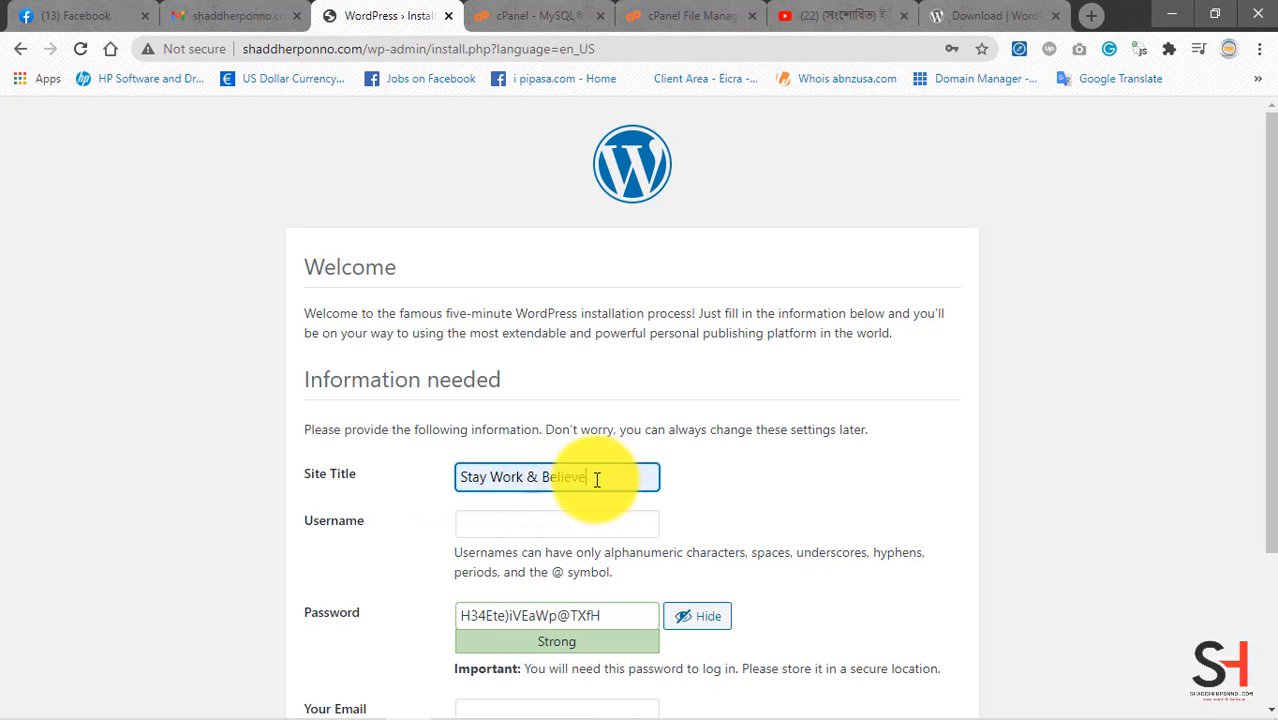
click(495, 526)
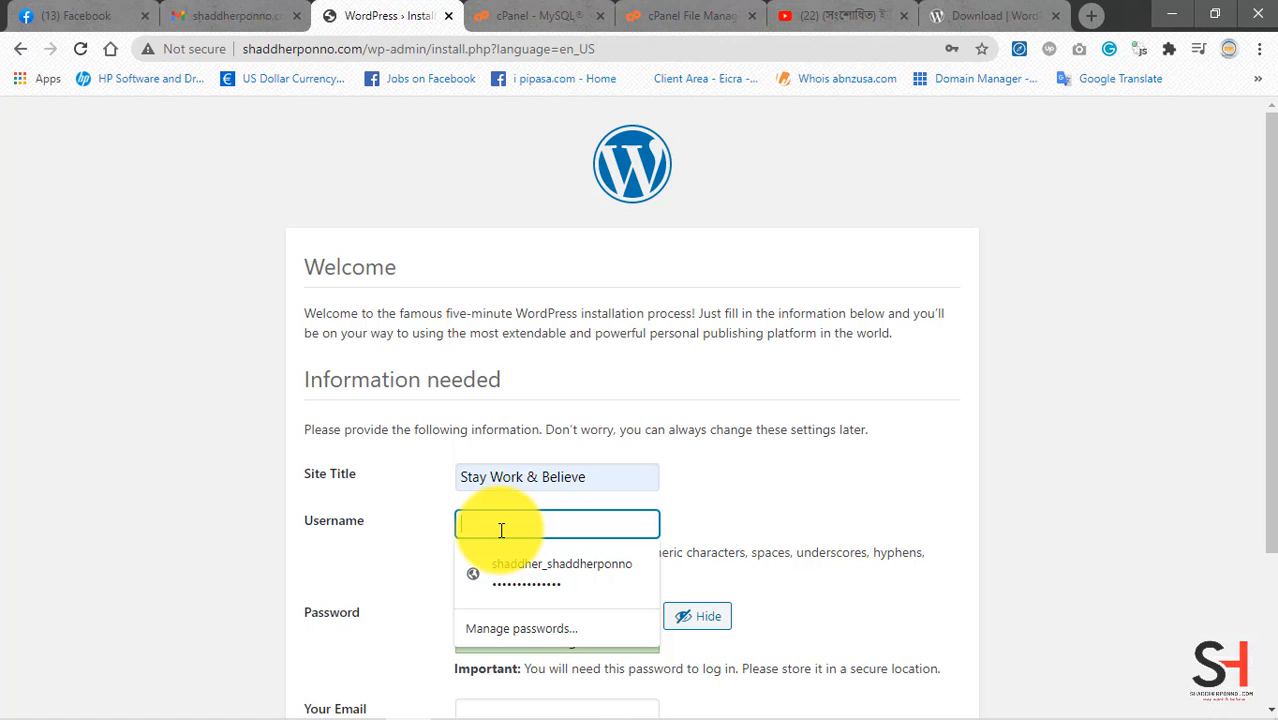
scroll(492, 500, down, 2)
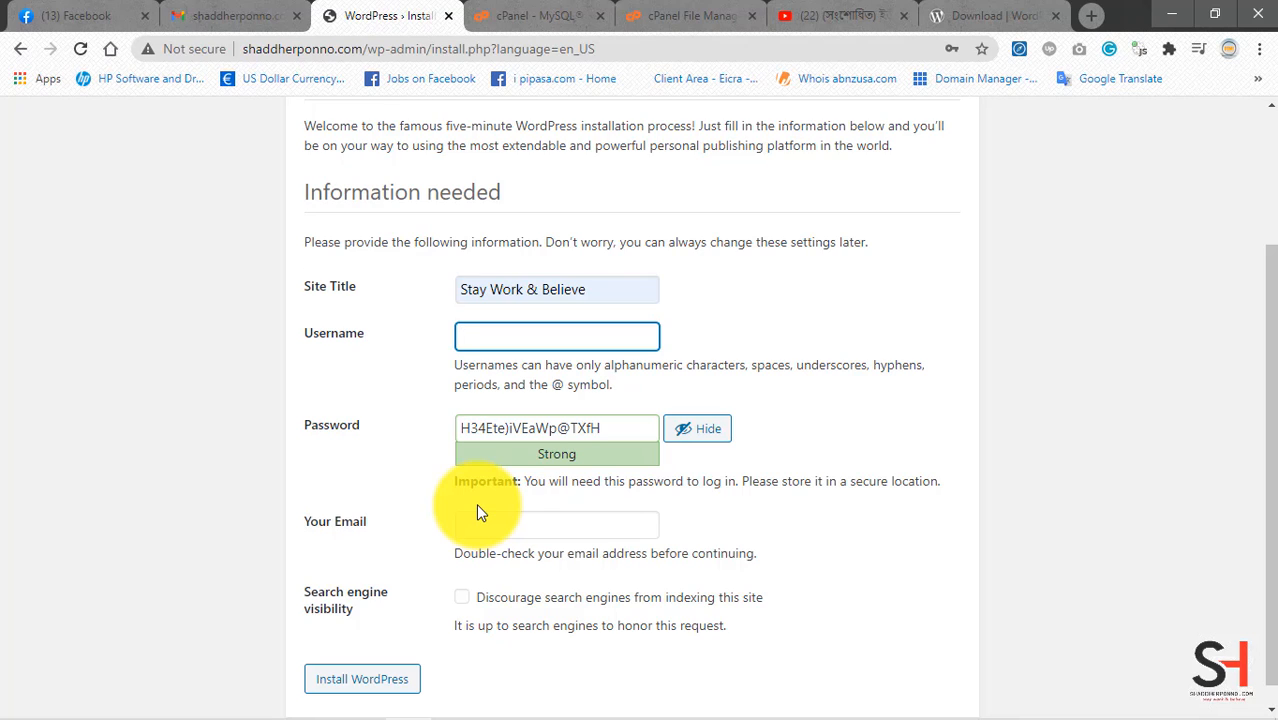
click(491, 334)
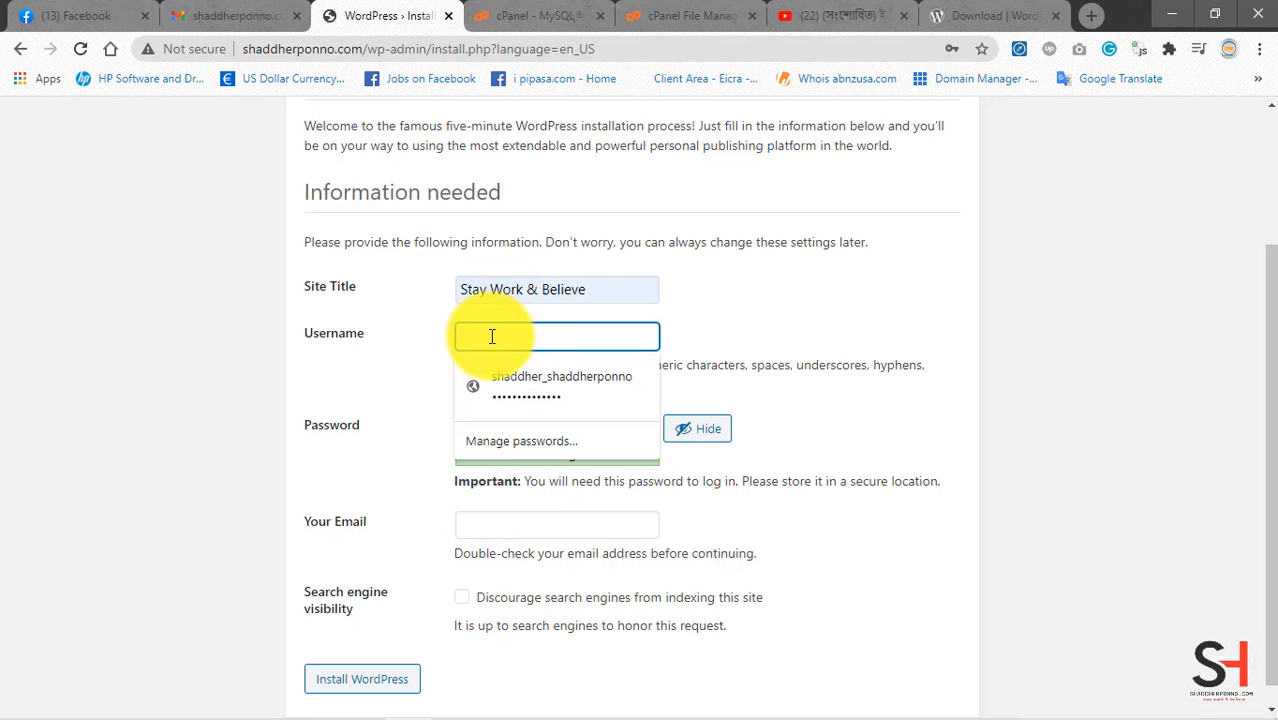
click(529, 380)
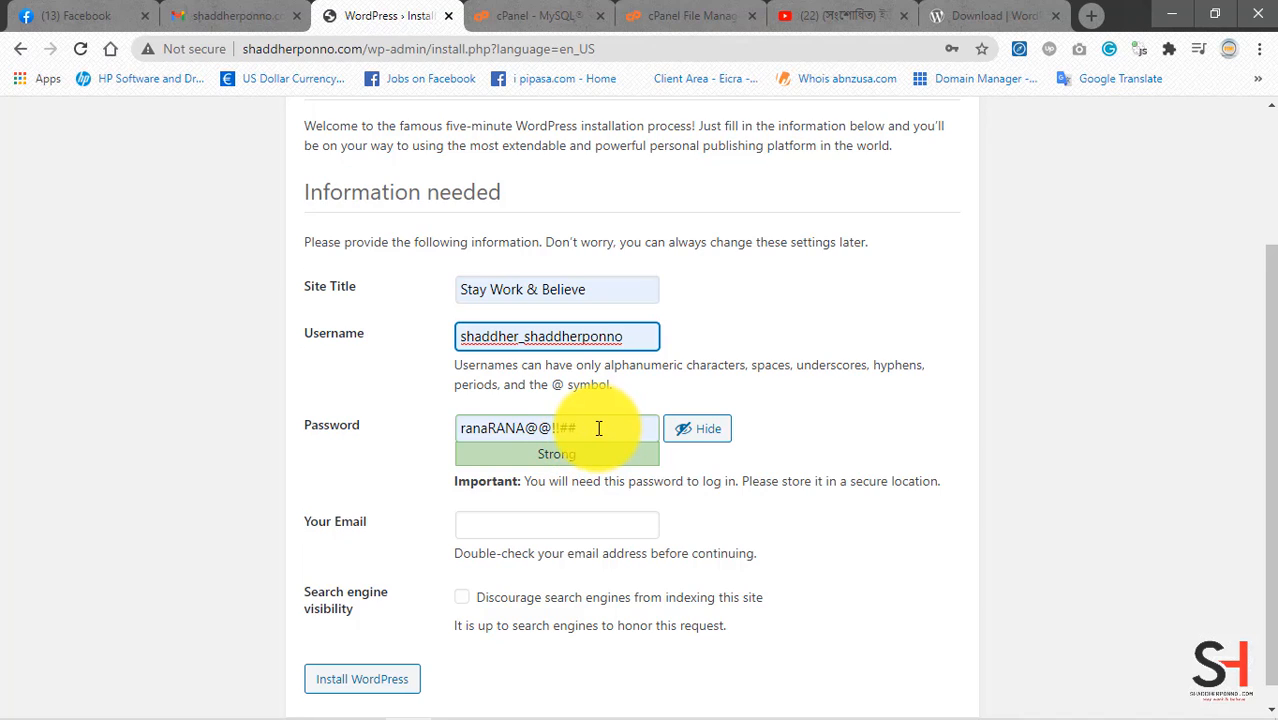
scroll(575, 420, up, 2)
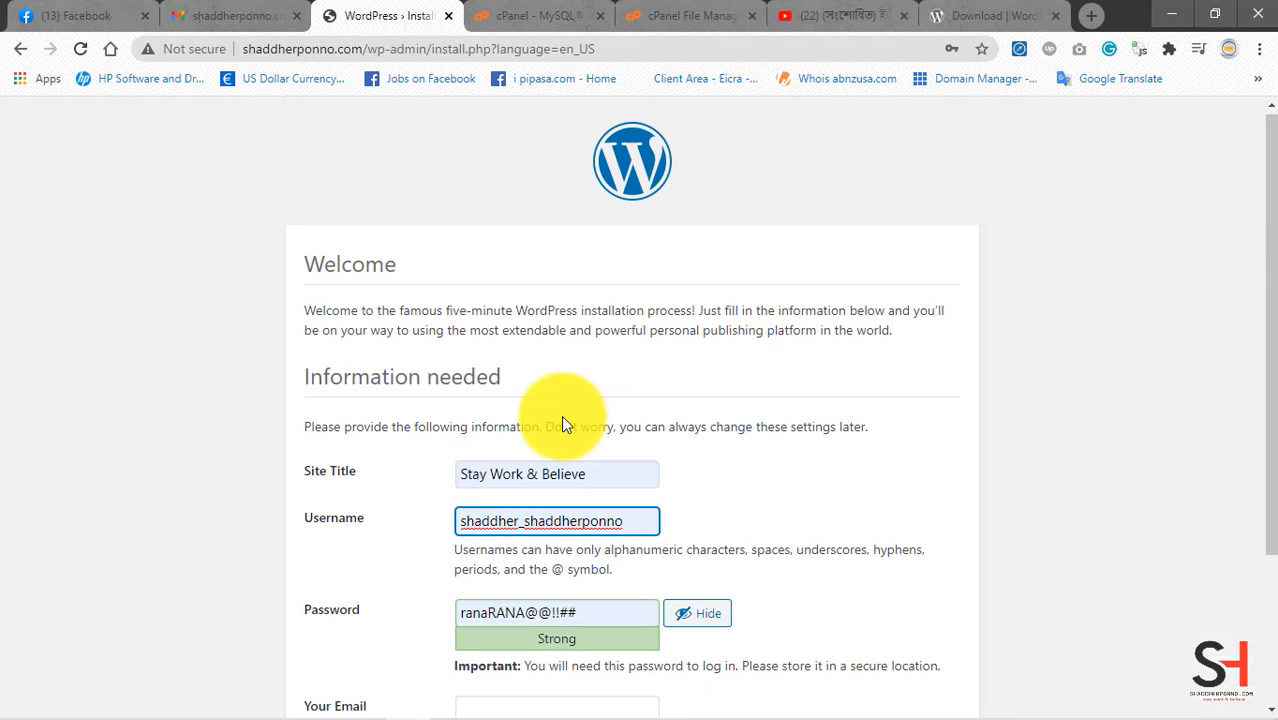
scroll(558, 424, down, 2)
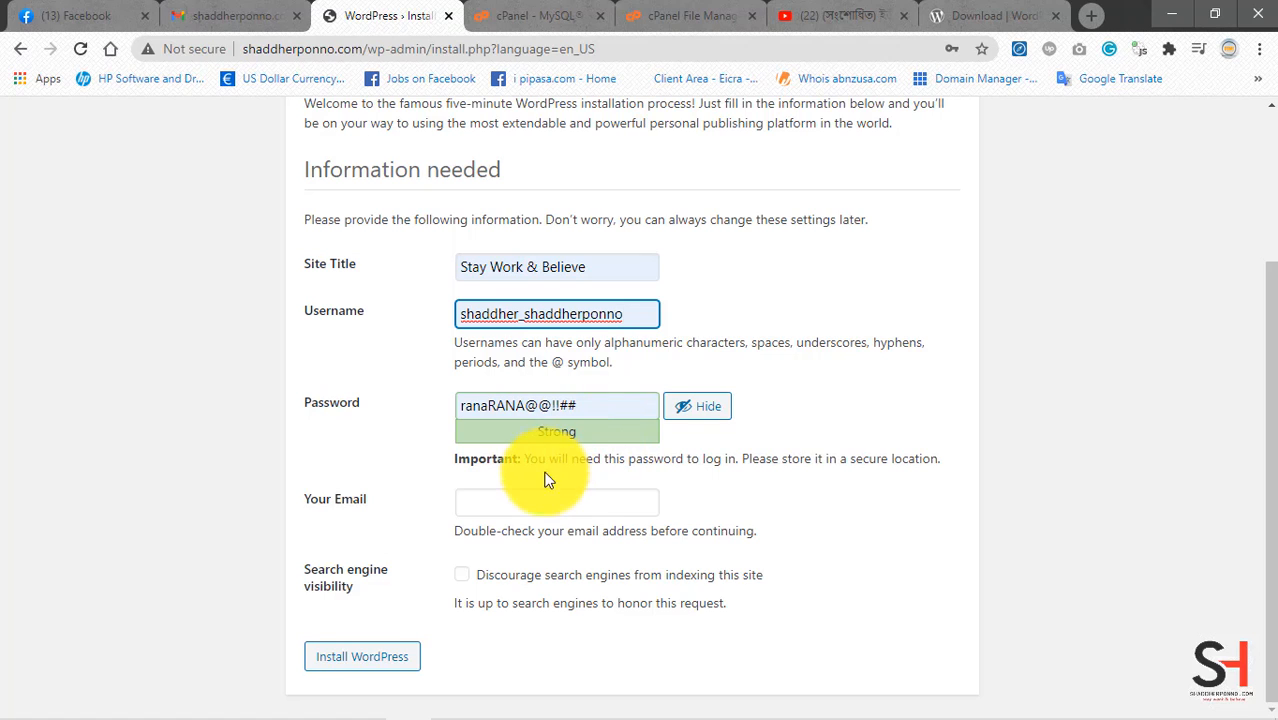
Enter the administrator's email address, enable discouraging search engines from indexing the site, and submit the form to install WordPress.
click(483, 494)
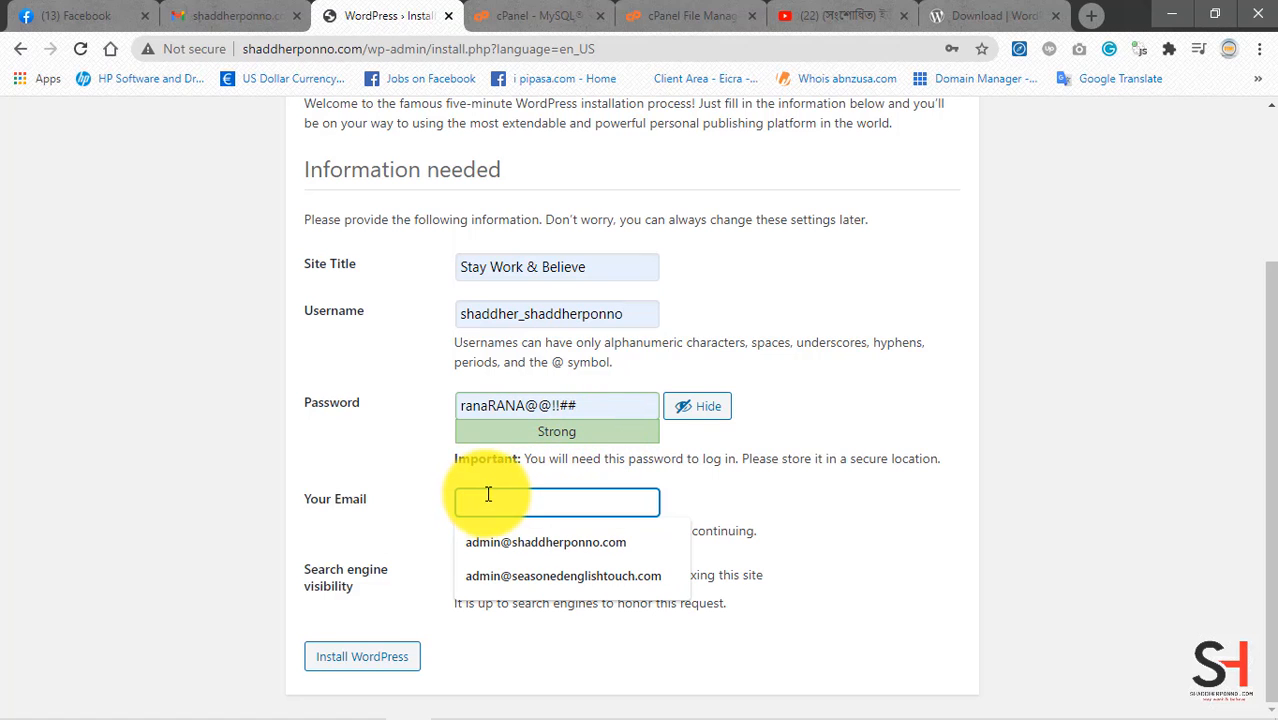
click(508, 536)
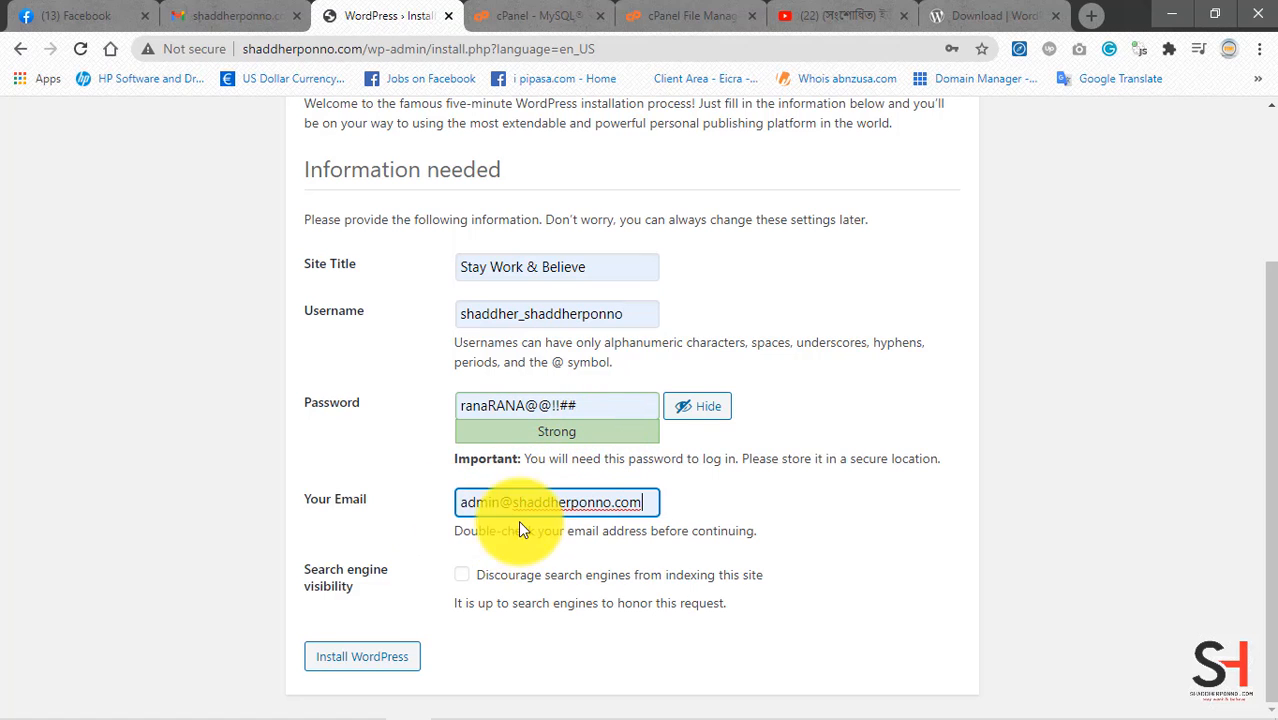
click(462, 576)
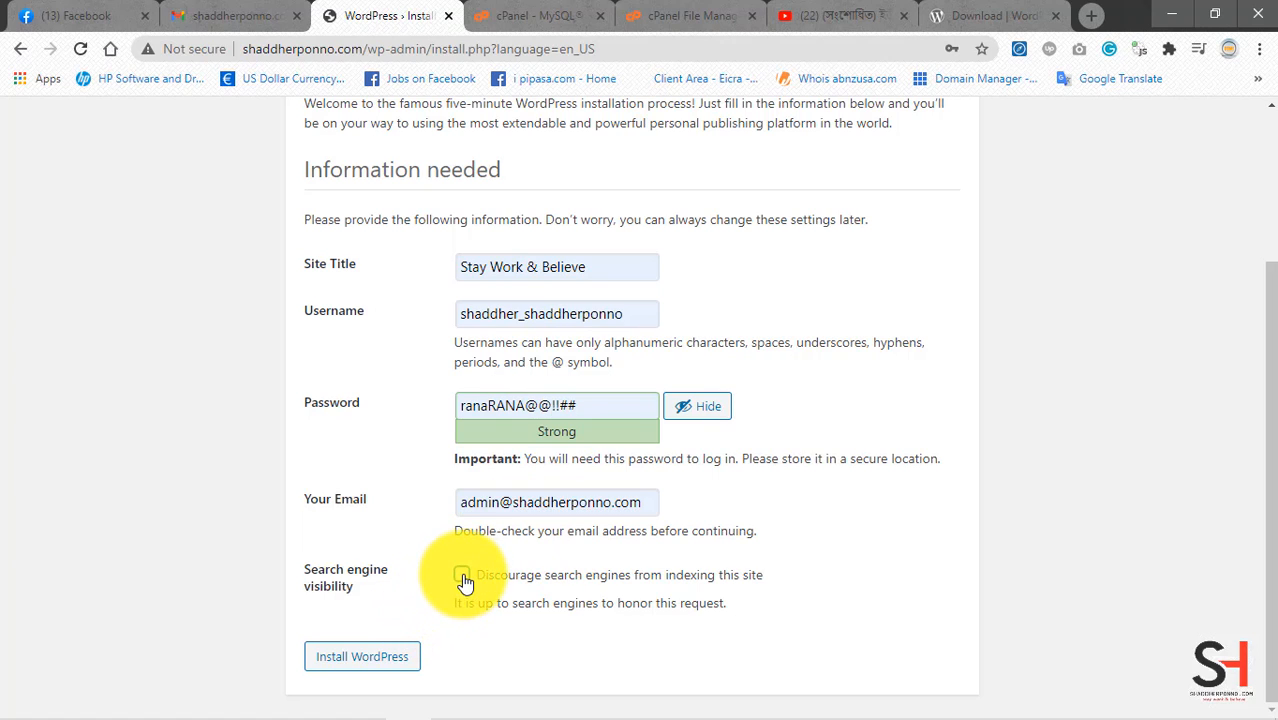
click(309, 655)
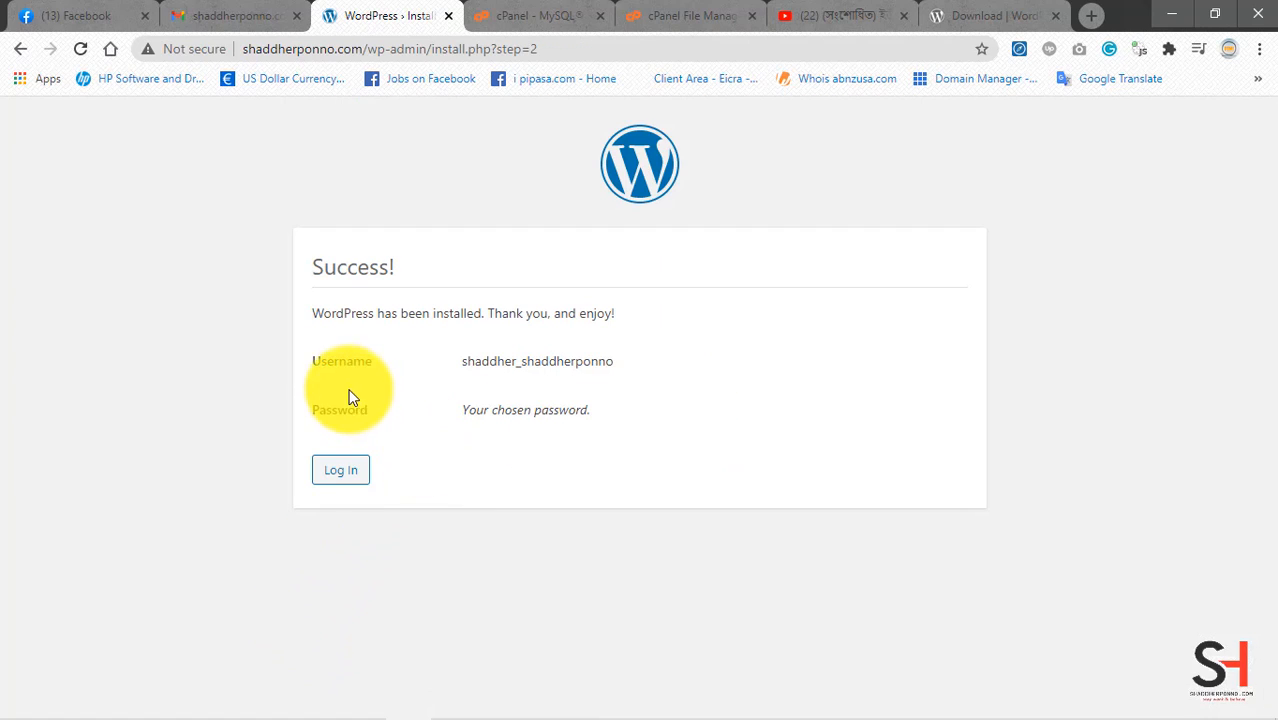
Log in to the new WordPress site with the saved username and account password, enabling Remember Me.
click(330, 480)
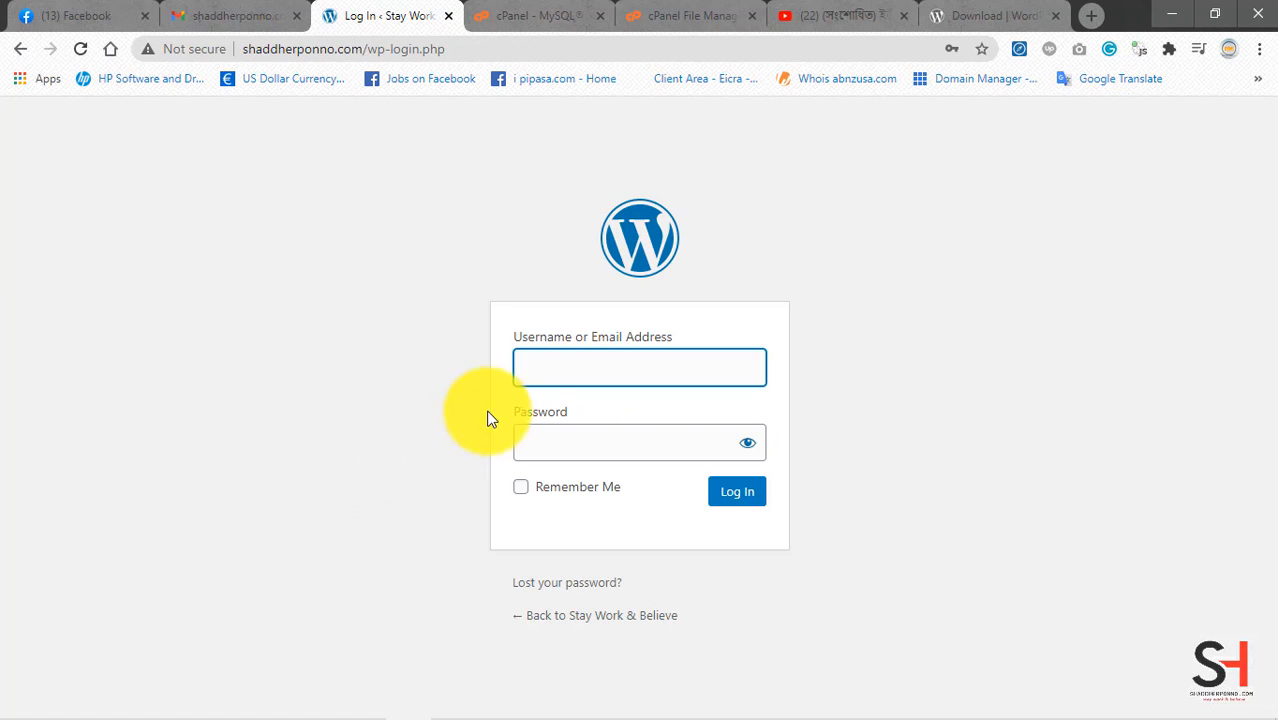
click(540, 365)
click(588, 419)
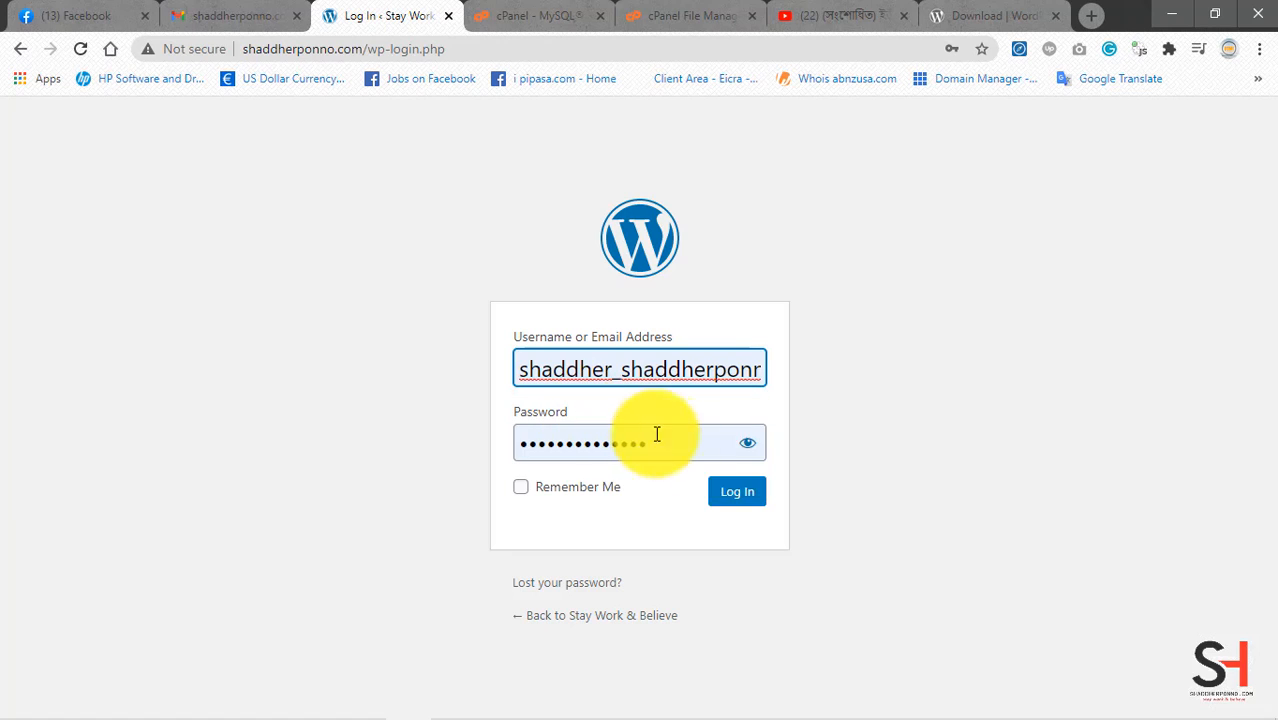
click(560, 490)
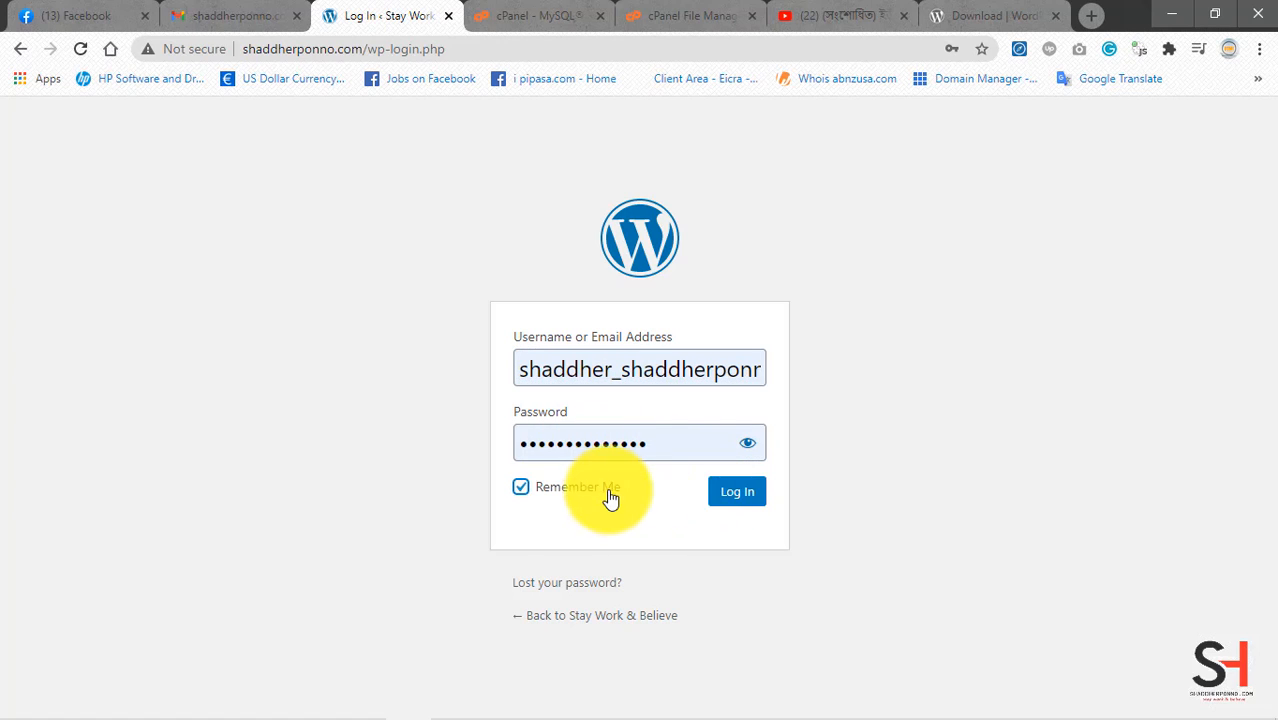
click(756, 498)
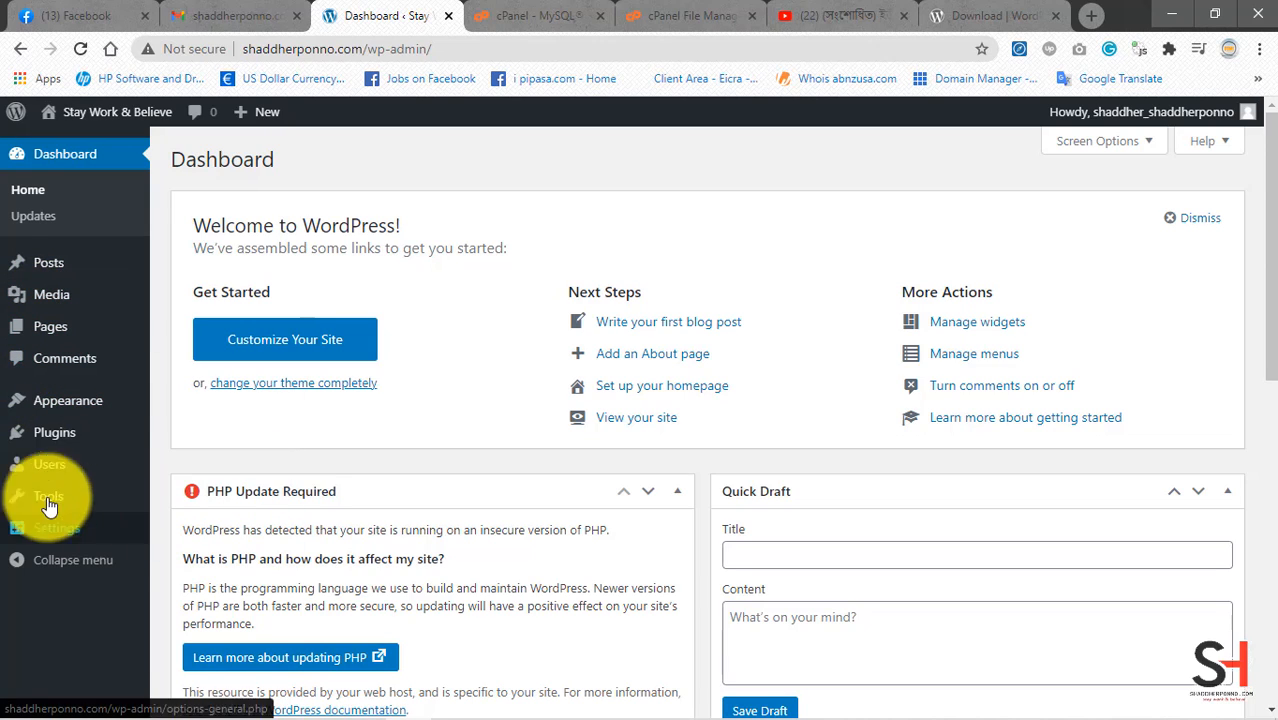
Open the General Settings page from the WordPress dashboard.
mouse_move(57, 276)
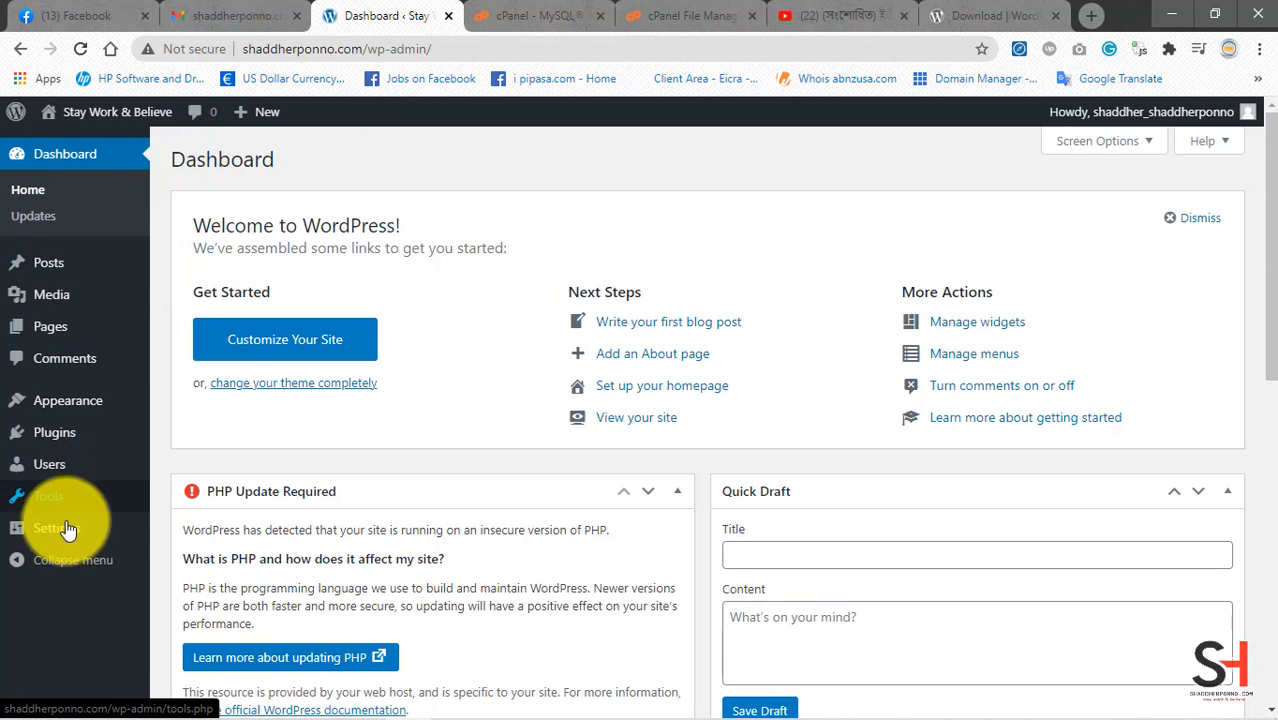
mouse_move(55, 528)
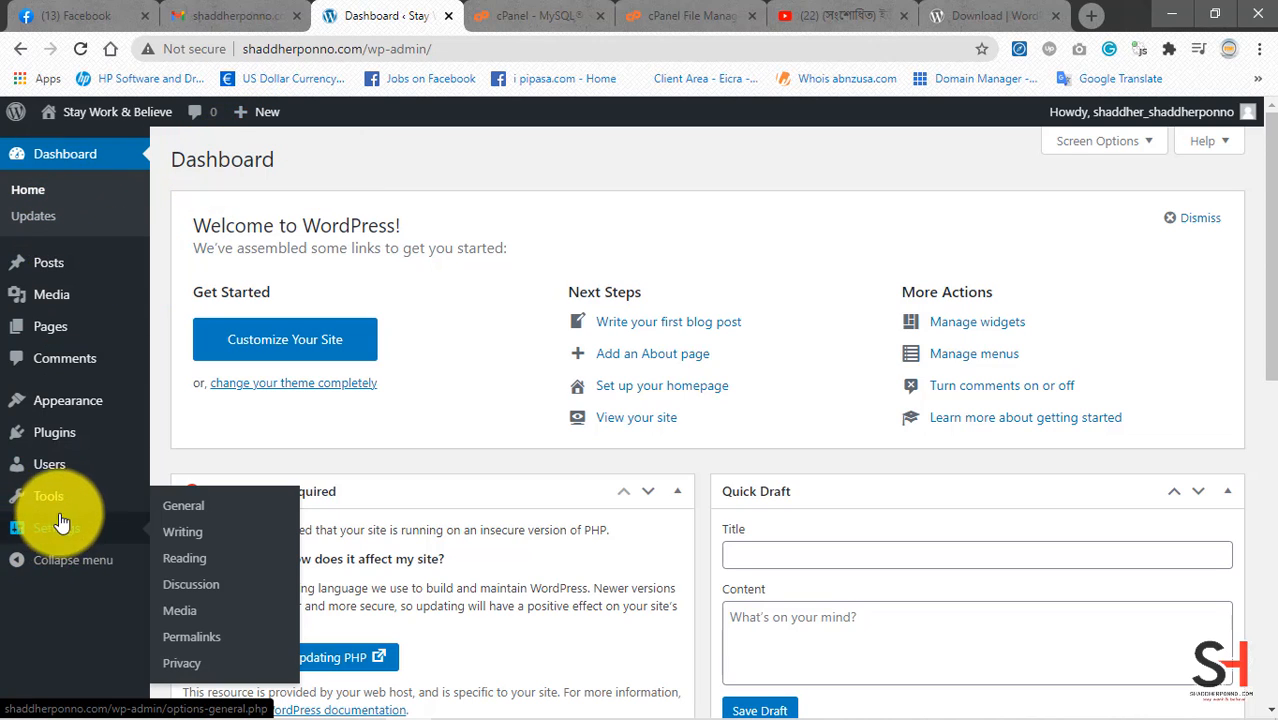
mouse_move(65, 495)
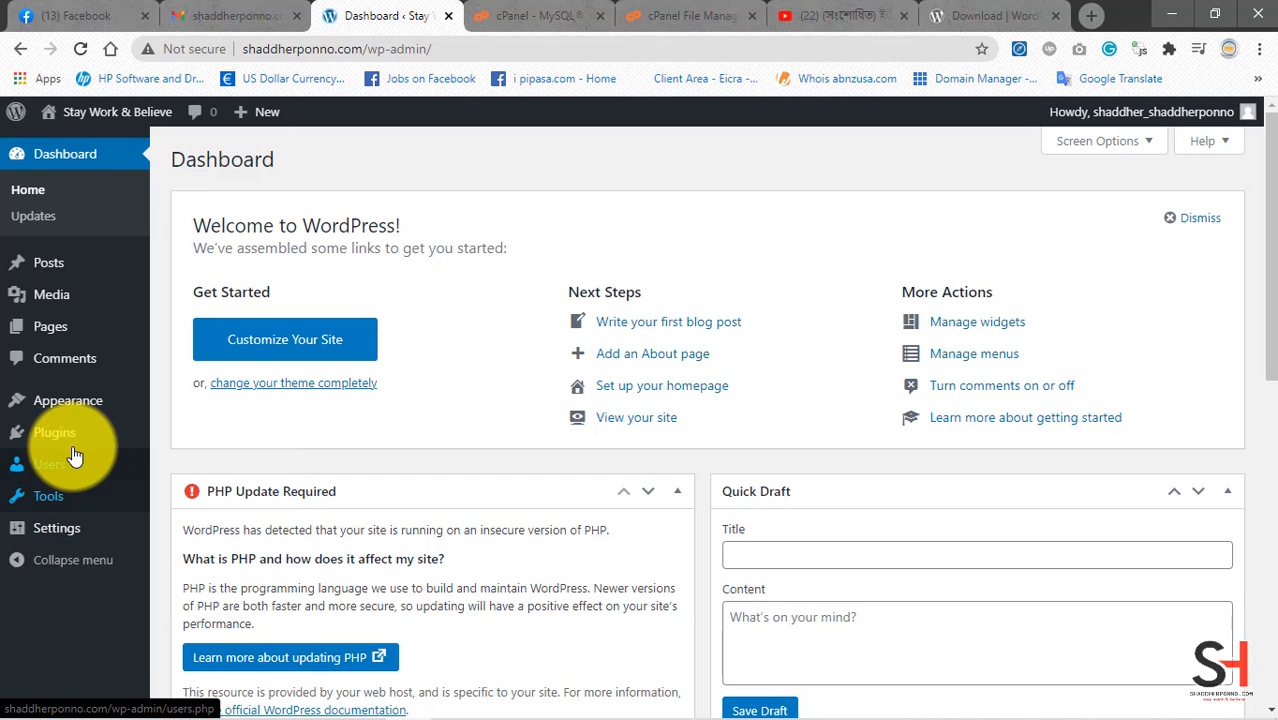
mouse_move(73, 455)
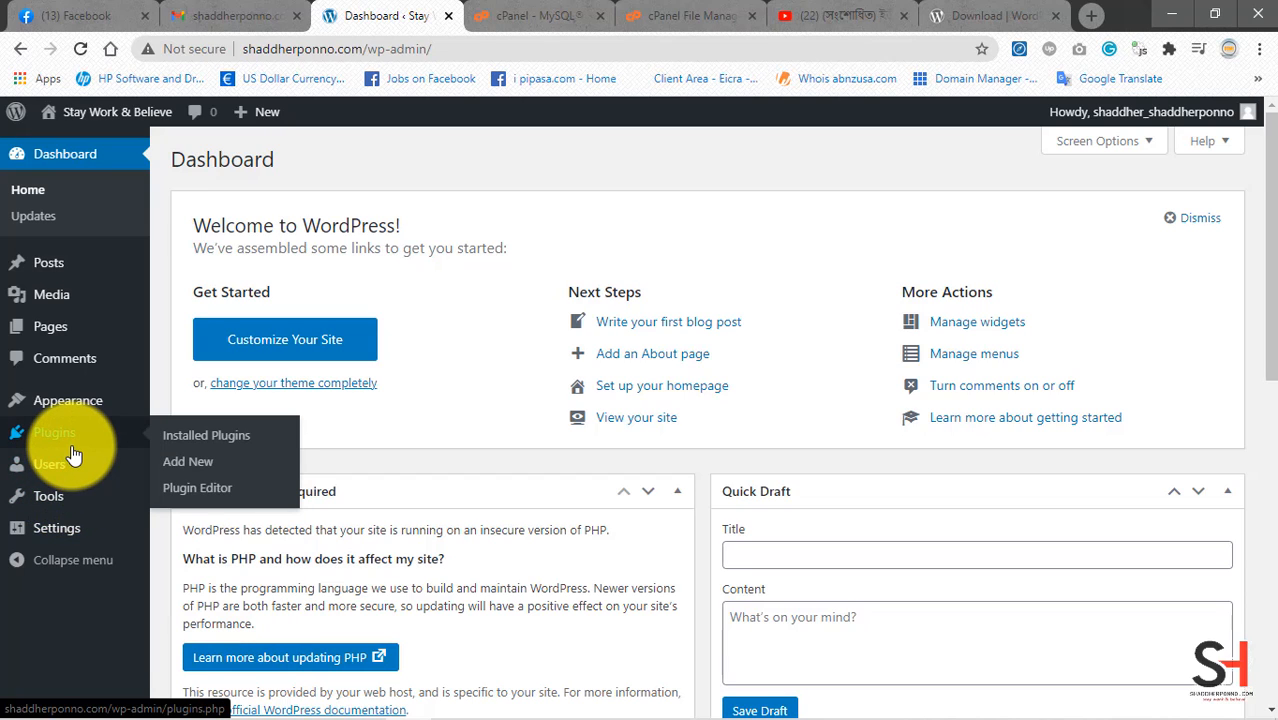
click(56, 528)
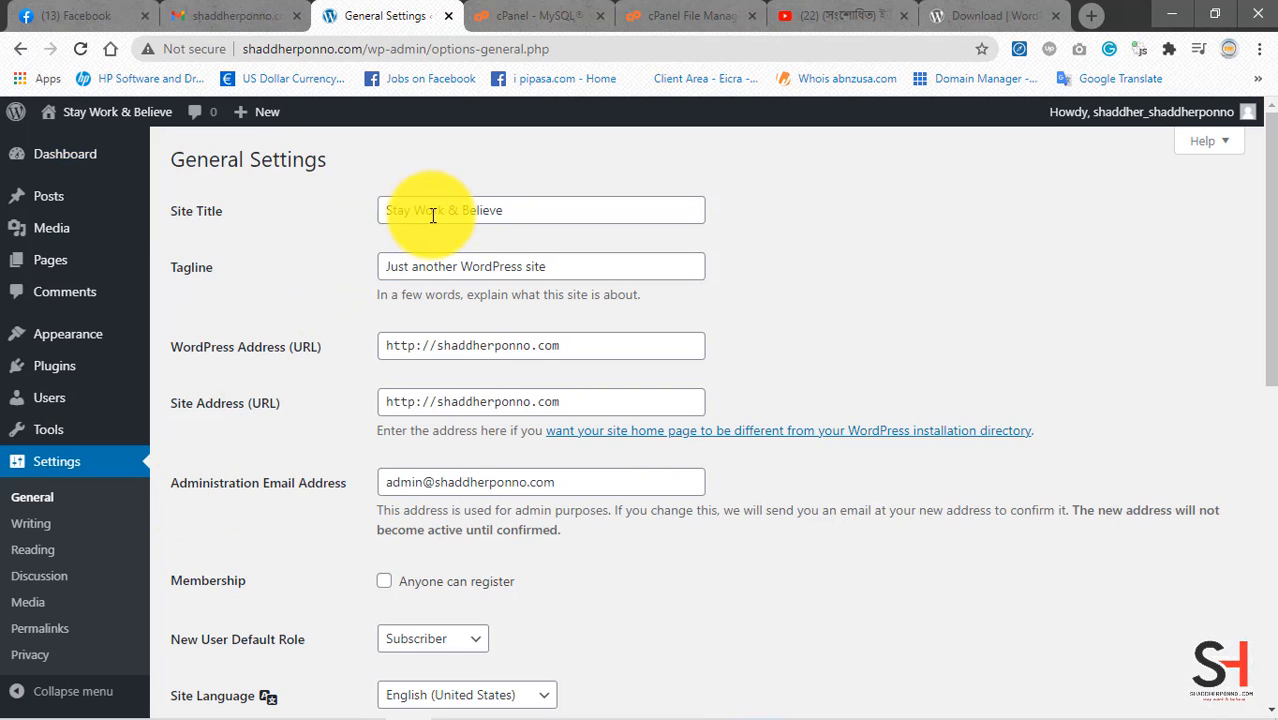
Review the site title, tagline, address, membership, language, and date and time format fields in General Settings.
click(440, 212)
click(424, 268)
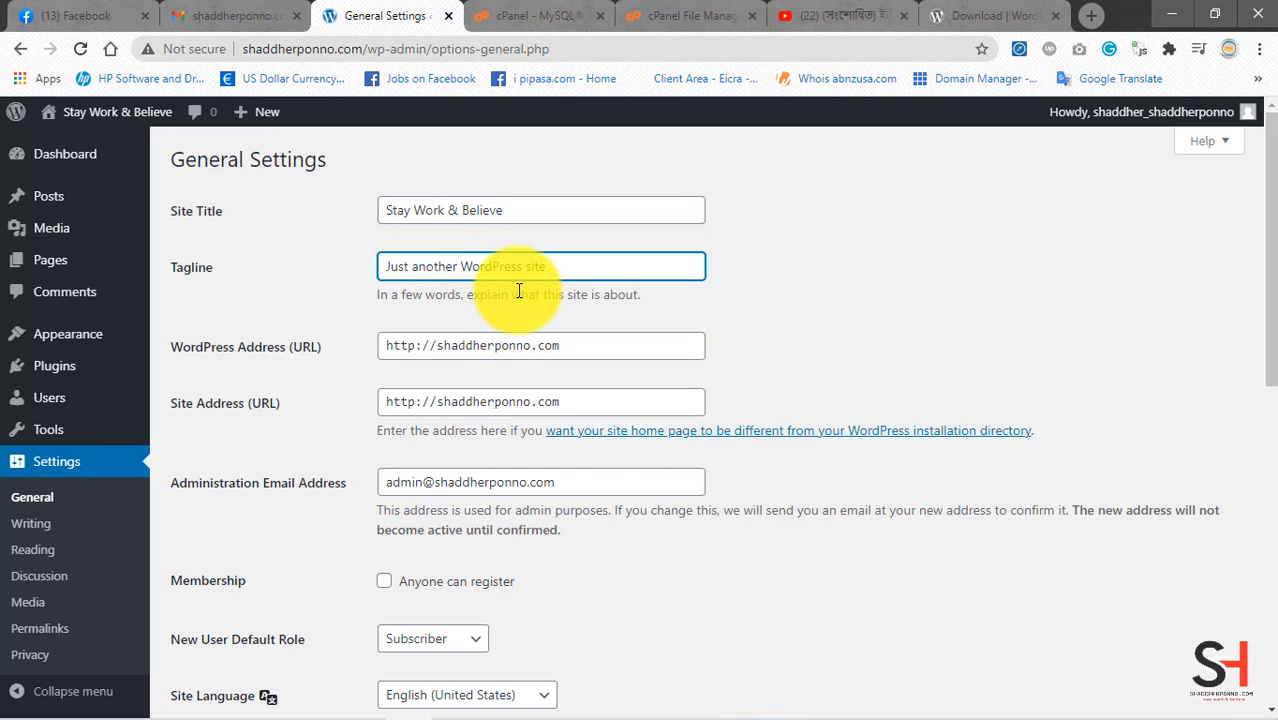
click(525, 345)
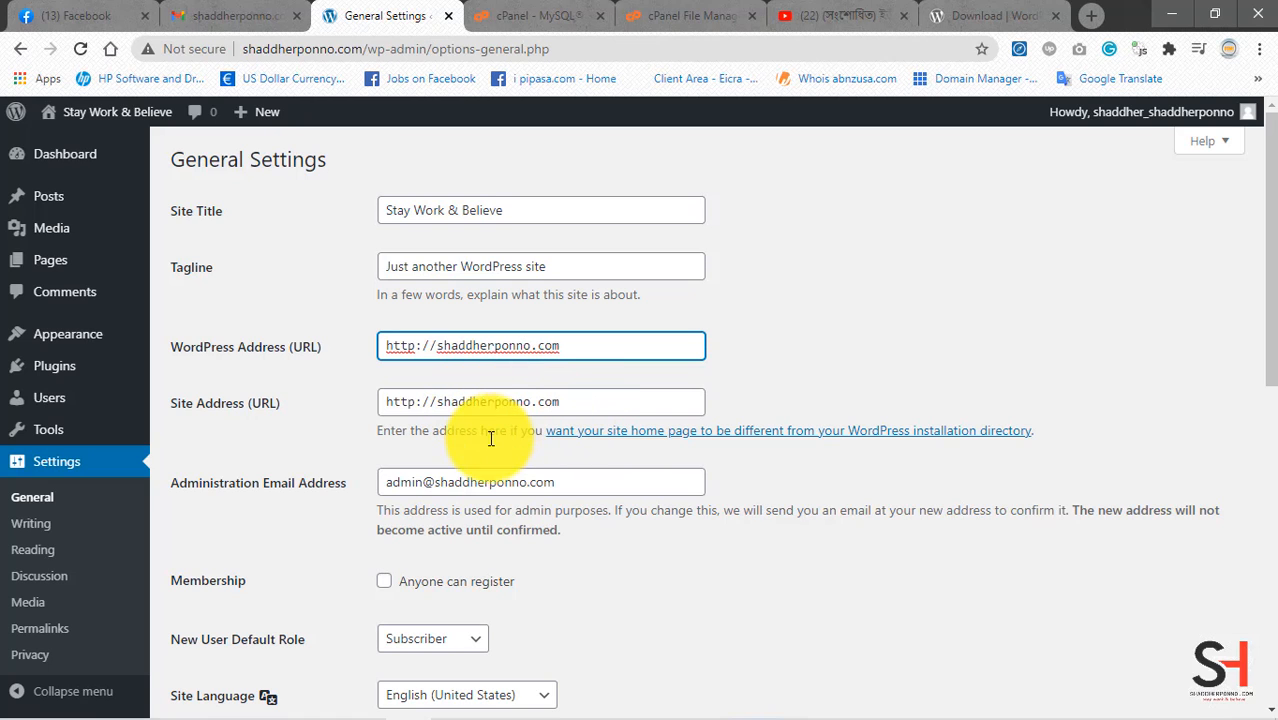
scroll(460, 570, down, 1)
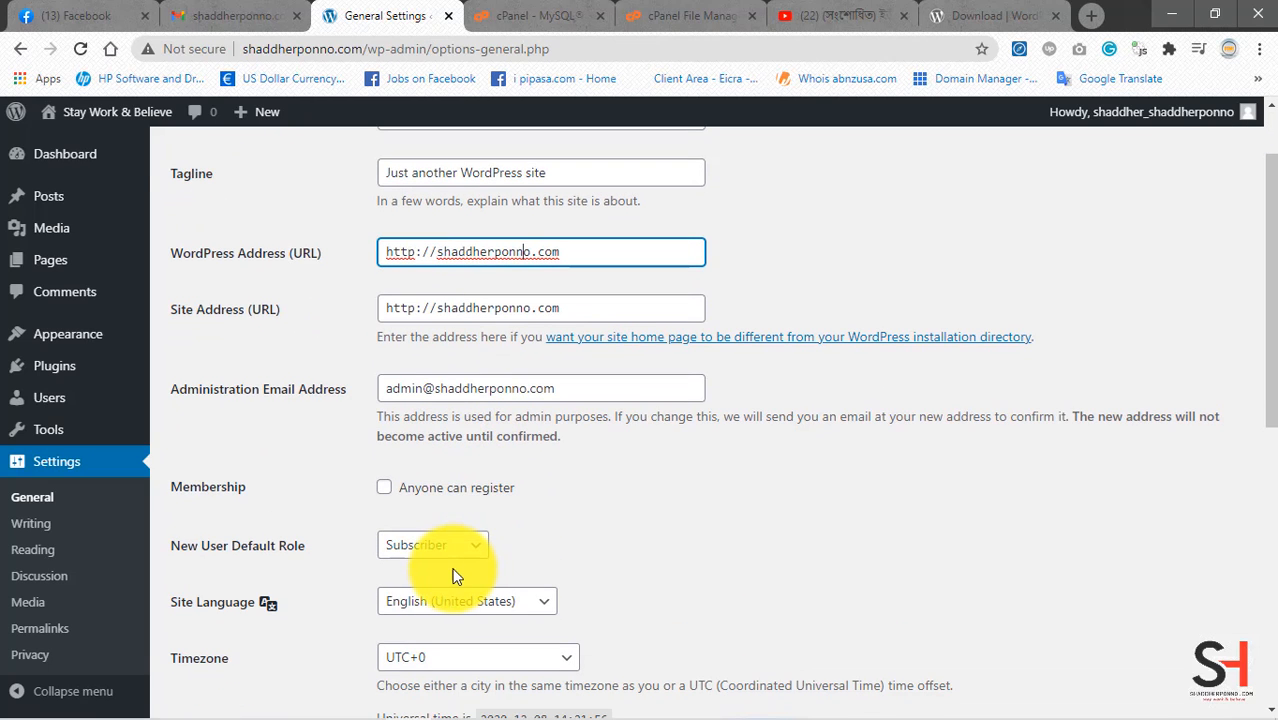
scroll(448, 563, down, 1)
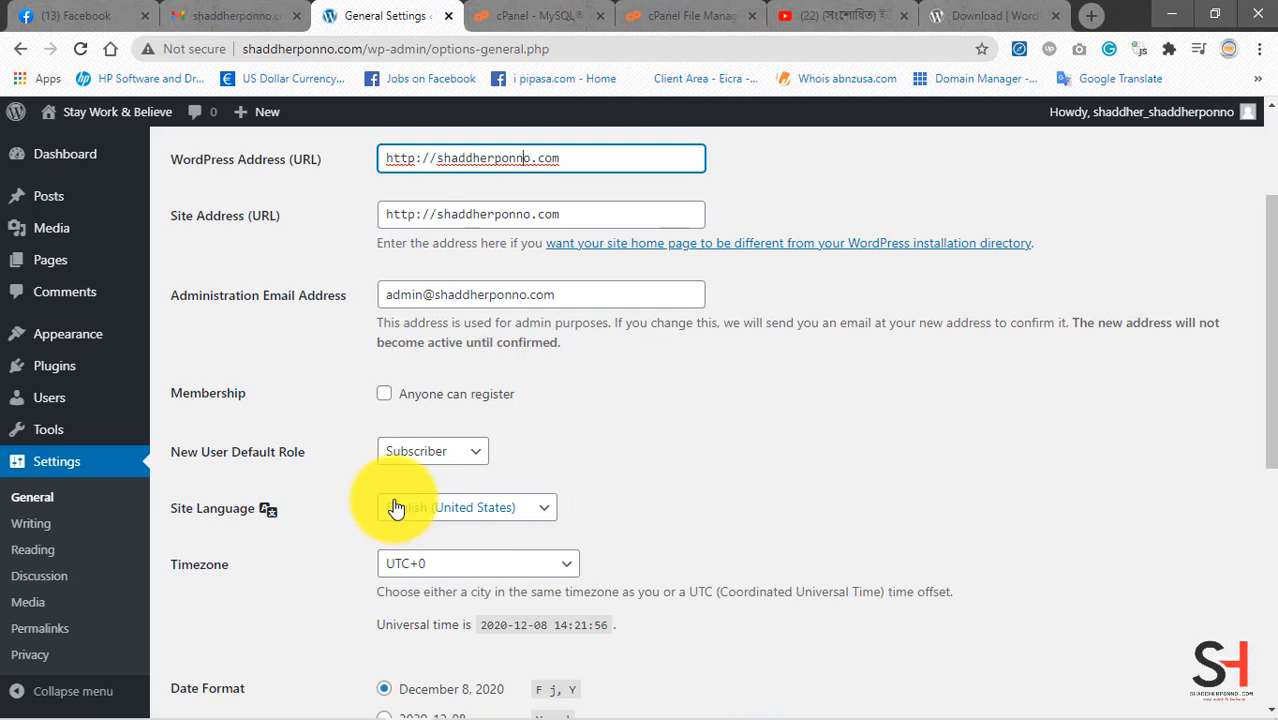
scroll(418, 465, down, 2)
scroll(450, 430, down, 2)
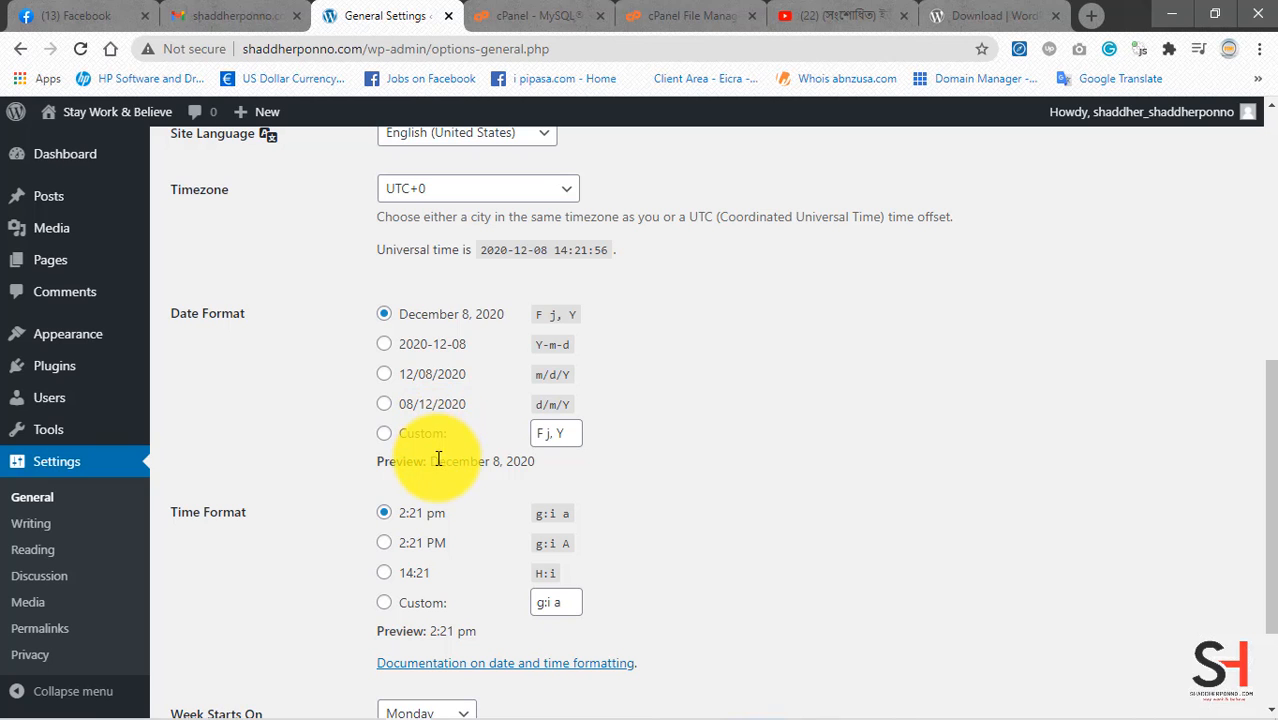
Examine the city and manual UTC offset choices available for the site's timezone, leaving the selection as it is.
scroll(440, 420, up, 1)
scroll(448, 403, up, 1)
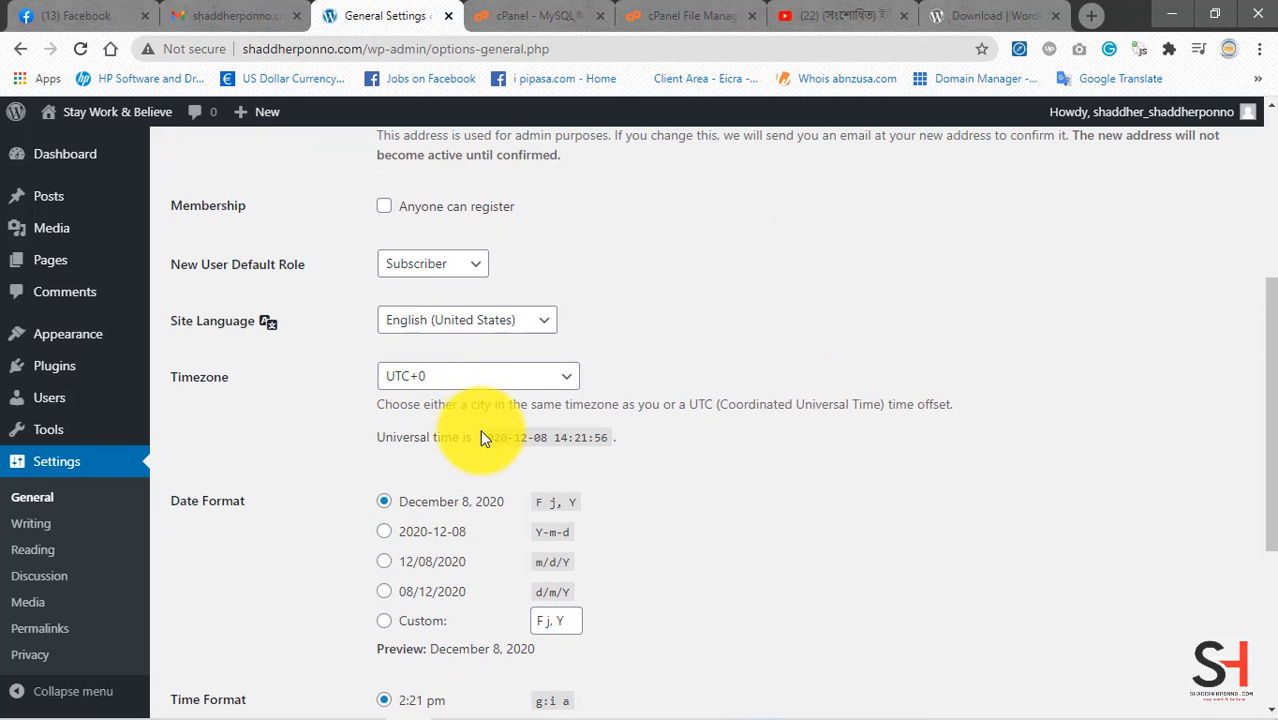
click(566, 381)
scroll(510, 317, up, 3)
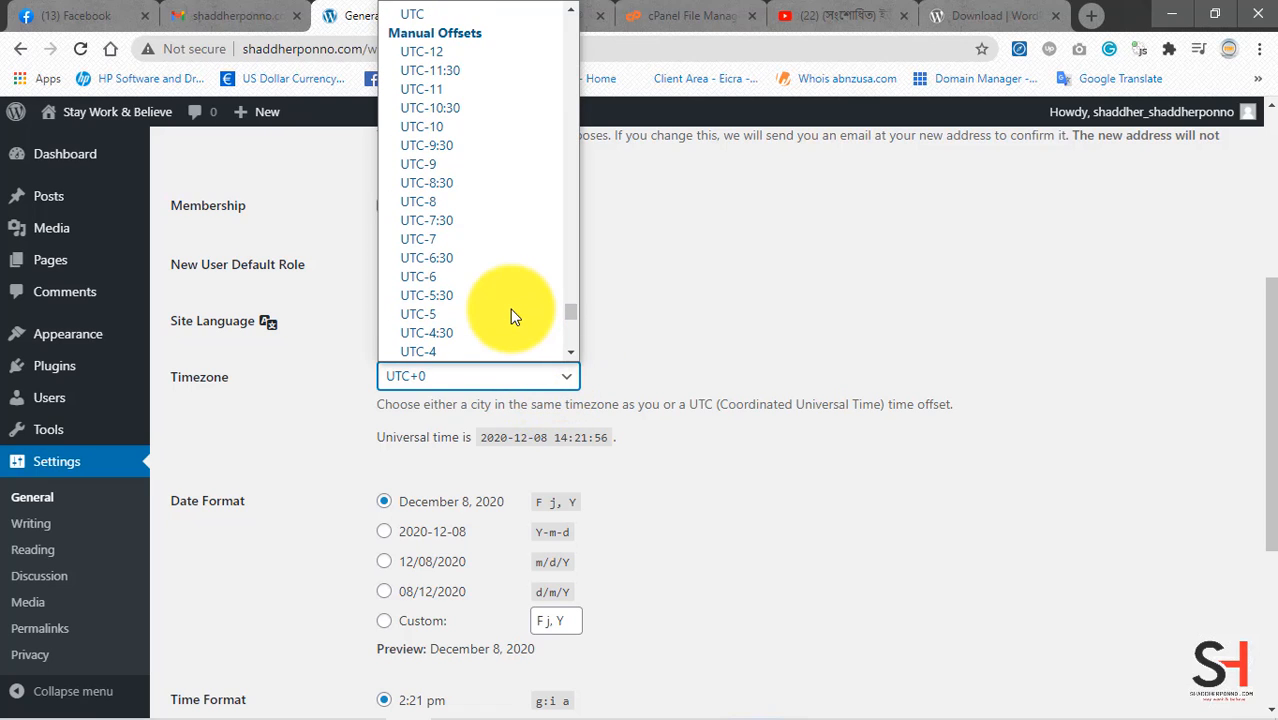
scroll(512, 316, down, 6)
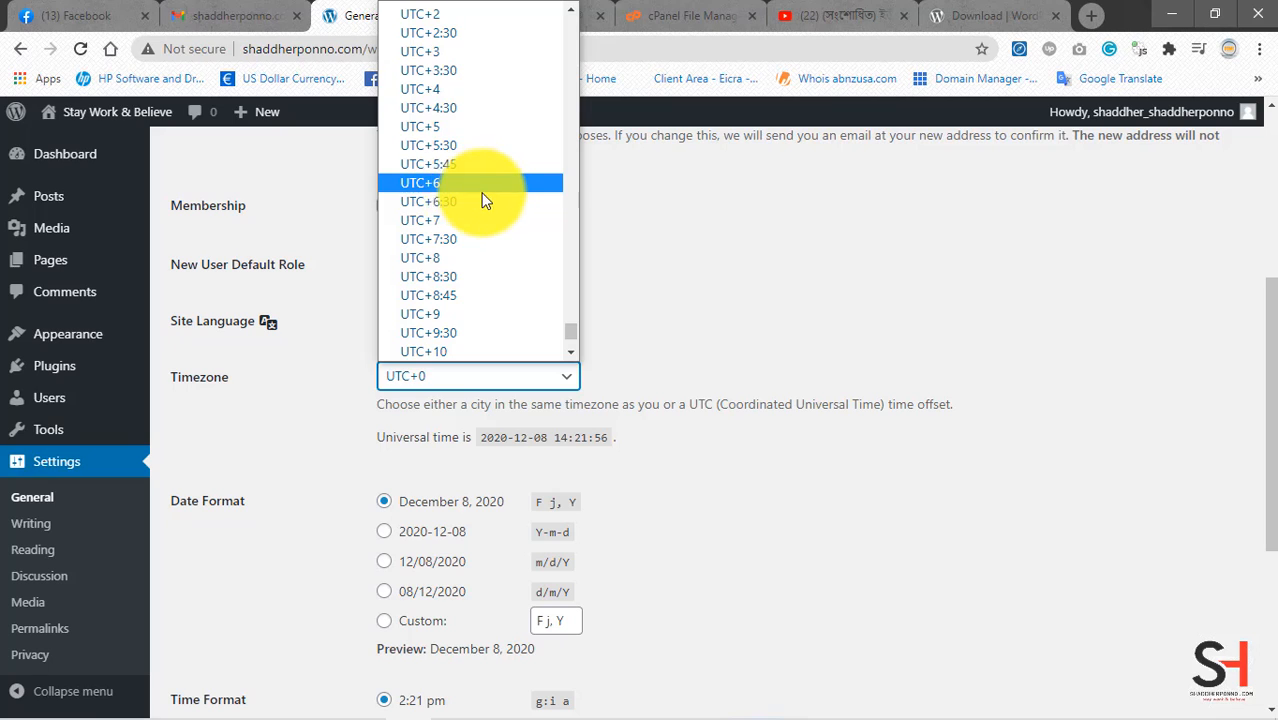
scroll(483, 200, up, 4)
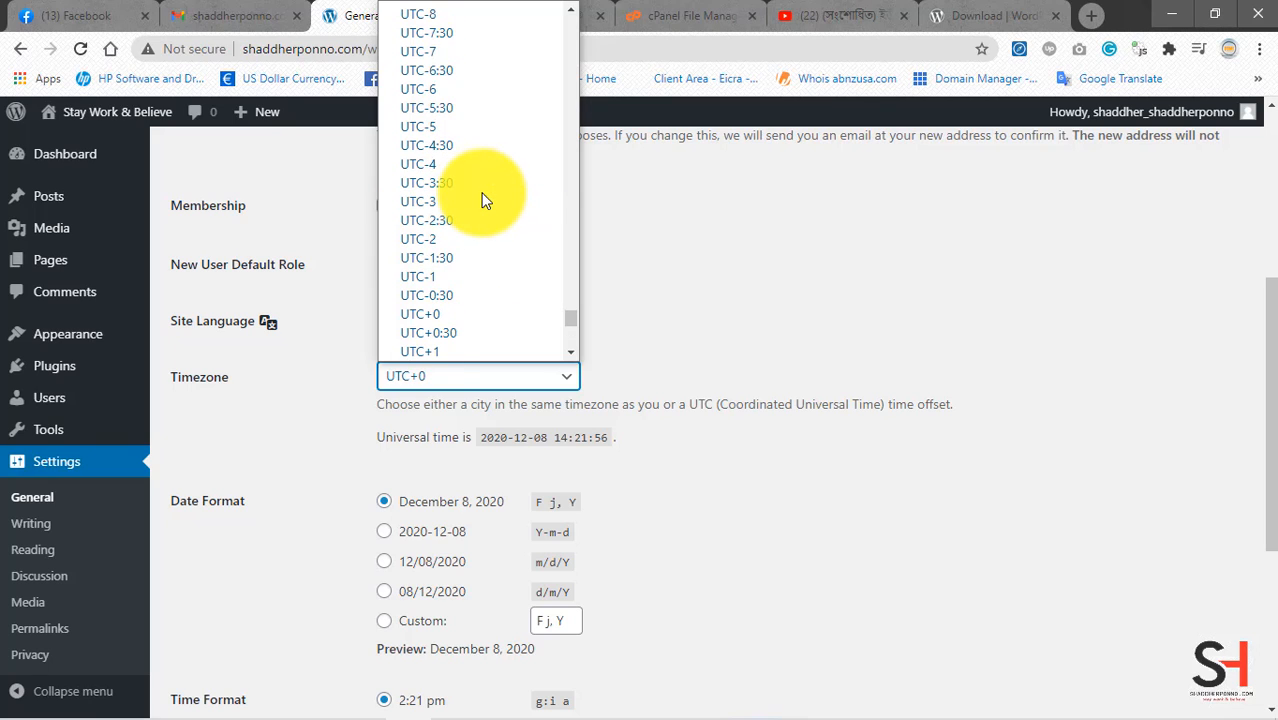
scroll(477, 198, up, 4)
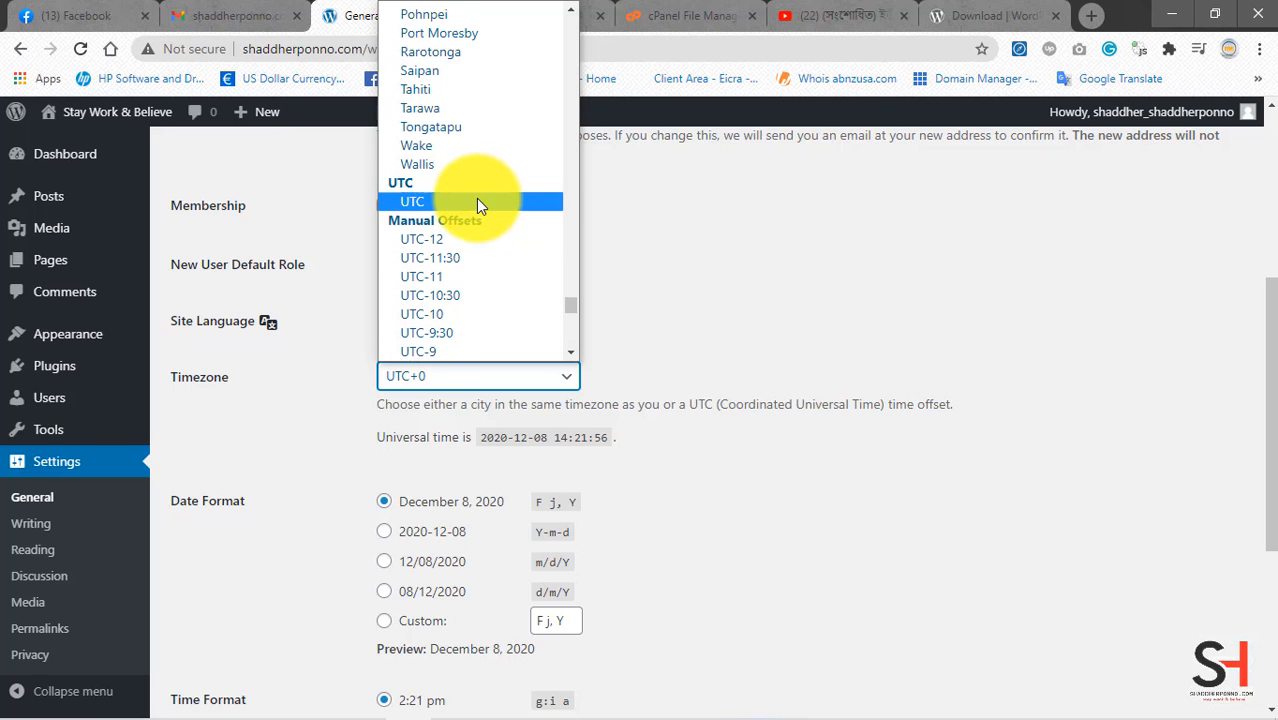
scroll(476, 198, up, 8)
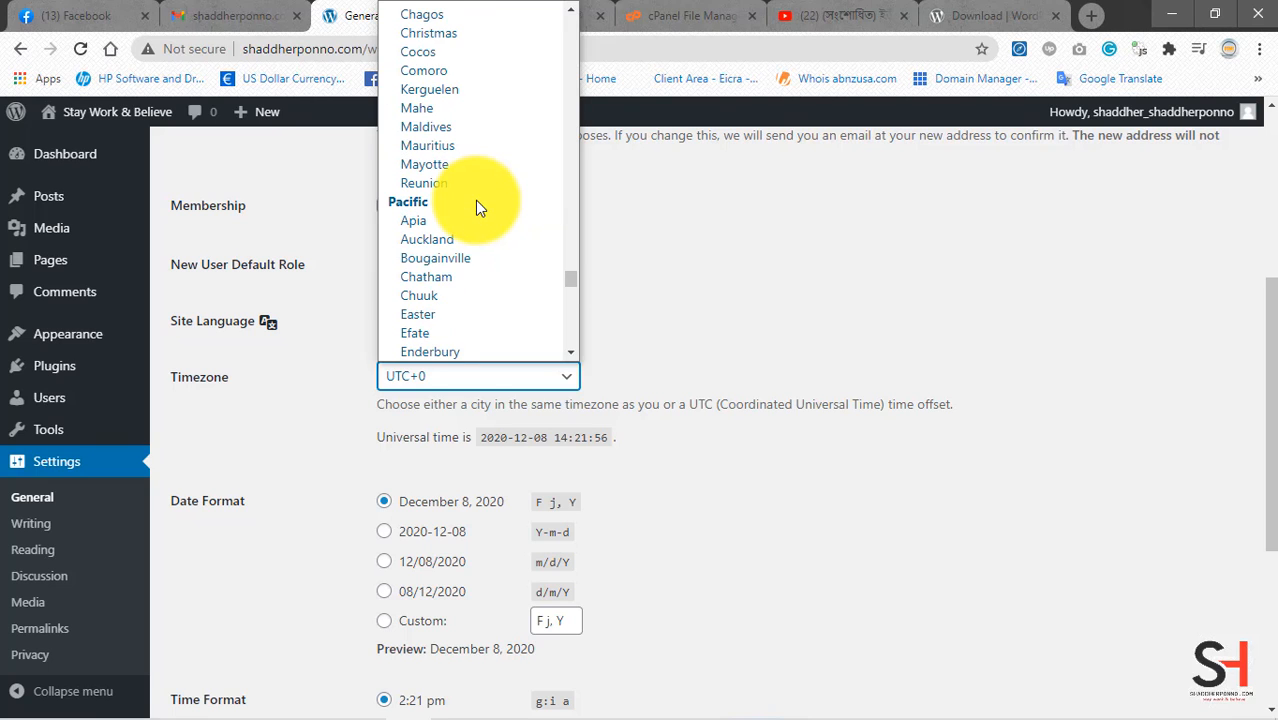
scroll(474, 201, up, 3)
scroll(472, 205, down, 3)
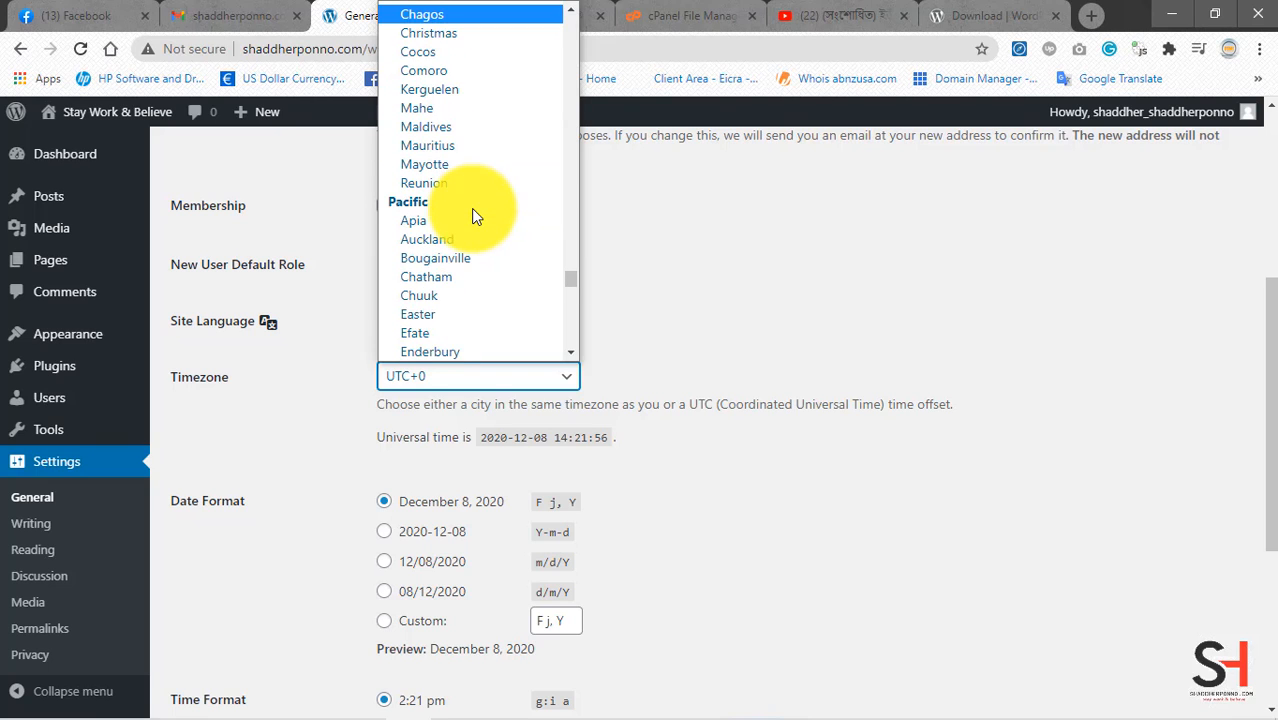
scroll(470, 240, down, 4)
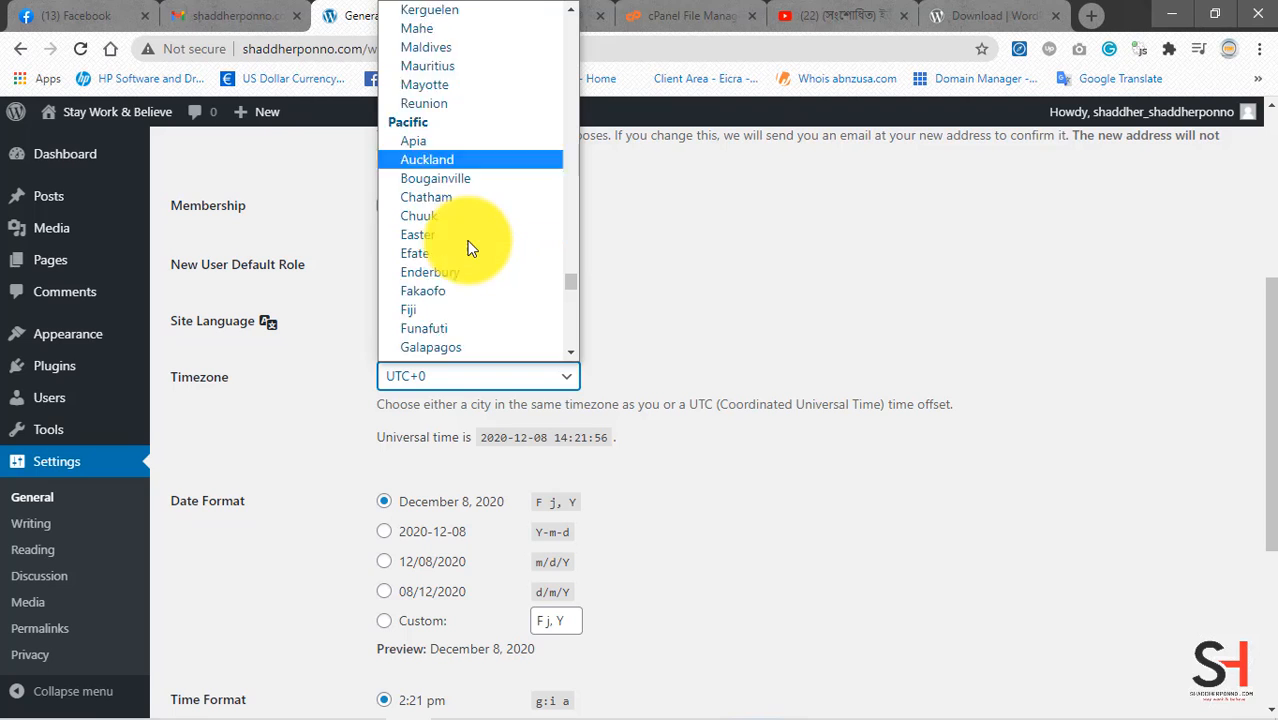
scroll(470, 248, down, 15)
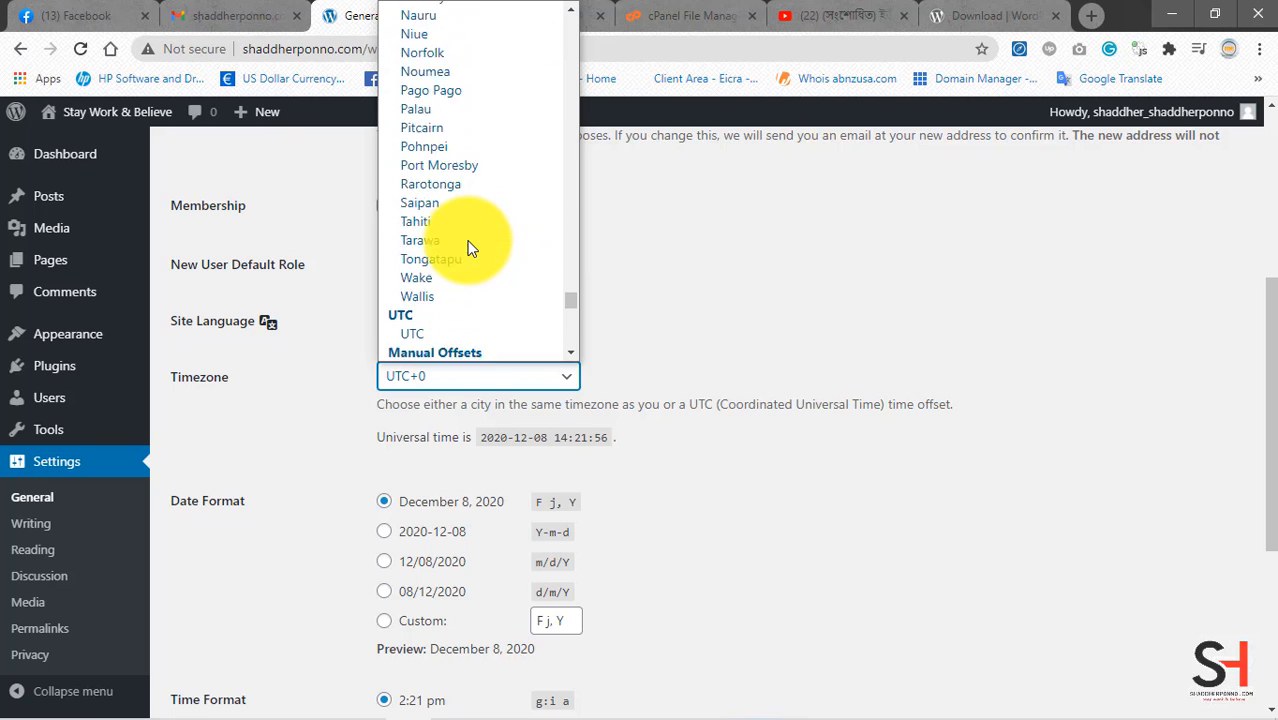
scroll(470, 248, up, 20)
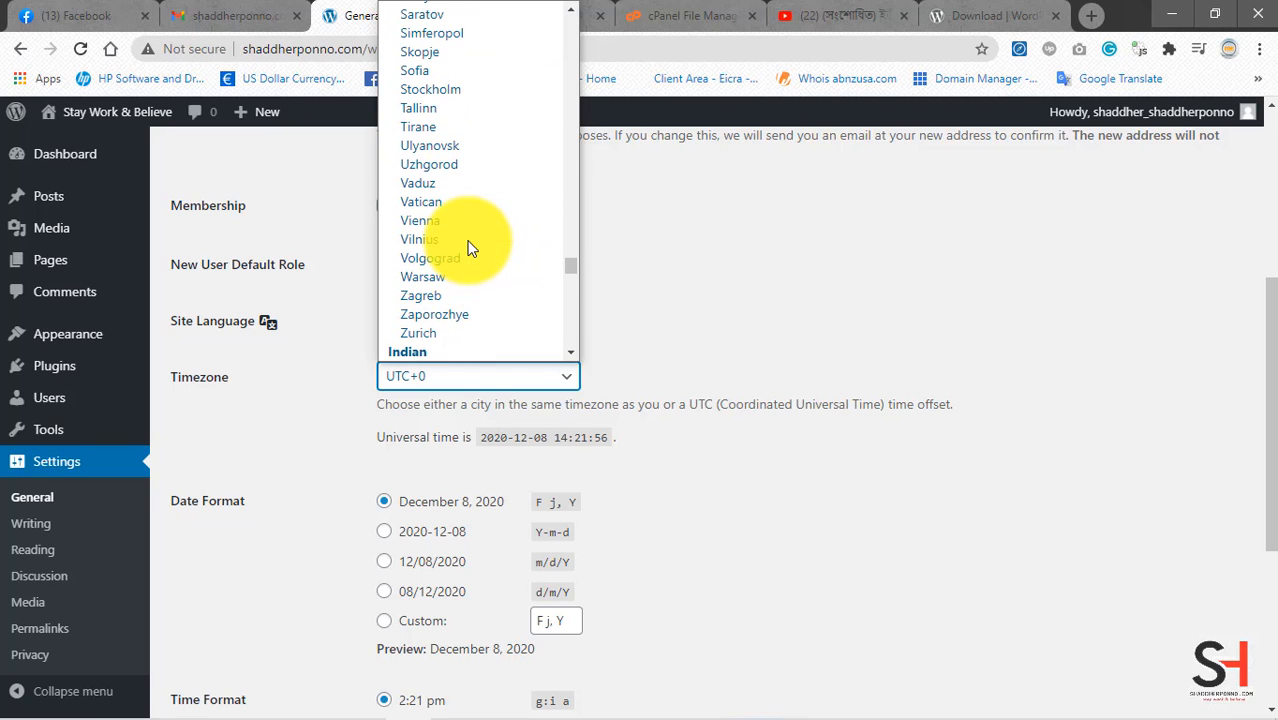
scroll(470, 248, up, 15)
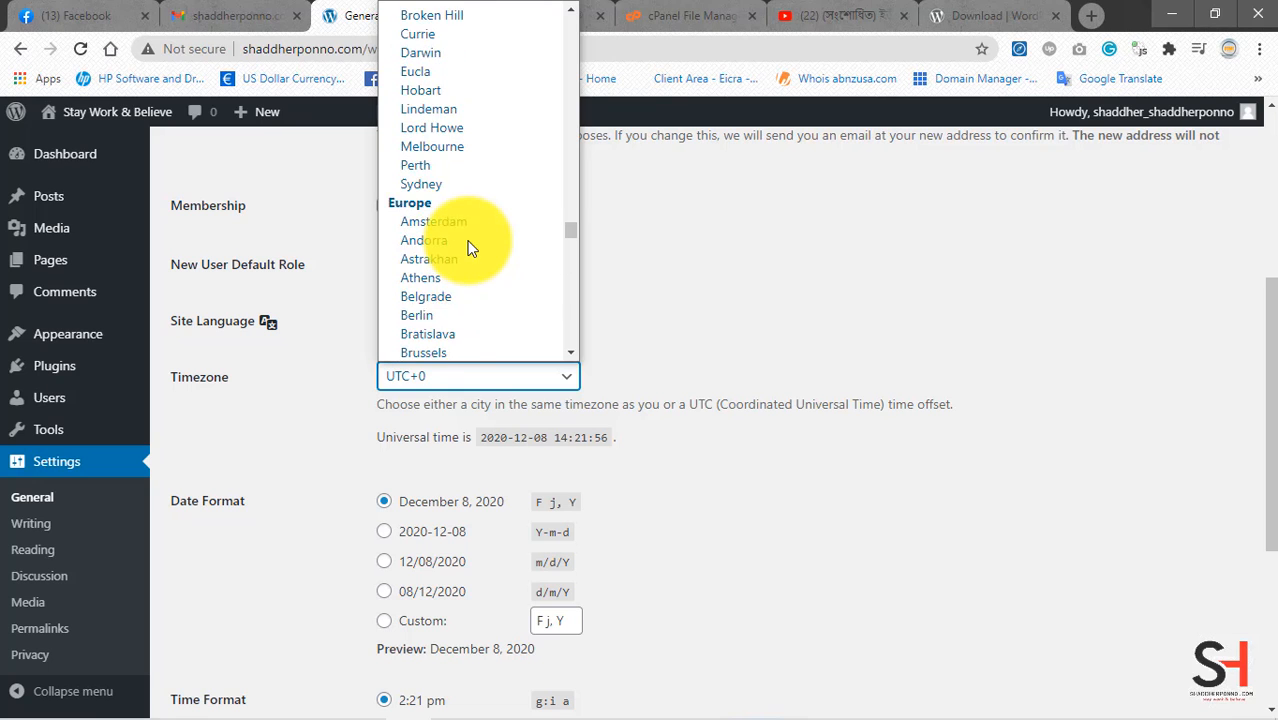
scroll(470, 248, up, 15)
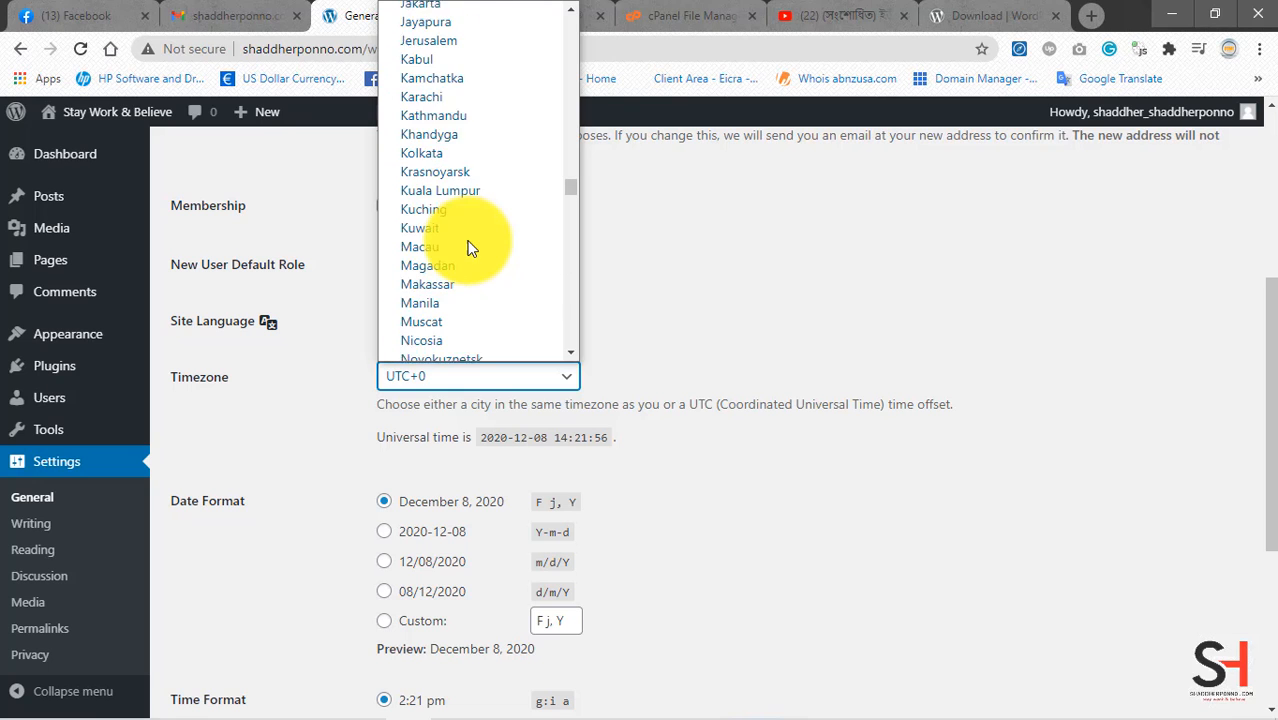
scroll(470, 248, up, 20)
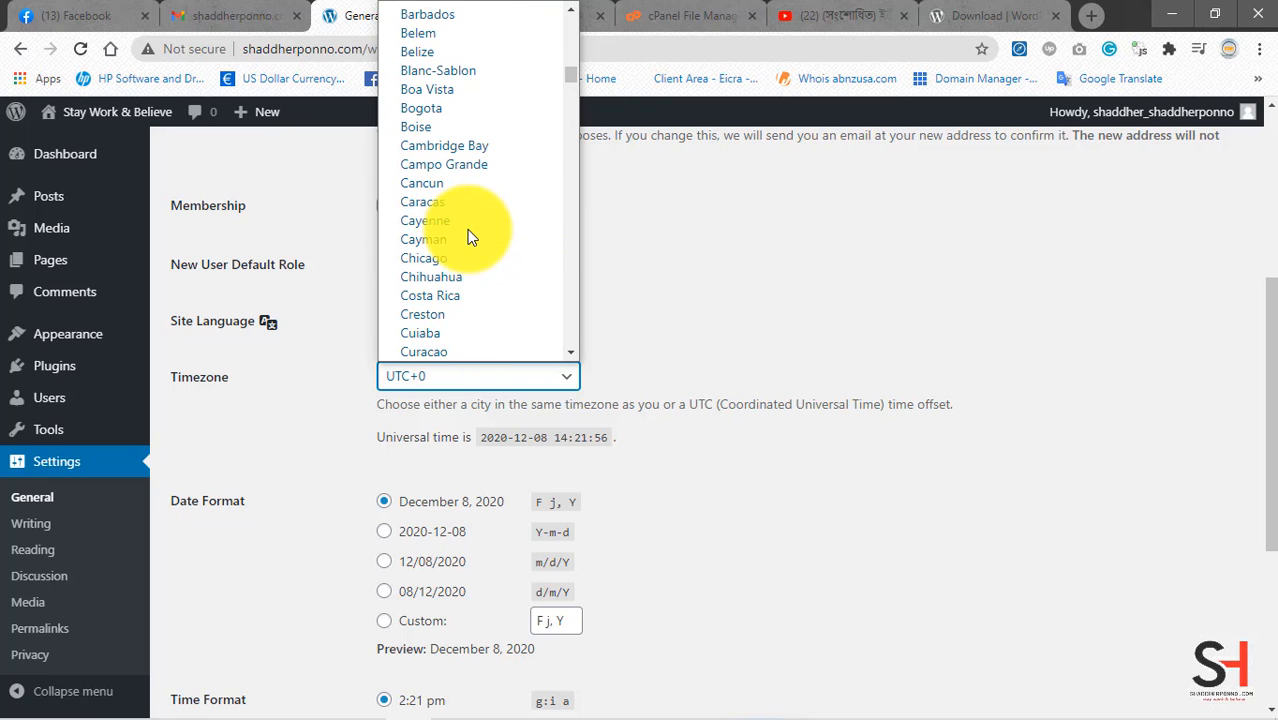
scroll(467, 232, up, 5)
scroll(479, 246, up, 15)
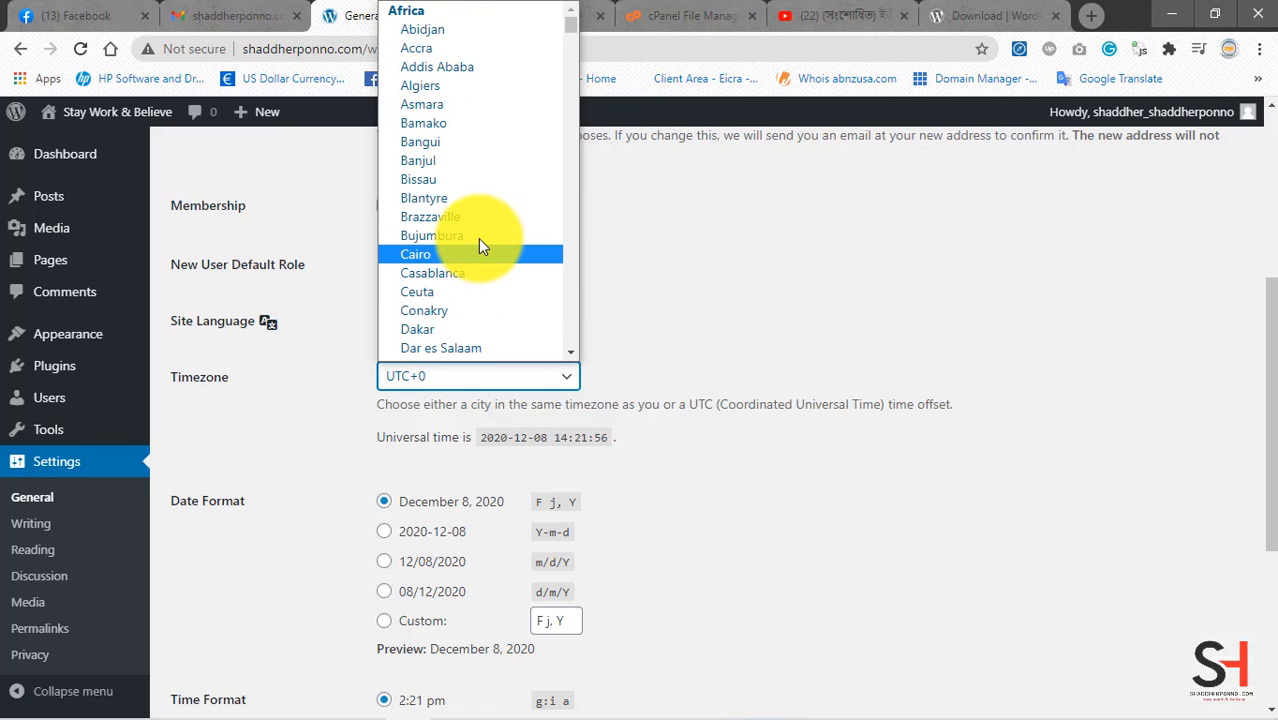
click(864, 254)
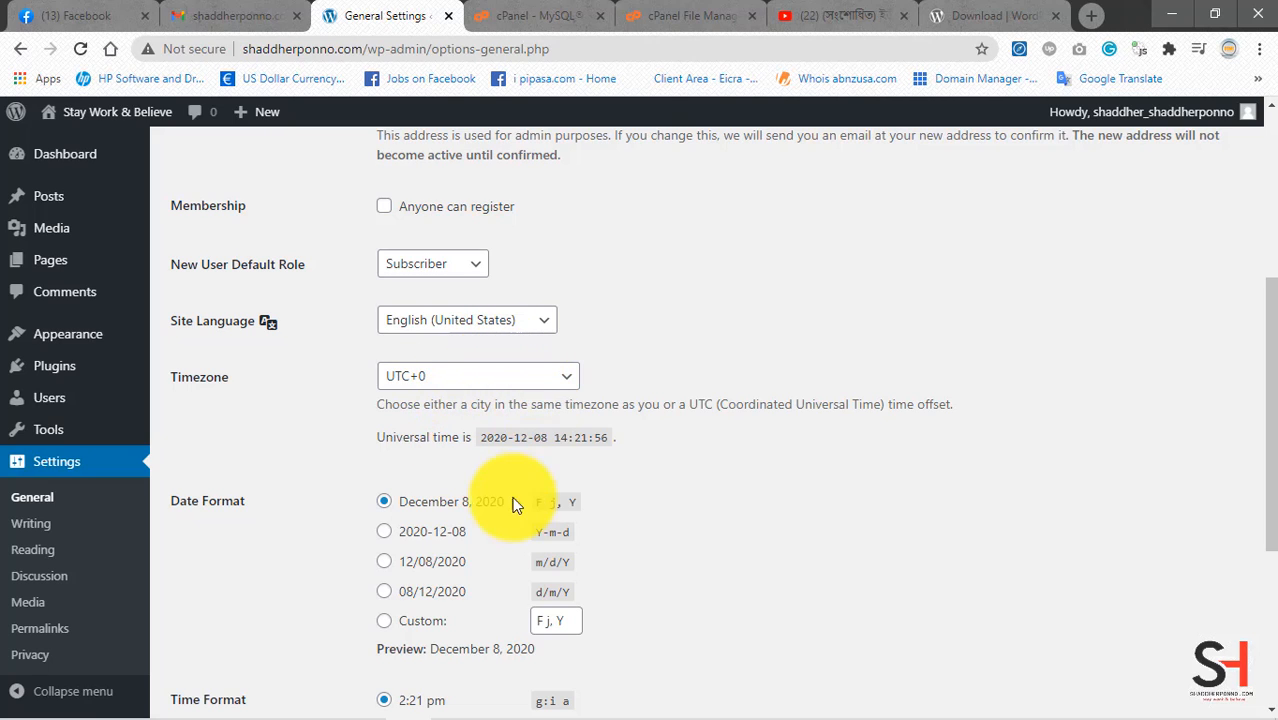
Set the week to start on Sunday and save the General Settings.
scroll(414, 530, down, 2)
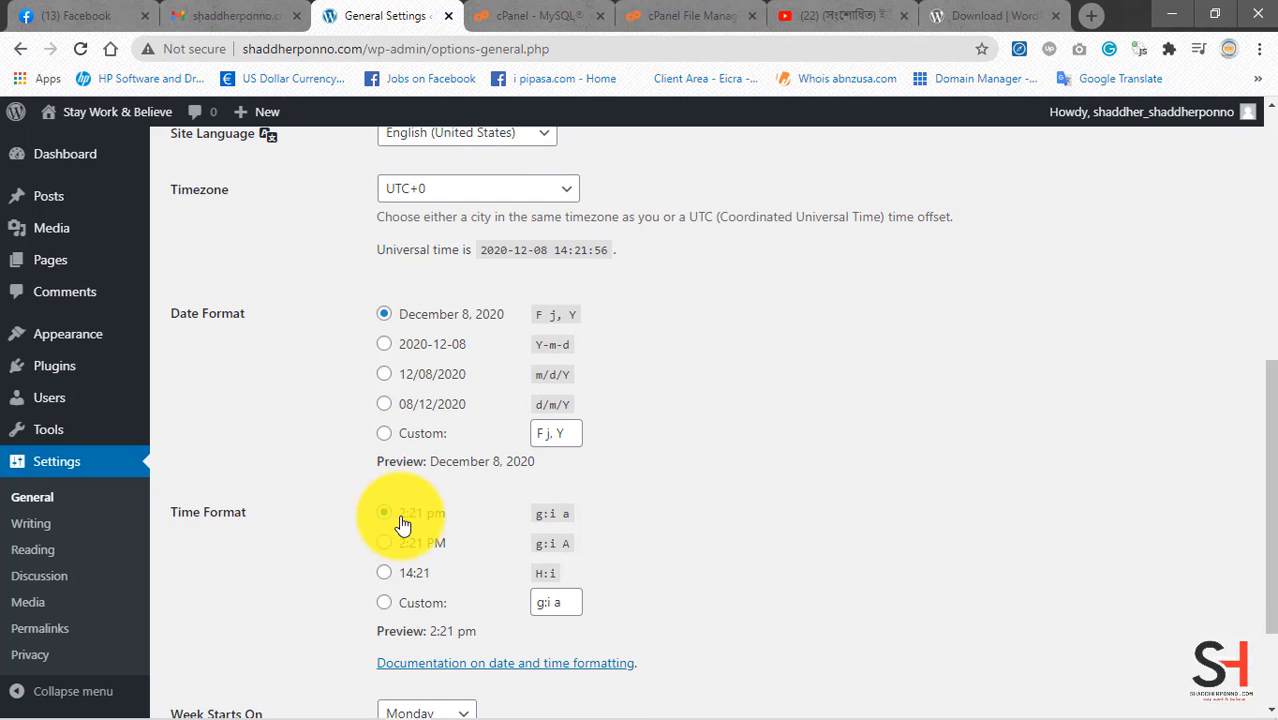
scroll(420, 525, down, 2)
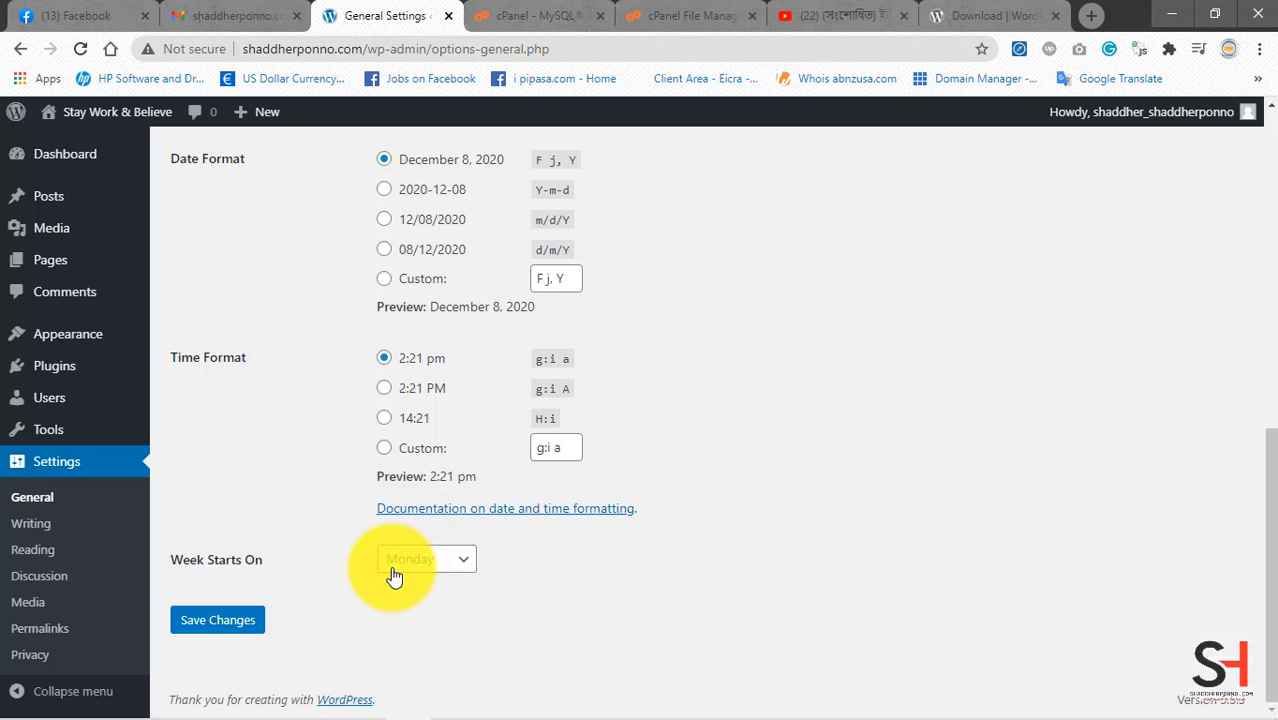
click(460, 562)
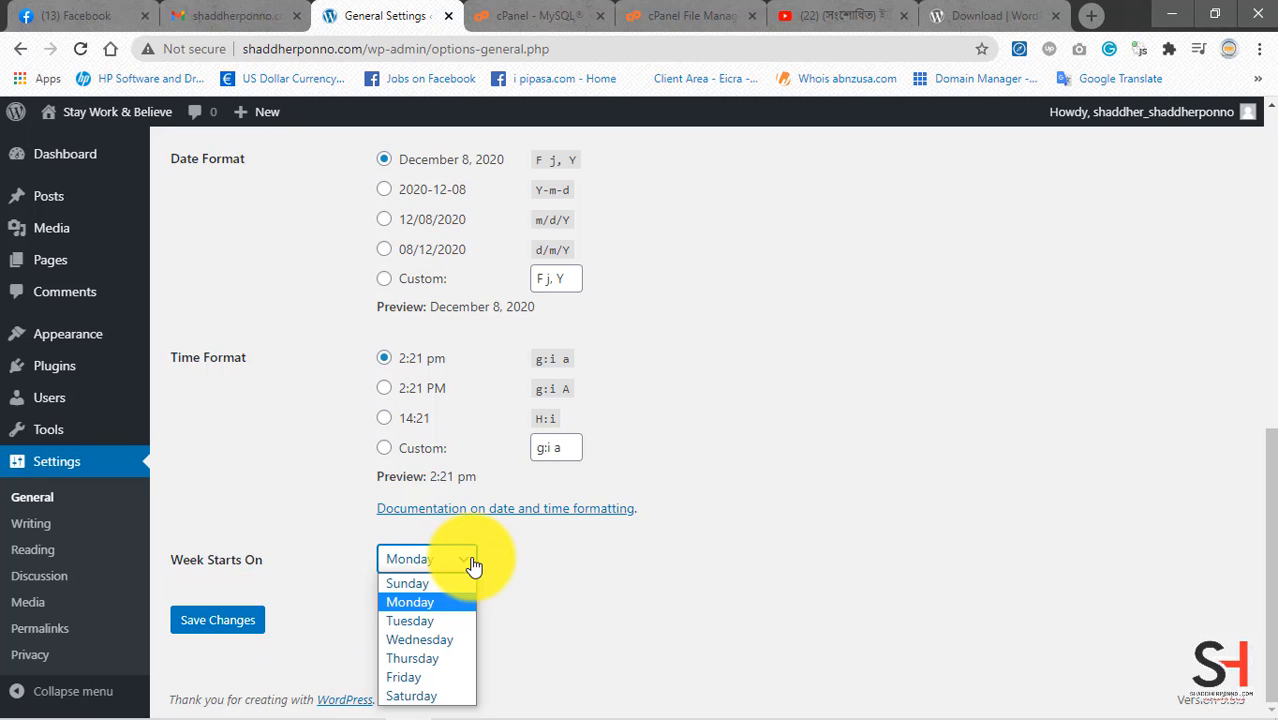
click(430, 580)
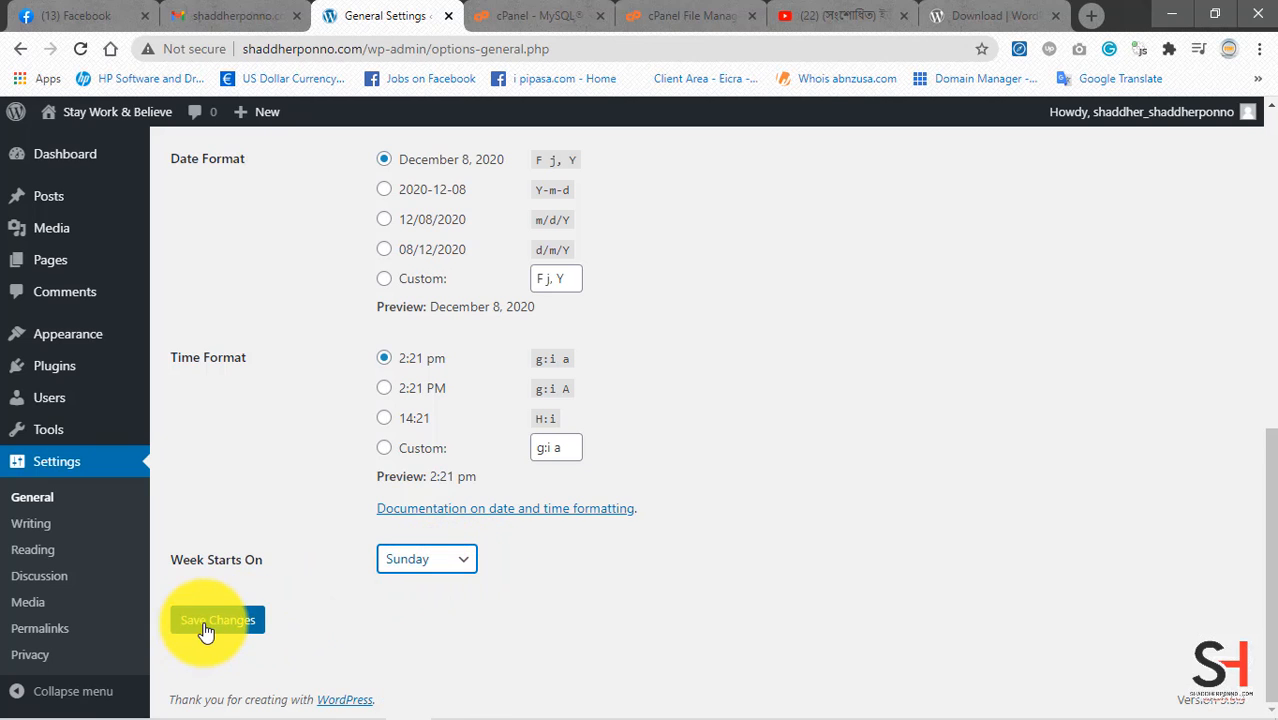
click(202, 628)
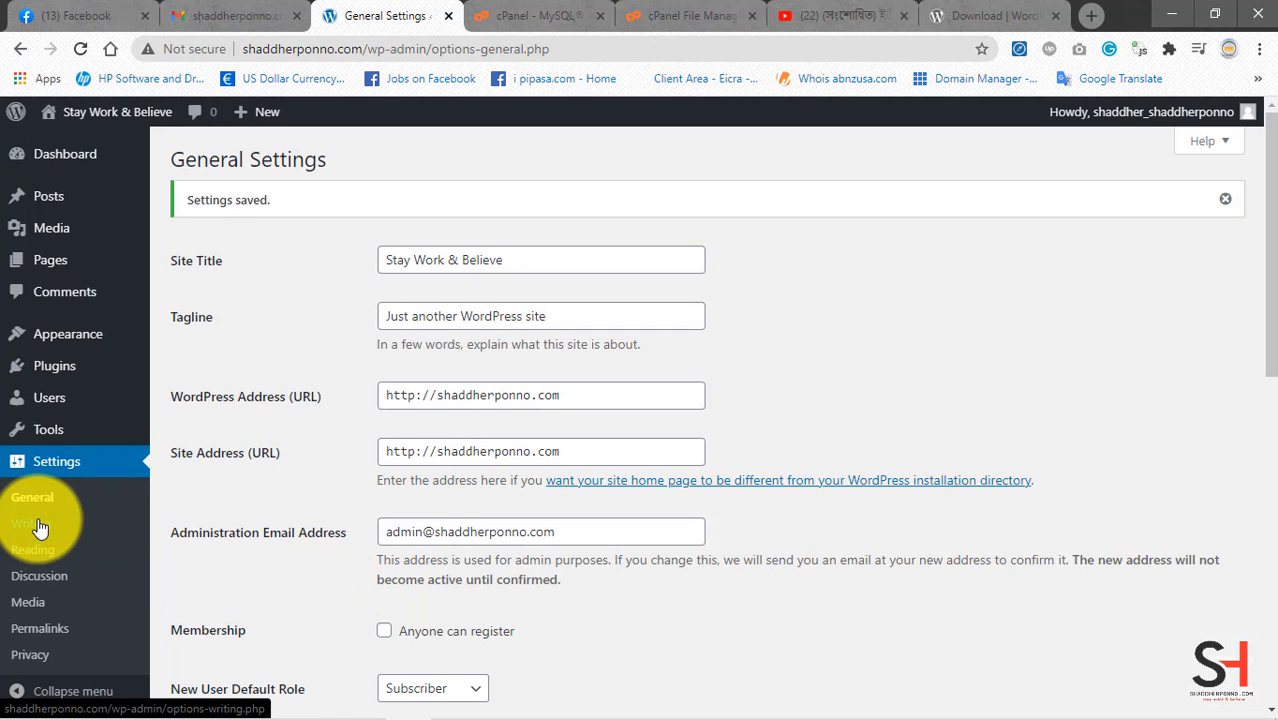
Open the Writing Settings, check the default post format and category options, and save the page with its default values.
click(36, 526)
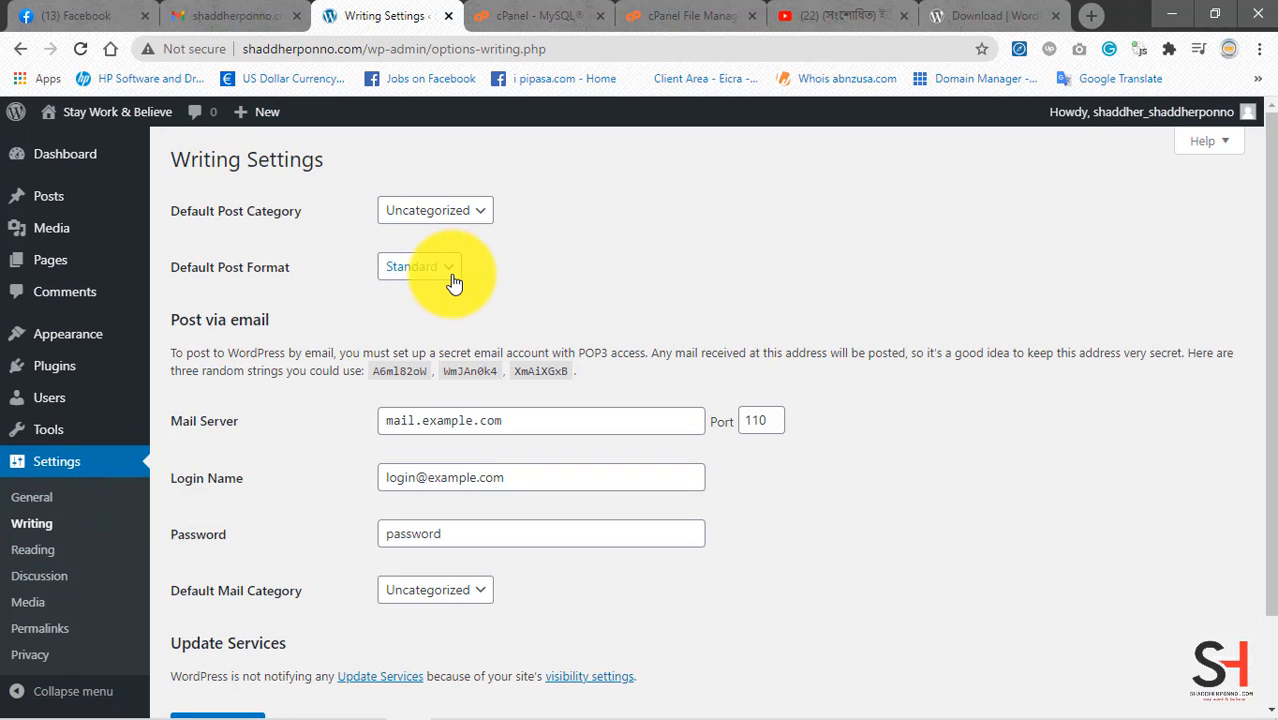
click(453, 280)
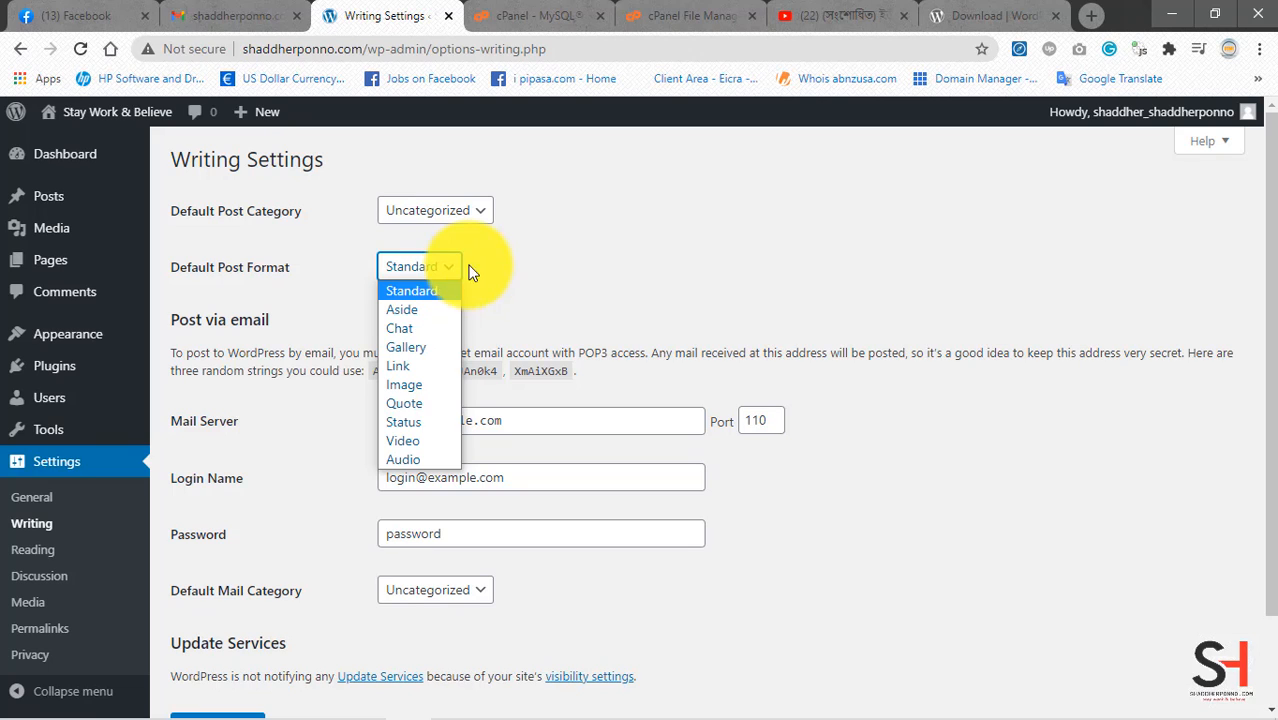
click(505, 256)
click(478, 211)
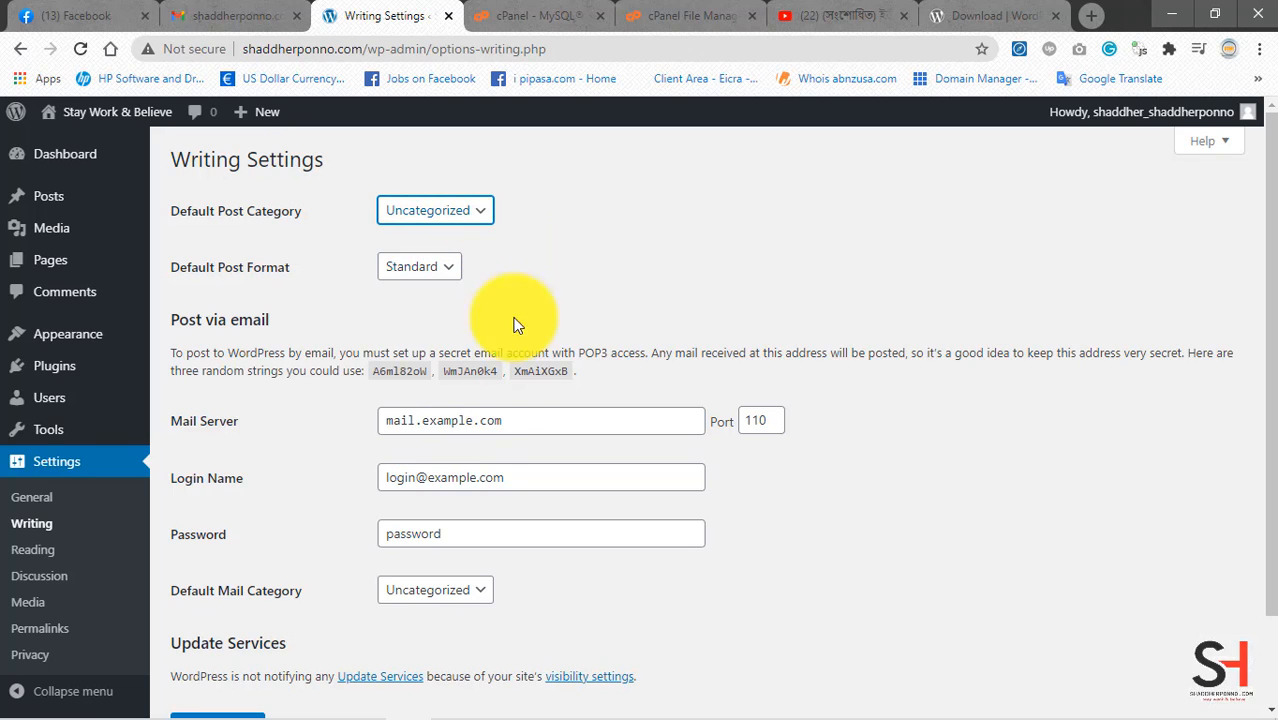
scroll(446, 491, down, 1)
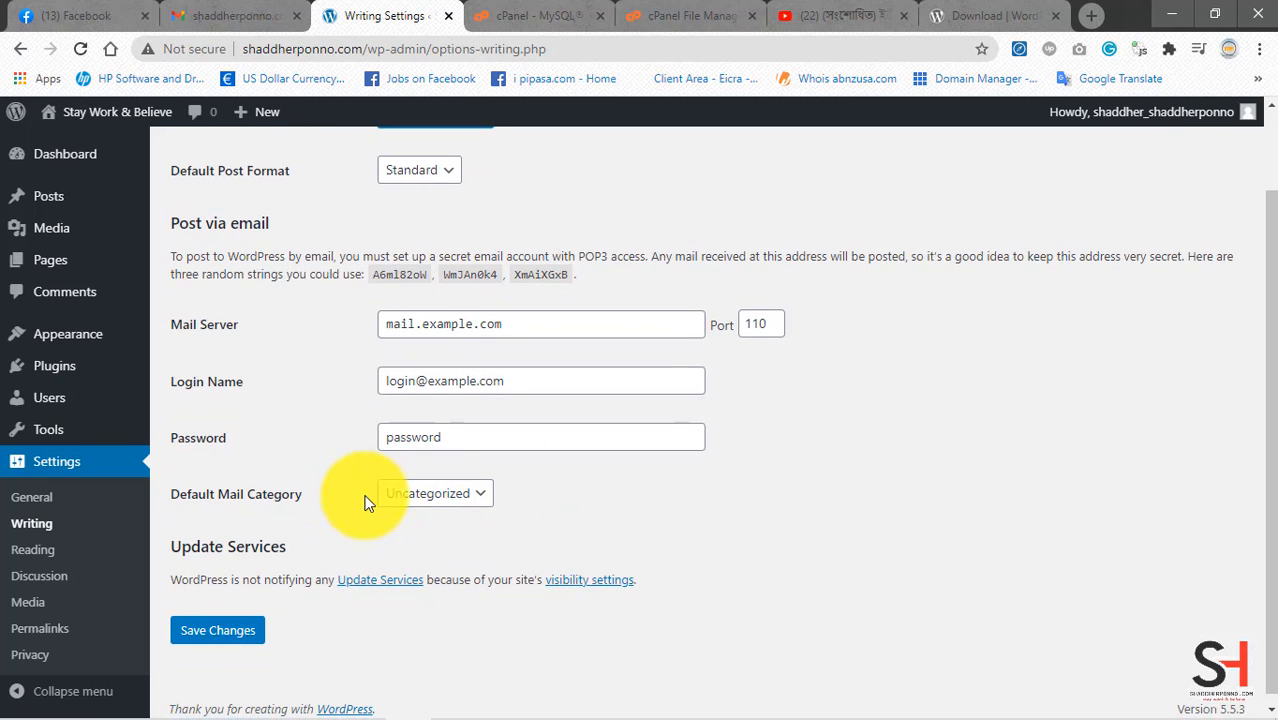
scroll(340, 520, down, 1)
click(214, 628)
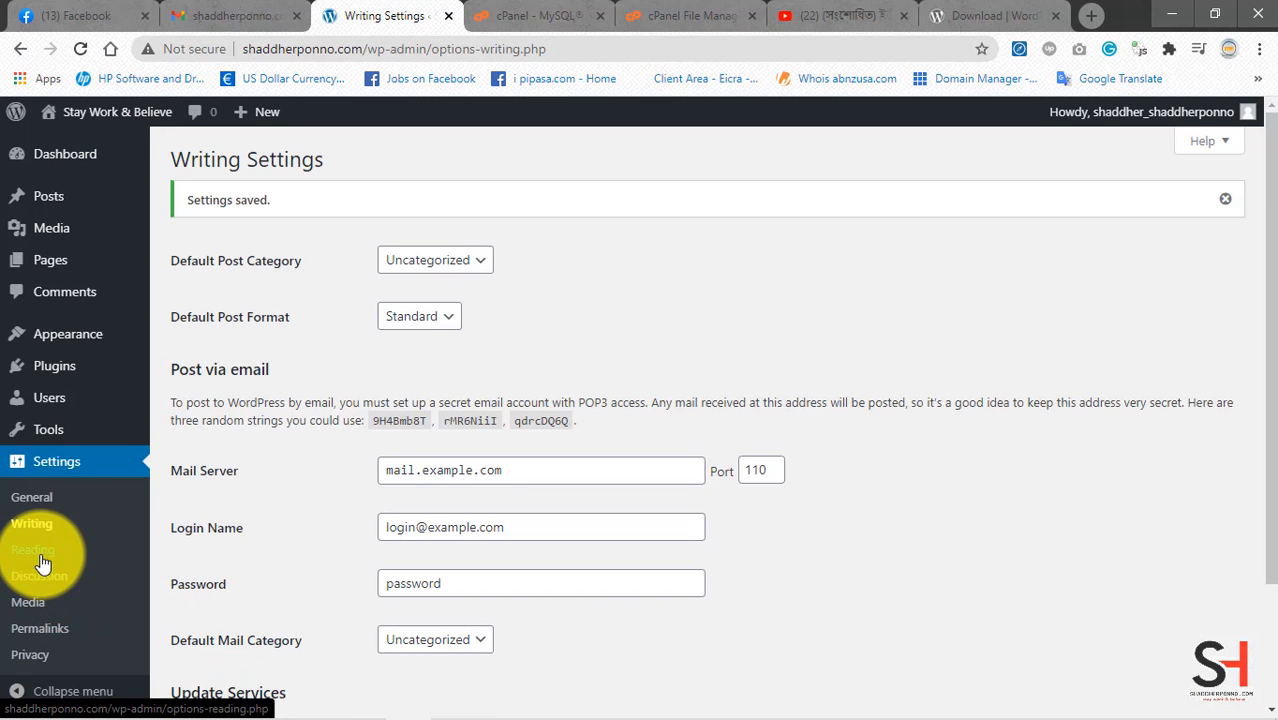
In the Reading Settings, try to make the homepage display a static page without choosing a homepage or posts page, and save.
click(50, 553)
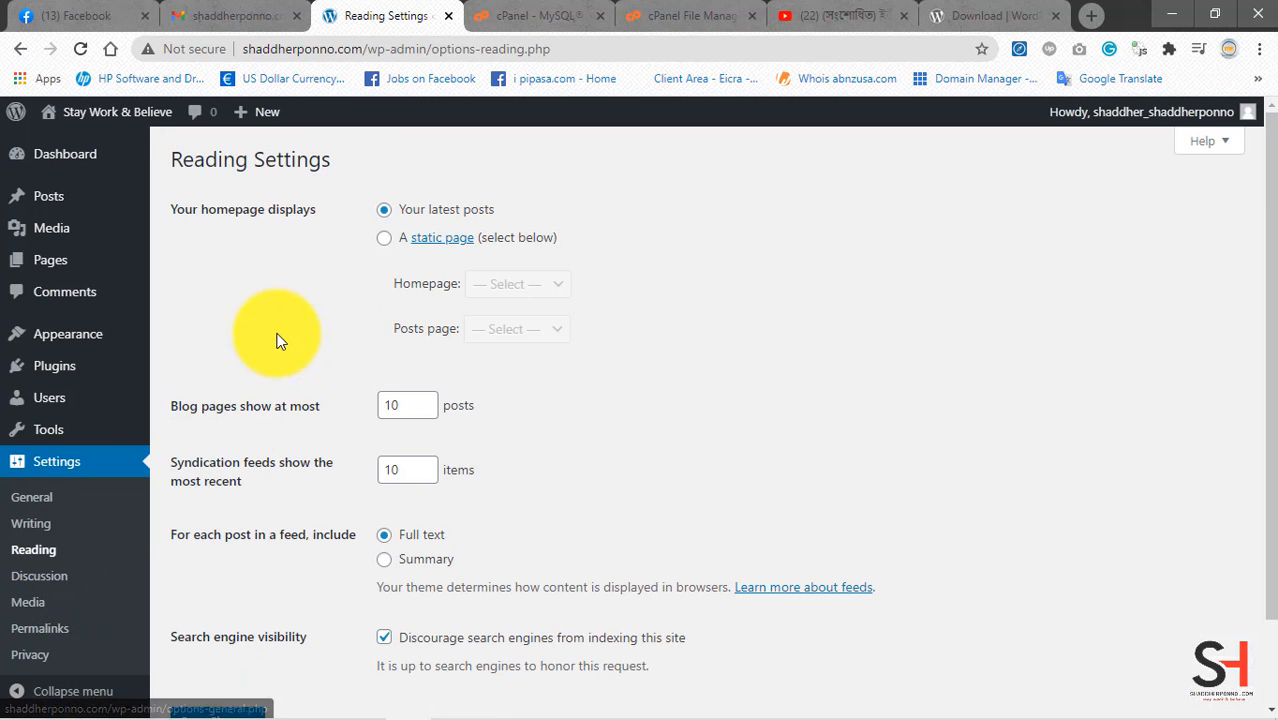
click(386, 239)
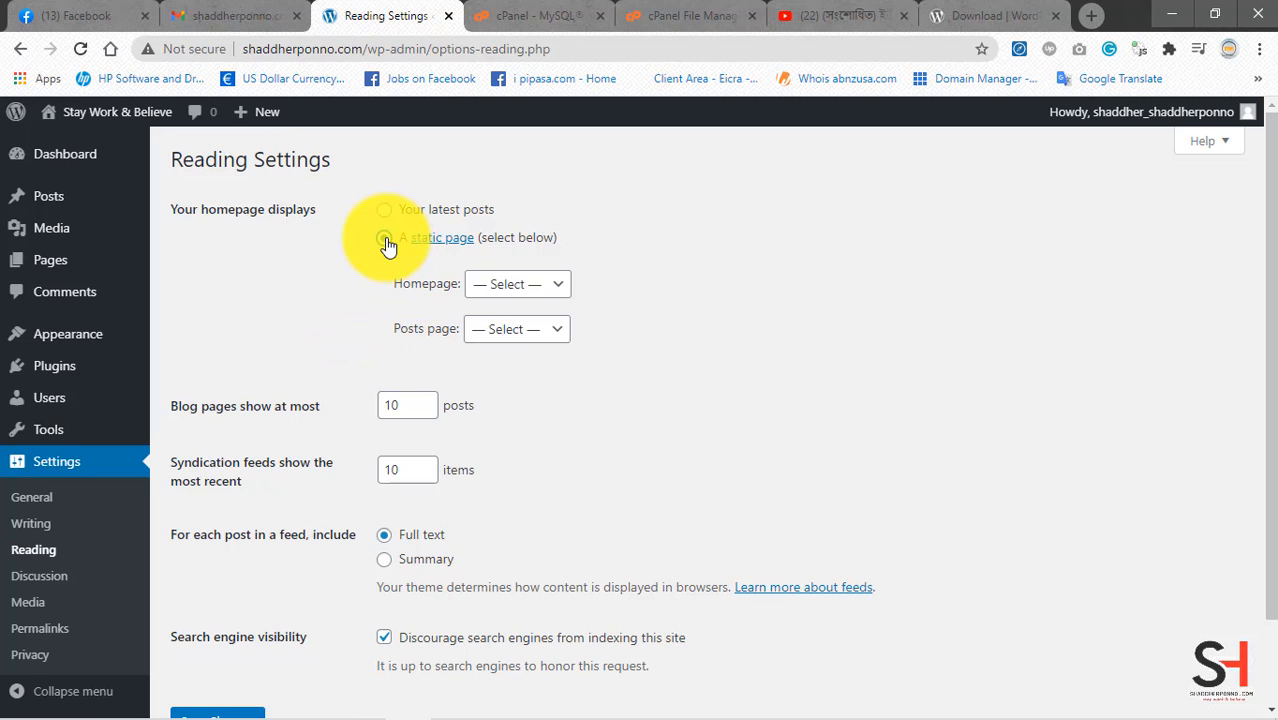
click(562, 292)
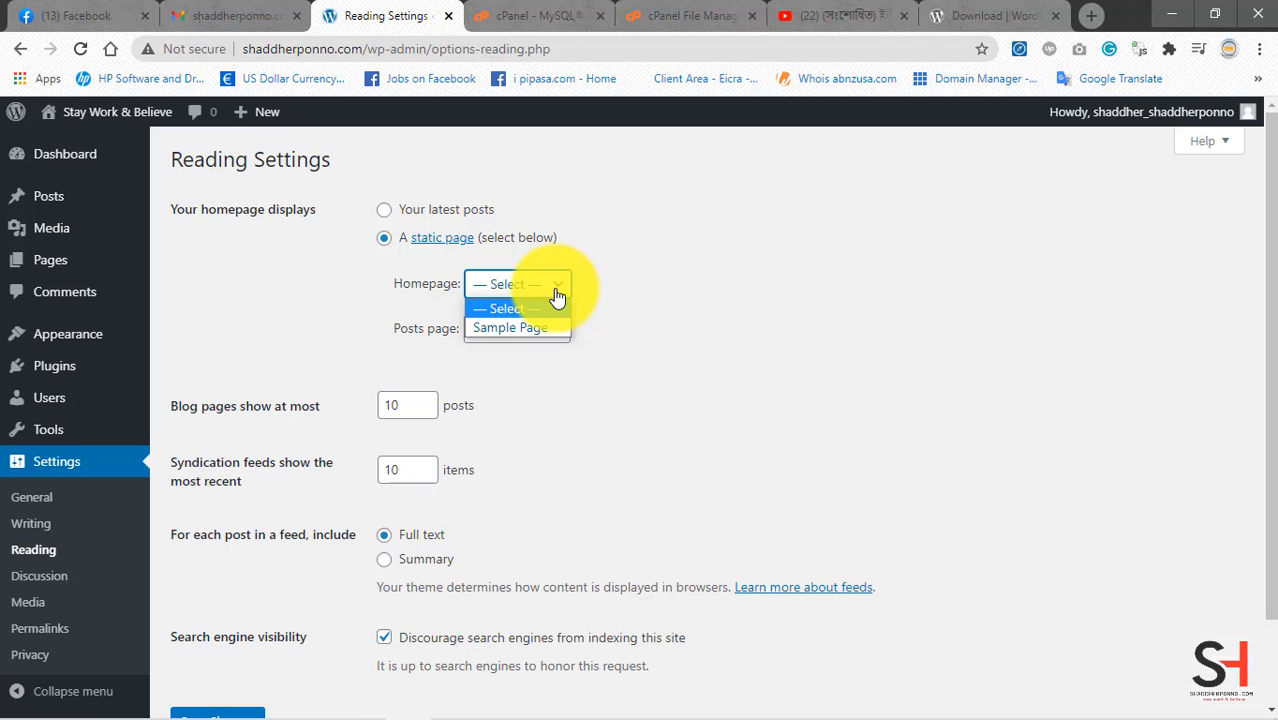
click(557, 297)
click(652, 285)
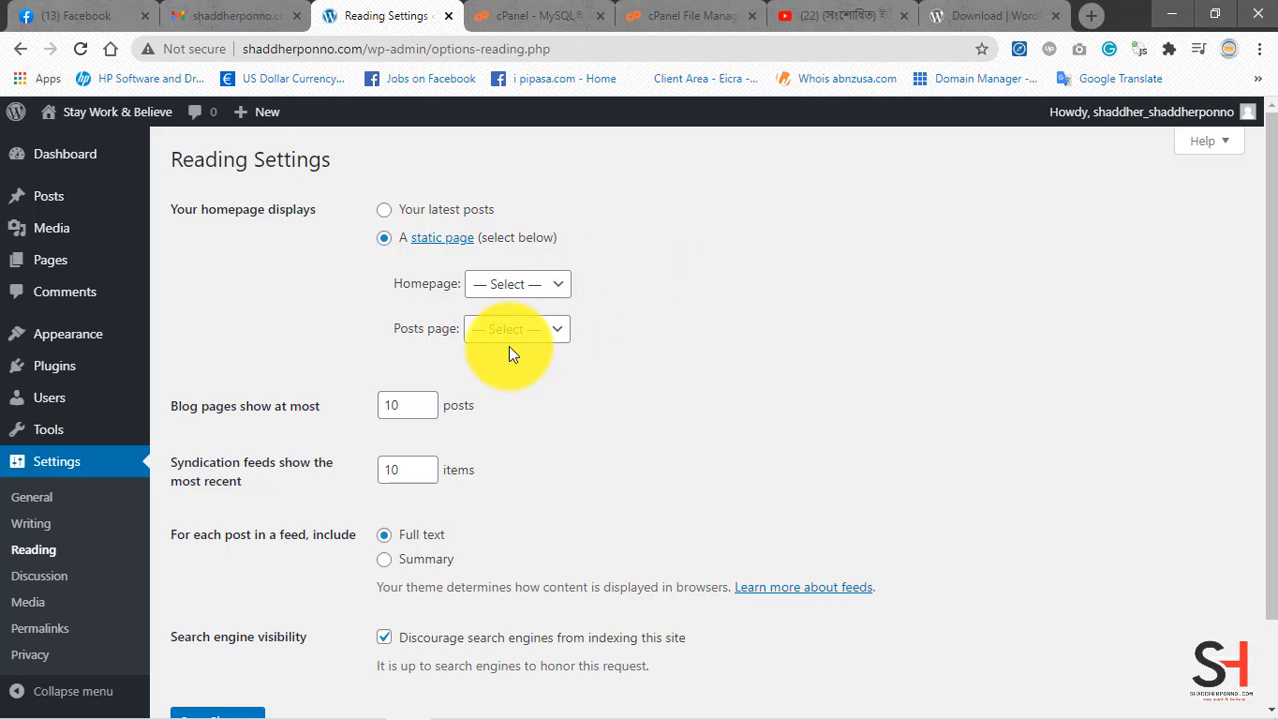
click(554, 335)
click(554, 336)
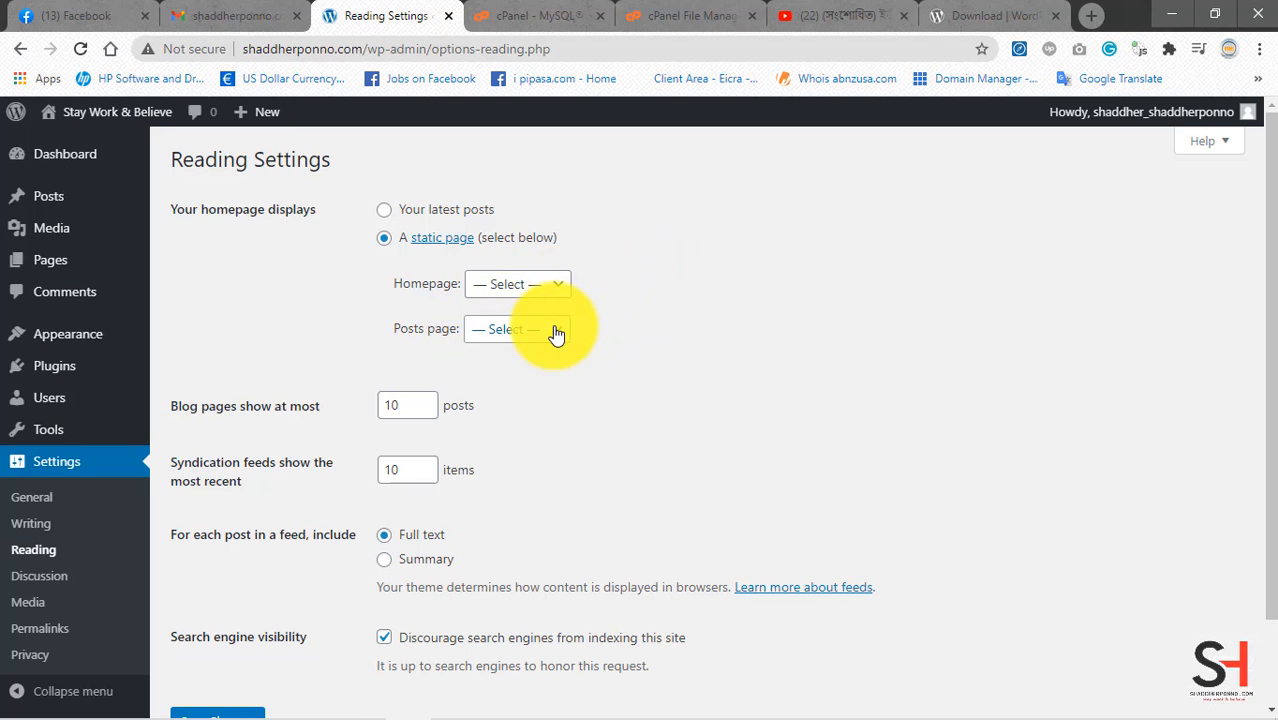
scroll(422, 423, down, 1)
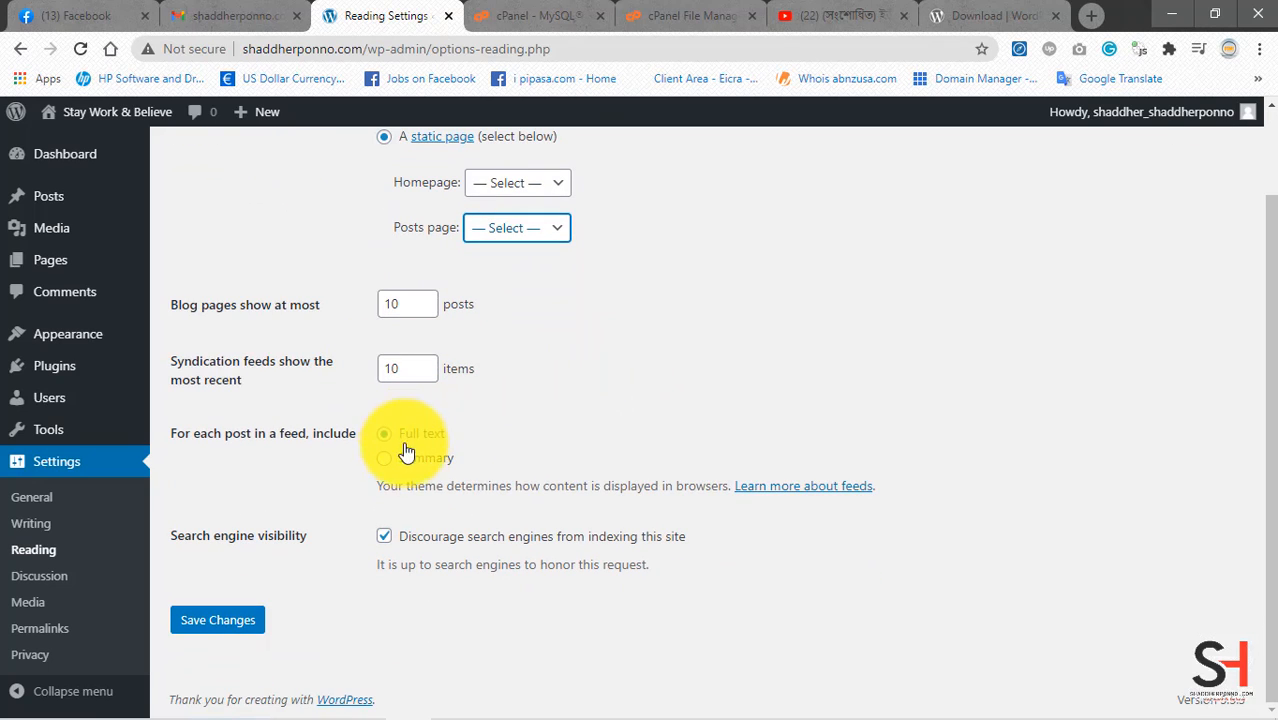
click(218, 622)
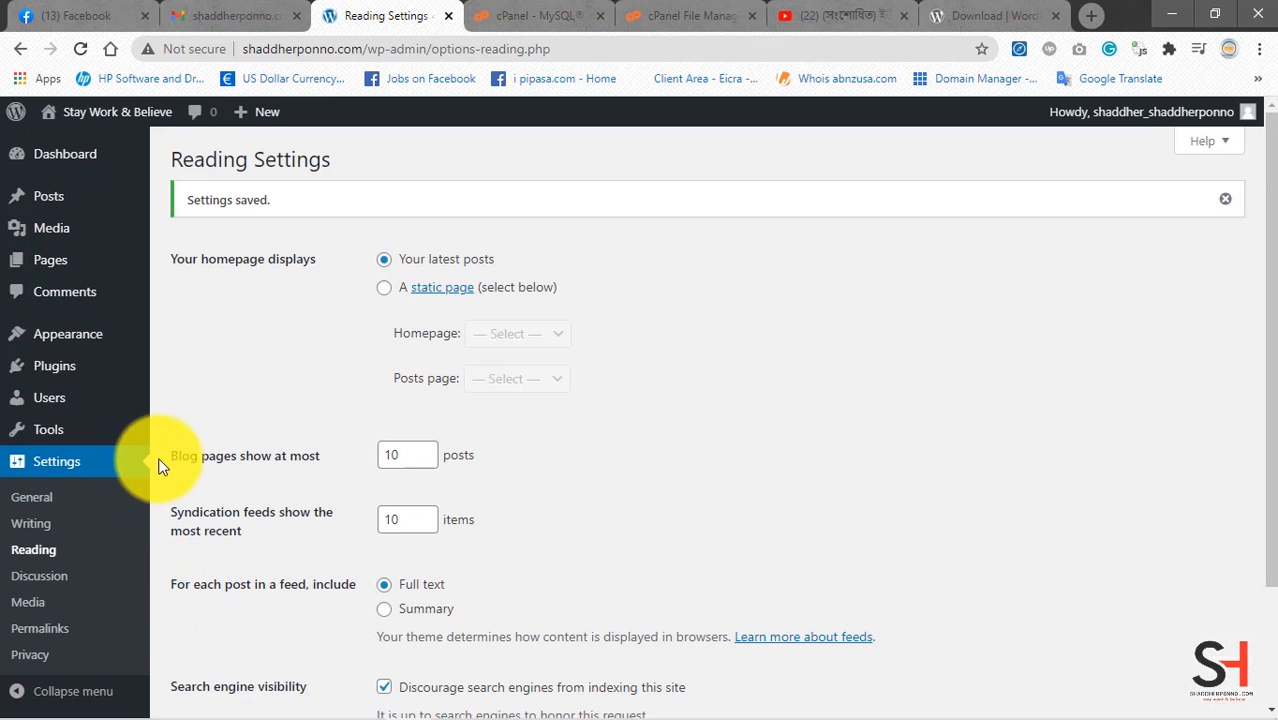
Open the Discussion Settings and review the default post, comment, email notification, moderation and disallowed-key options.
scroll(80, 499, down, 1)
click(99, 577)
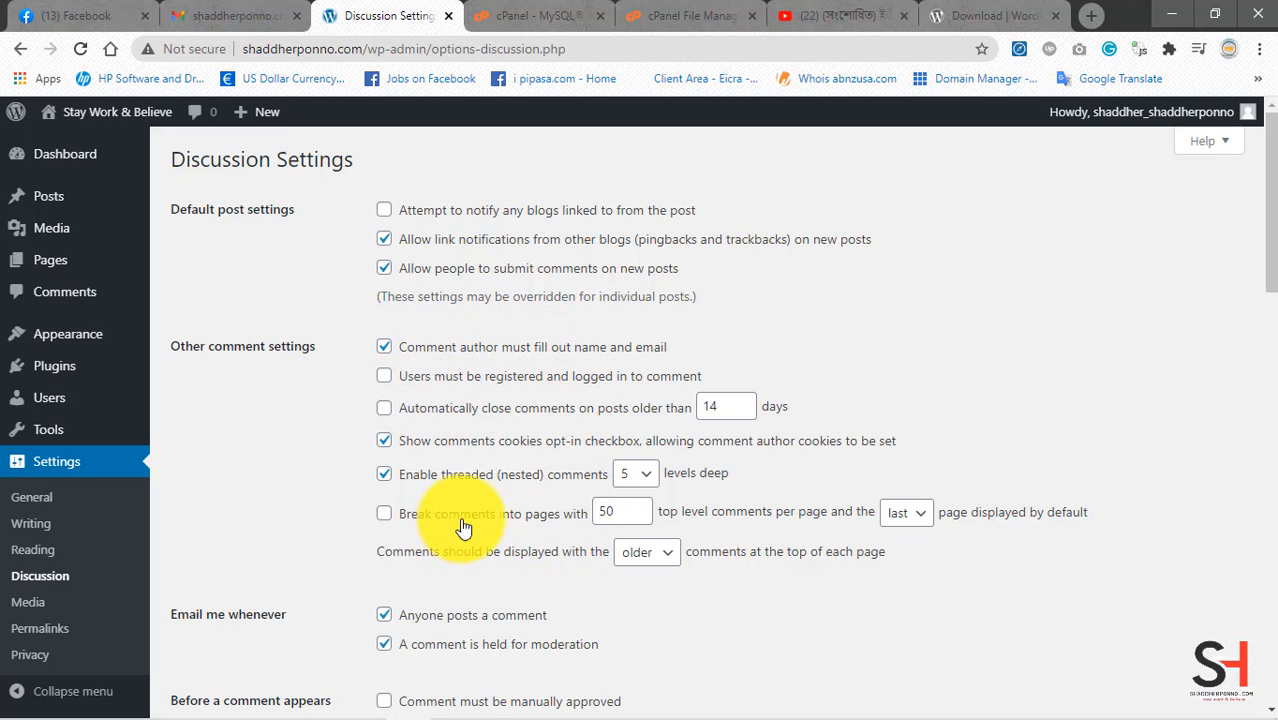
scroll(560, 548, down, 1)
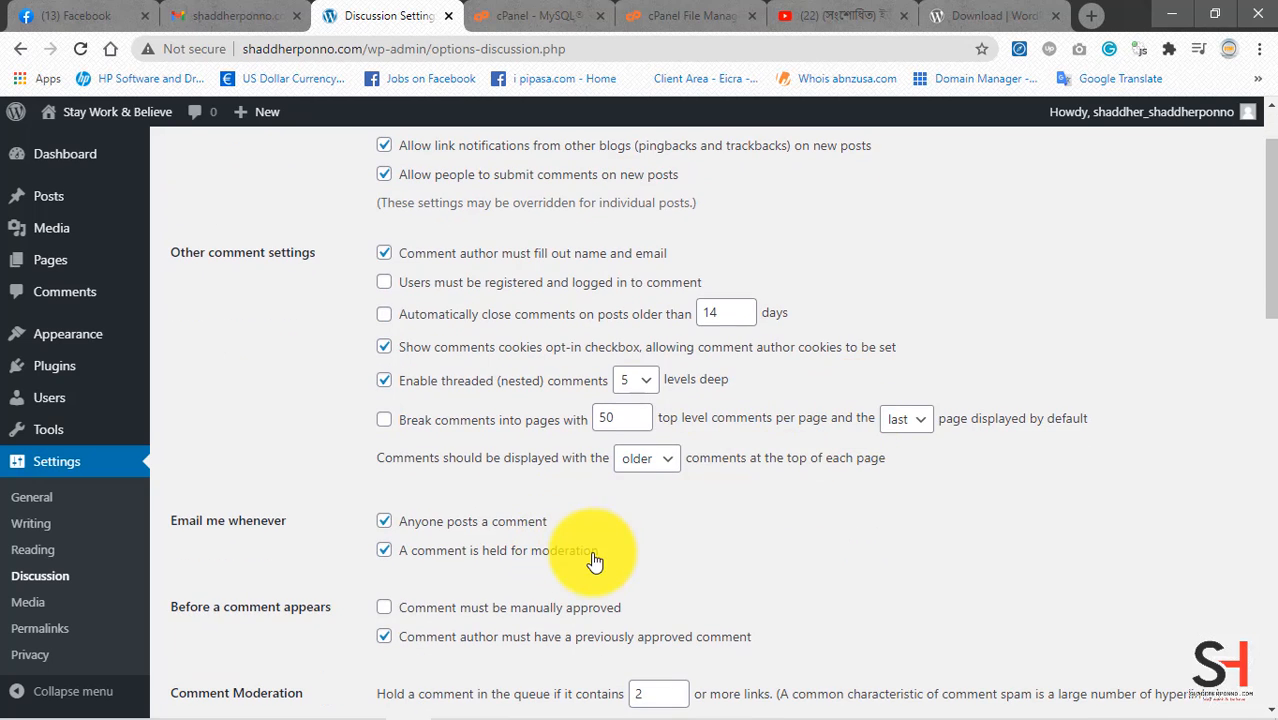
scroll(495, 555, down, 1)
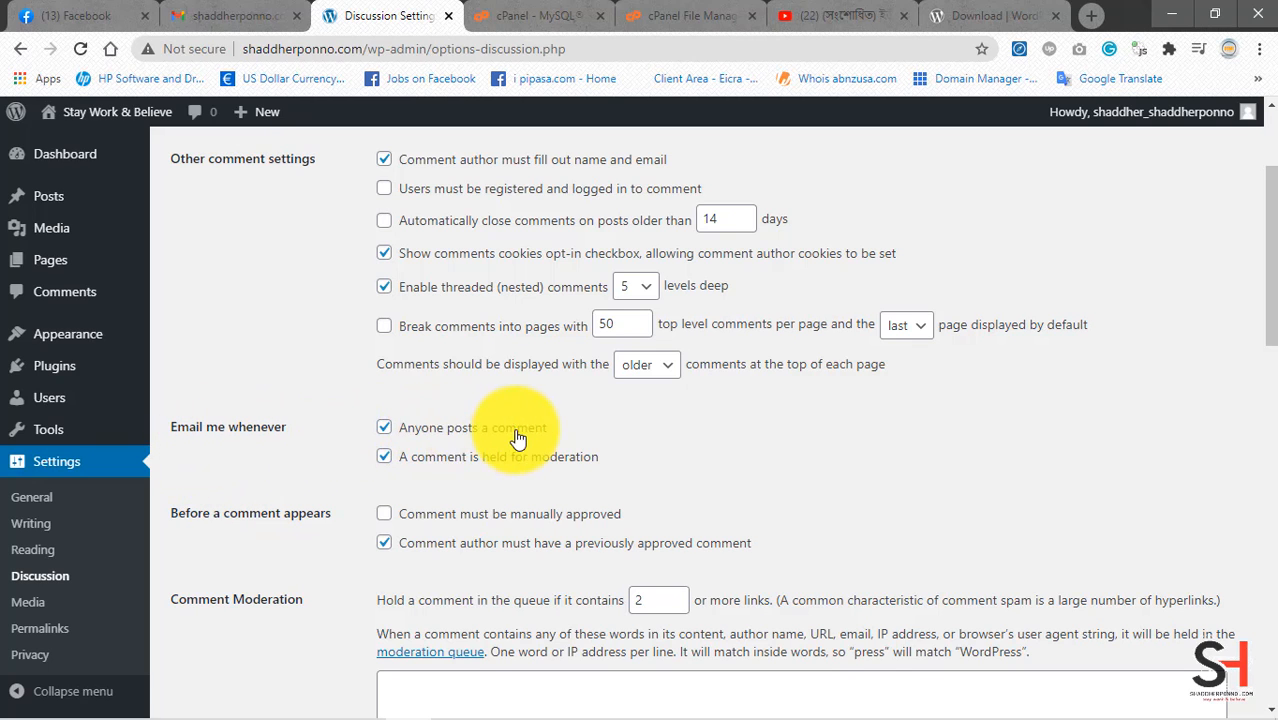
scroll(288, 496, down, 2)
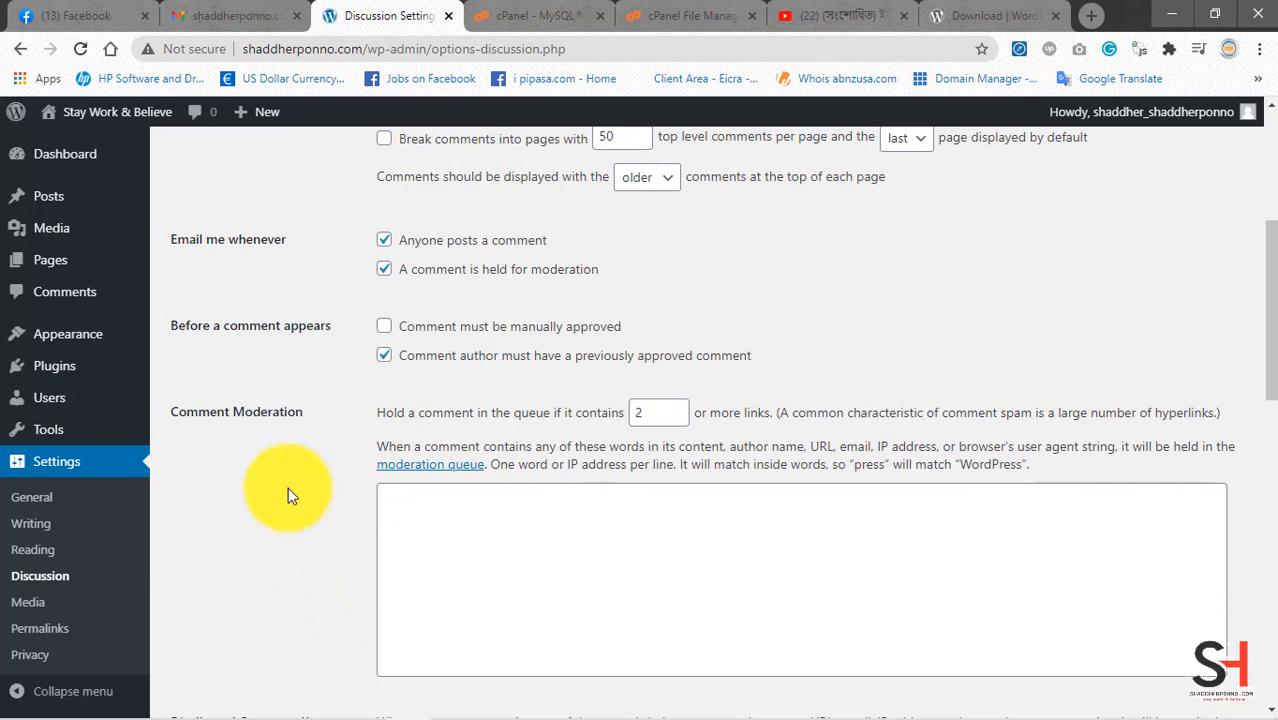
scroll(488, 511, down, 2)
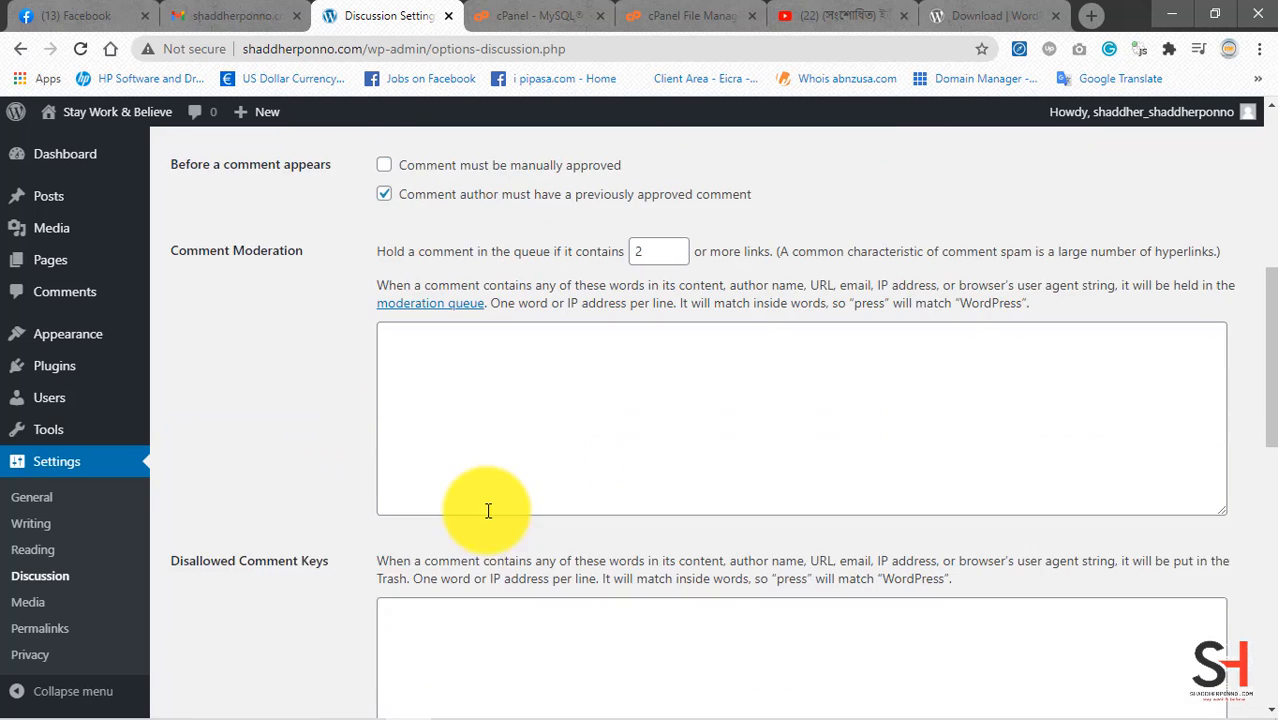
scroll(488, 511, down, 2)
scroll(464, 463, down, 2)
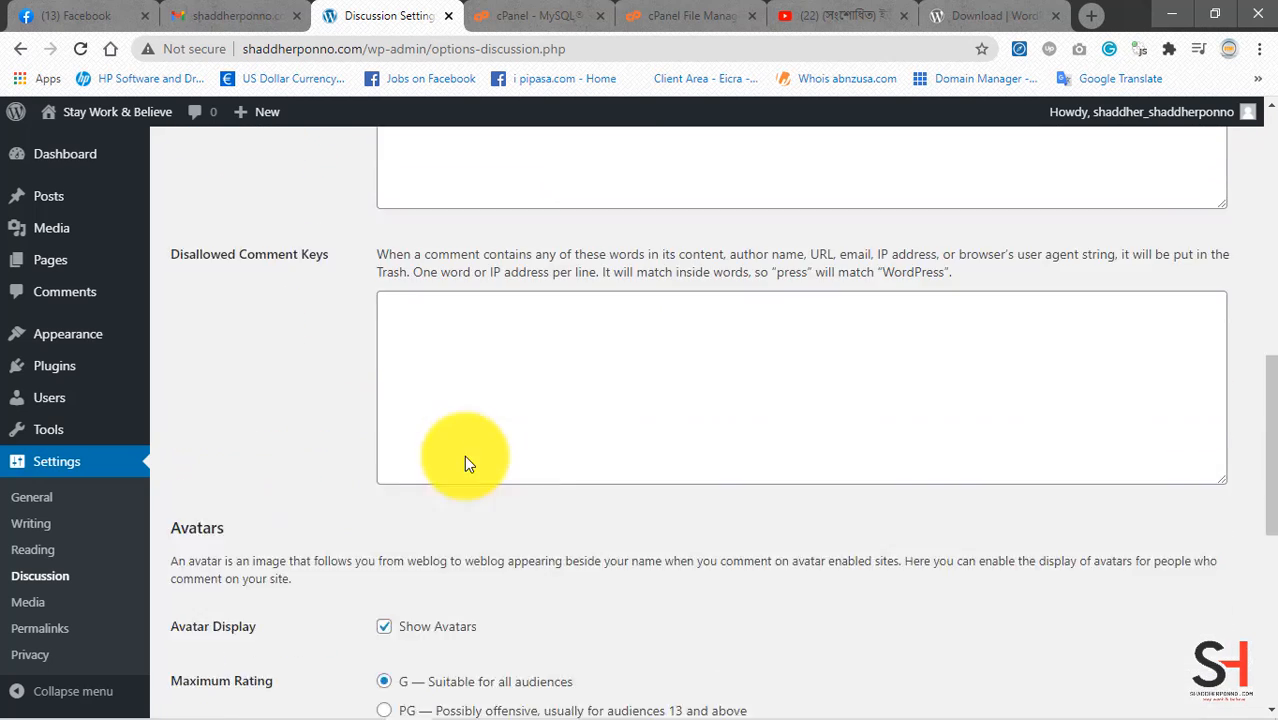
scroll(466, 462, down, 2)
scroll(275, 438, down, 1)
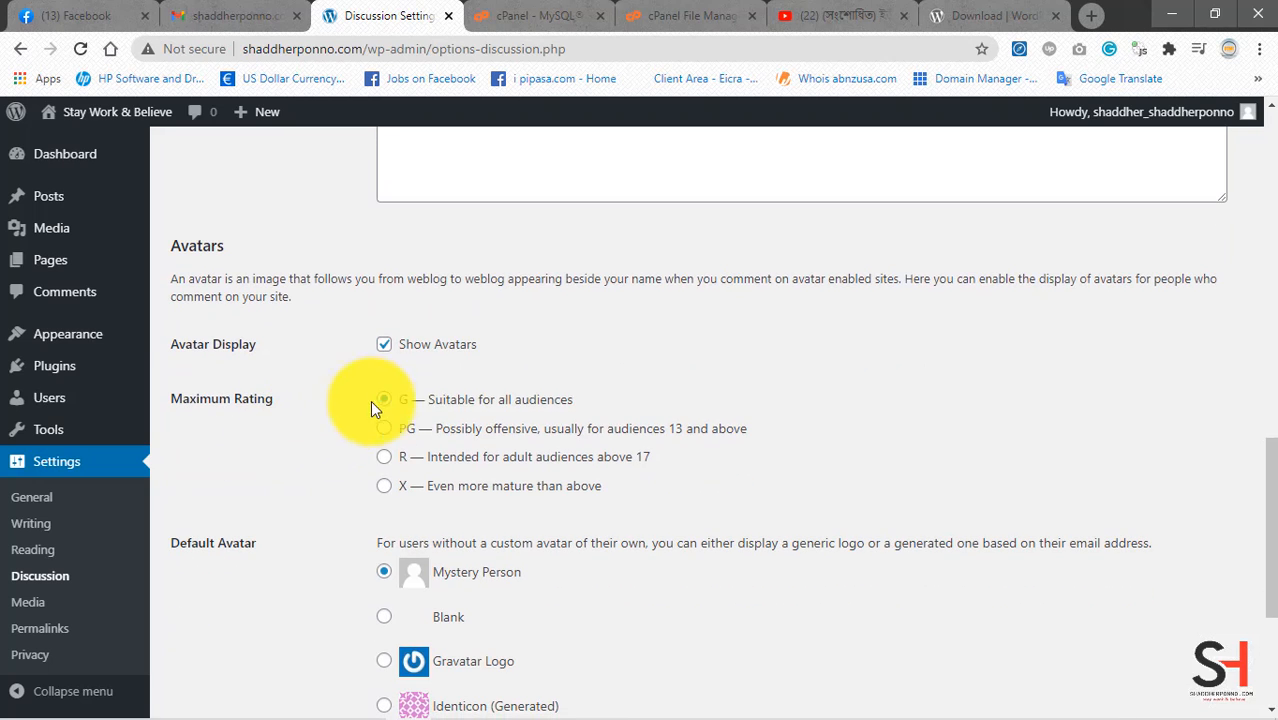
Review the avatar display and rating options, choose Mystery Person as the default avatar, and save the Discussion Settings.
scroll(400, 490, down, 2)
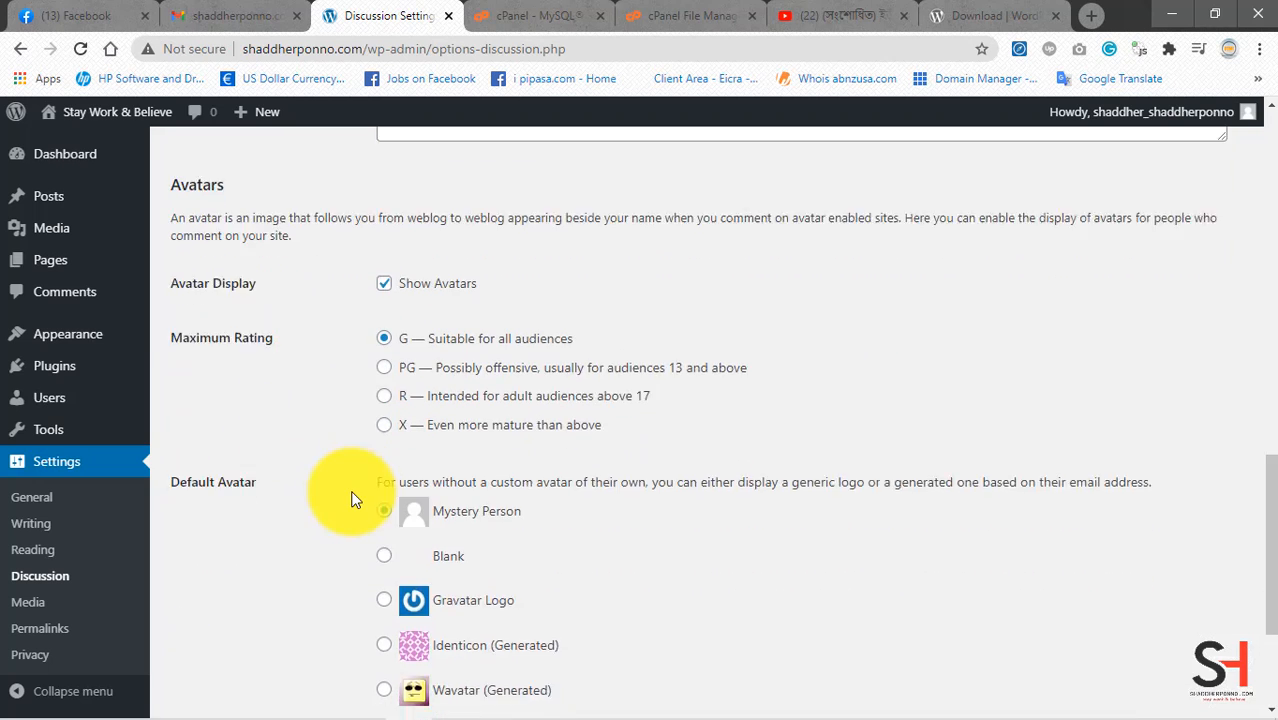
scroll(456, 446, down, 1)
scroll(456, 446, down, 1)
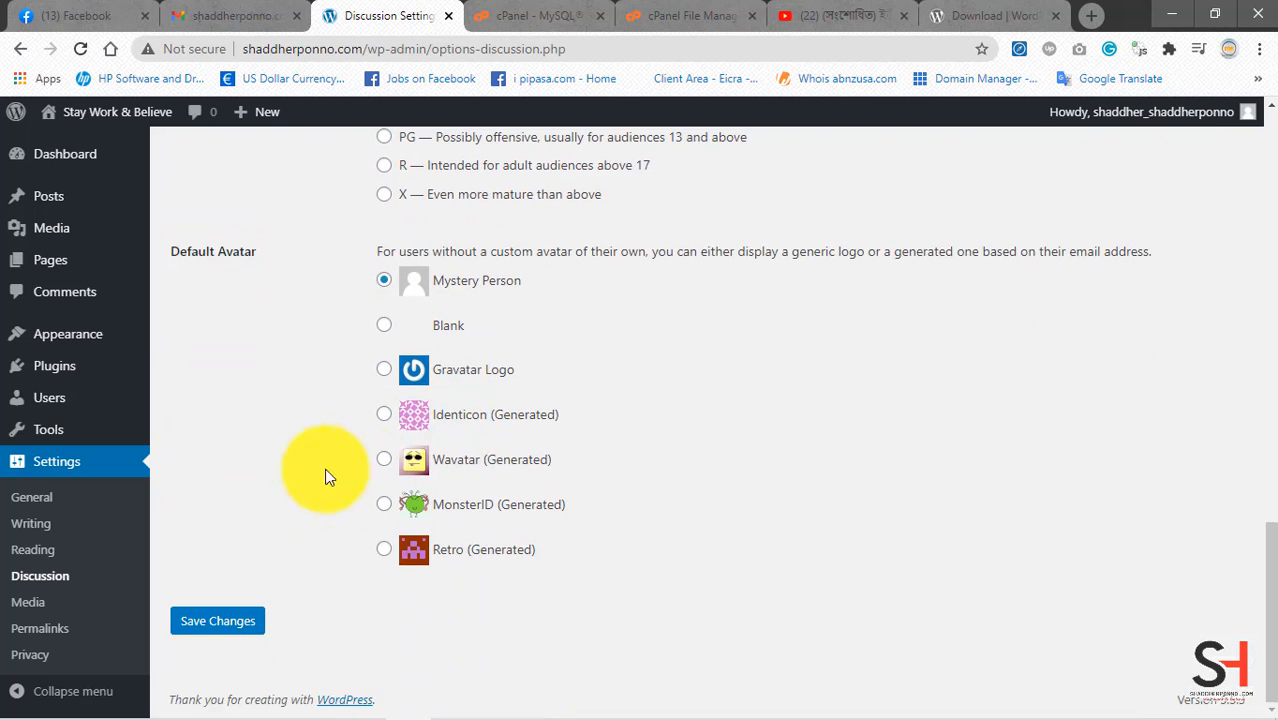
scroll(380, 403, up, 1)
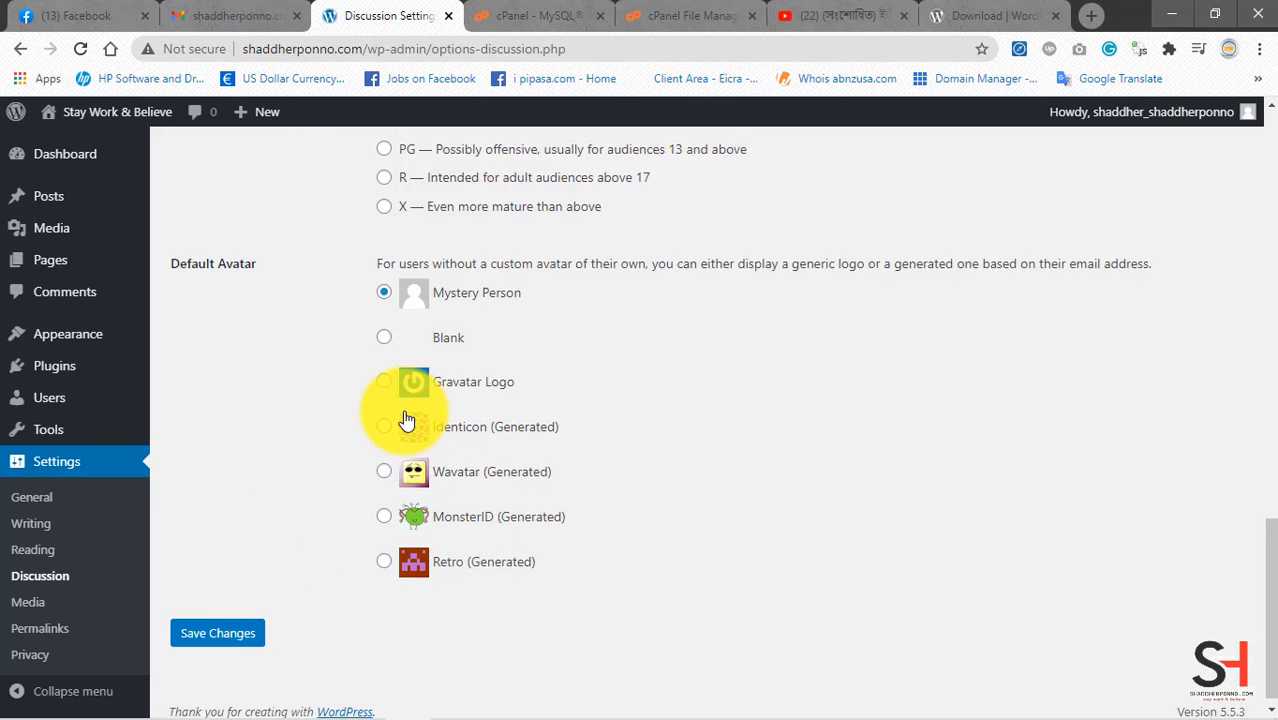
click(384, 421)
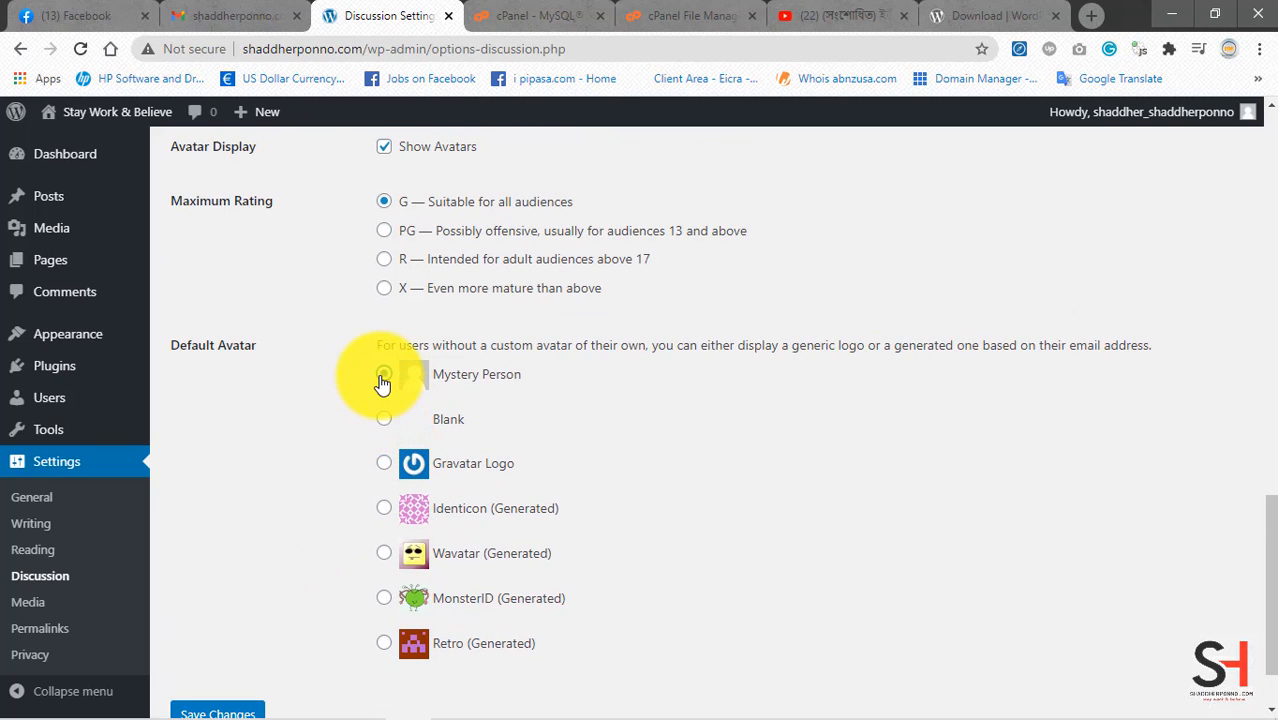
scroll(357, 465, up, 1)
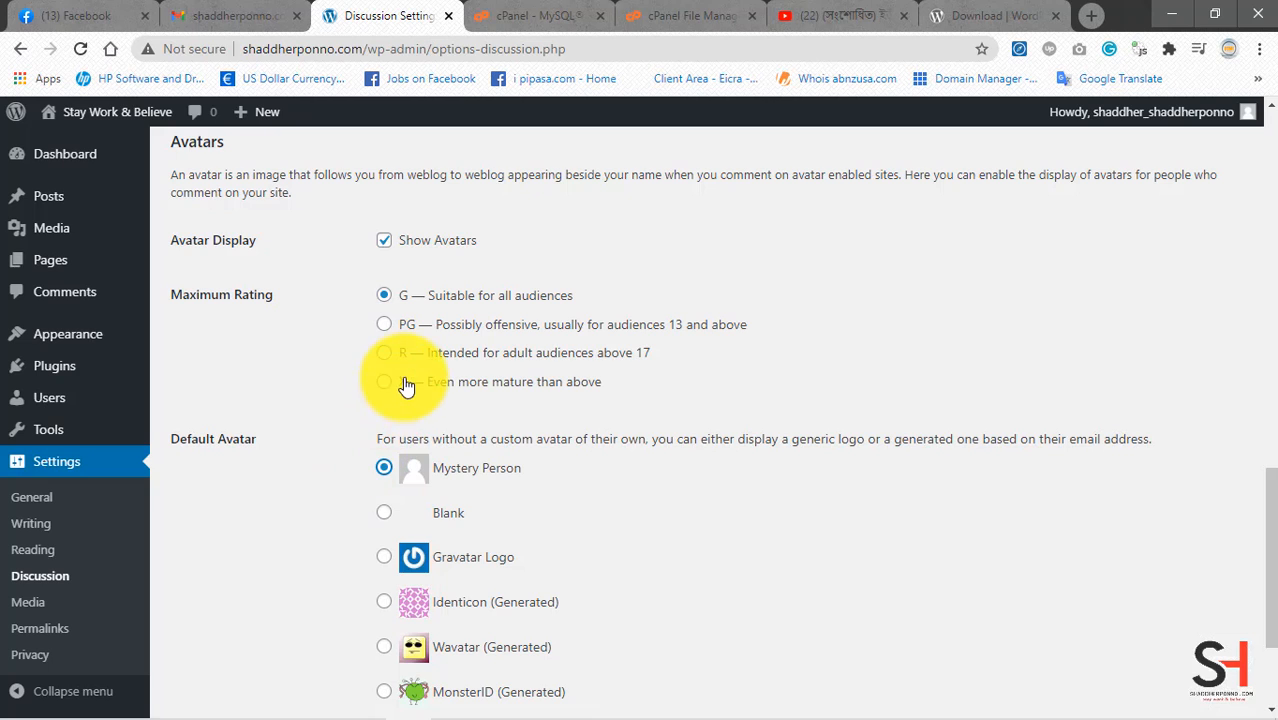
scroll(244, 619, down, 2)
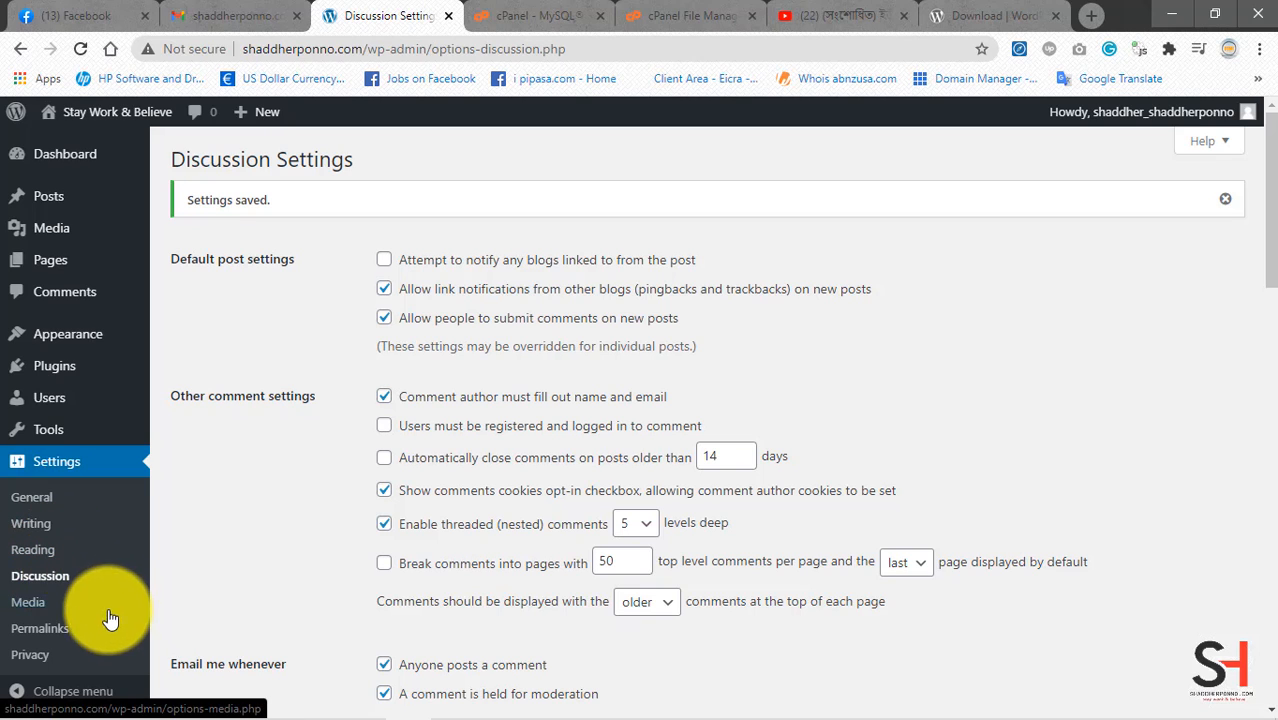
In the Media Settings, review the image sizes and set the thumbnail height to 164 pixels.
click(35, 608)
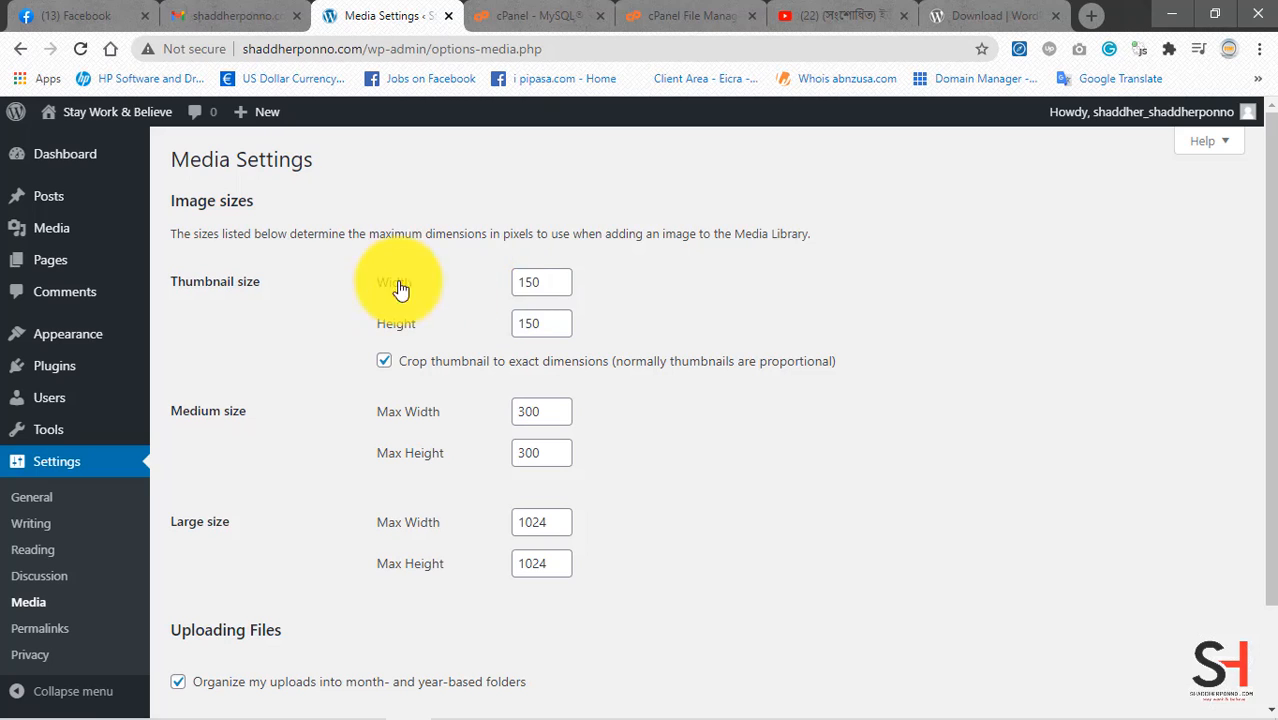
drag(549, 278, 488, 283)
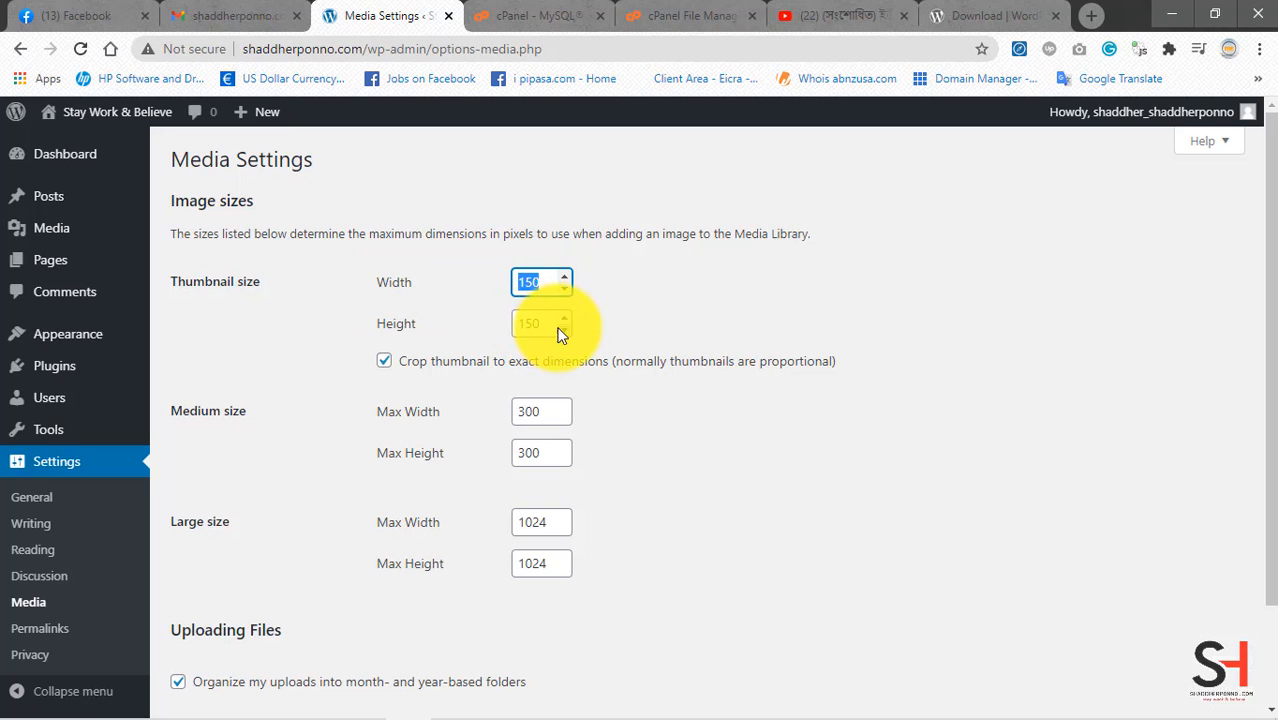
drag(562, 319, 502, 315)
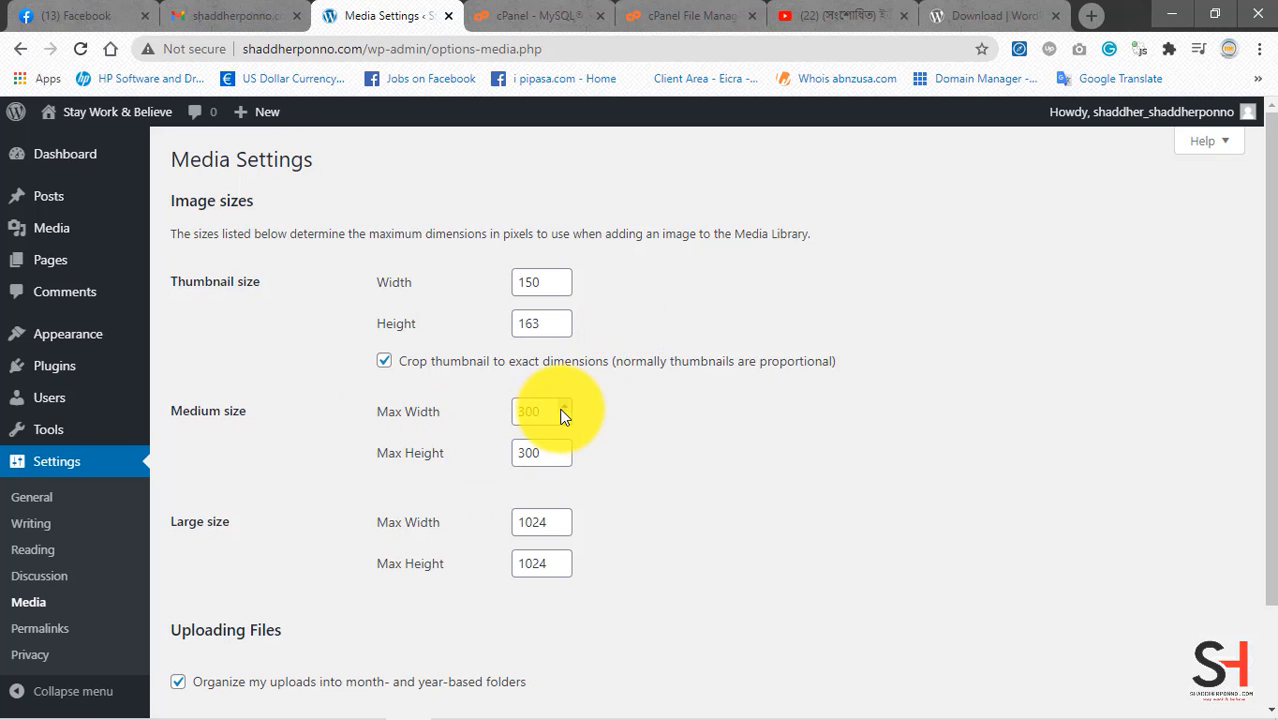
scroll(260, 524, down, 1)
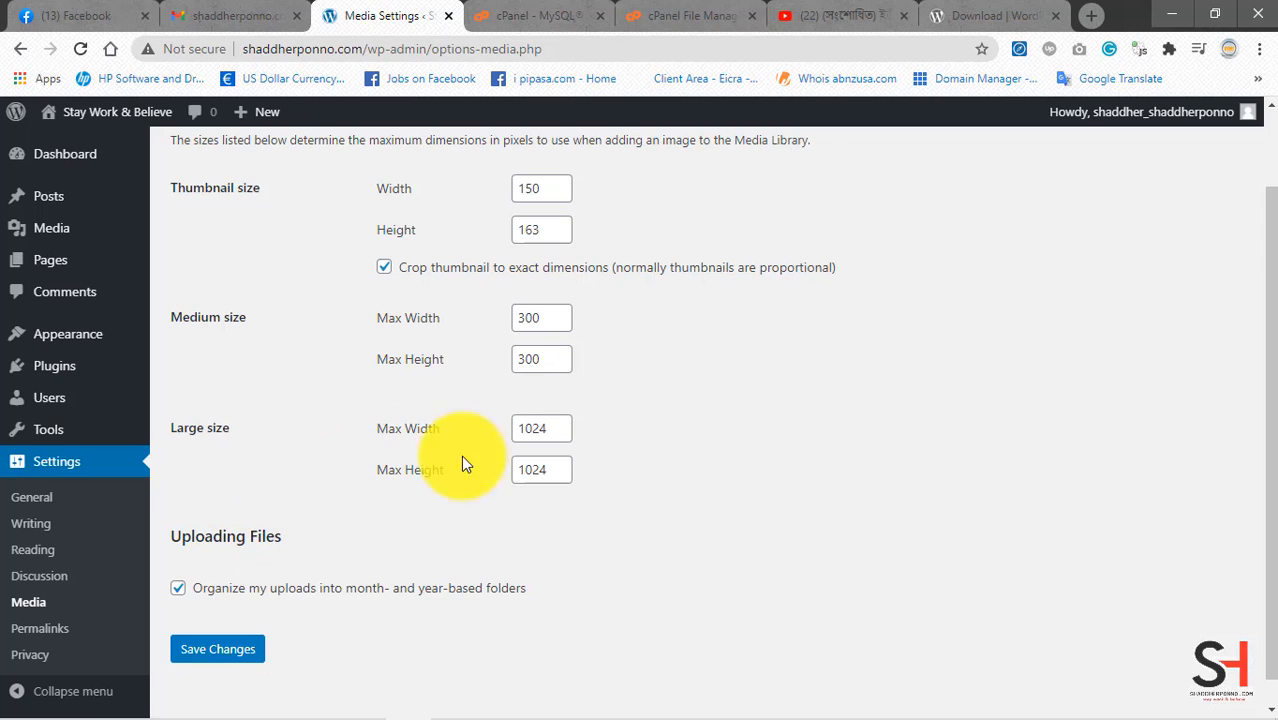
scroll(337, 528, down, 1)
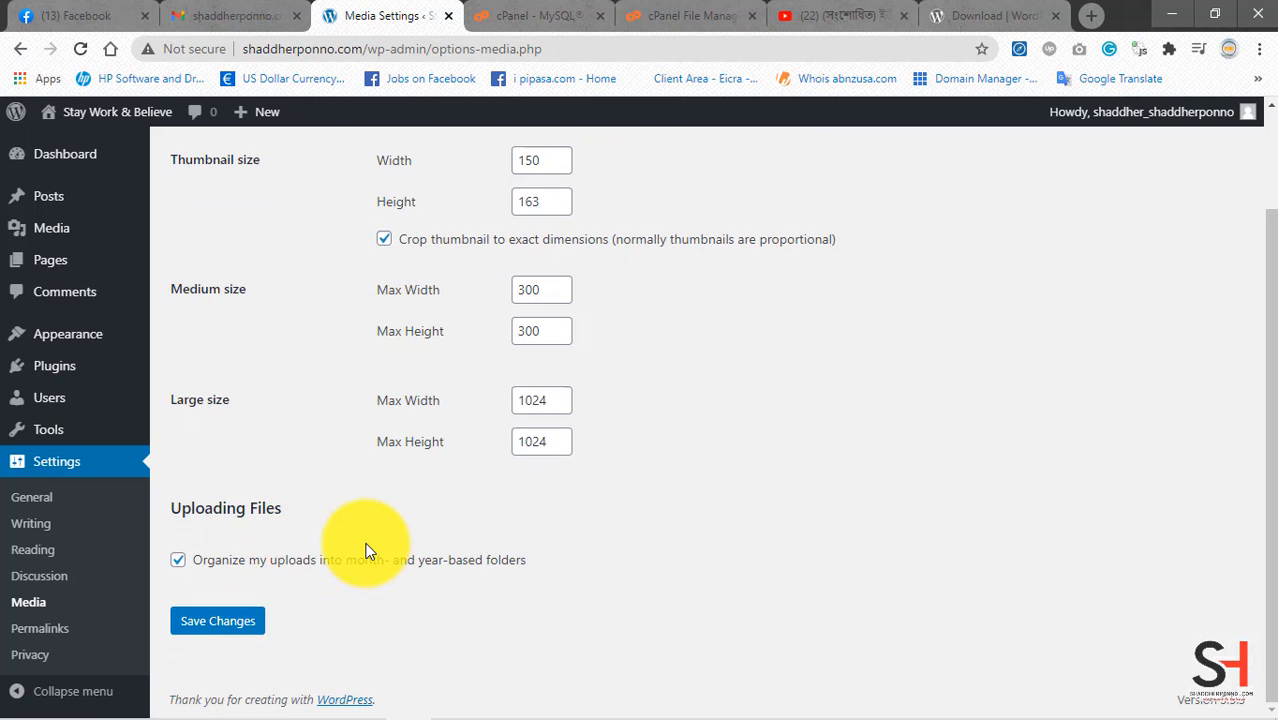
scroll(366, 551, up, 2)
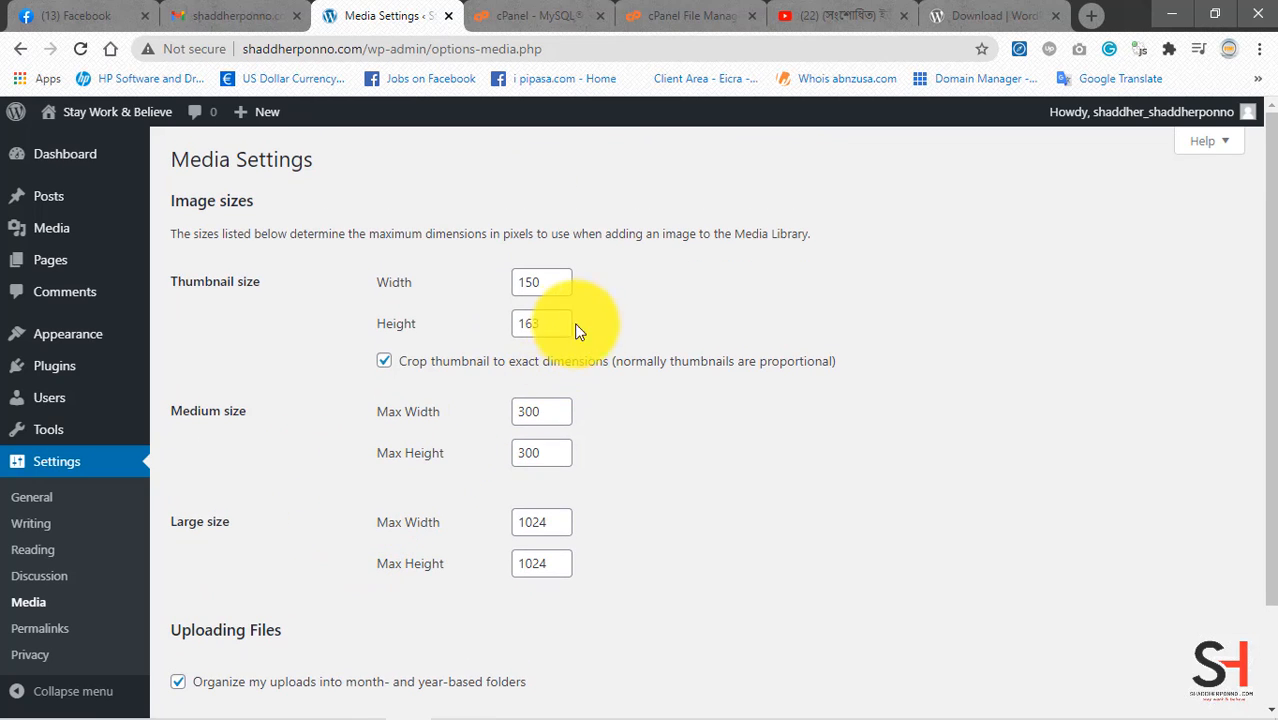
triple_click(644, 291)
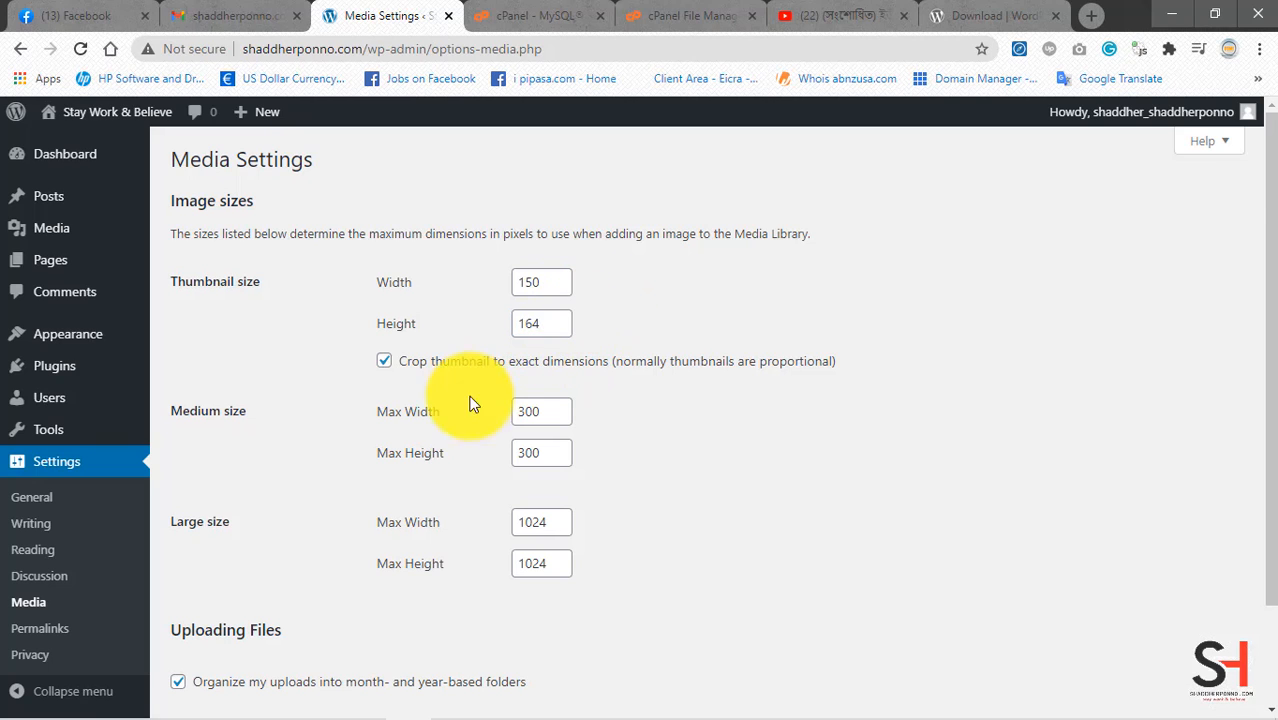
scroll(335, 470, down, 2)
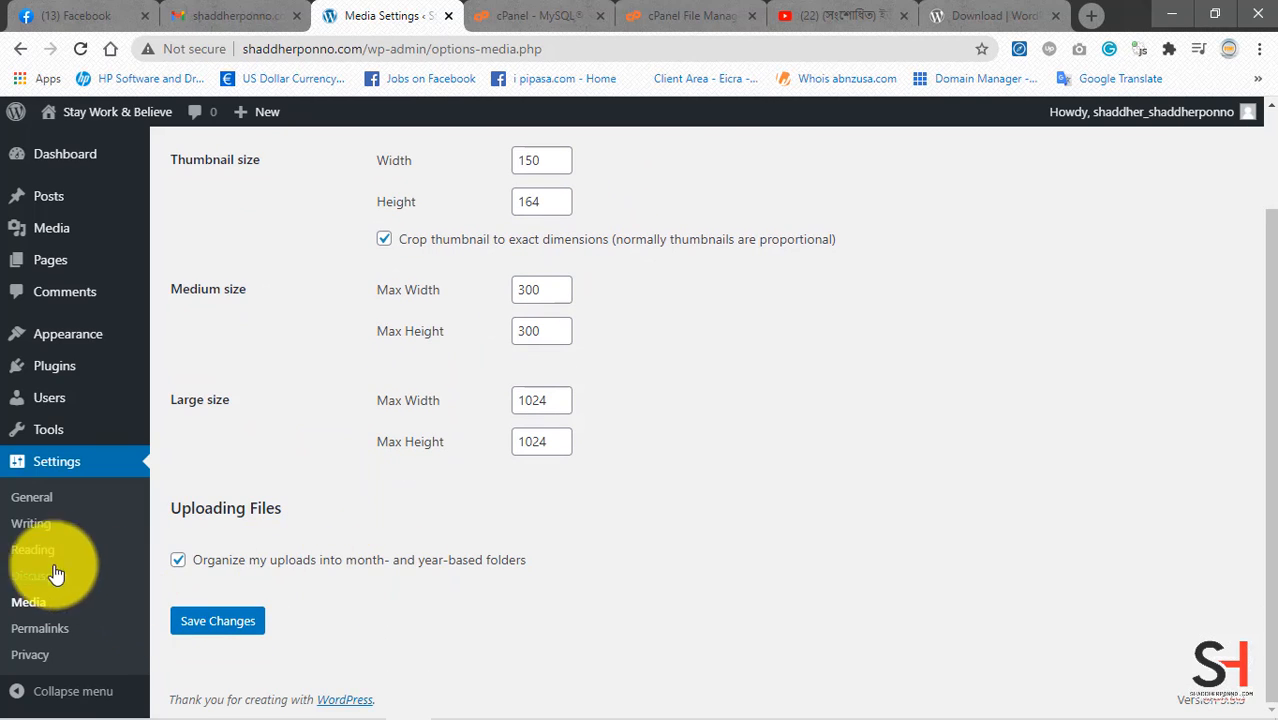
In the Permalink Settings, choose the Post name structure, leave the category and tag bases blank, and save.
click(60, 632)
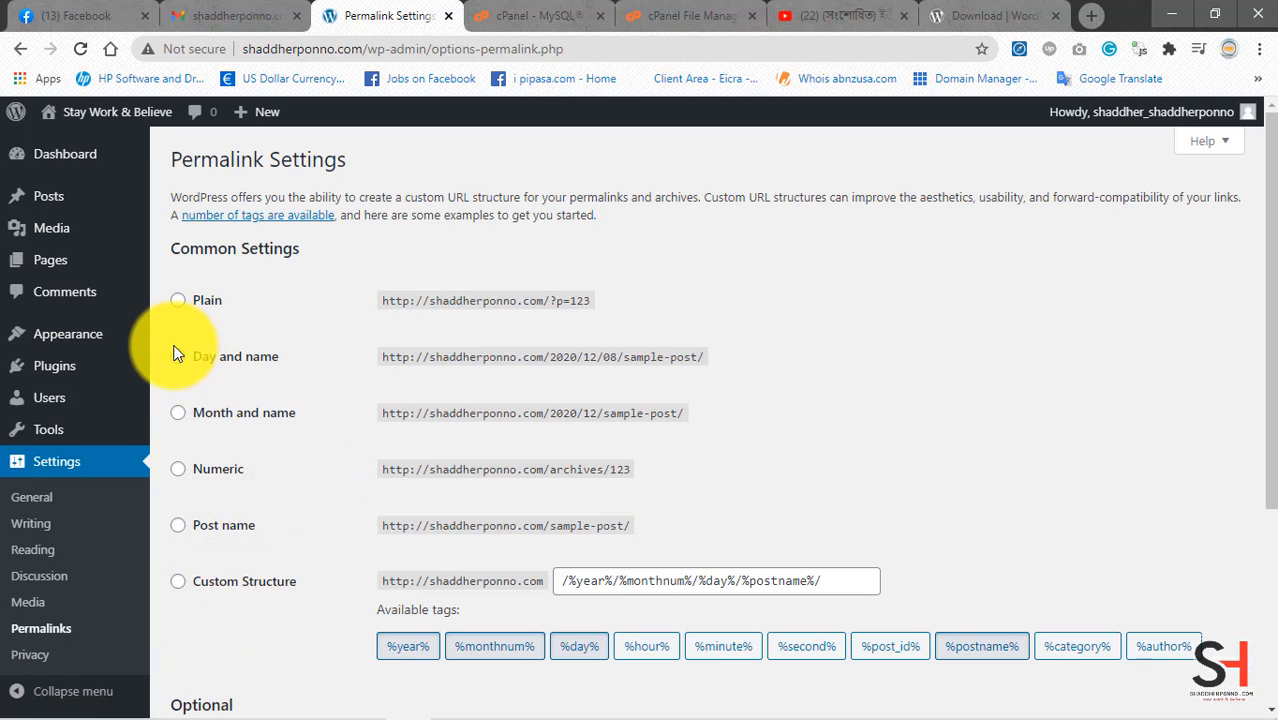
scroll(353, 524, down, 1)
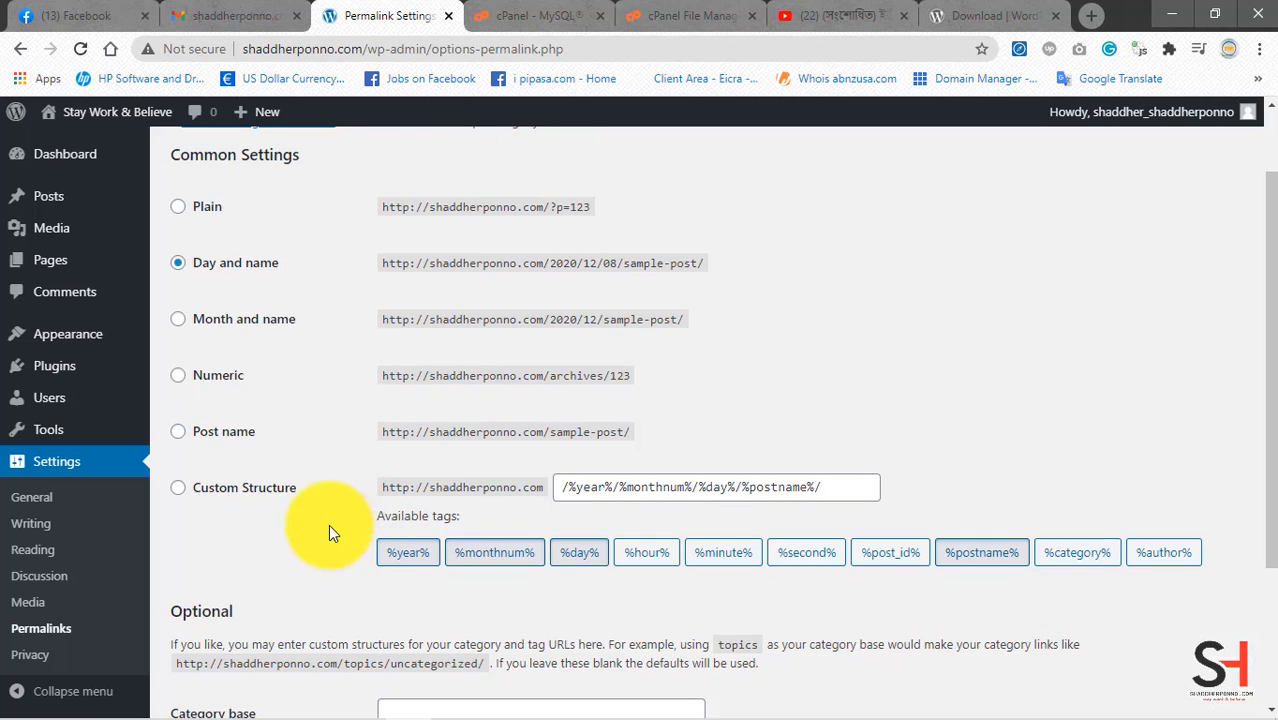
click(179, 436)
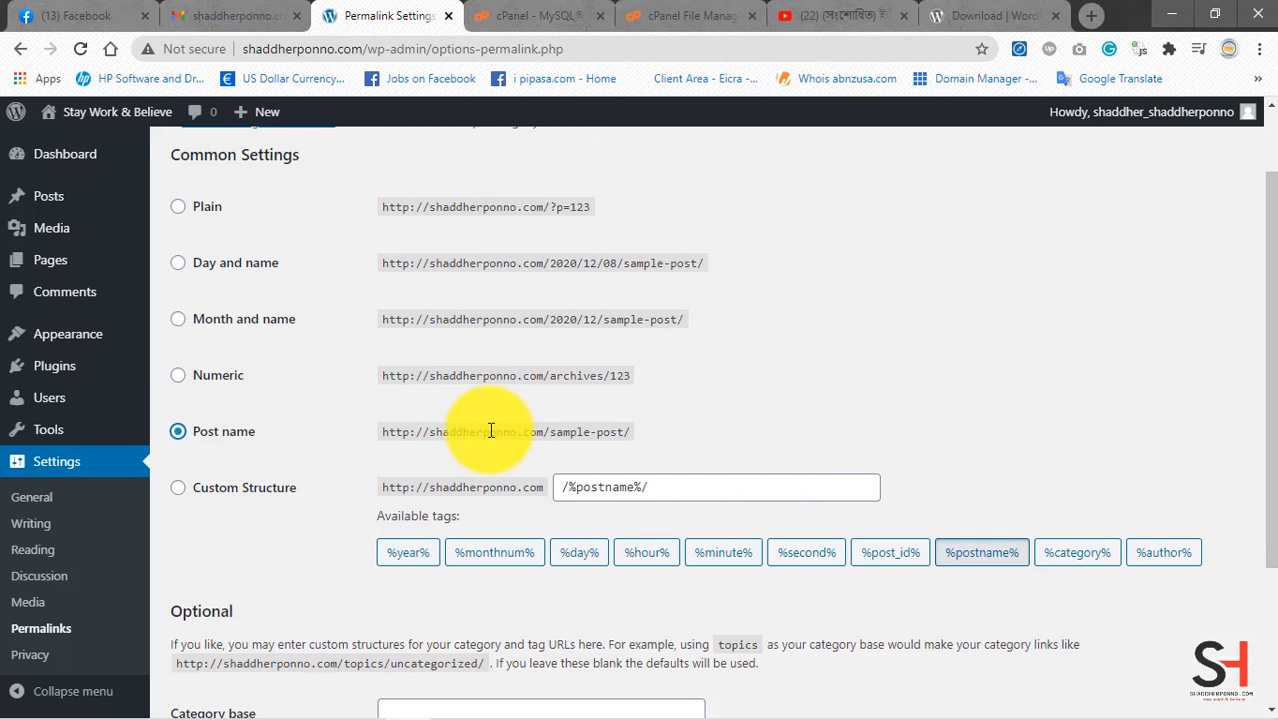
scroll(372, 488, down, 1)
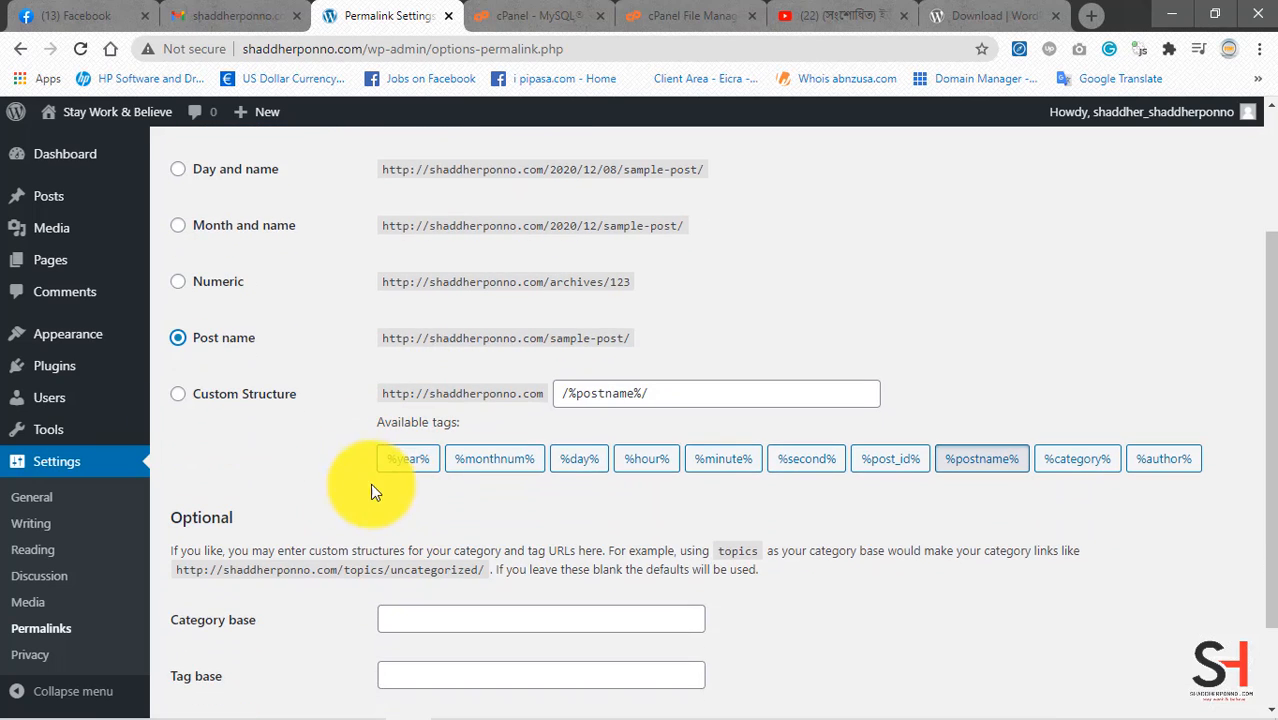
scroll(251, 484, down, 1)
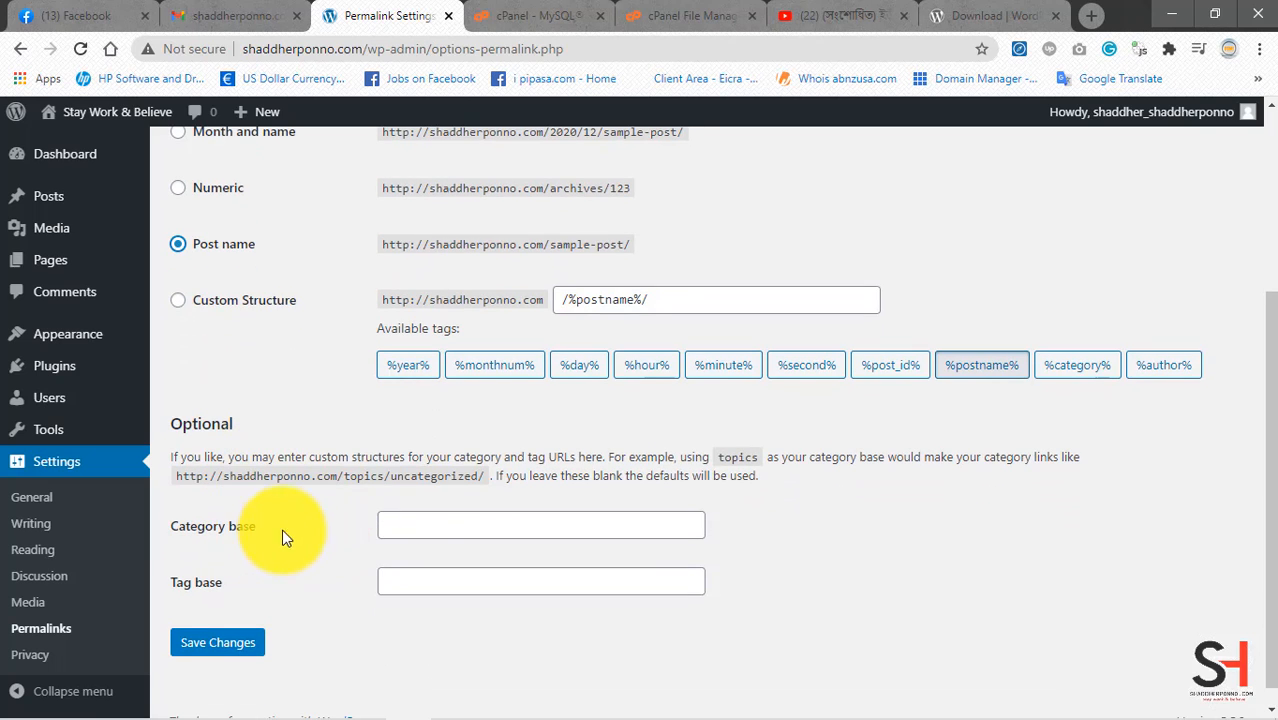
scroll(259, 572, down, 1)
click(229, 622)
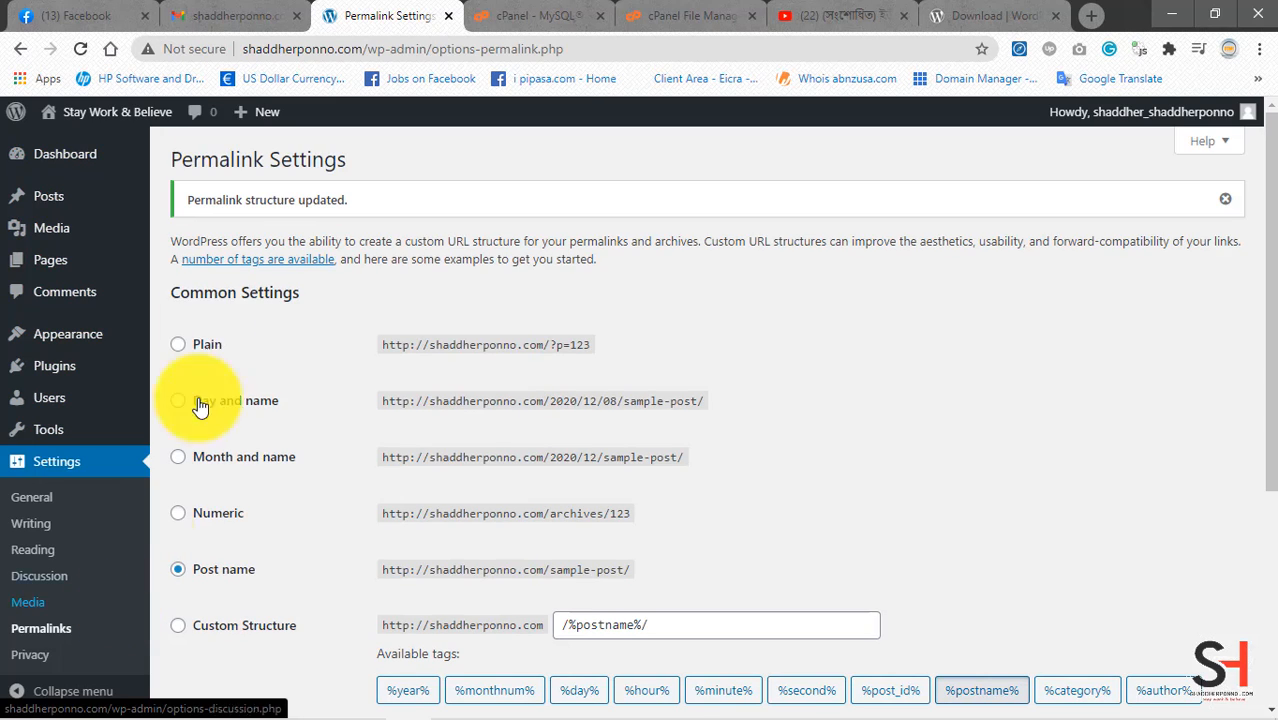
Open the Privacy Settings and check the options for the site's privacy policy page.
scroll(124, 535, down, 2)
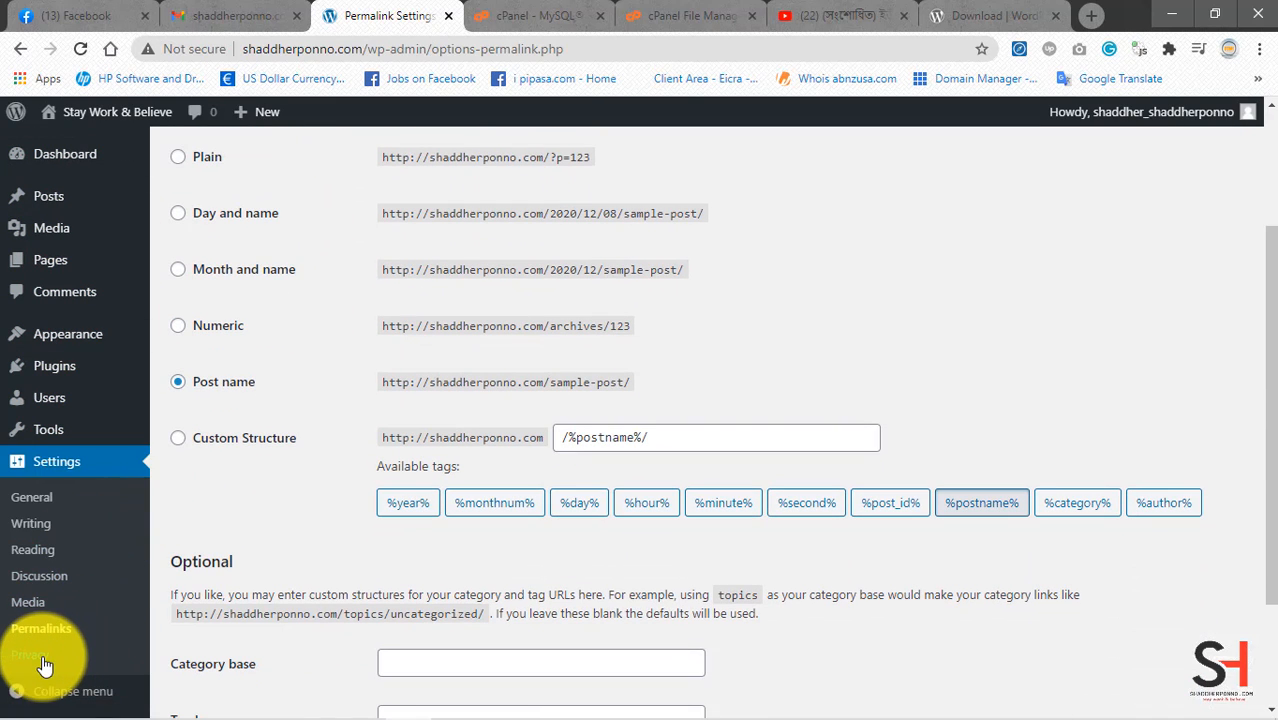
click(42, 659)
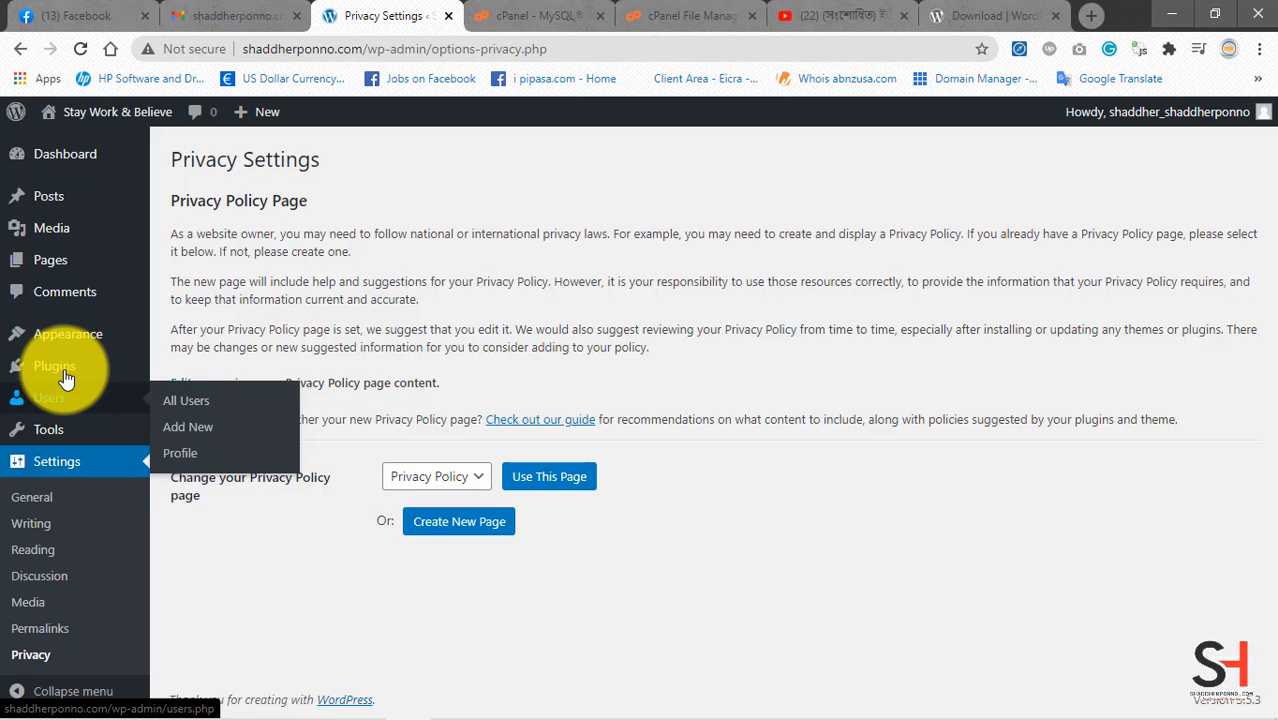
Open the theme customizer, look over the Twenty Twenty homepage preview, and open the list of installed themes.
mouse_move(67, 376)
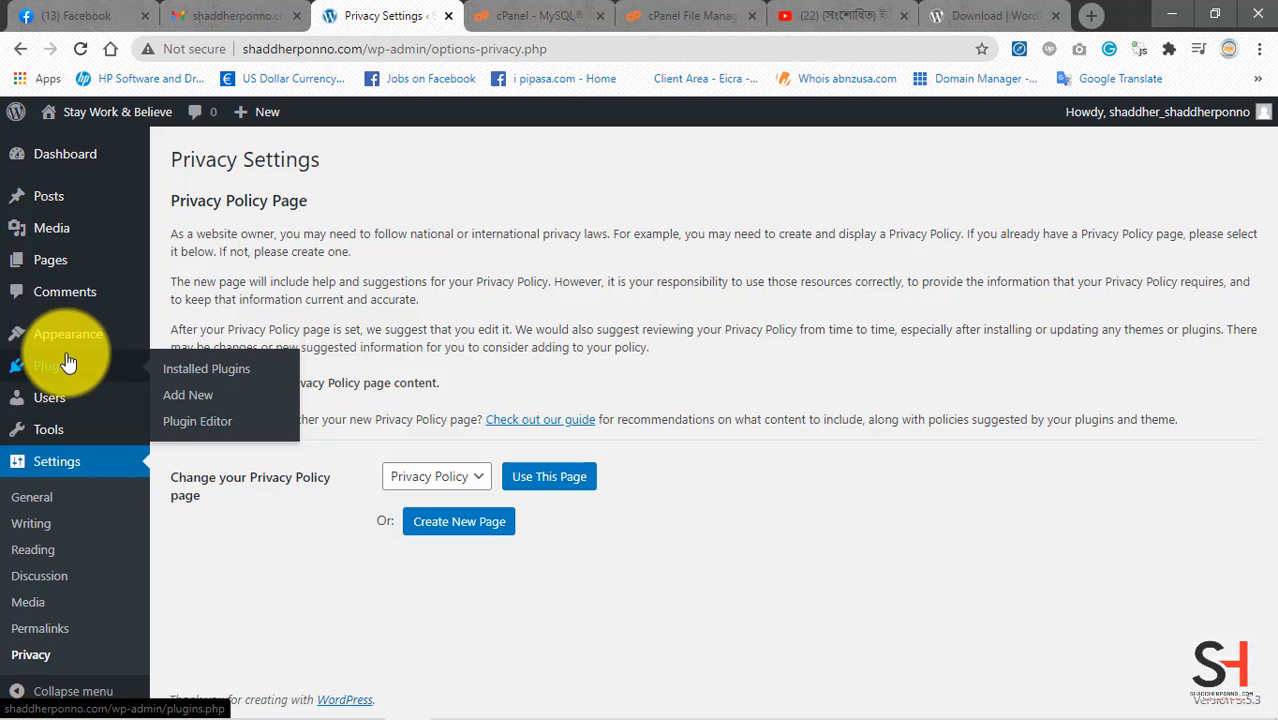
mouse_move(76, 345)
click(193, 368)
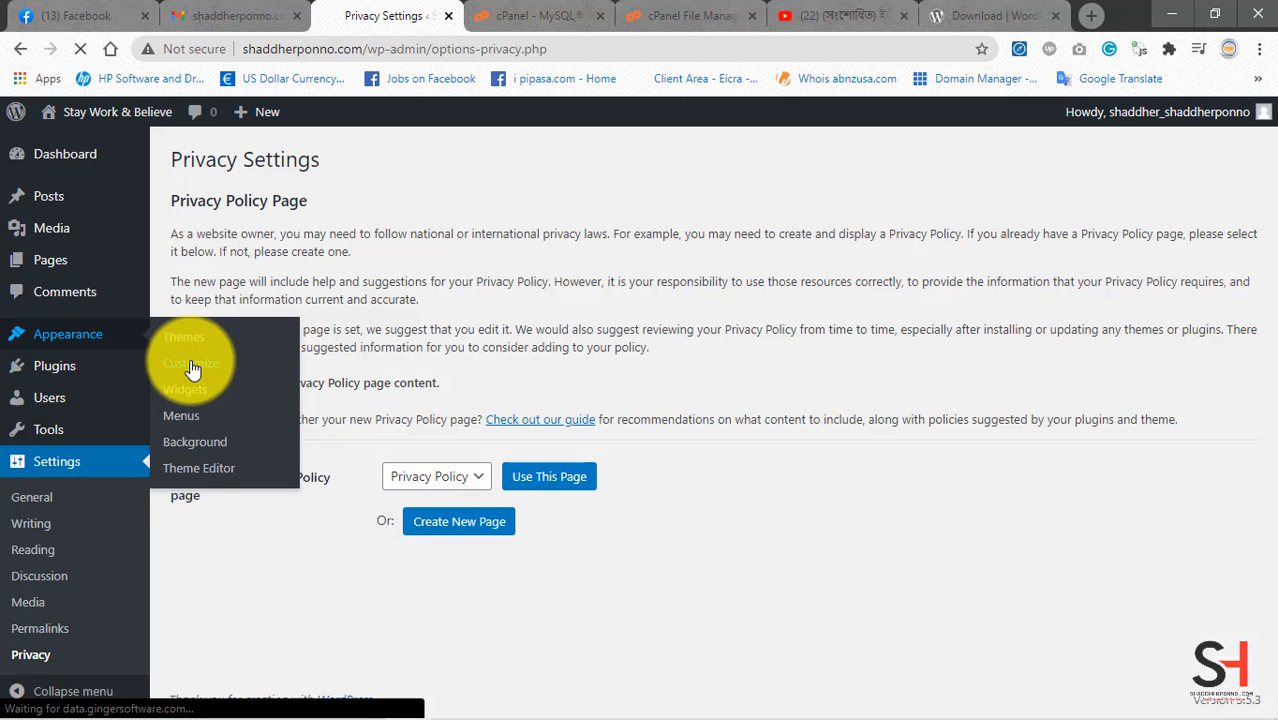
mouse_move(145, 385)
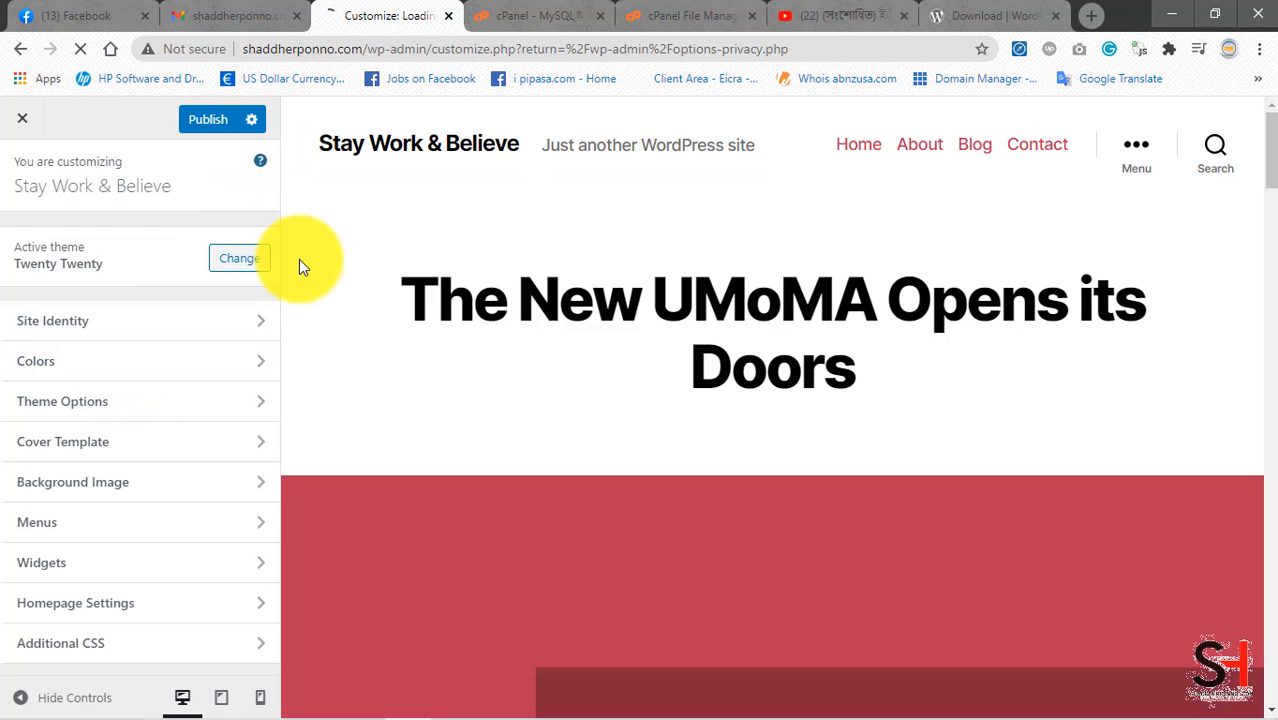
scroll(520, 280, down, 10)
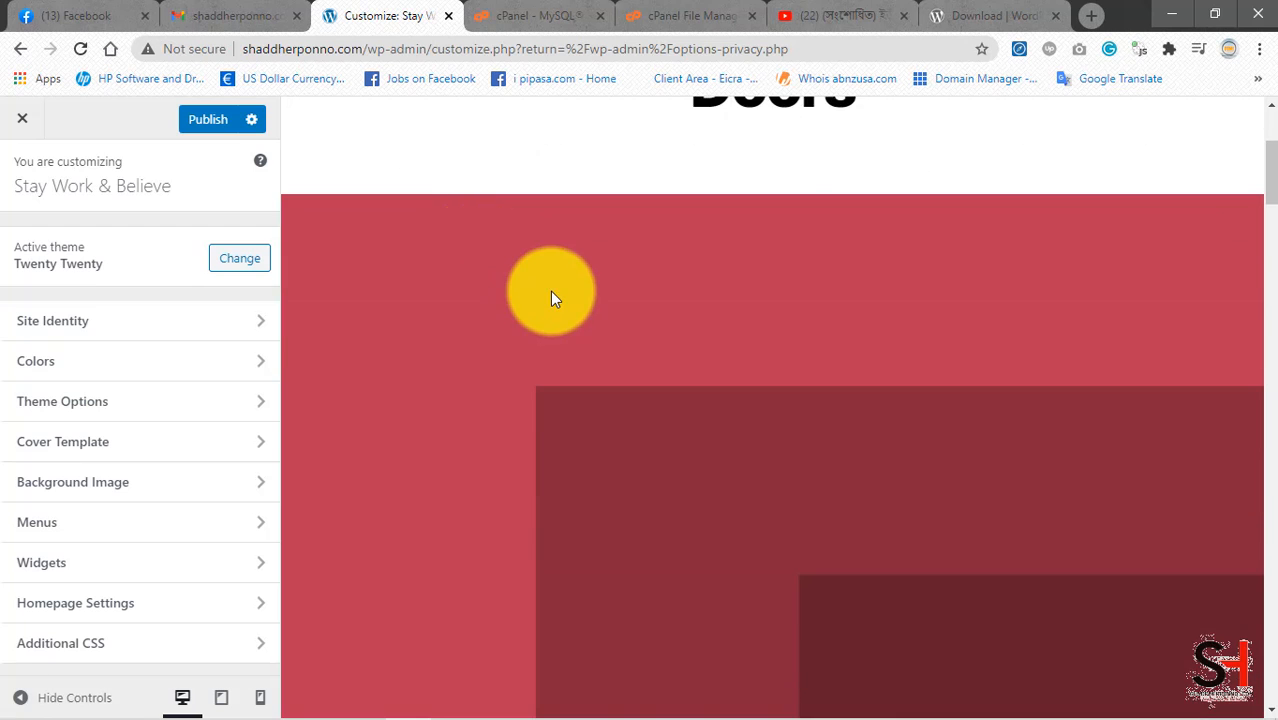
scroll(539, 296, down, 10)
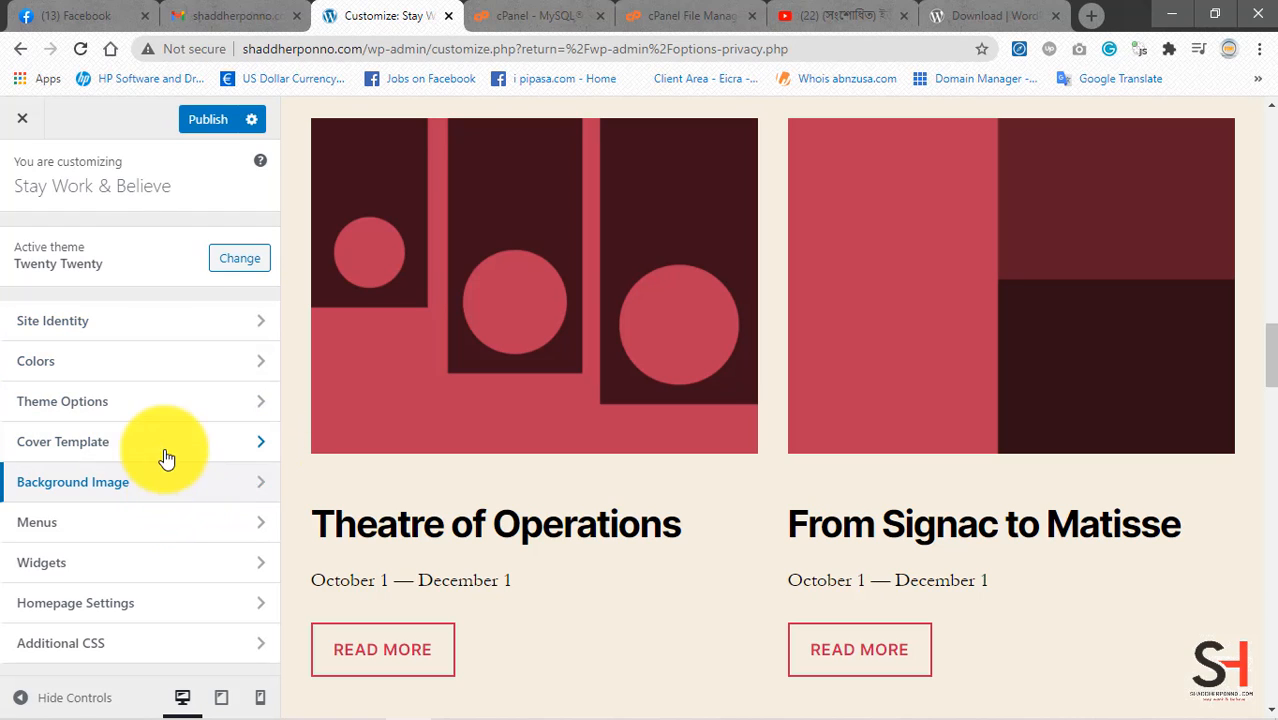
click(238, 259)
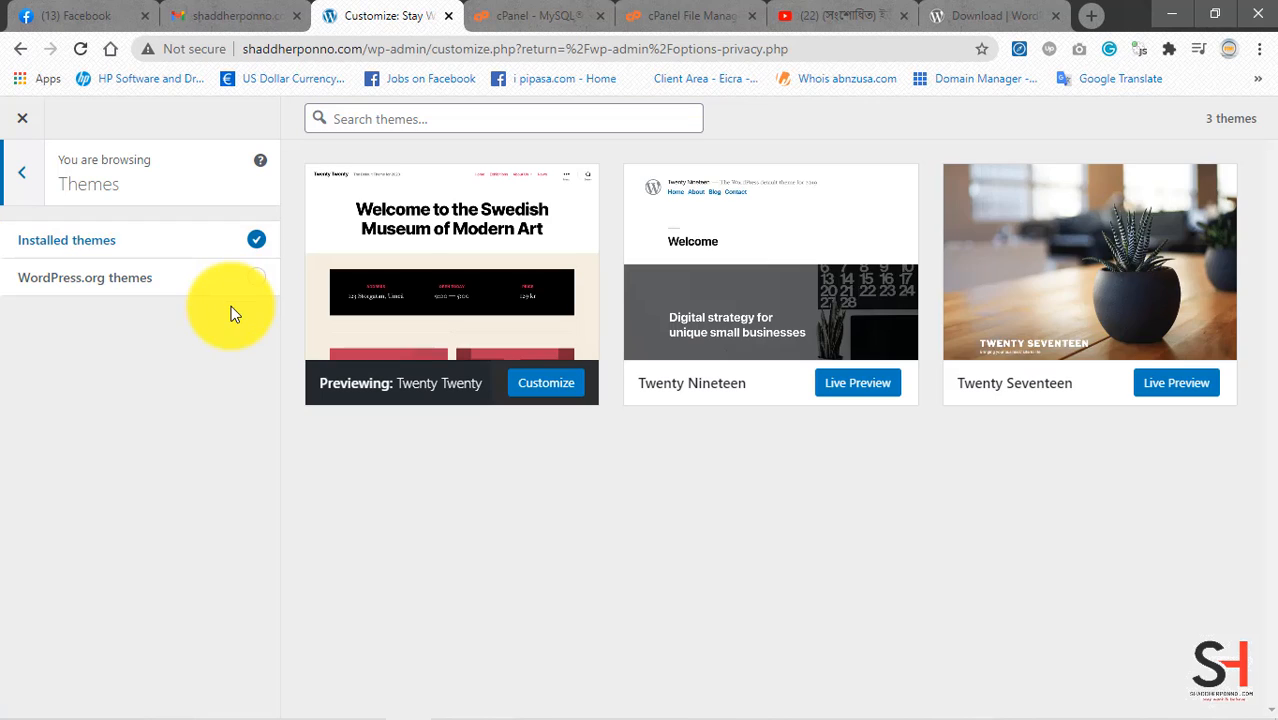
Switch the theme browser to the WordPress.org themes and look through the available designs.
click(255, 283)
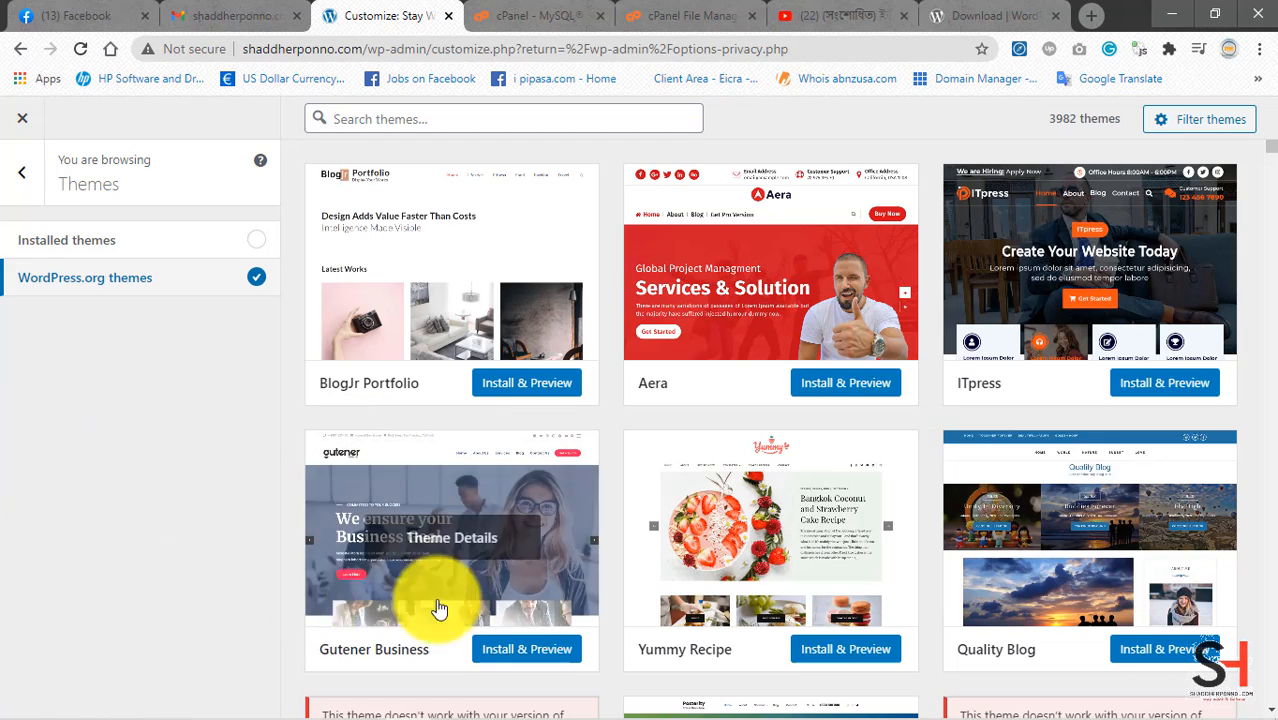
scroll(913, 476, down, 8)
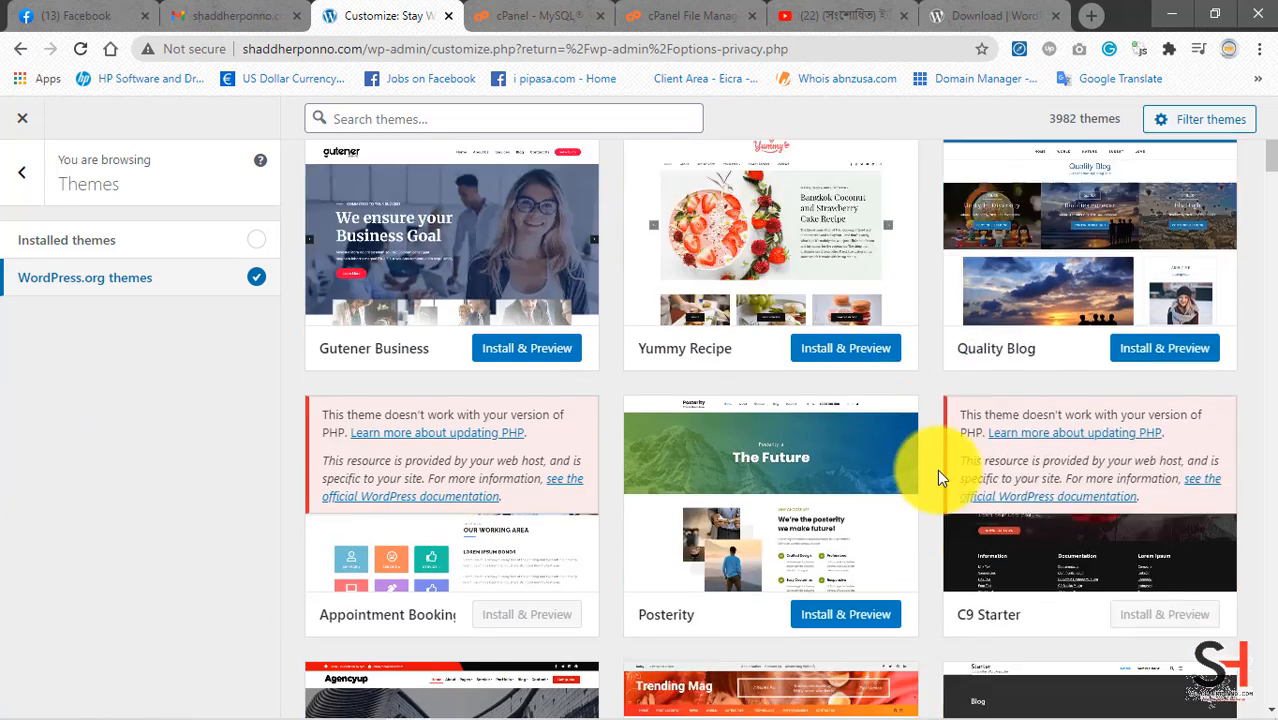
scroll(806, 476, down, 3)
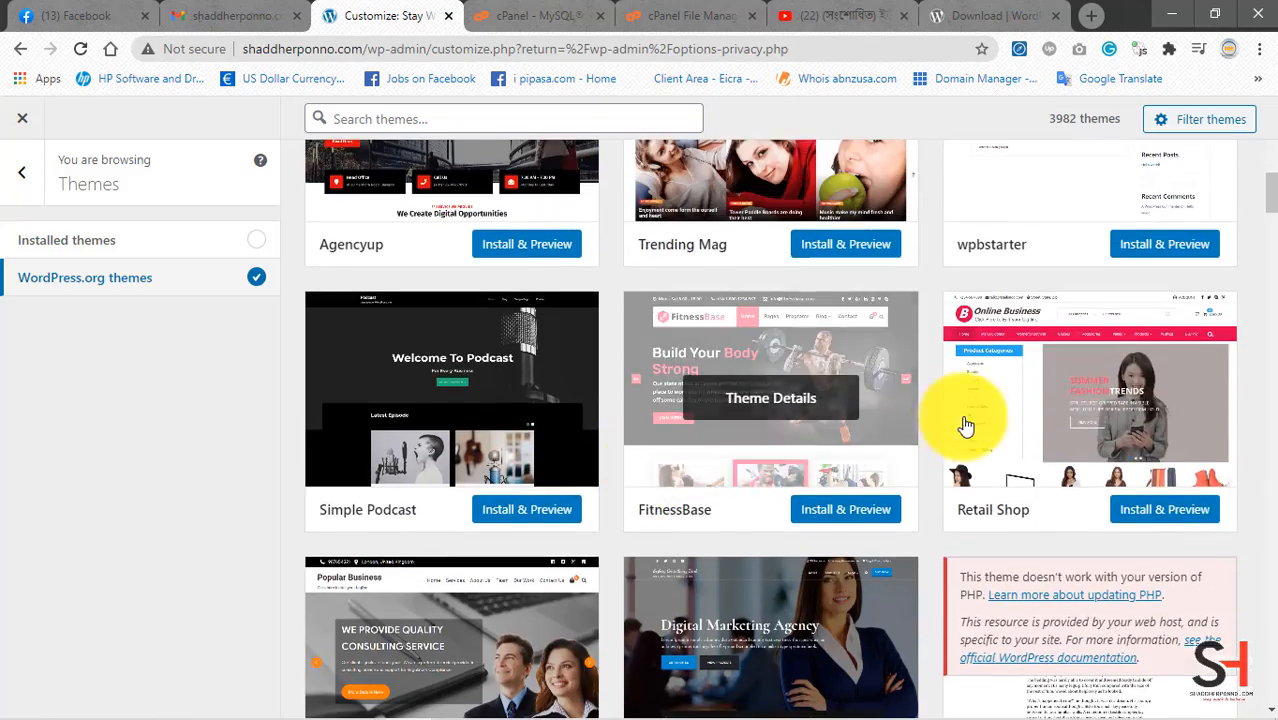
scroll(522, 528, down, 1)
scroll(849, 447, down, 3)
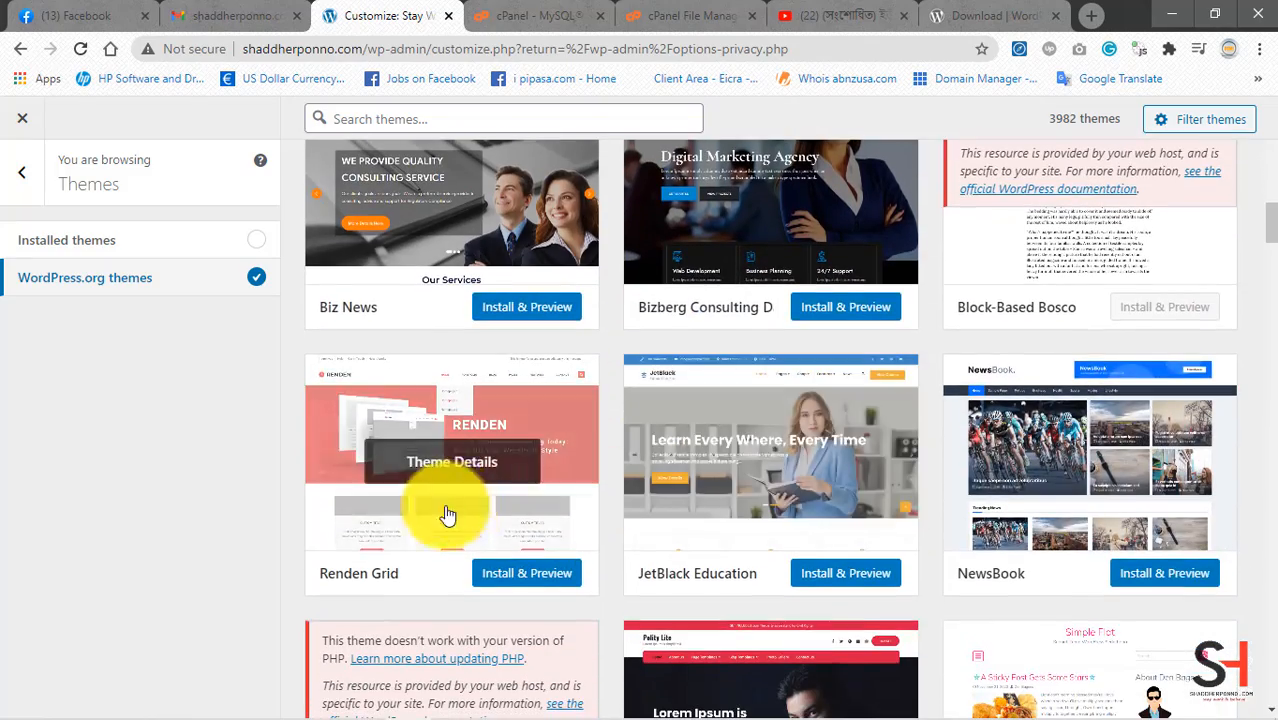
scroll(887, 456, down, 2)
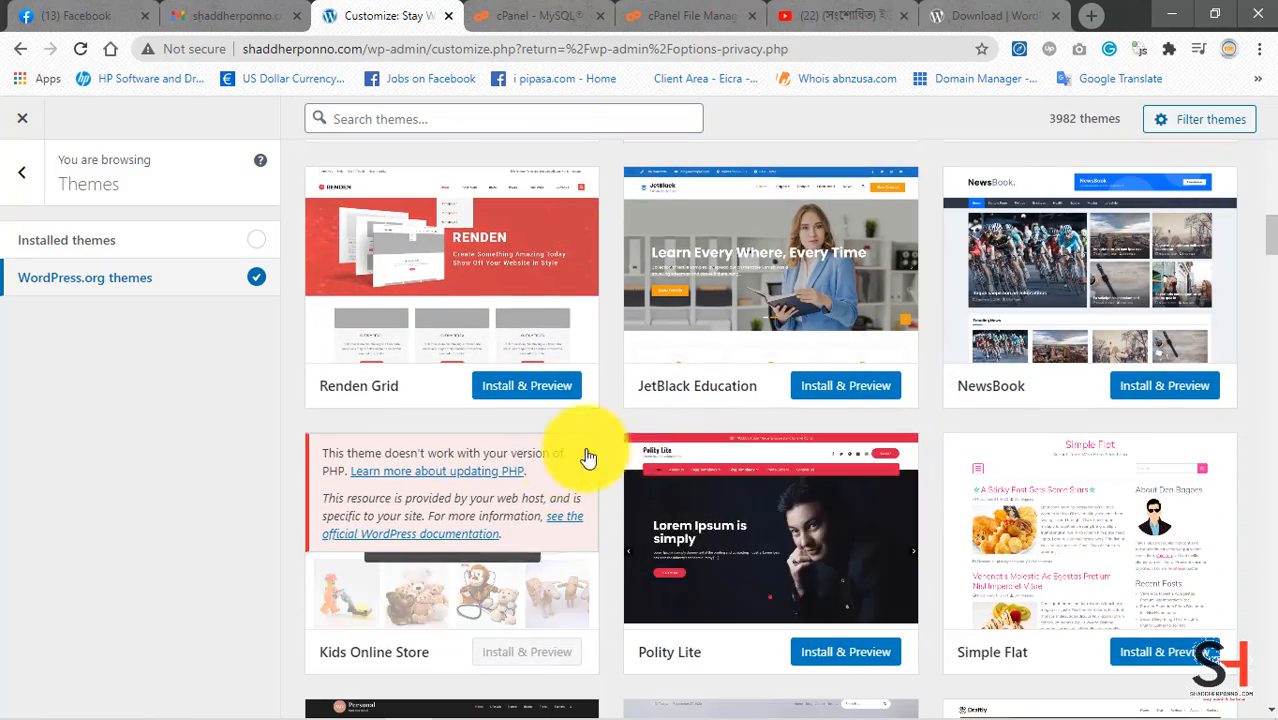
scroll(979, 442, down, 3)
scroll(700, 491, down, 5)
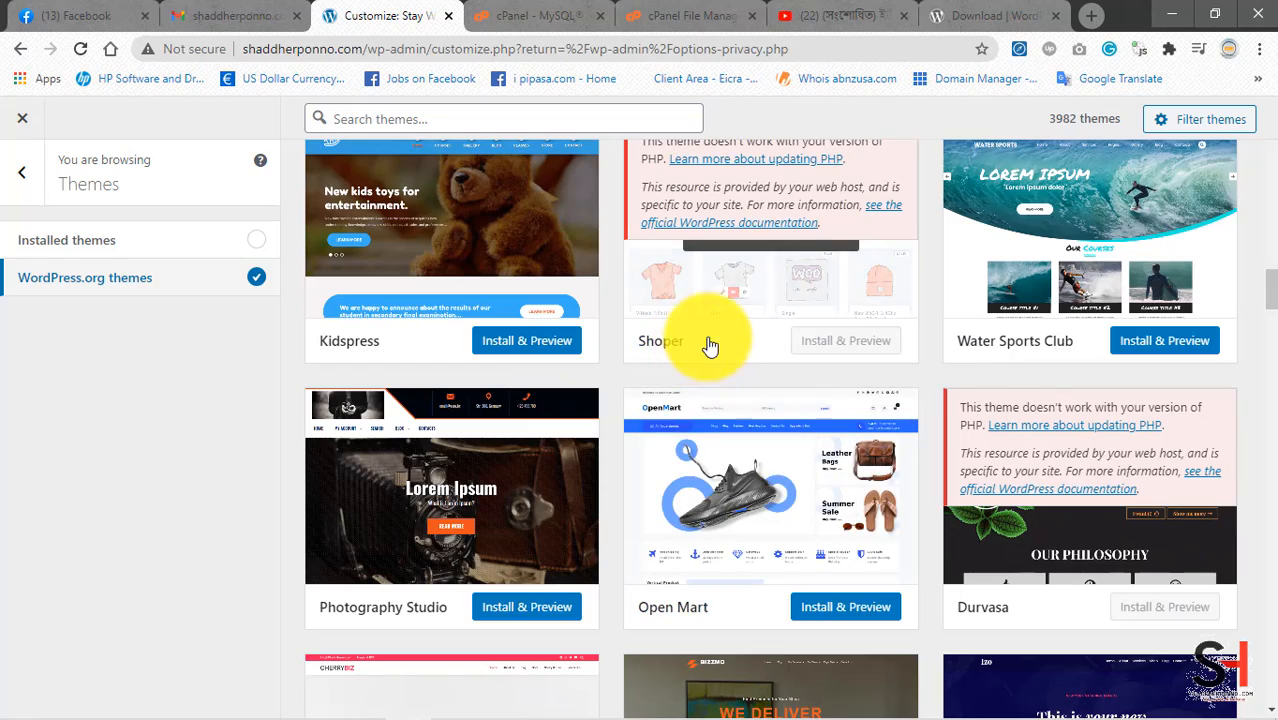
scroll(522, 420, down, 6)
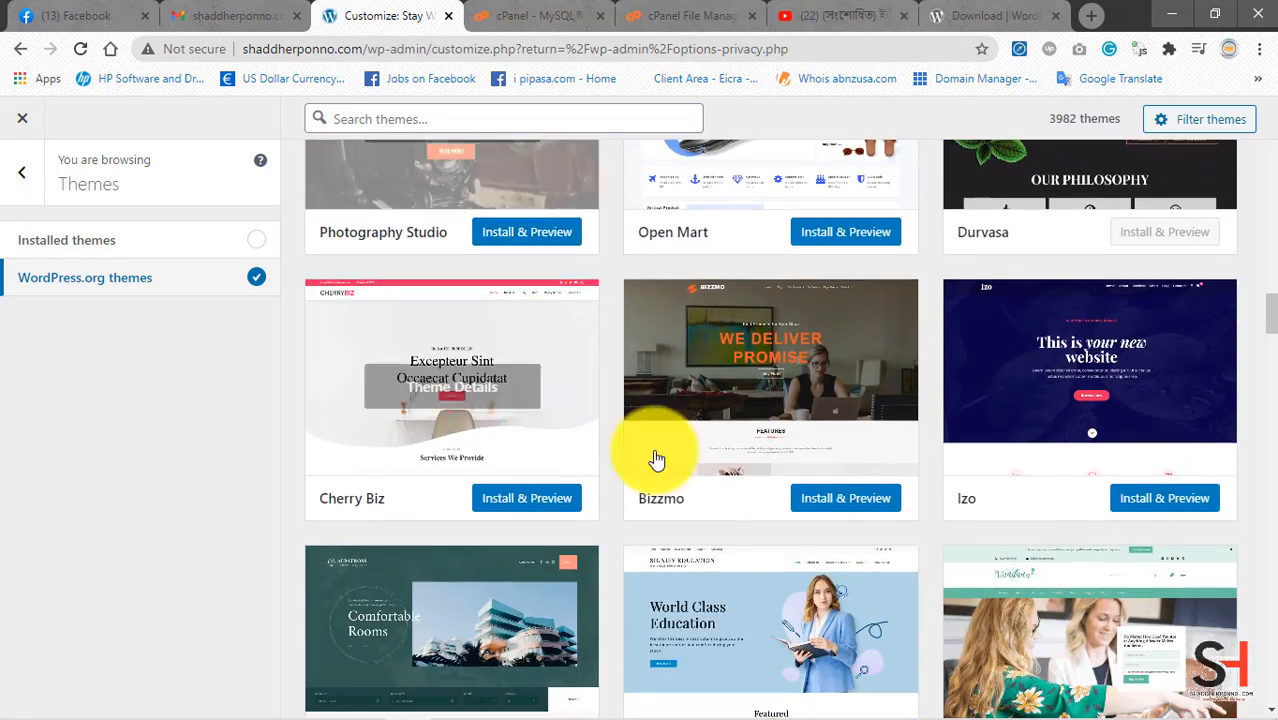
scroll(668, 460, down, 7)
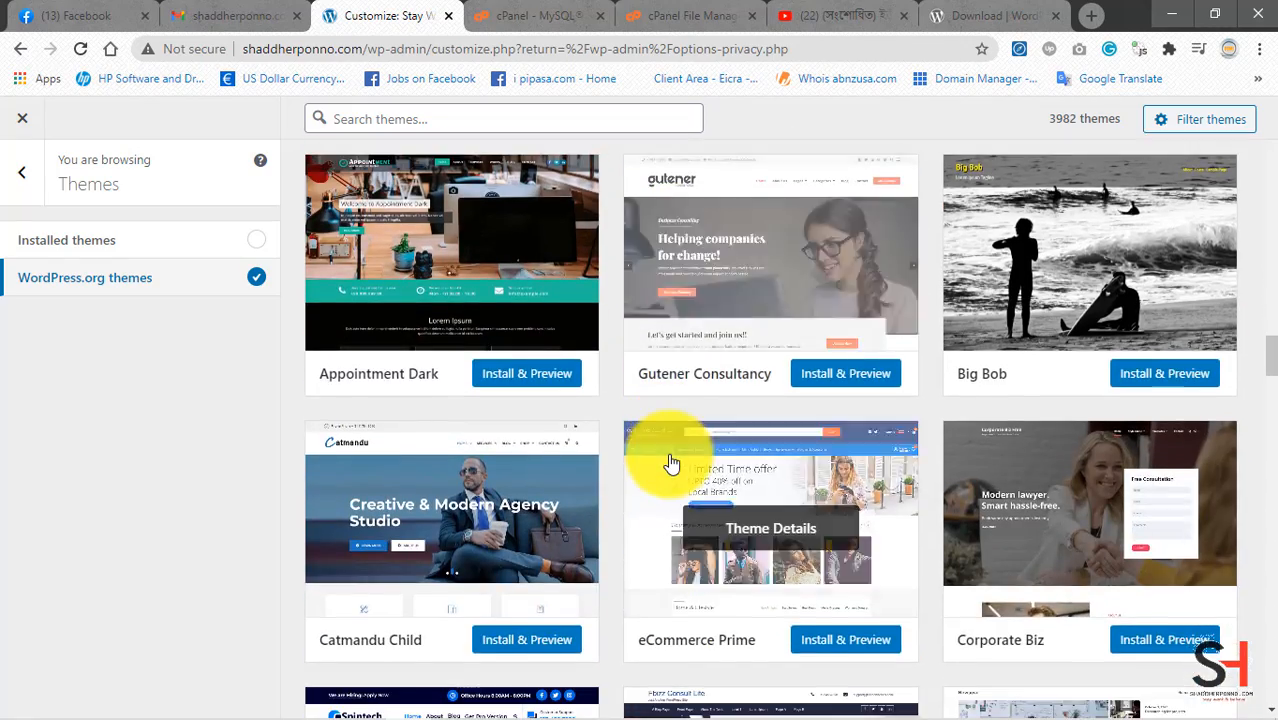
scroll(662, 371, down, 4)
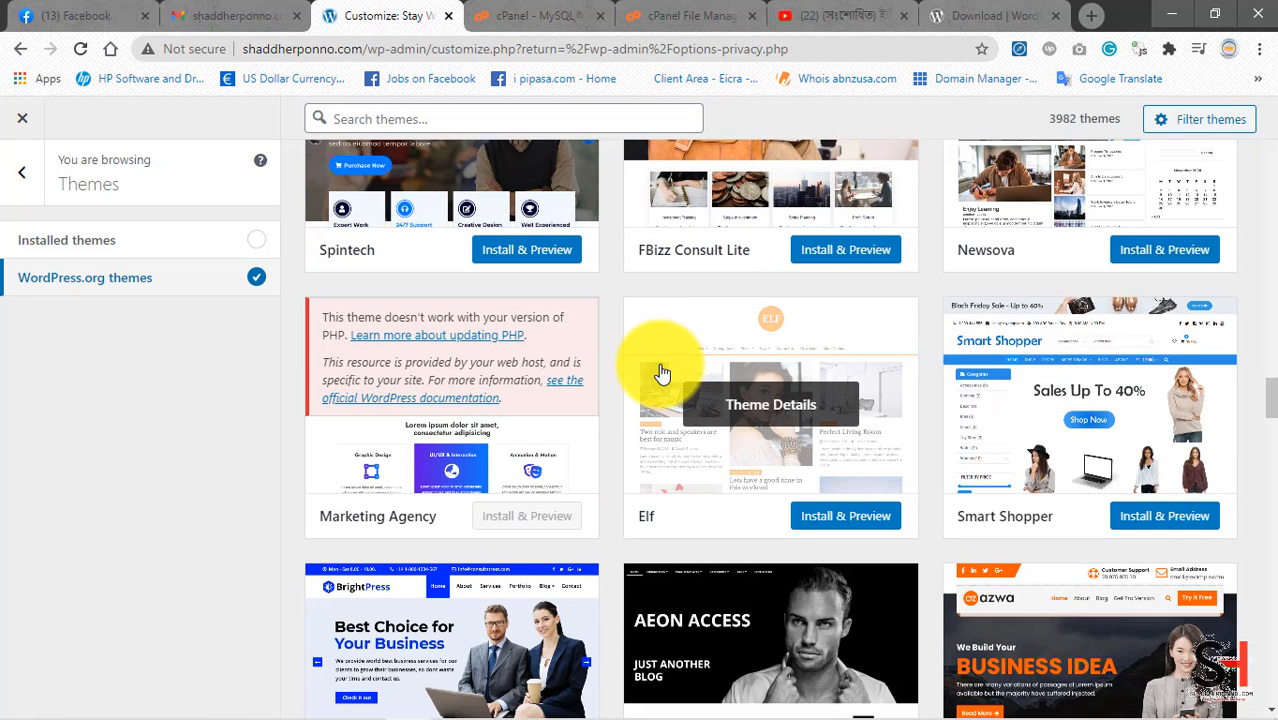
scroll(661, 374, down, 1)
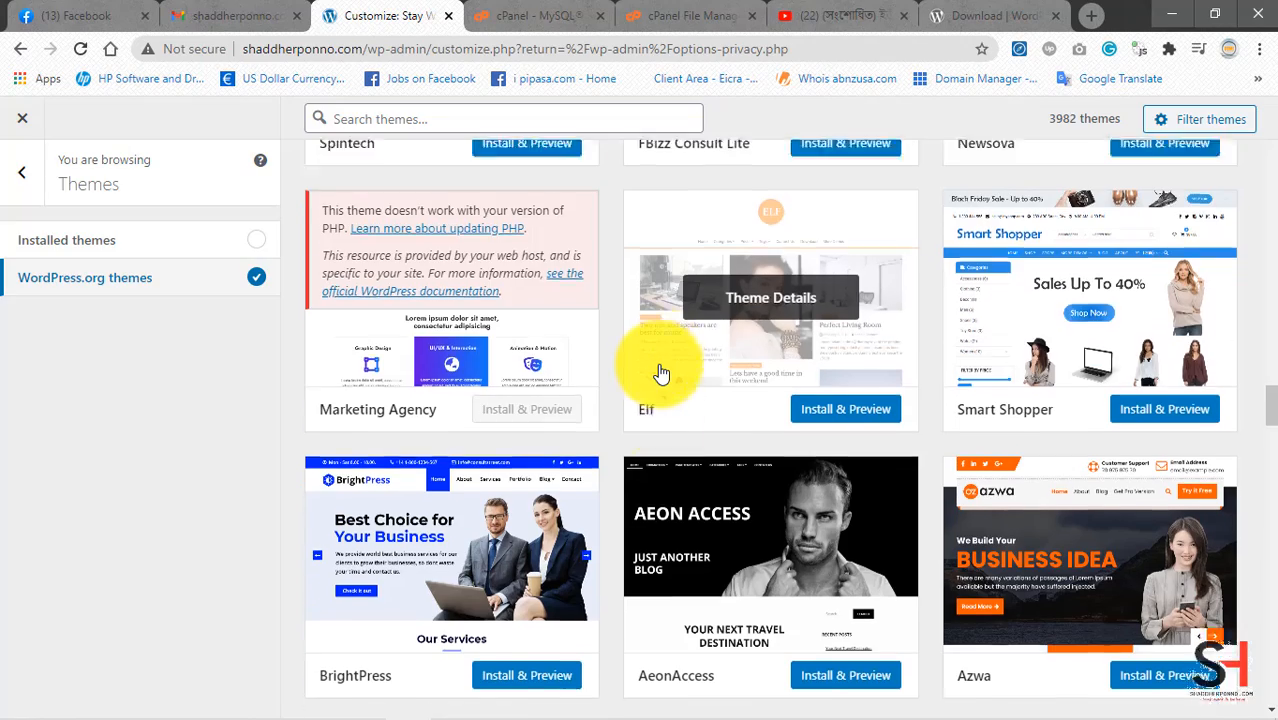
scroll(661, 374, down, 3)
scroll(662, 371, down, 5)
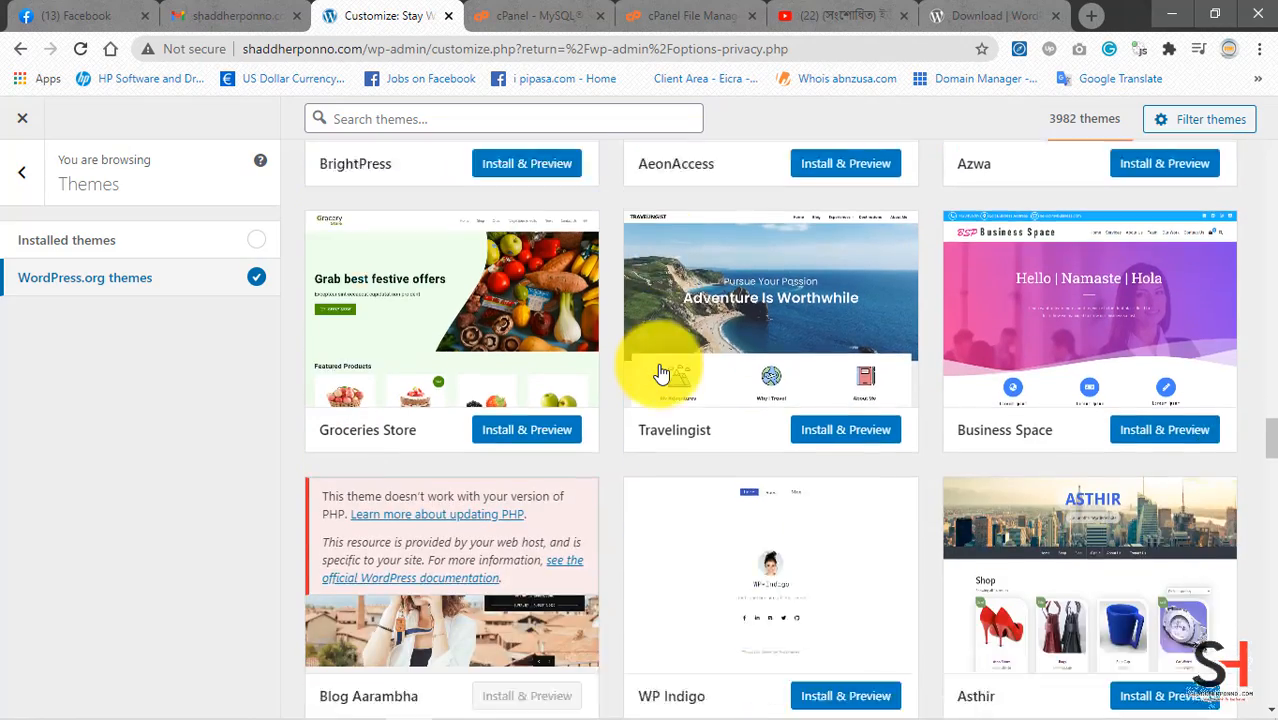
scroll(645, 351, up, 3)
scroll(1180, 120, up, 5)
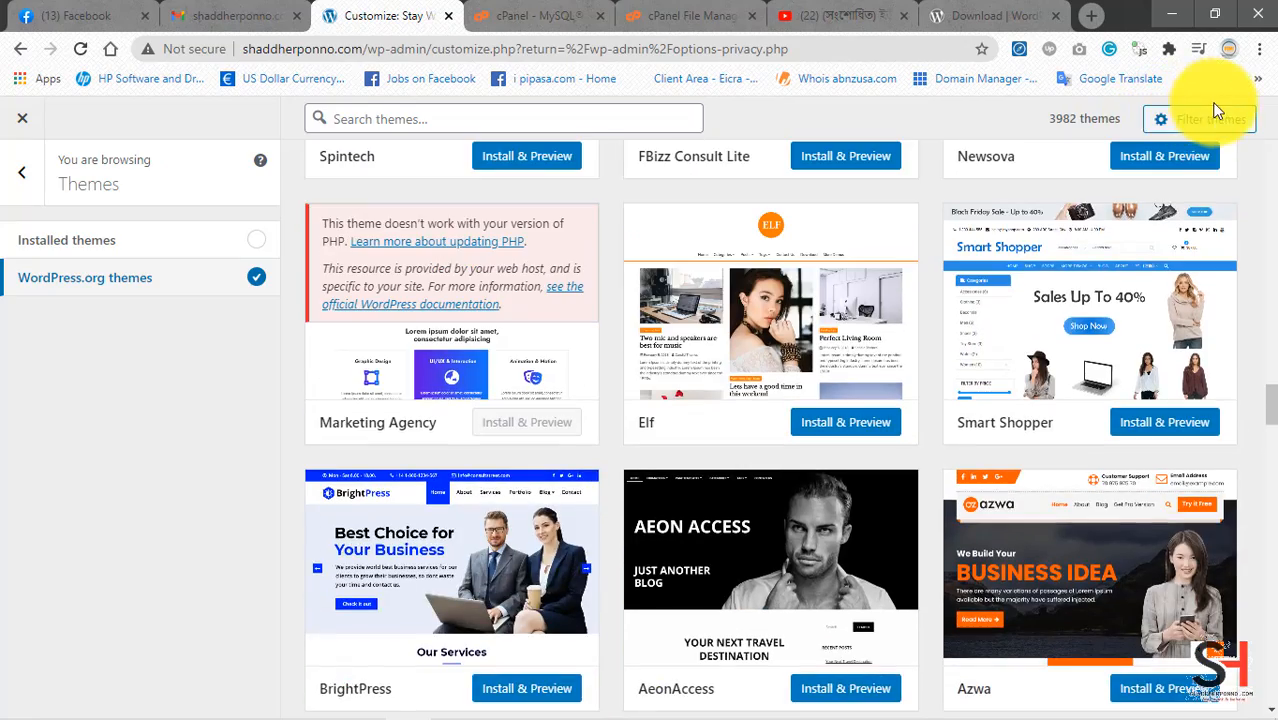
Filter the WordPress.org themes by the E-Commerce subject.
click(1211, 119)
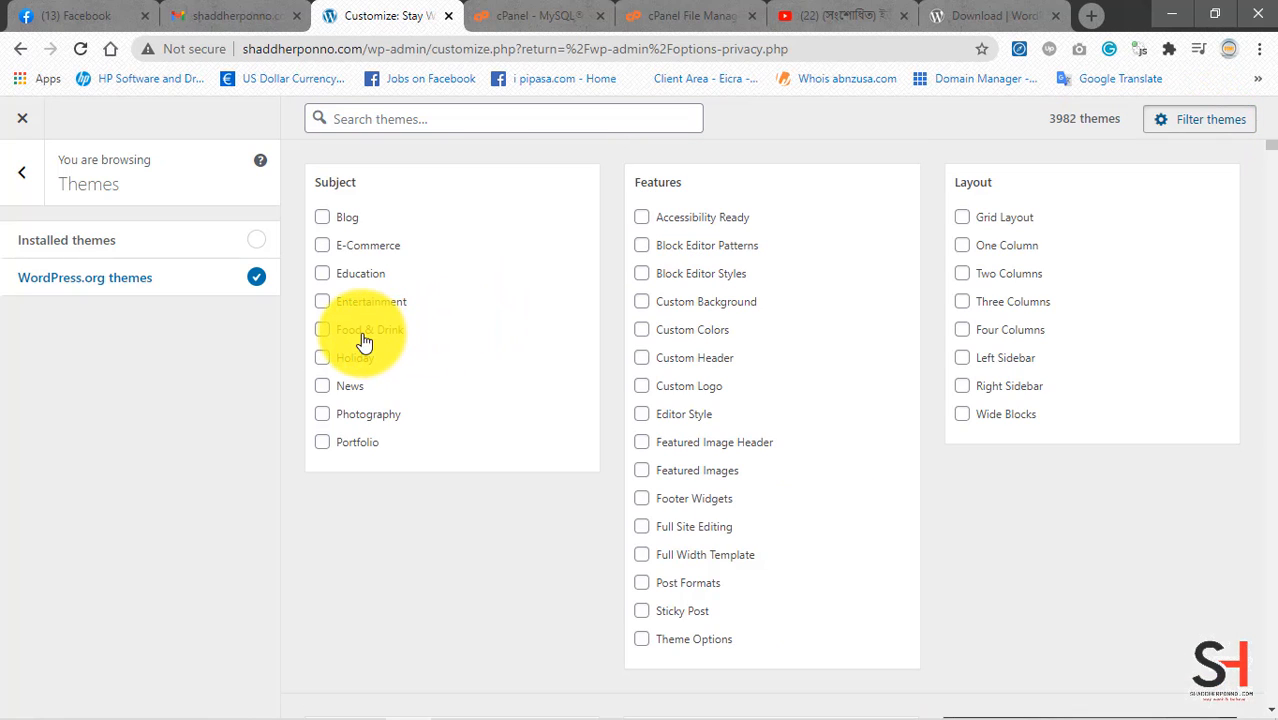
click(322, 246)
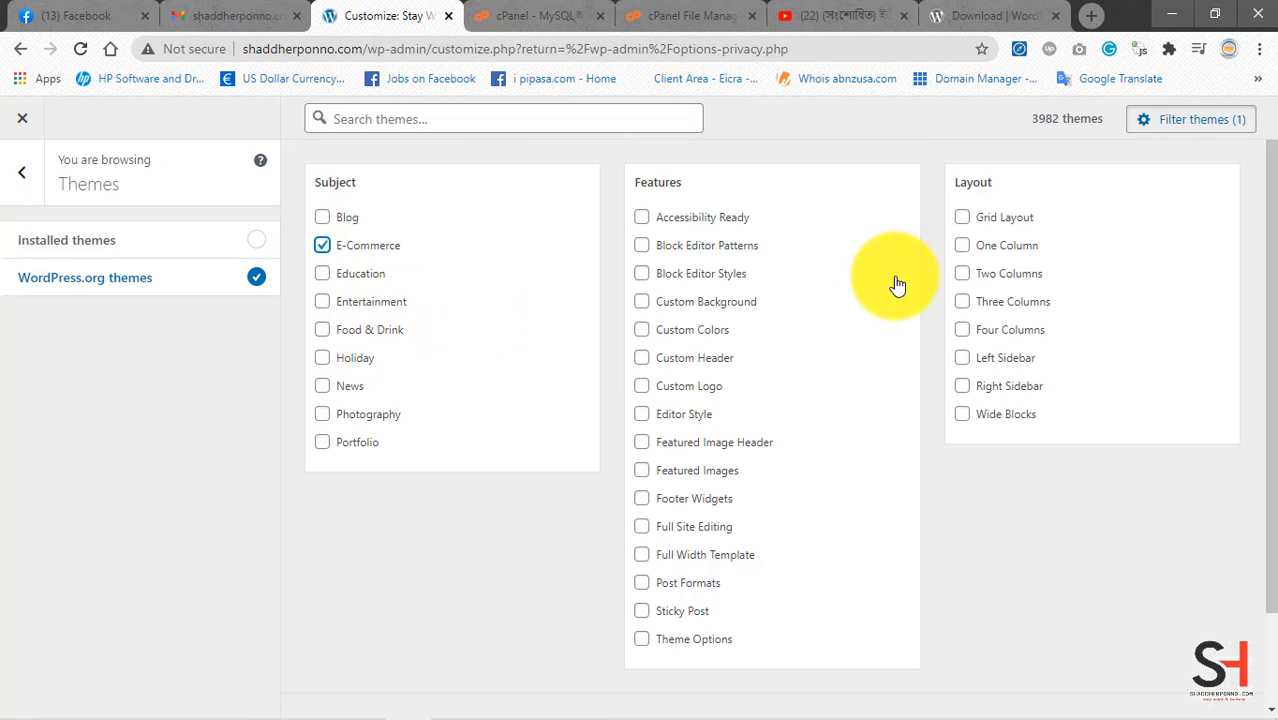
scroll(847, 400, down, 1)
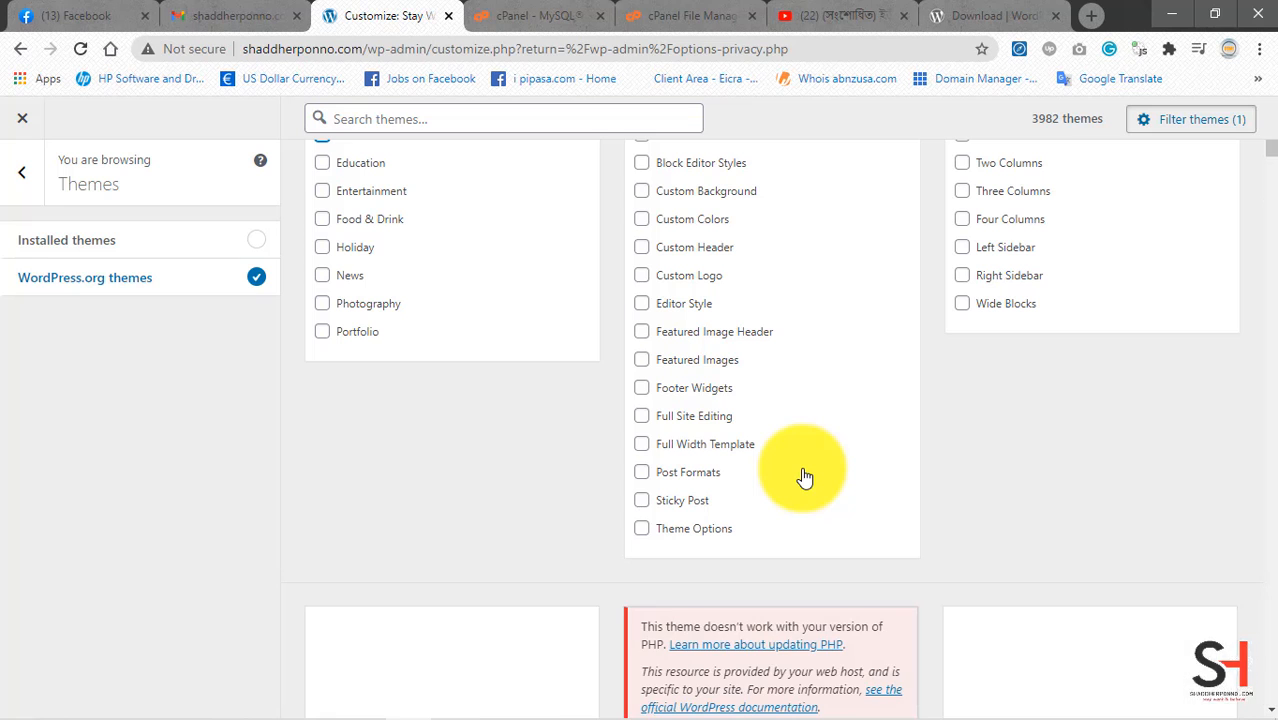
scroll(749, 383, down, 3)
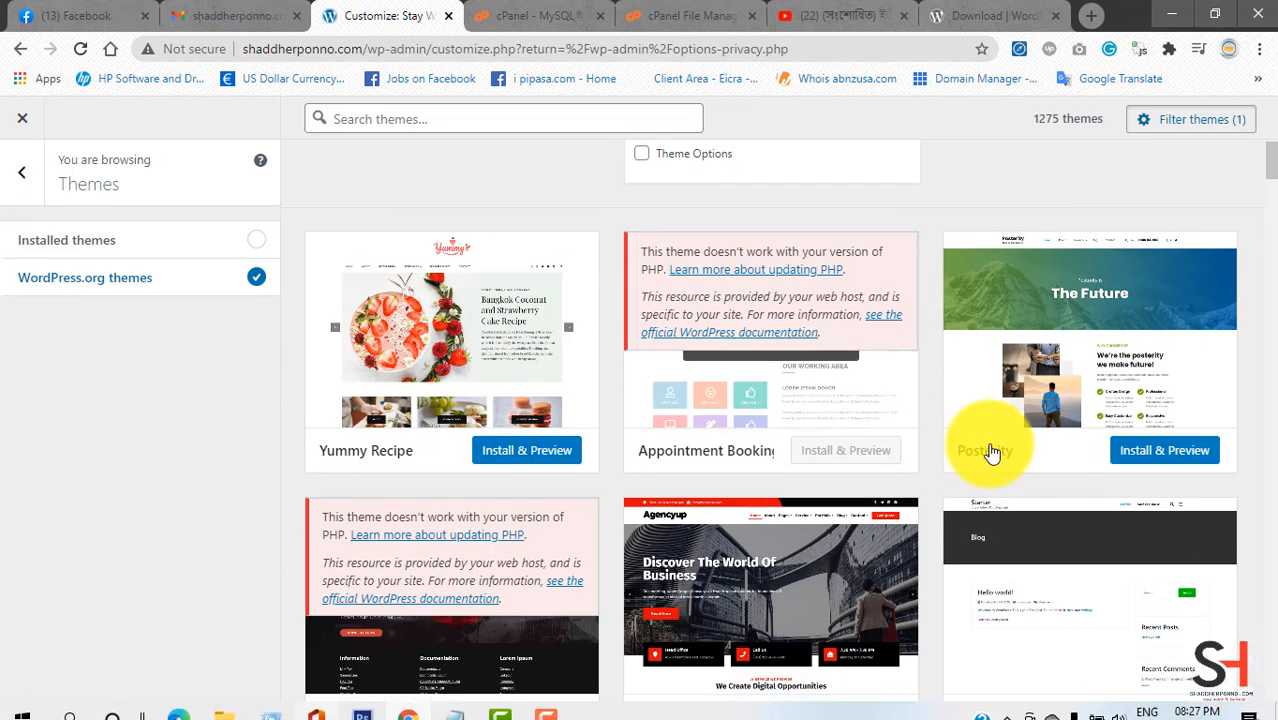
Look through the filtered e-commerce themes for a design that suits the site.
scroll(1063, 448, down, 2)
scroll(700, 500, down, 2)
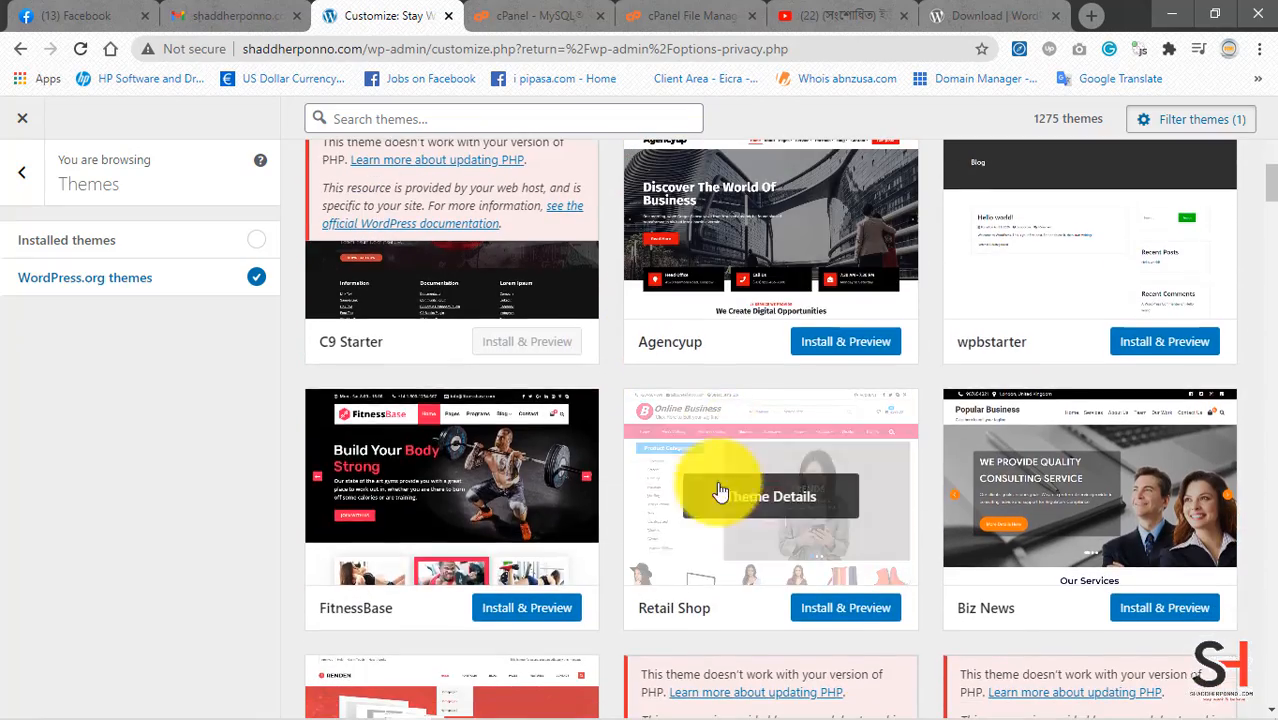
scroll(700, 560, down, 2)
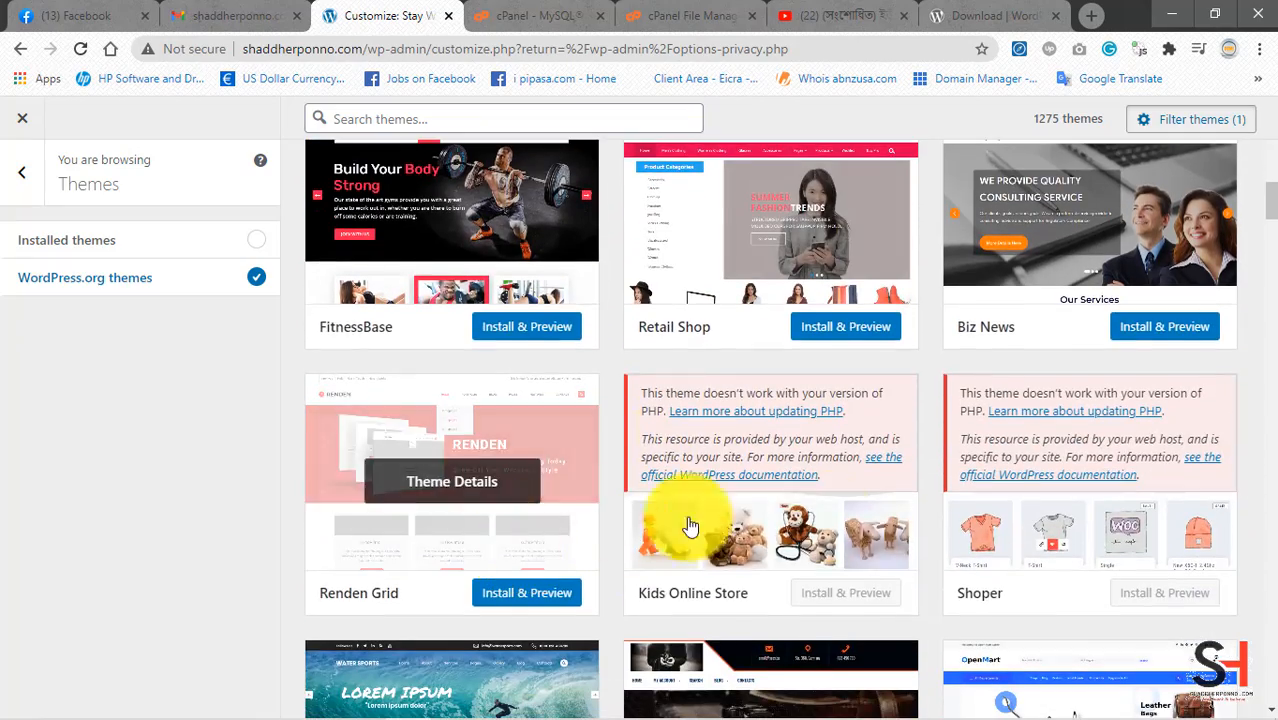
scroll(686, 530, down, 2)
scroll(993, 471, down, 3)
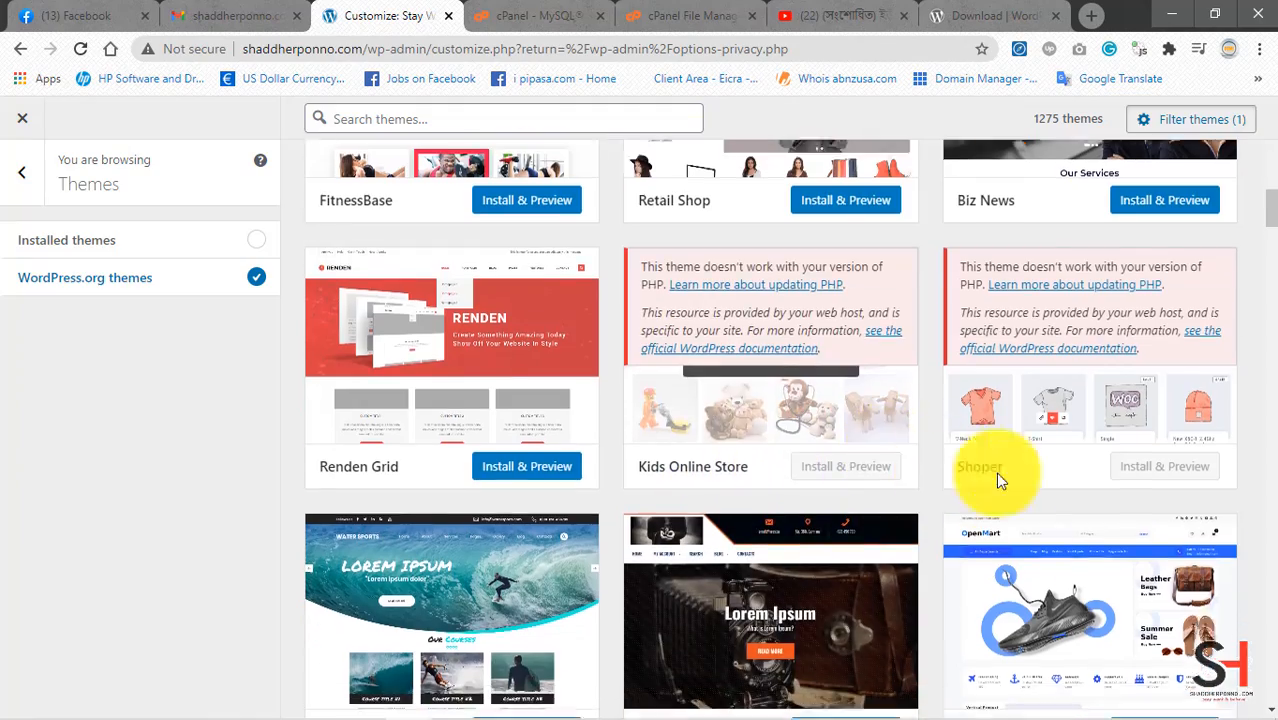
scroll(537, 563, down, 4)
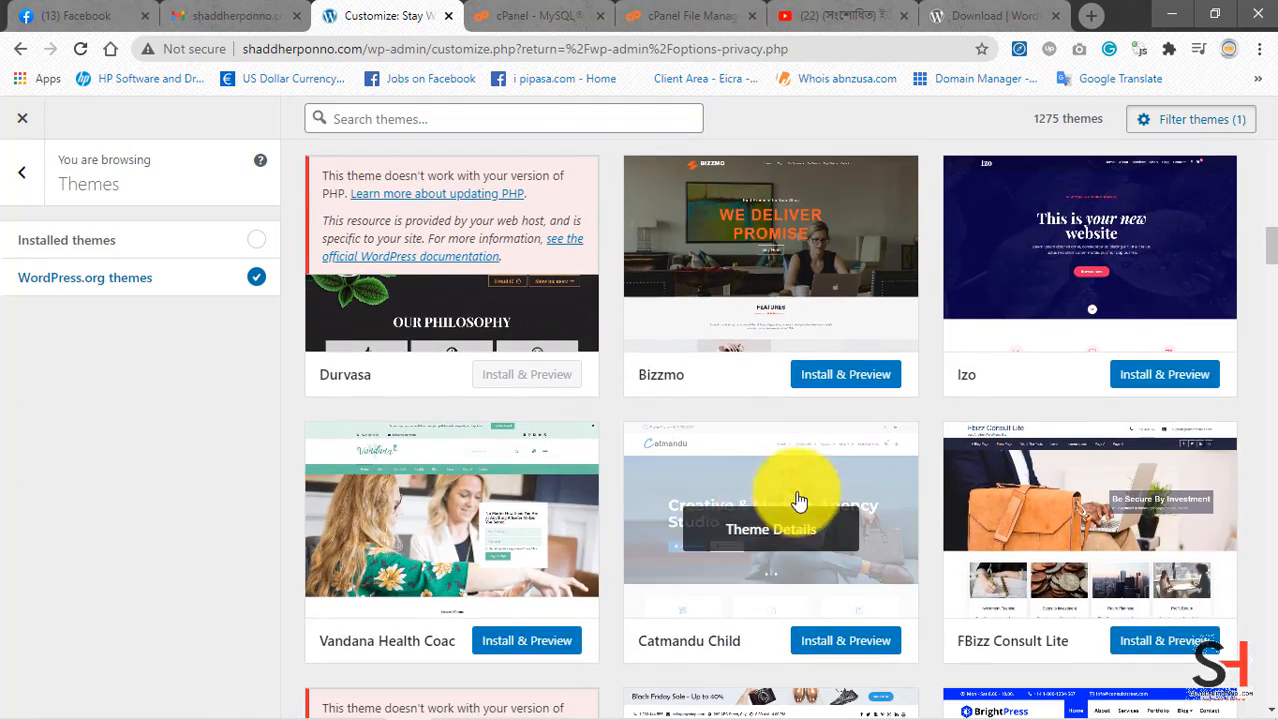
scroll(749, 500, down, 3)
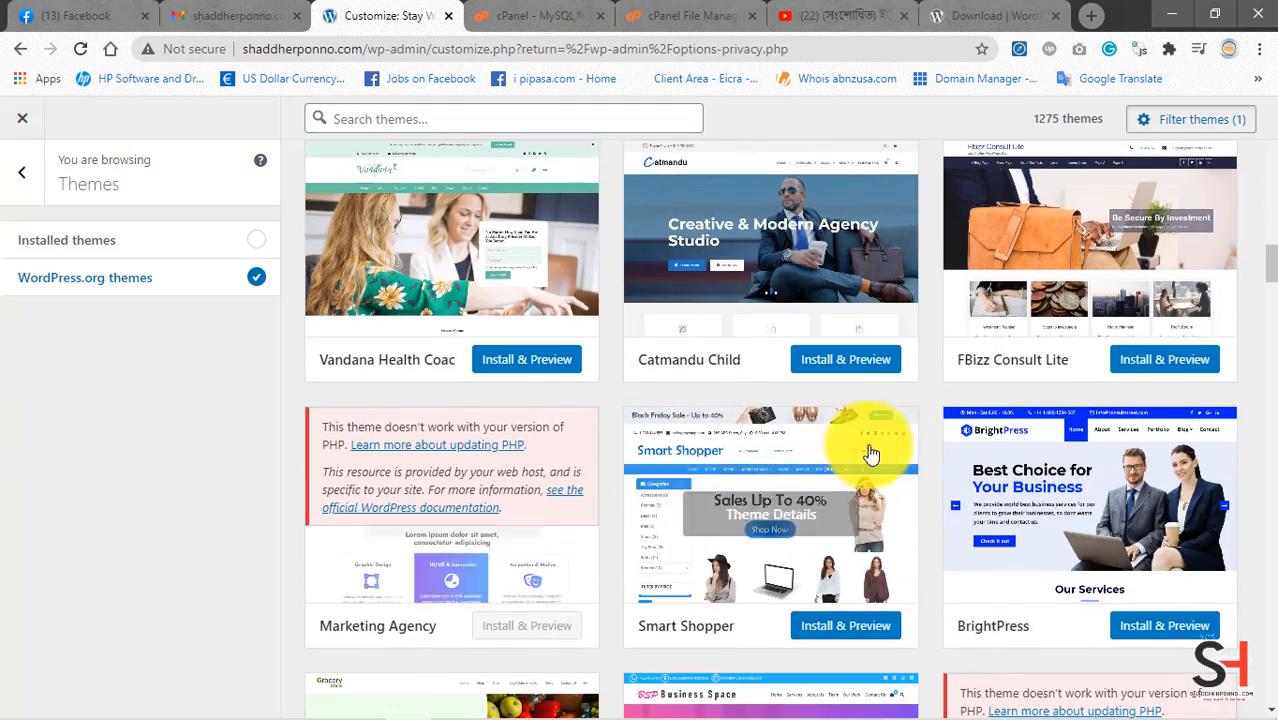
scroll(856, 442, down, 2)
scroll(680, 560, down, 1)
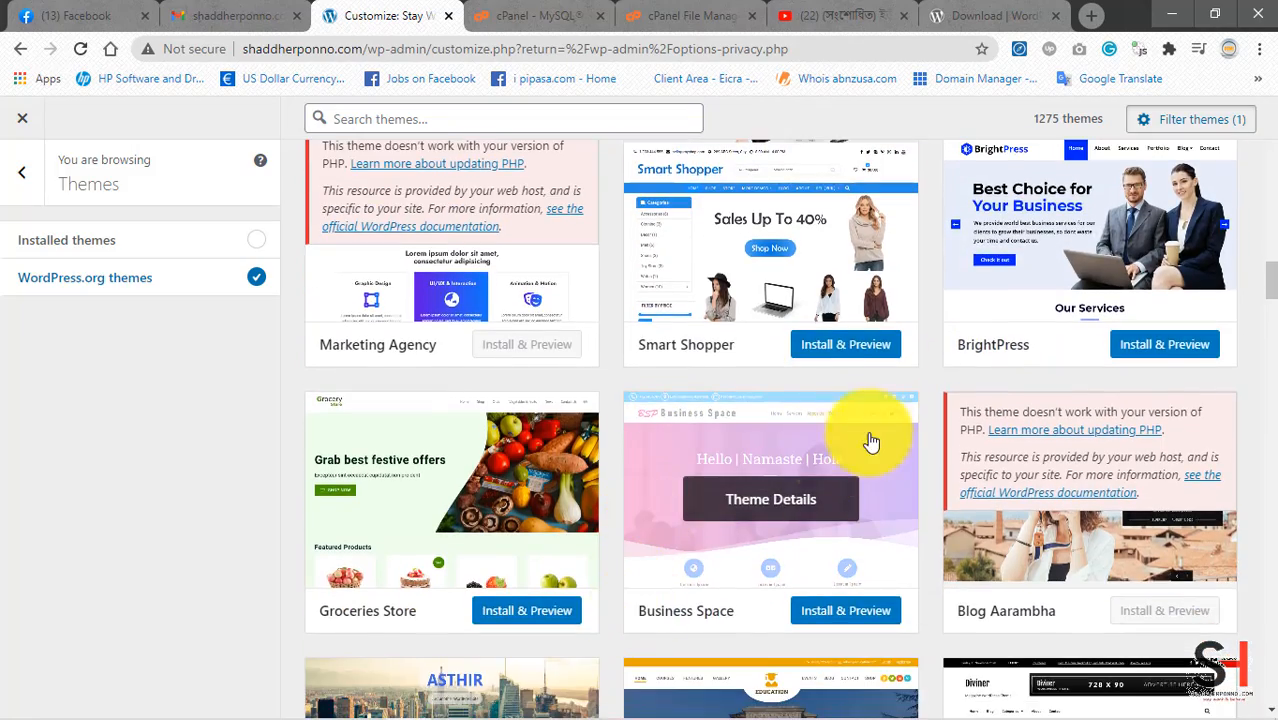
scroll(870, 438, down, 3)
scroll(665, 525, down, 2)
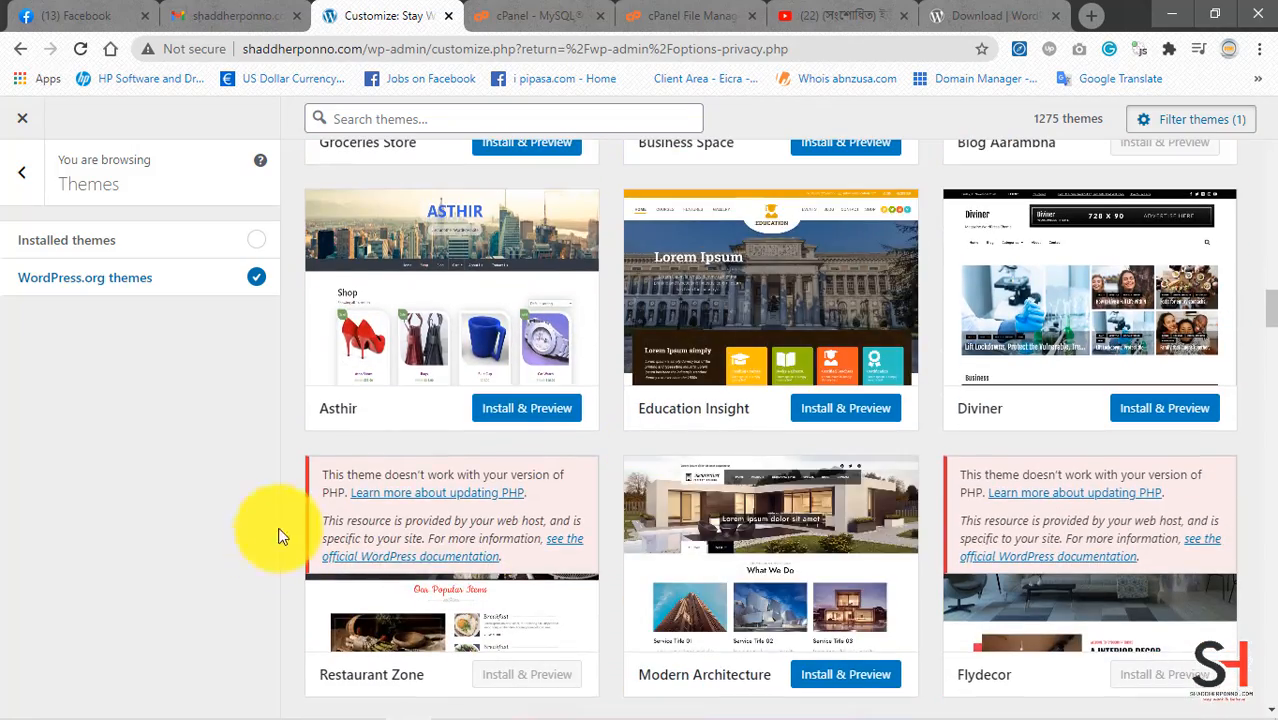
scroll(870, 357, down, 3)
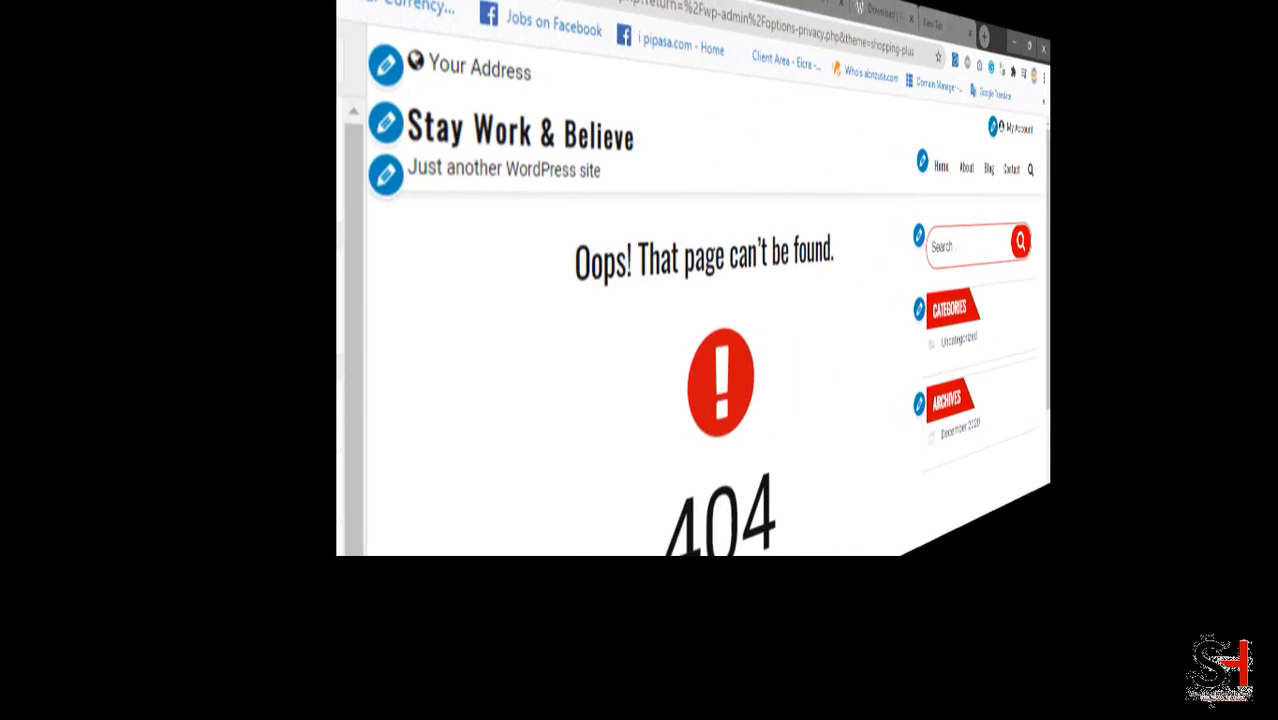
In the Shopping Plus theme preview, open the Site Identity settings and start selecting a site logo.
scroll(100, 290, down, 1)
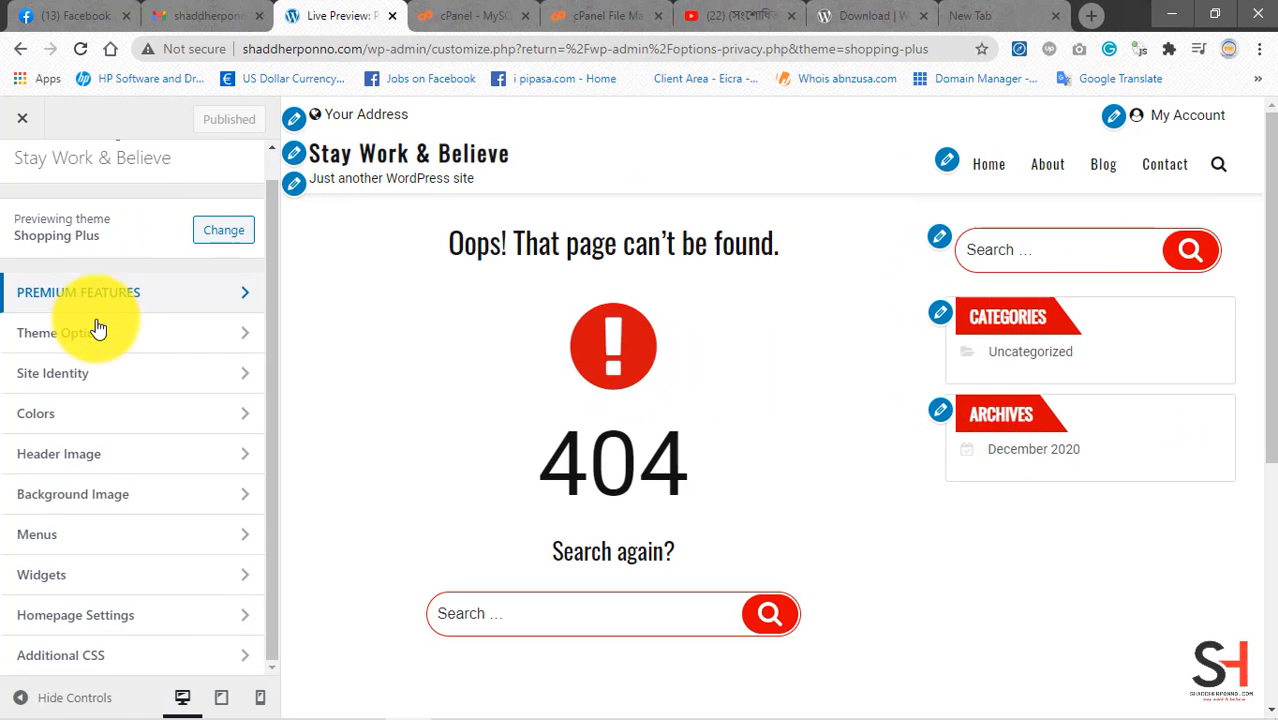
click(60, 374)
scroll(105, 389, down, 1)
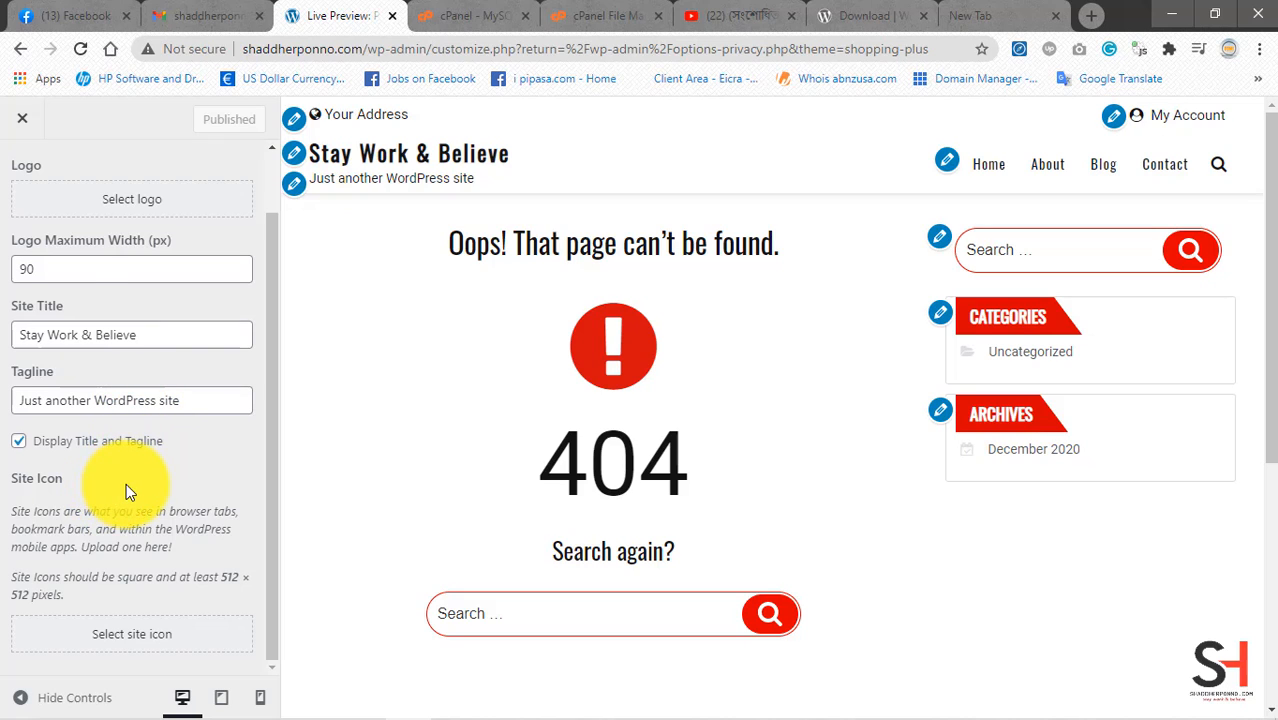
click(140, 204)
click(615, 435)
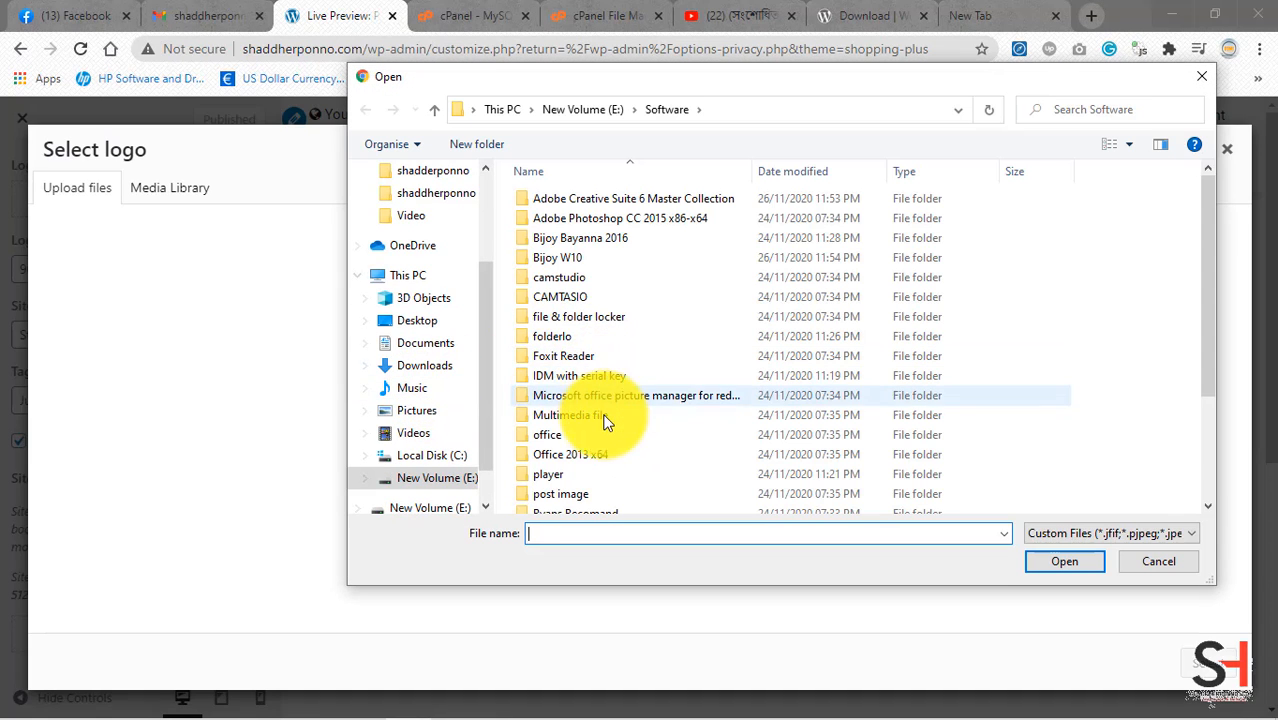
scroll(605, 450, down, 2)
scroll(603, 460, down, 1)
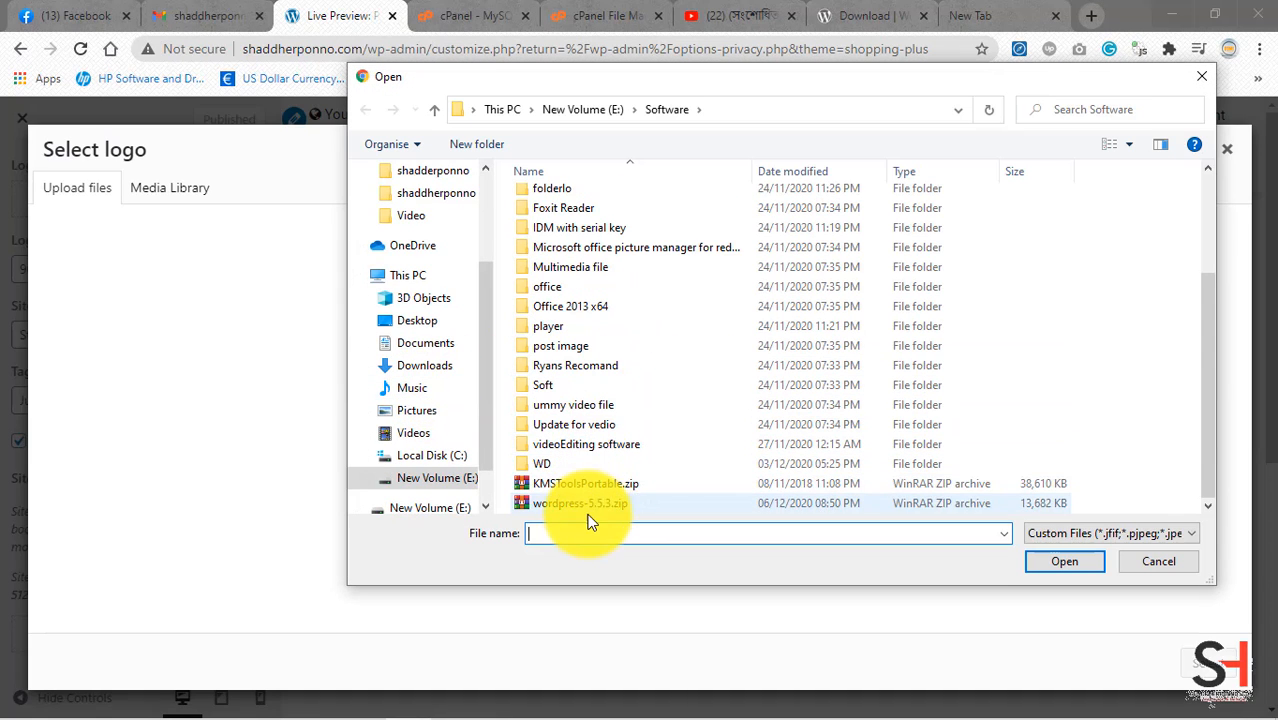
scroll(602, 462, up, 3)
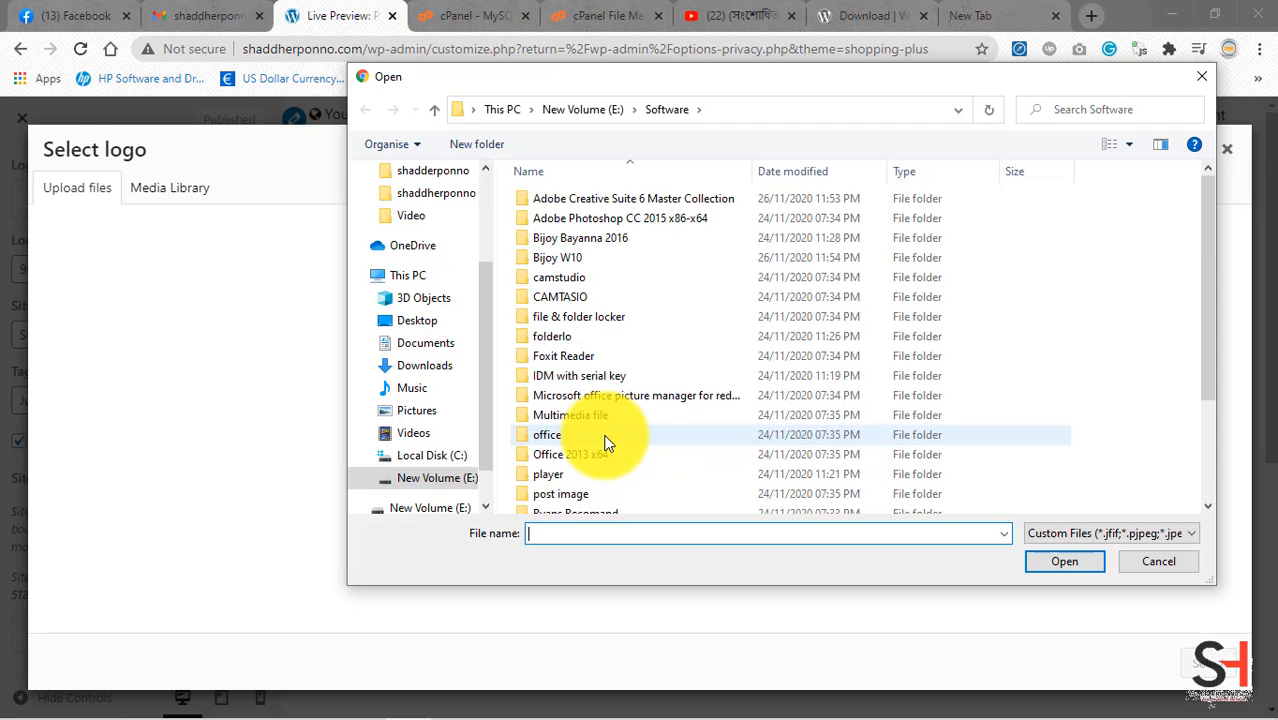
click(1205, 80)
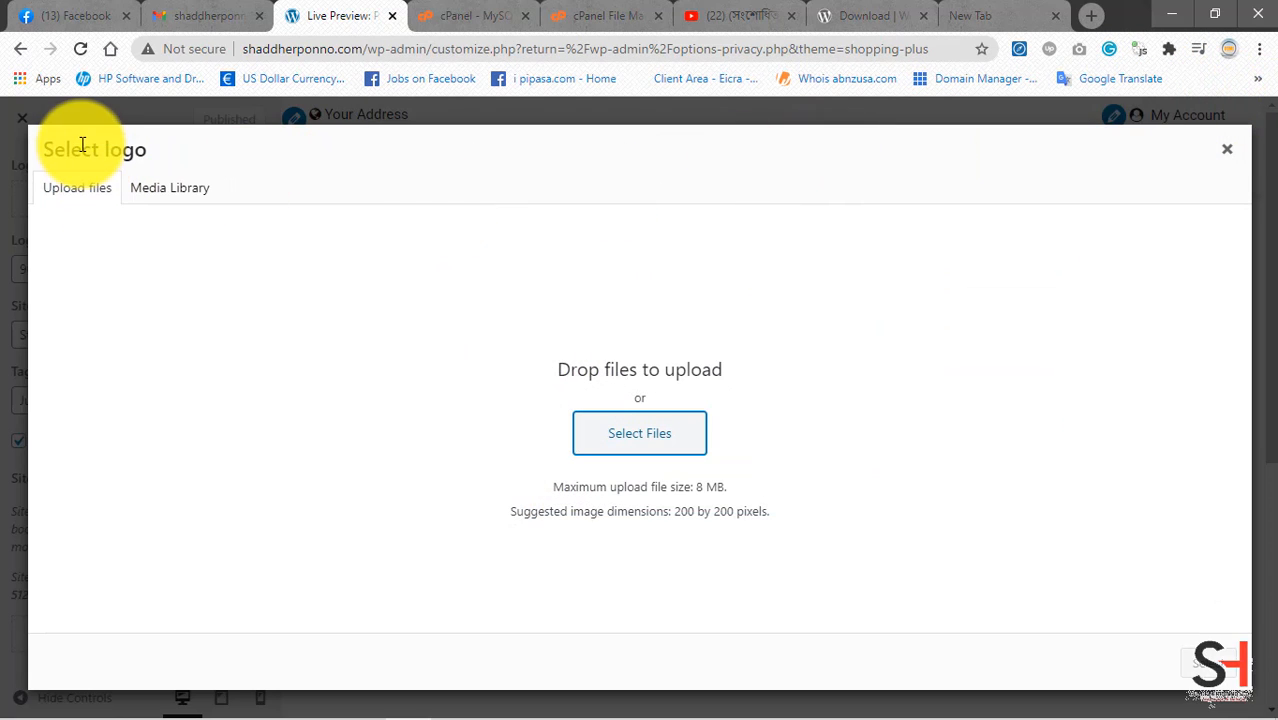
For the logo upload, browse to the Companyfile\shaddherponno folder on drive E and show its files as thumbnail icons.
click(620, 434)
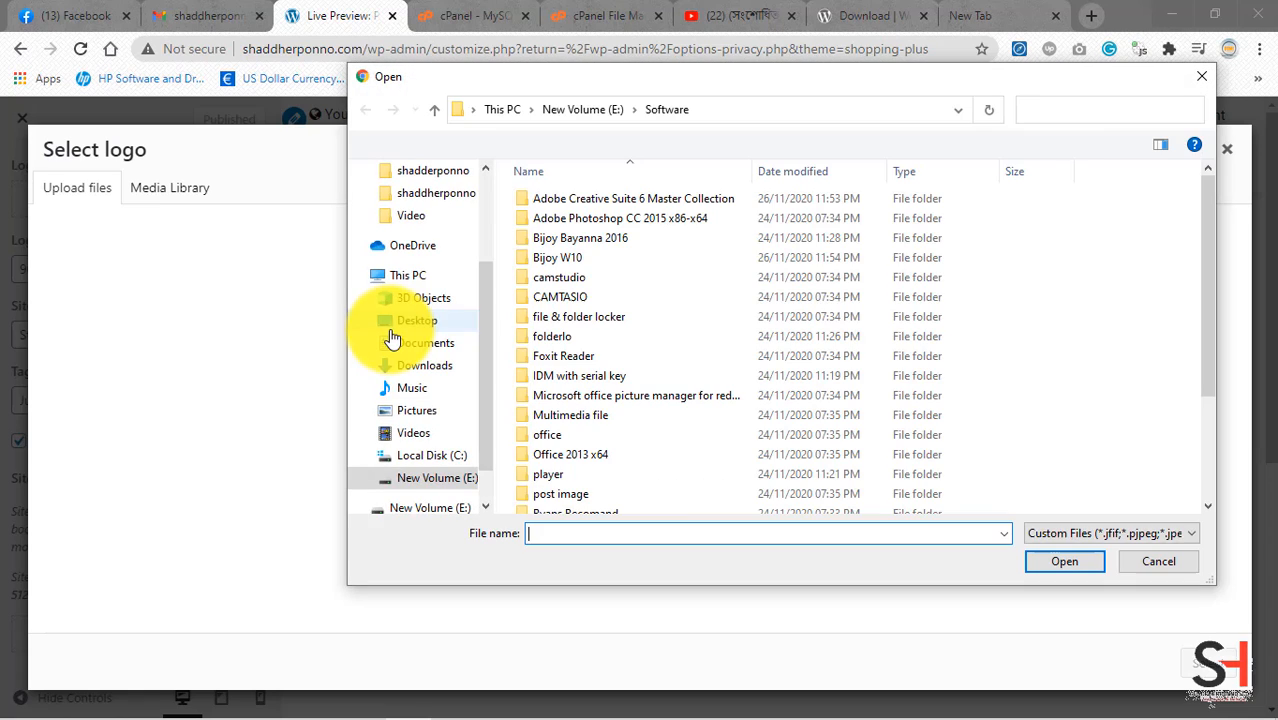
click(440, 456)
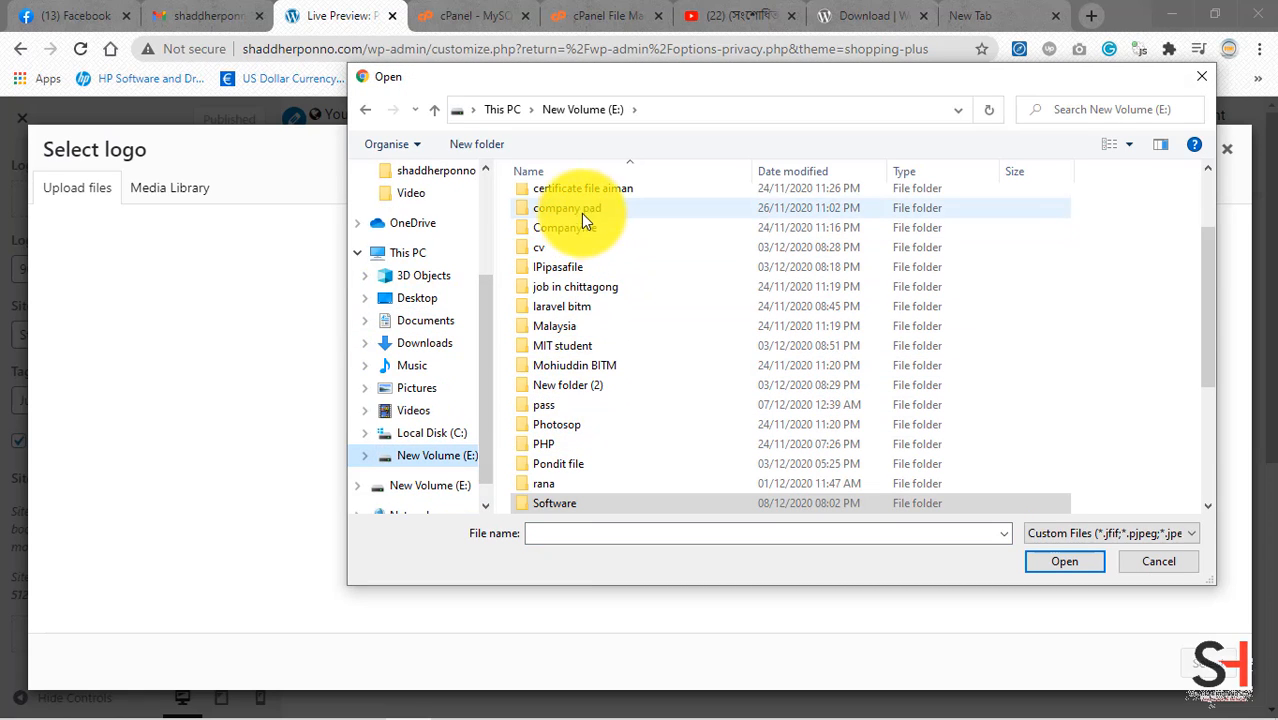
double_click(583, 238)
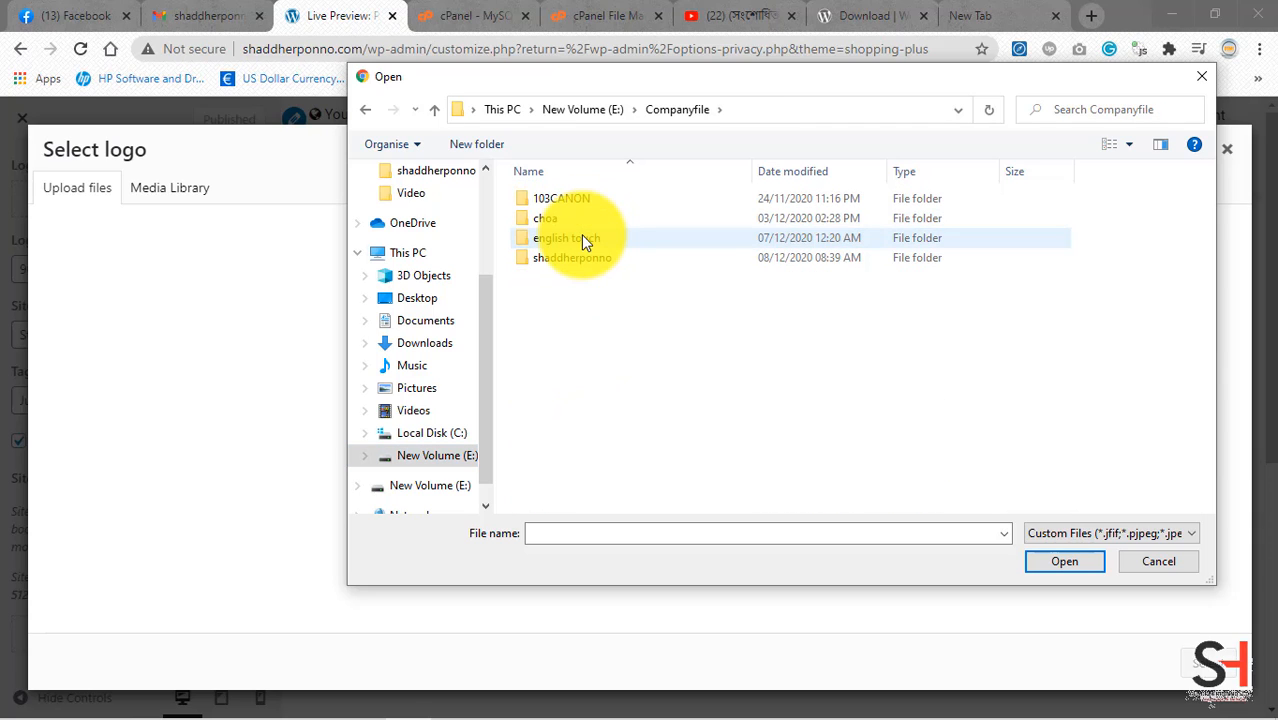
click(584, 265)
double_click(585, 264)
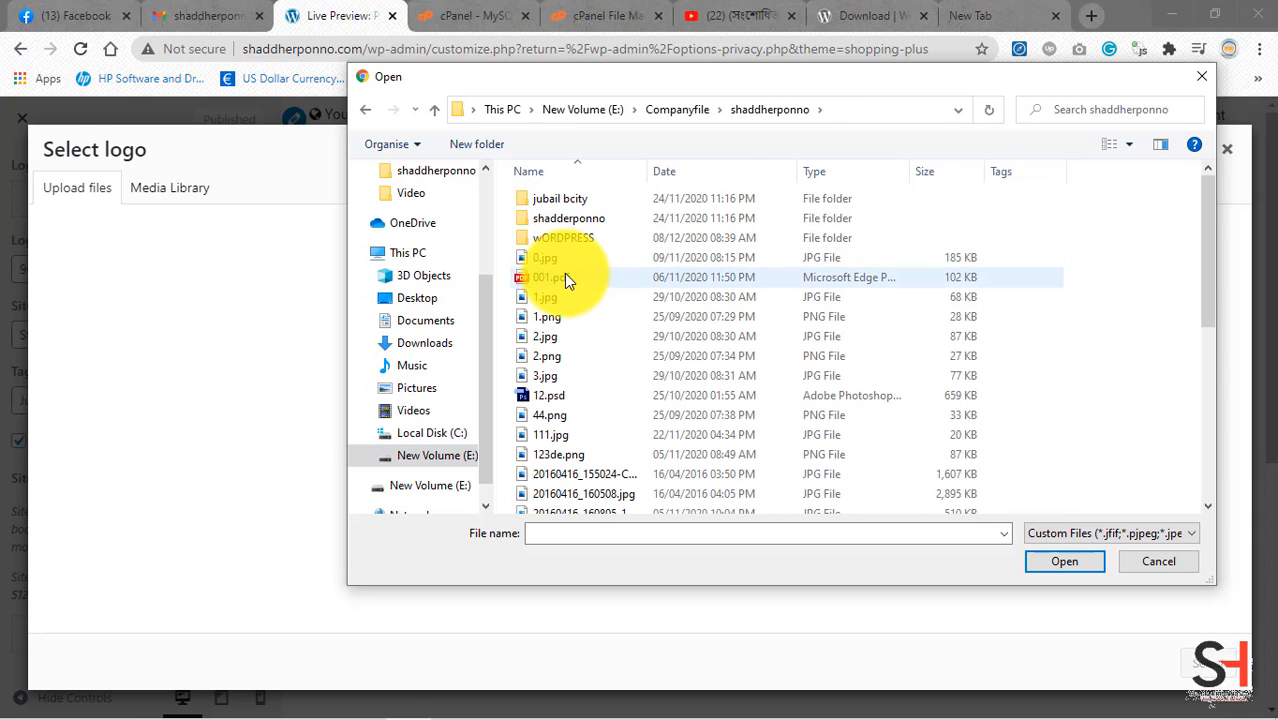
click(1129, 146)
click(1174, 84)
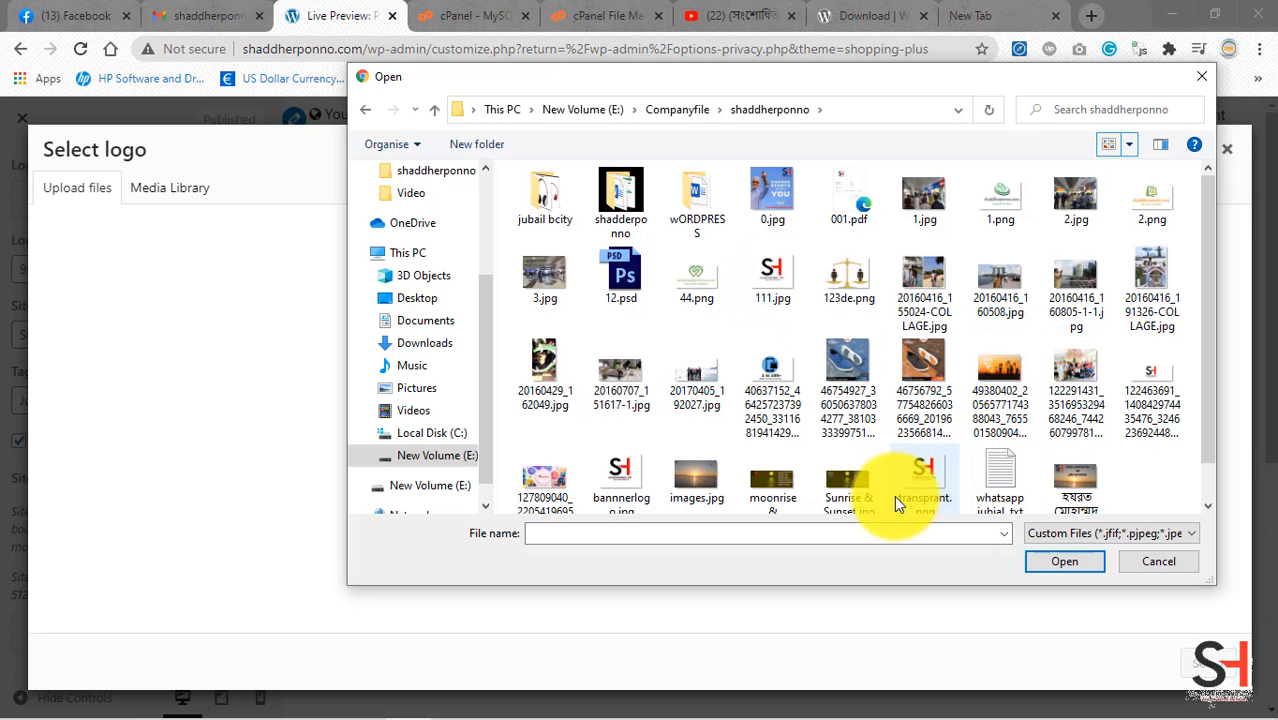
Upload transprant.png as the site logo, cropped to the suggested square area, and publish the change.
scroll(940, 440, down, 1)
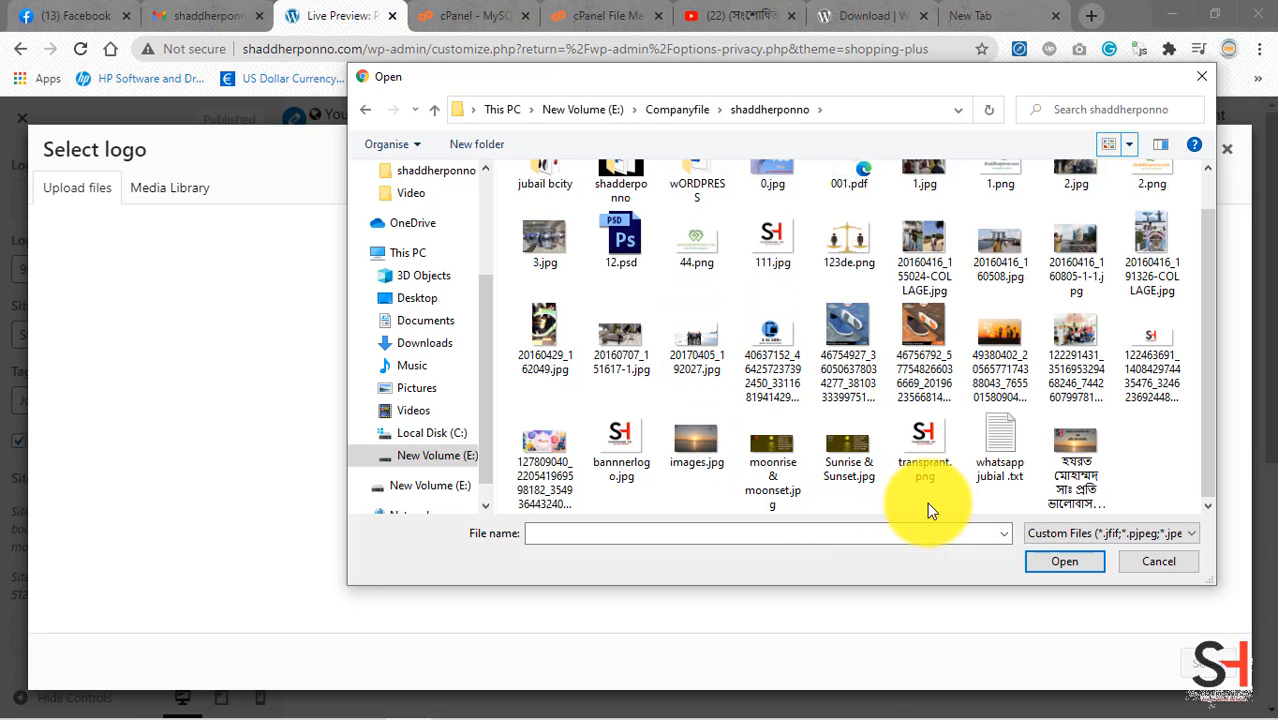
click(925, 455)
click(1055, 563)
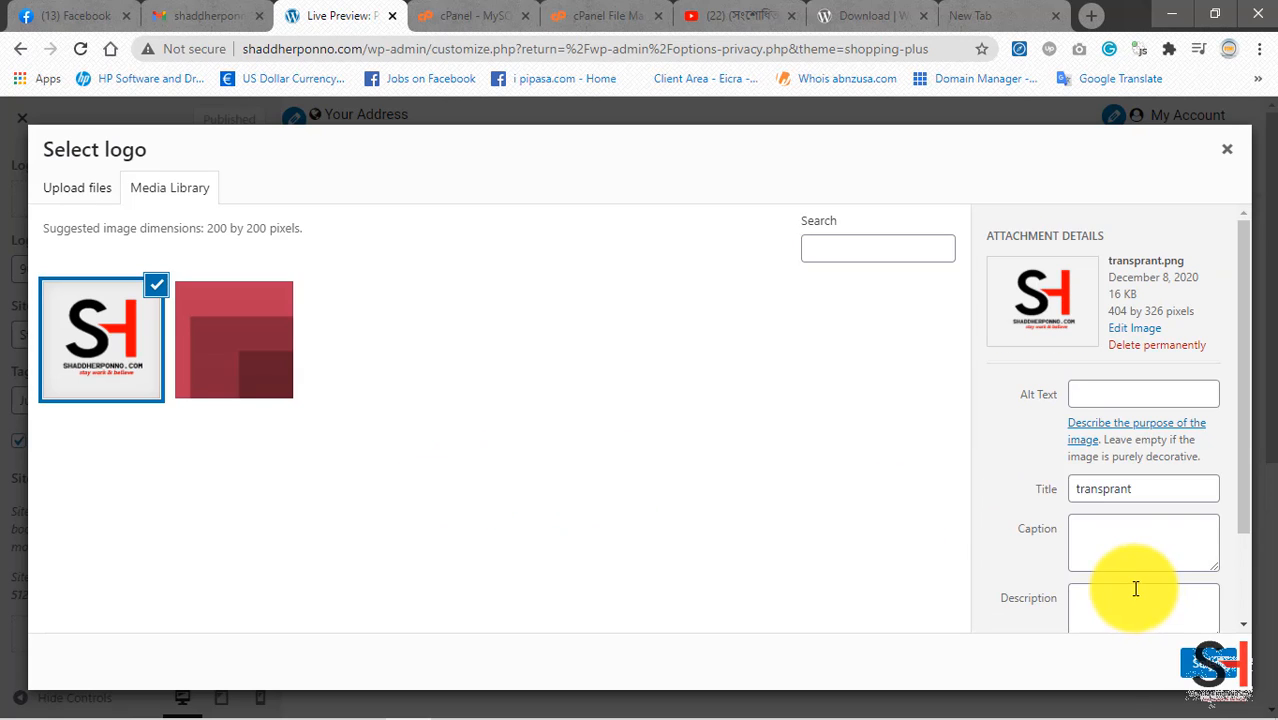
click(1203, 662)
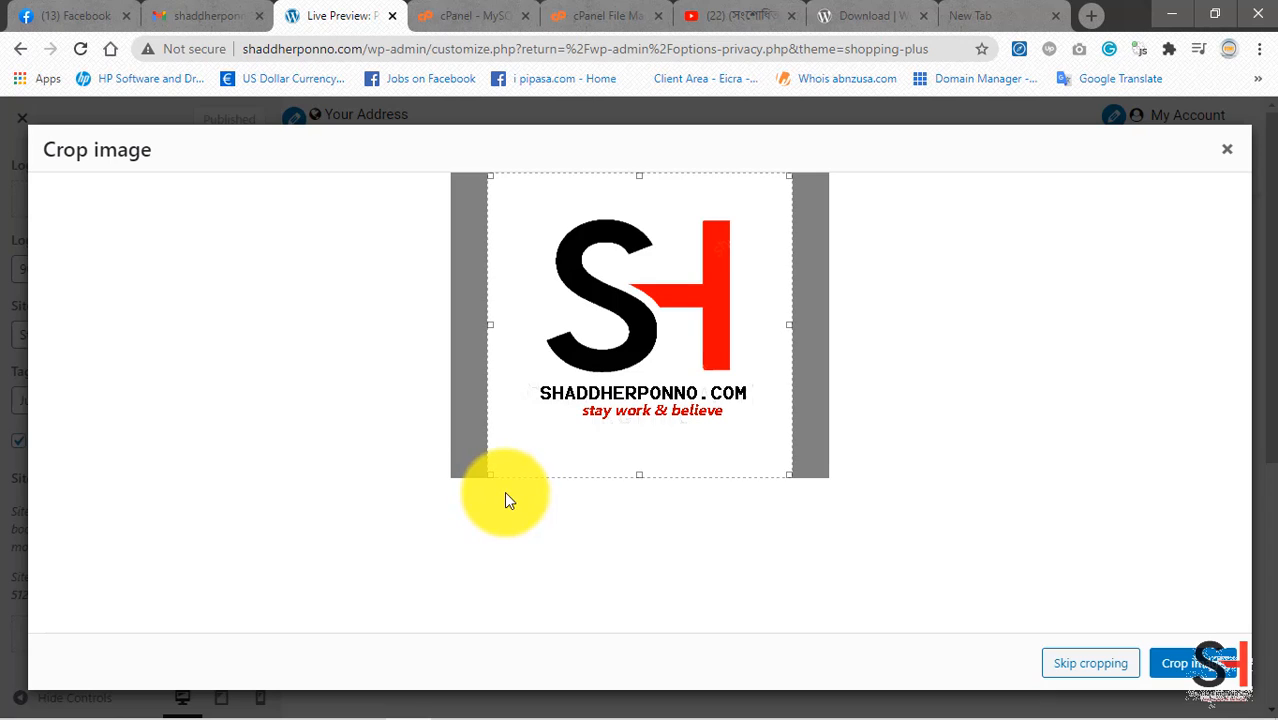
click(1186, 664)
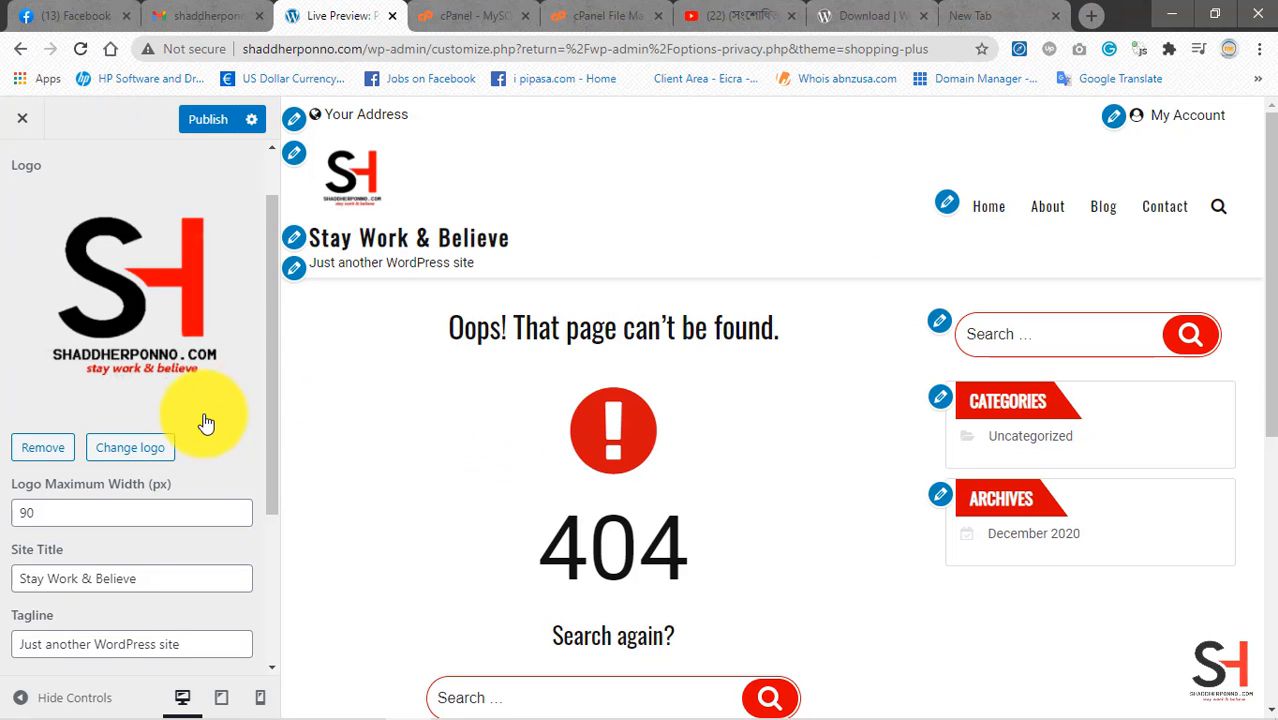
scroll(203, 420, down, 2)
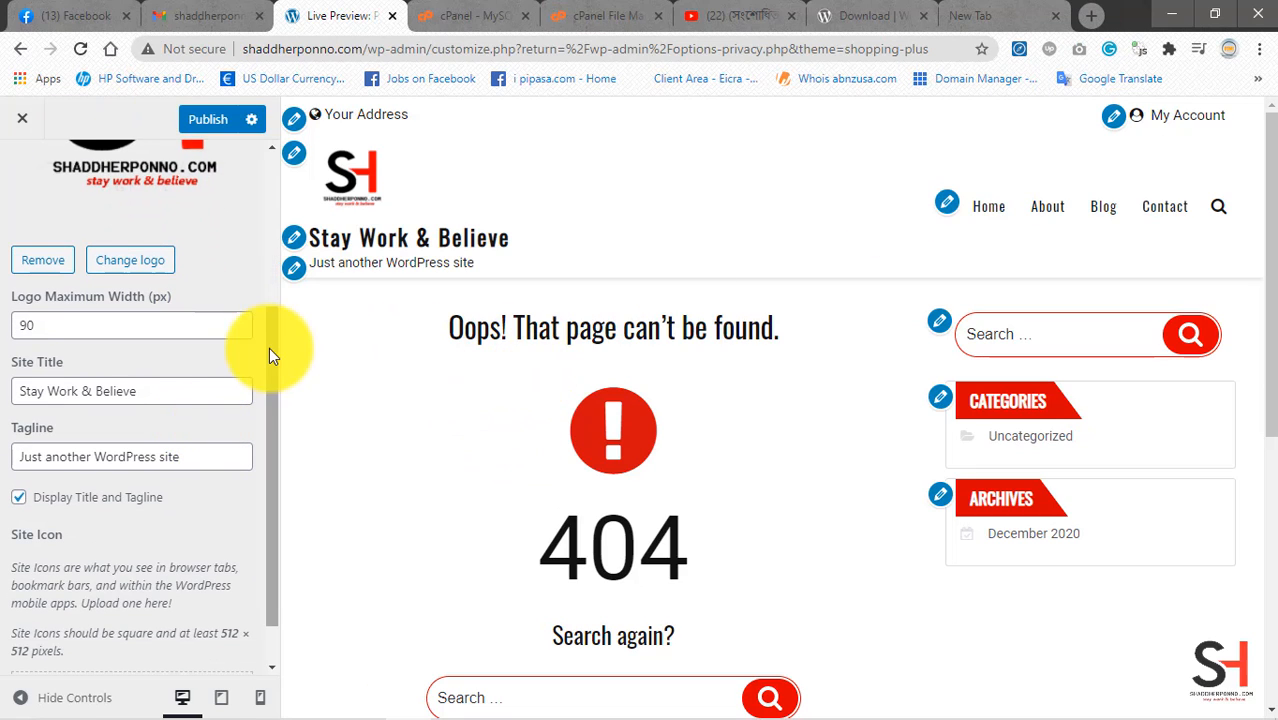
scroll(265, 355, up, 3)
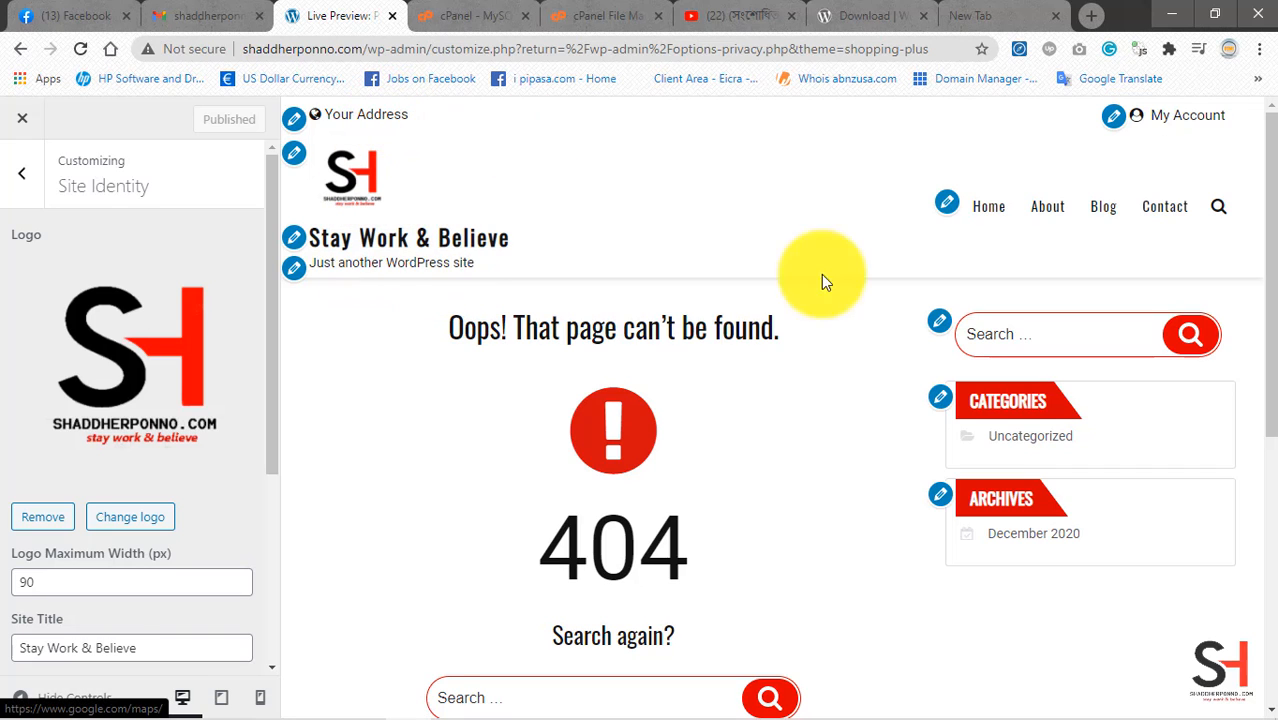
Look over the previewed page down to its footer, and open the Home page to examine its slider and content sections.
scroll(519, 354, down, 5)
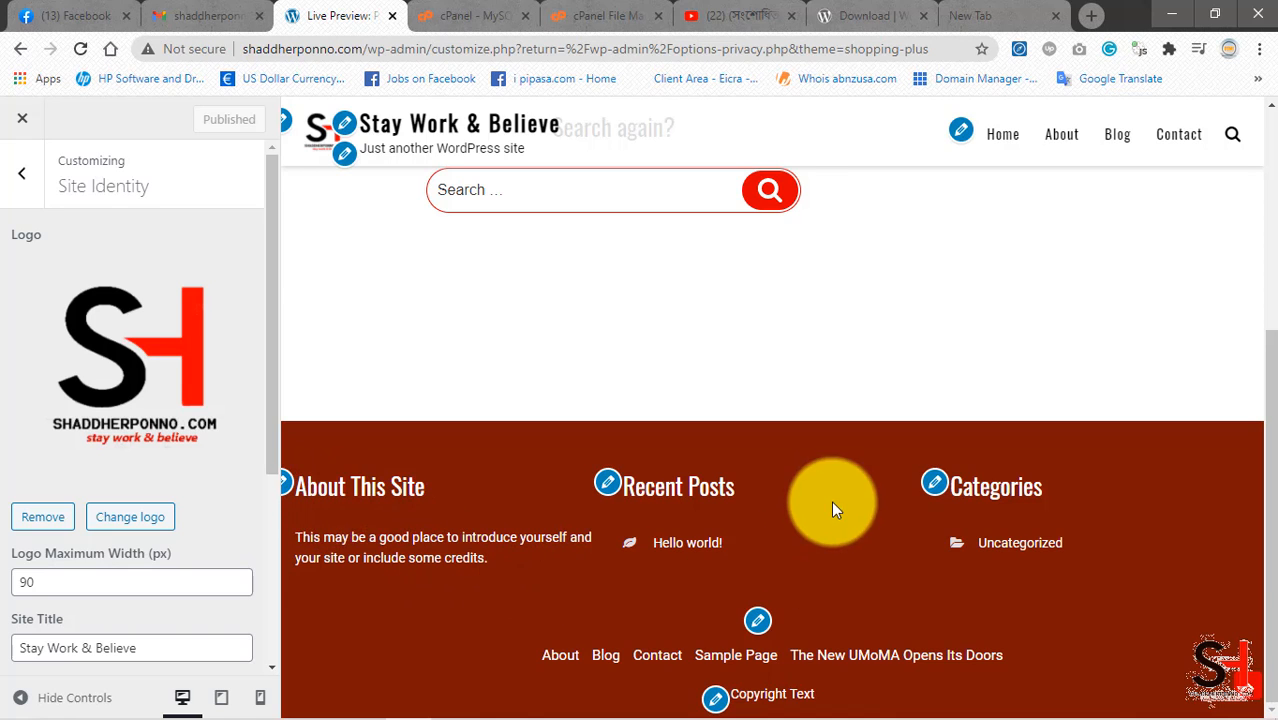
scroll(831, 500, up, 5)
click(990, 212)
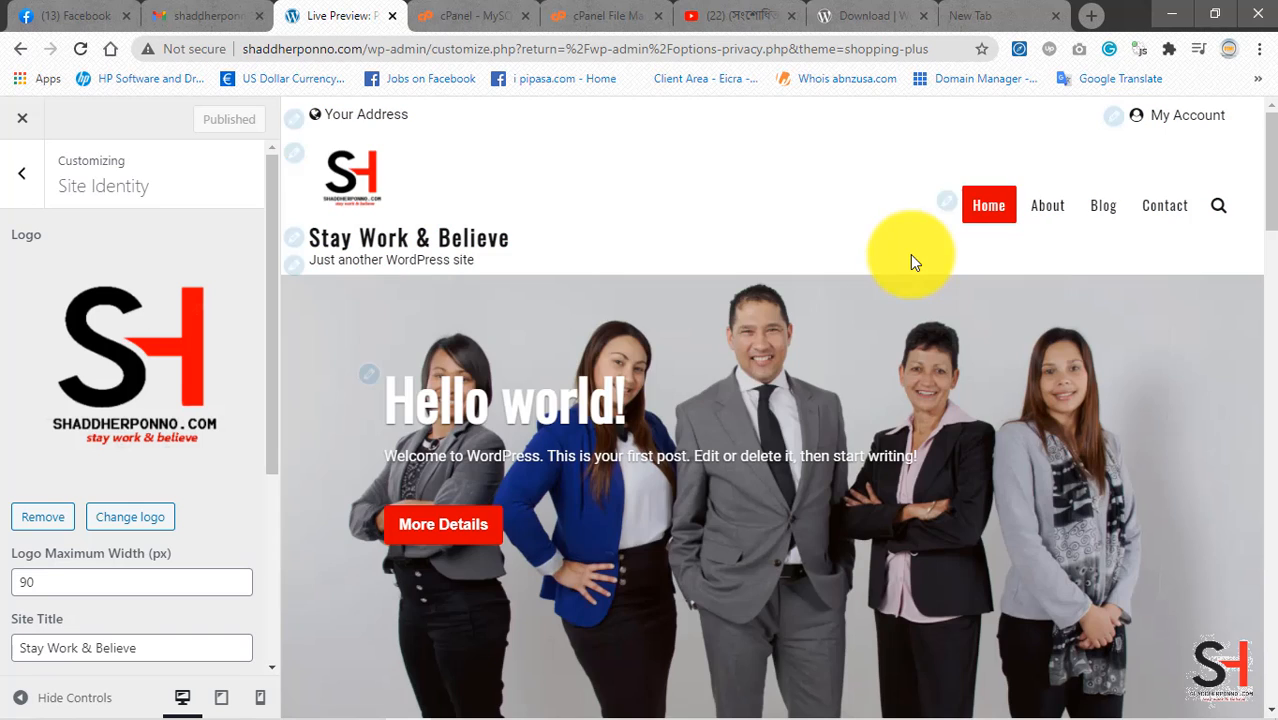
scroll(490, 433, down, 3)
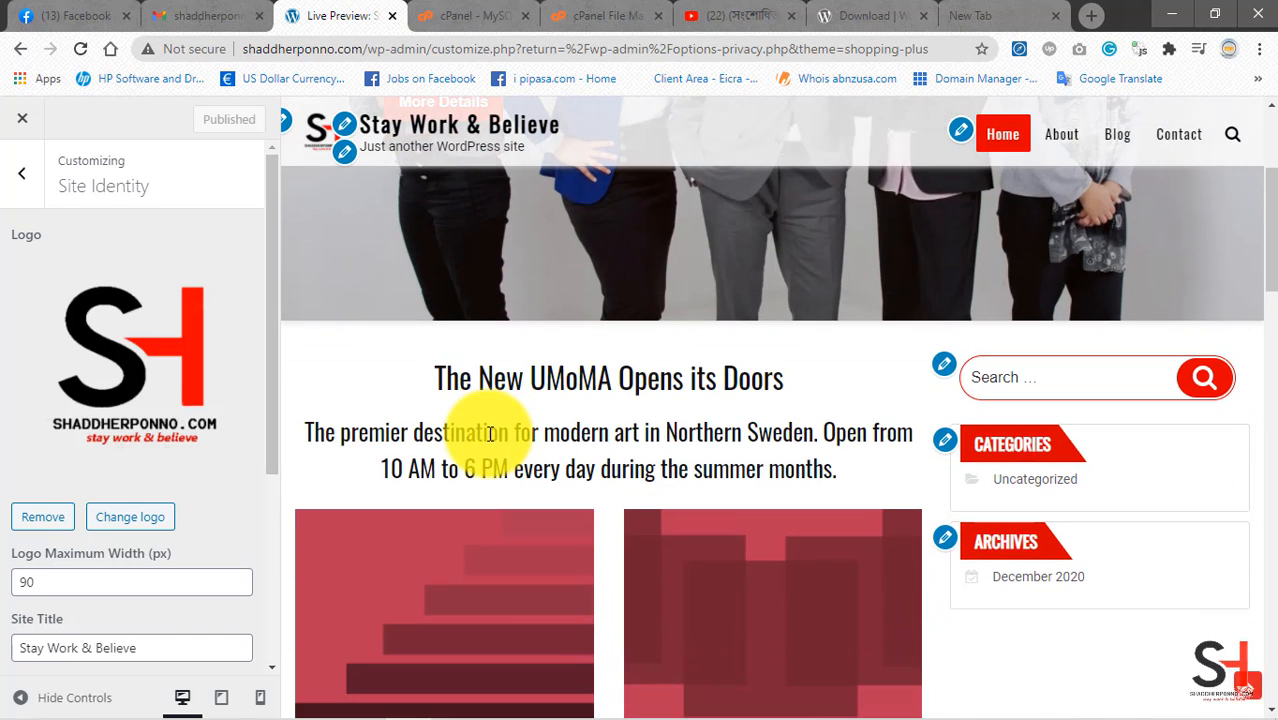
scroll(485, 434, up, 3)
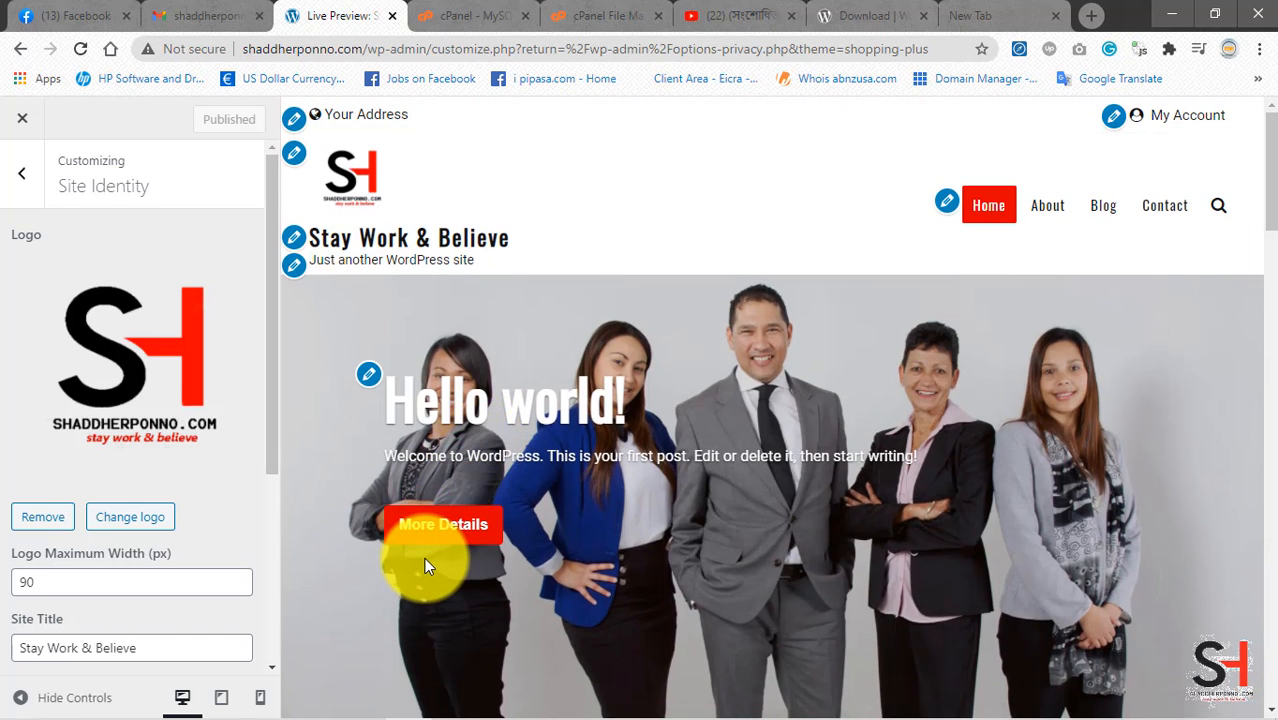
scroll(424, 557, down, 3)
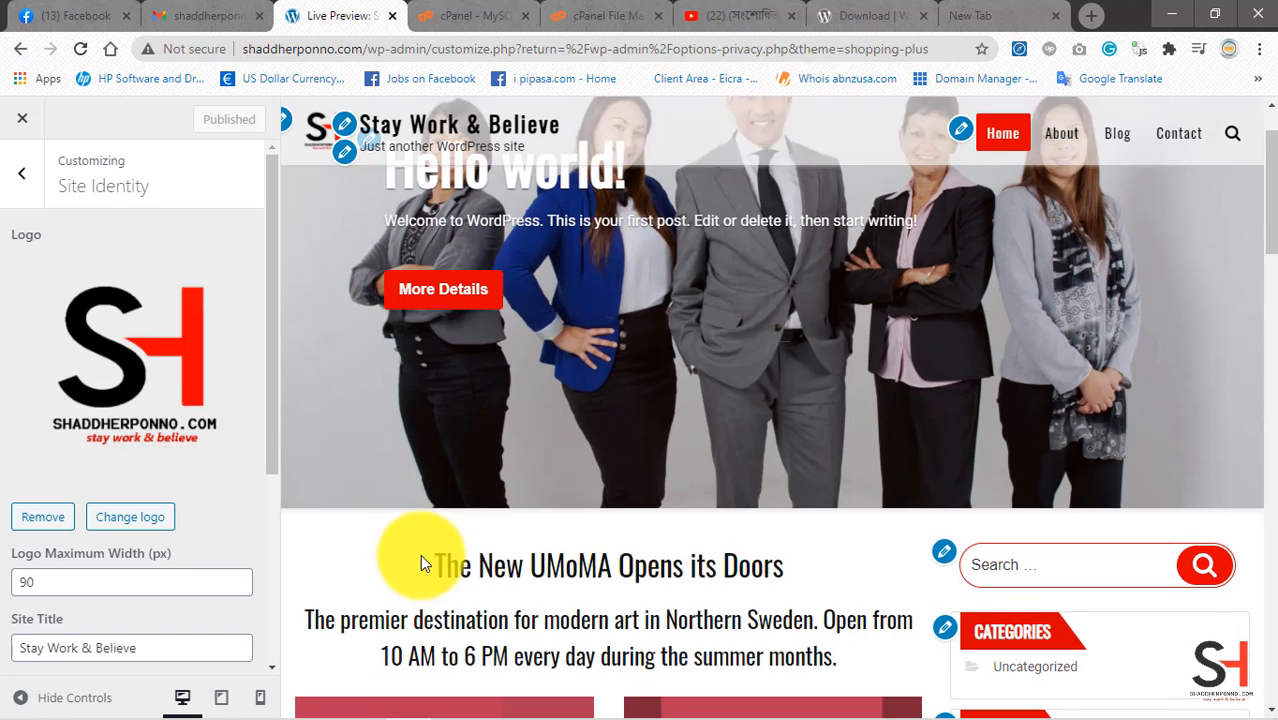
scroll(415, 355, up, 3)
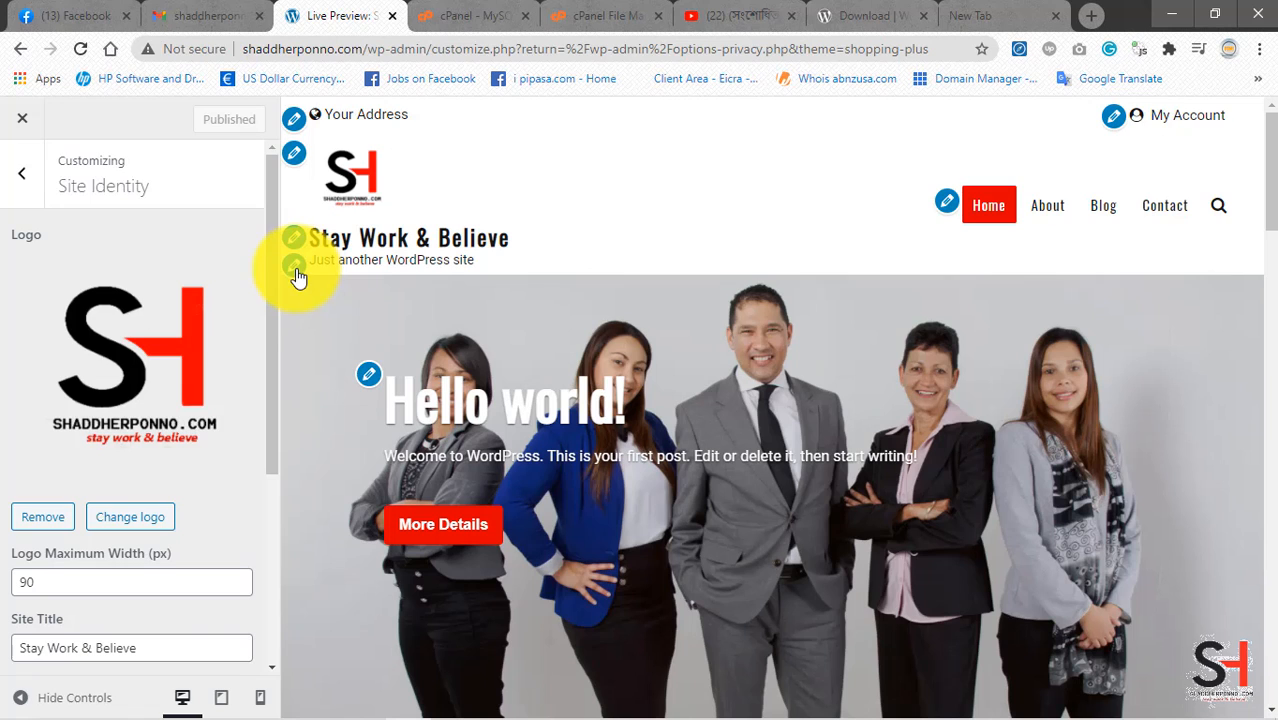
Replace the site tagline with "Online Shopping" and publish the change.
scroll(200, 408, down, 2)
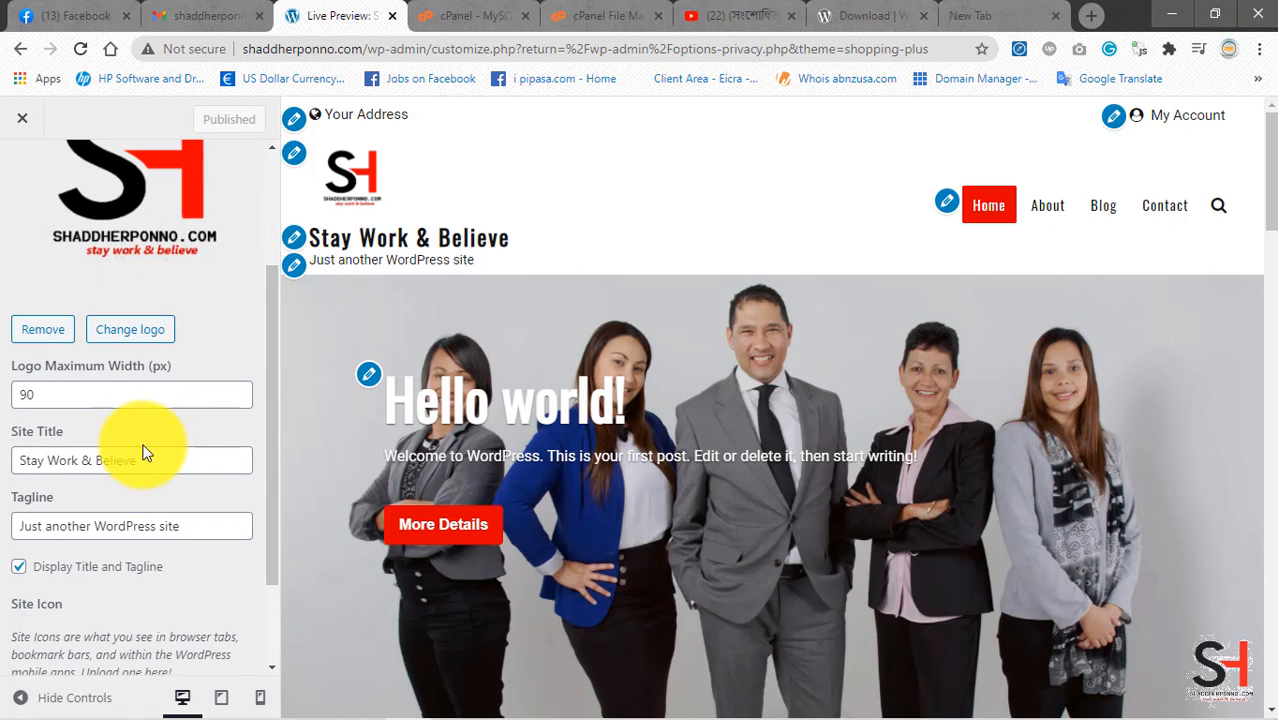
scroll(110, 468, down, 2)
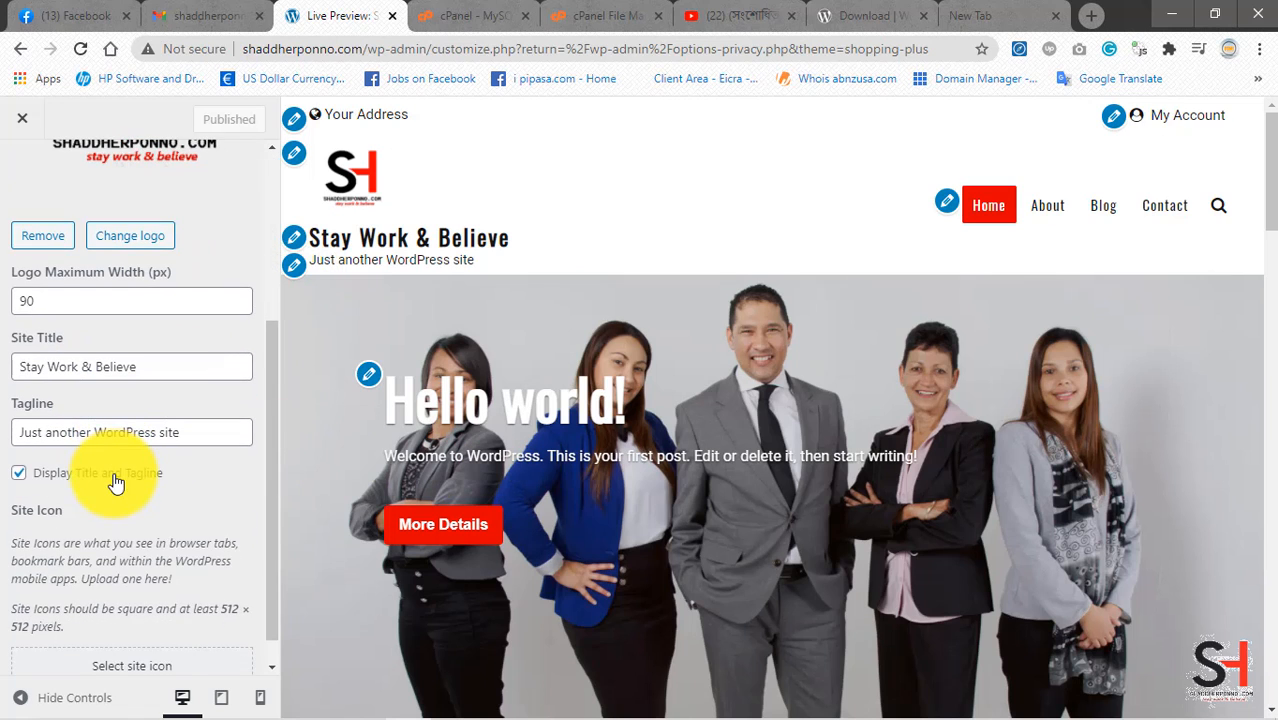
drag(194, 403, 2, 419)
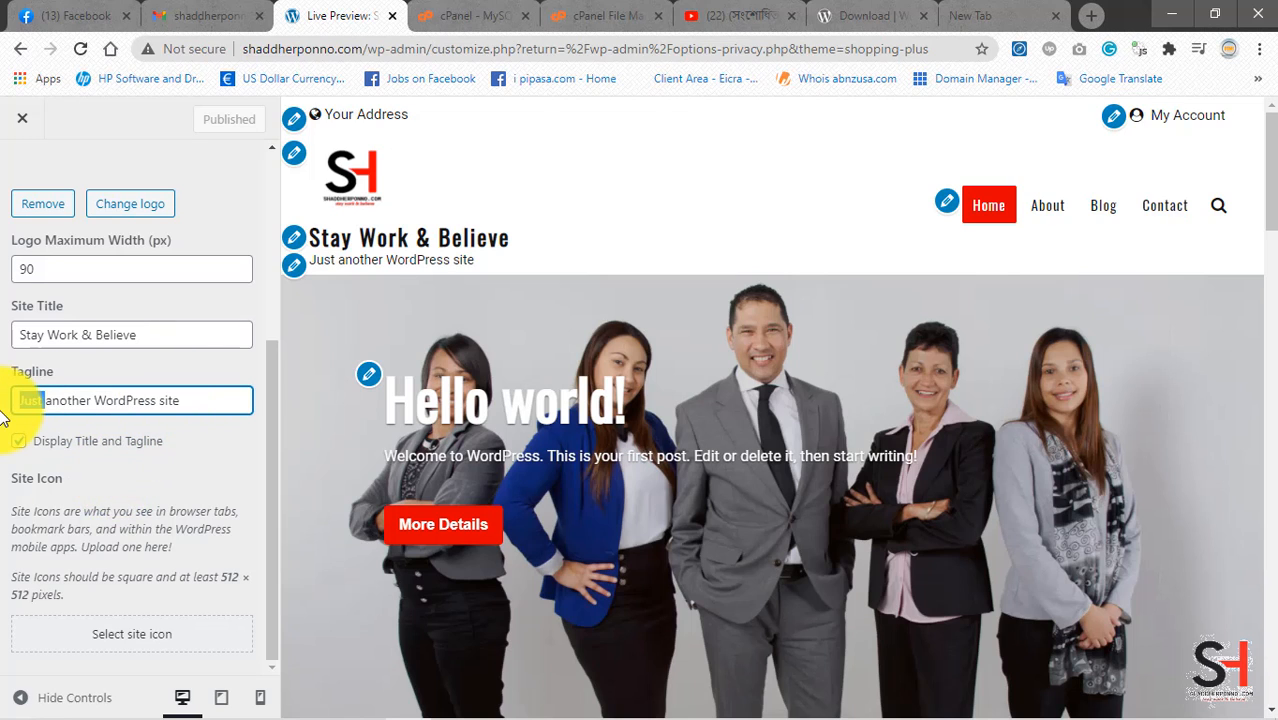
drag(207, 403, 23, 400)
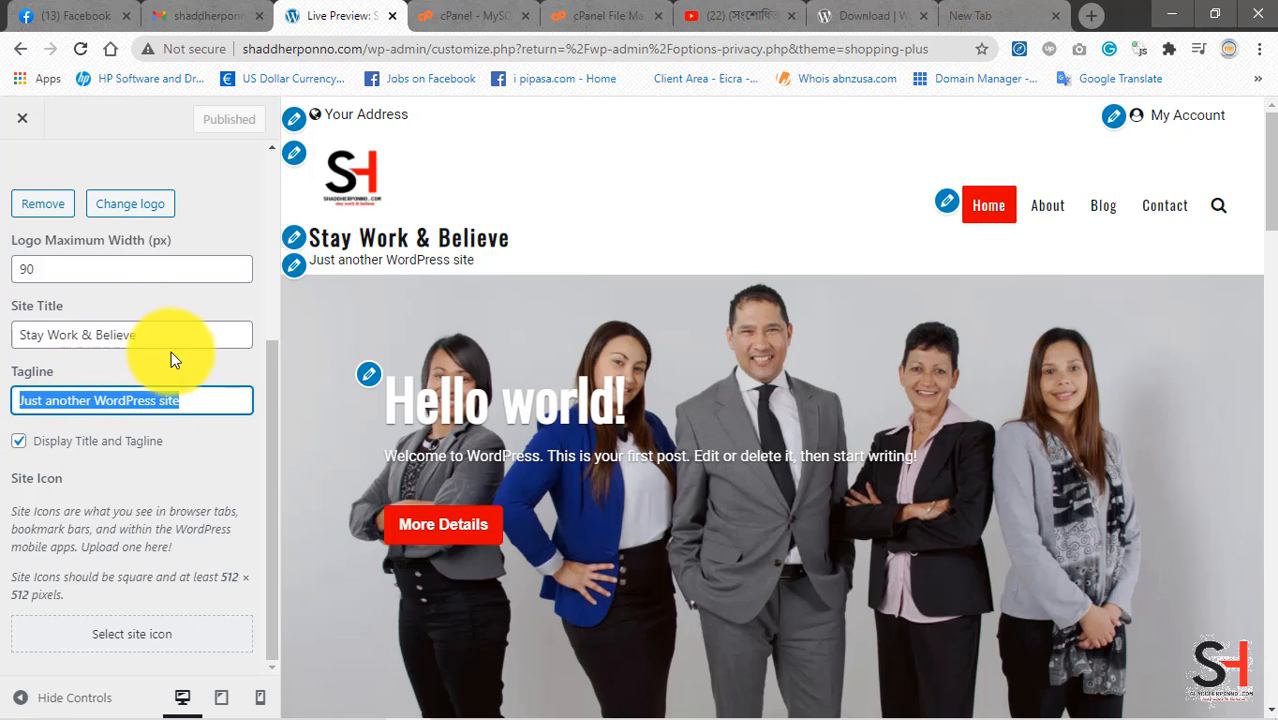
text(ONLI)
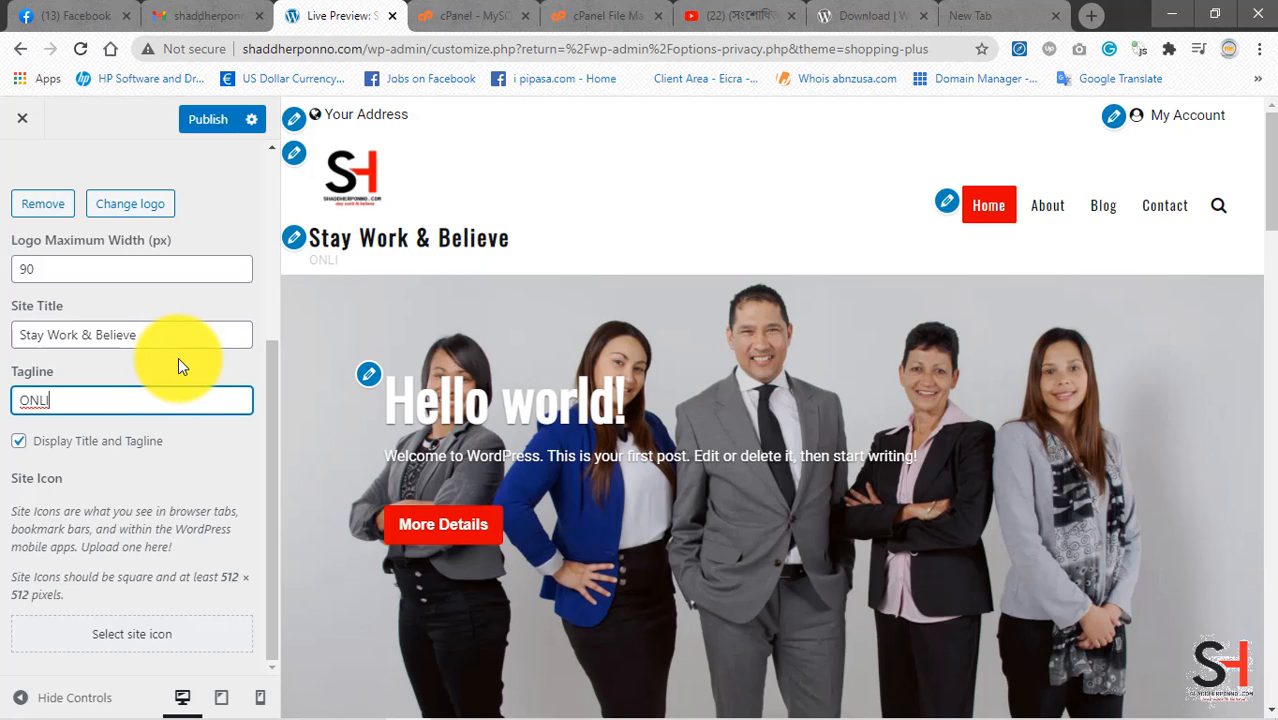
key(BackSpace)
key(BackSpace)
key(BackSpace)
key(BackSpace)
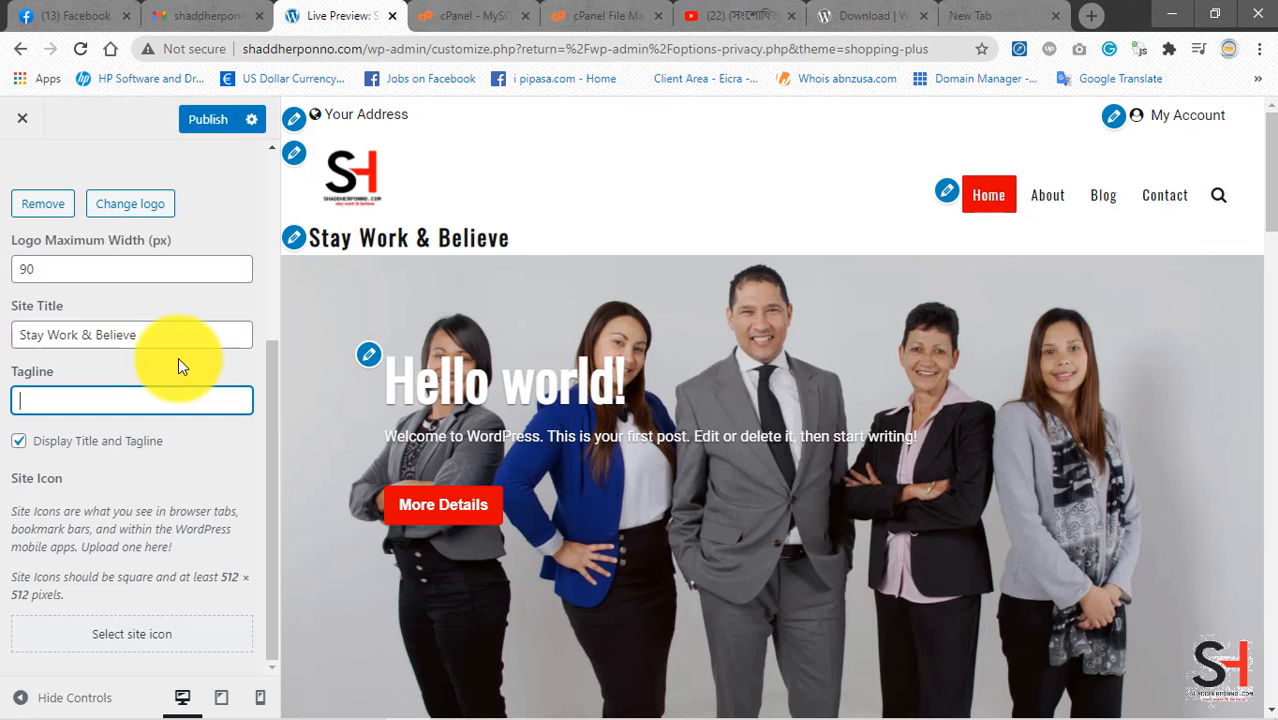
text(Online )
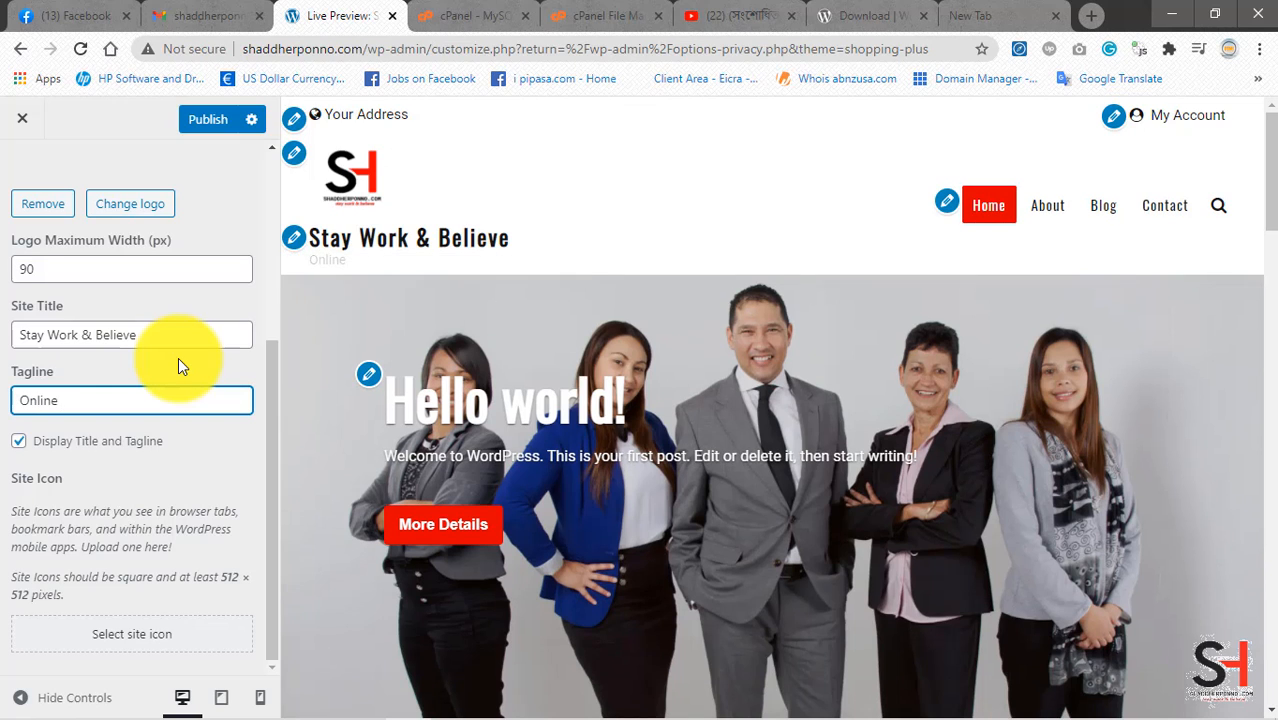
text(Shopping mail)
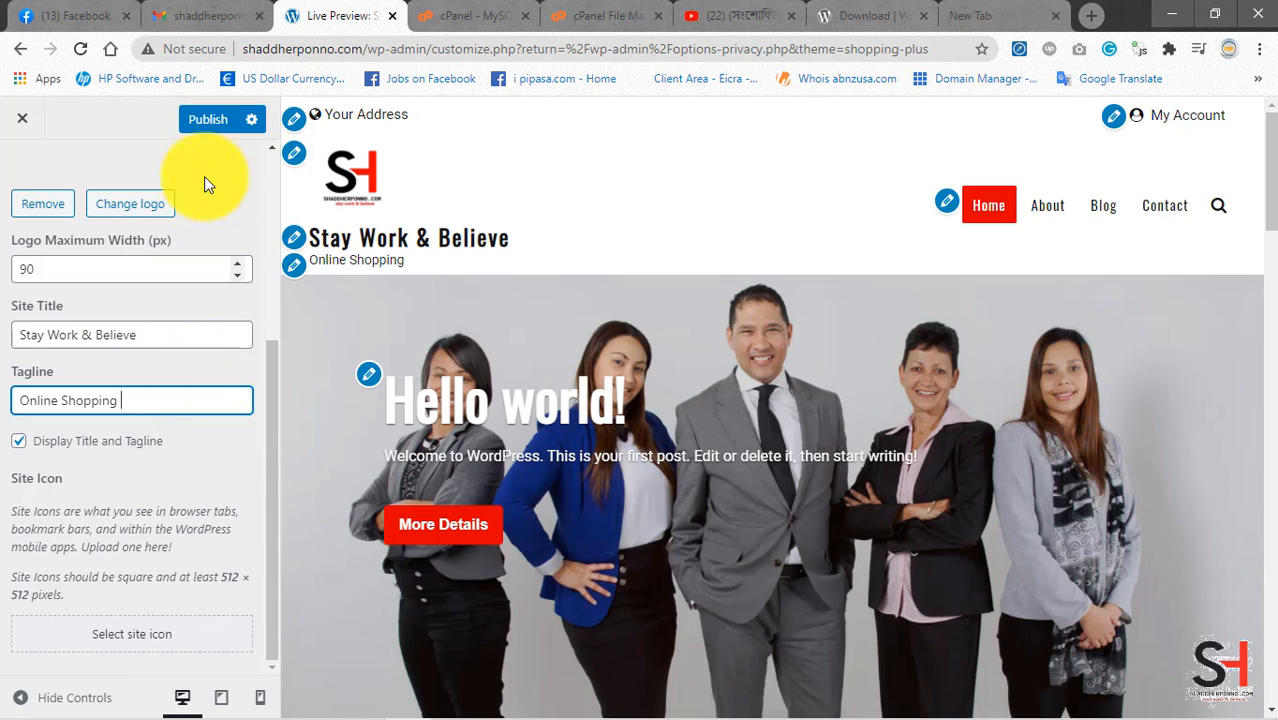
click(218, 123)
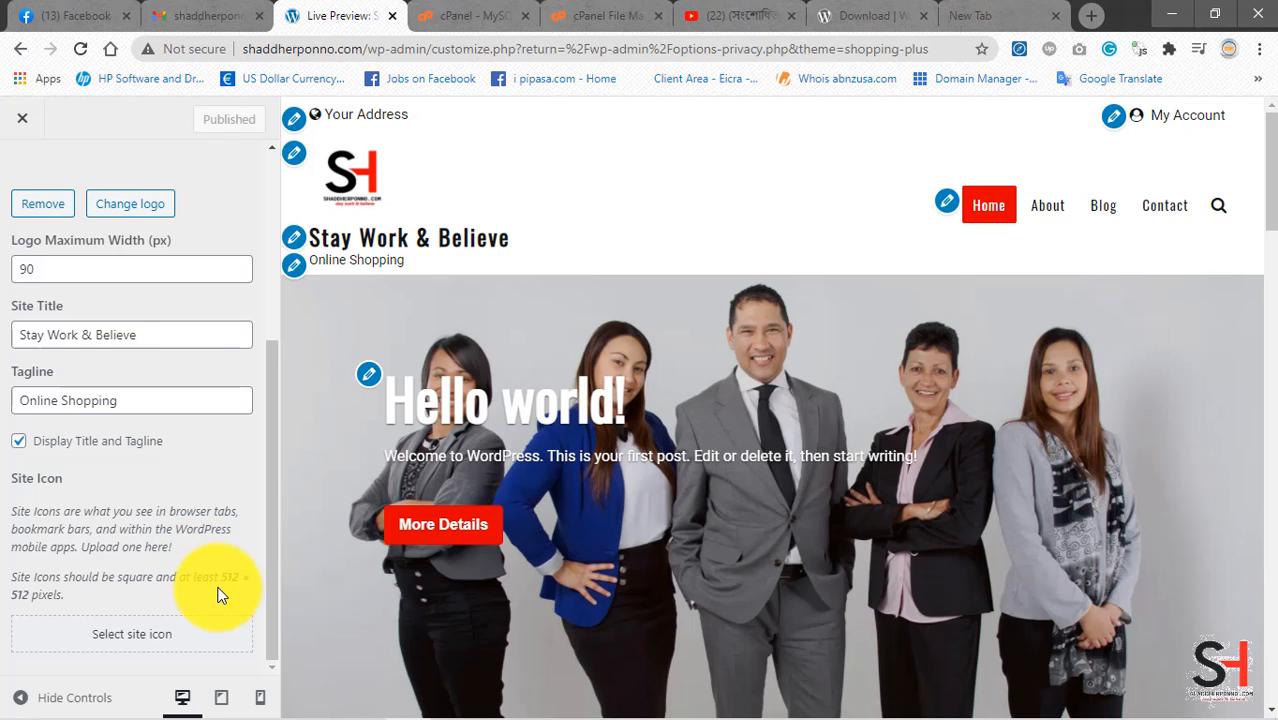
Set transprant.png from the media library as the site icon.
click(168, 643)
click(118, 346)
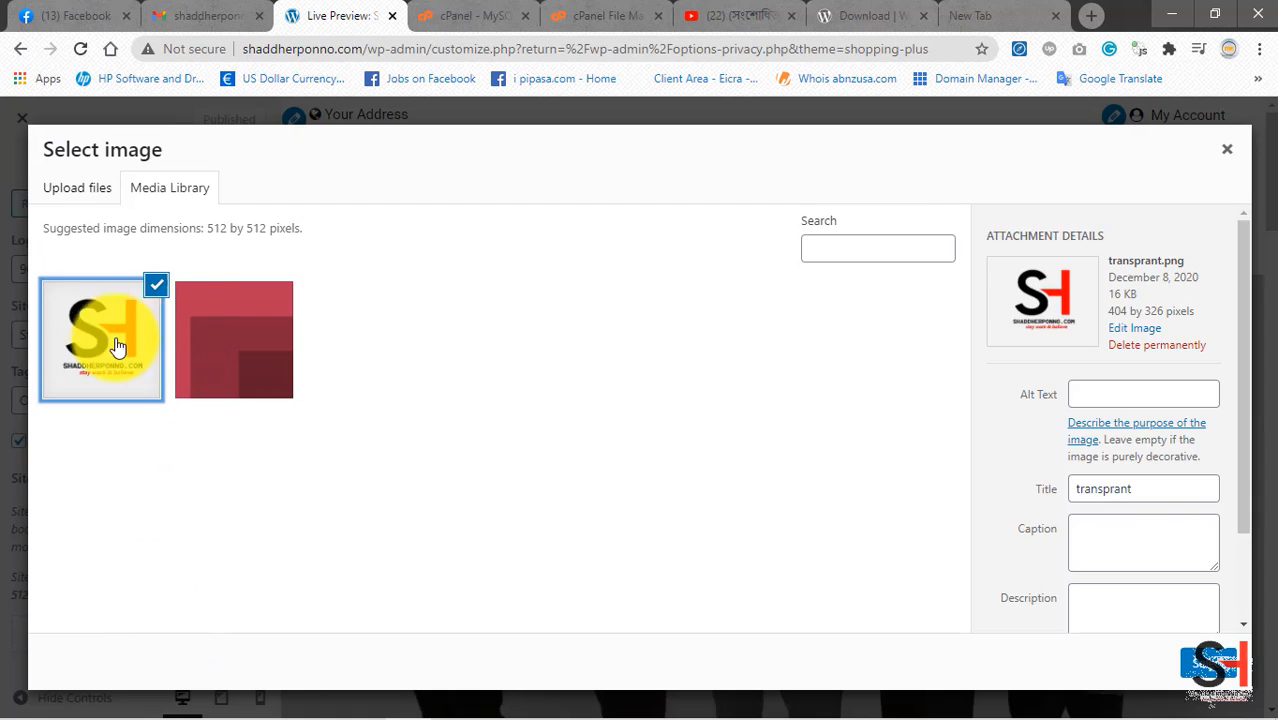
click(1195, 660)
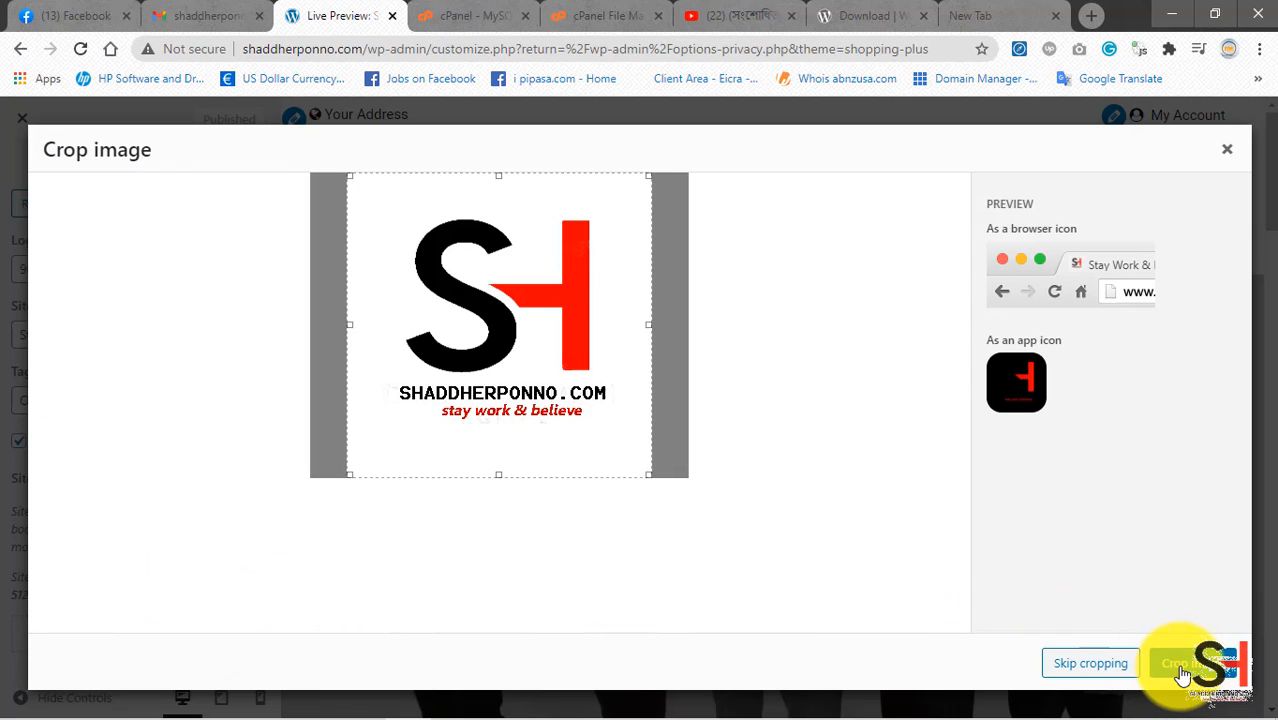
click(1118, 673)
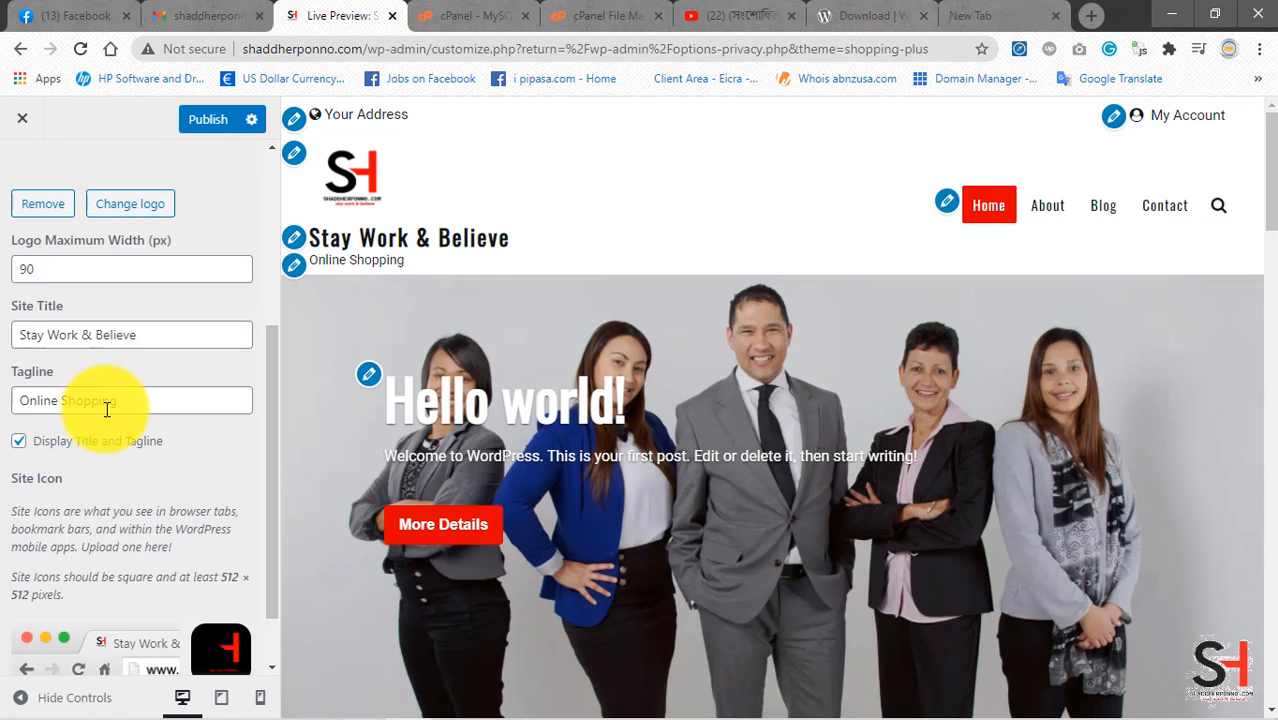
scroll(145, 392, down, 1)
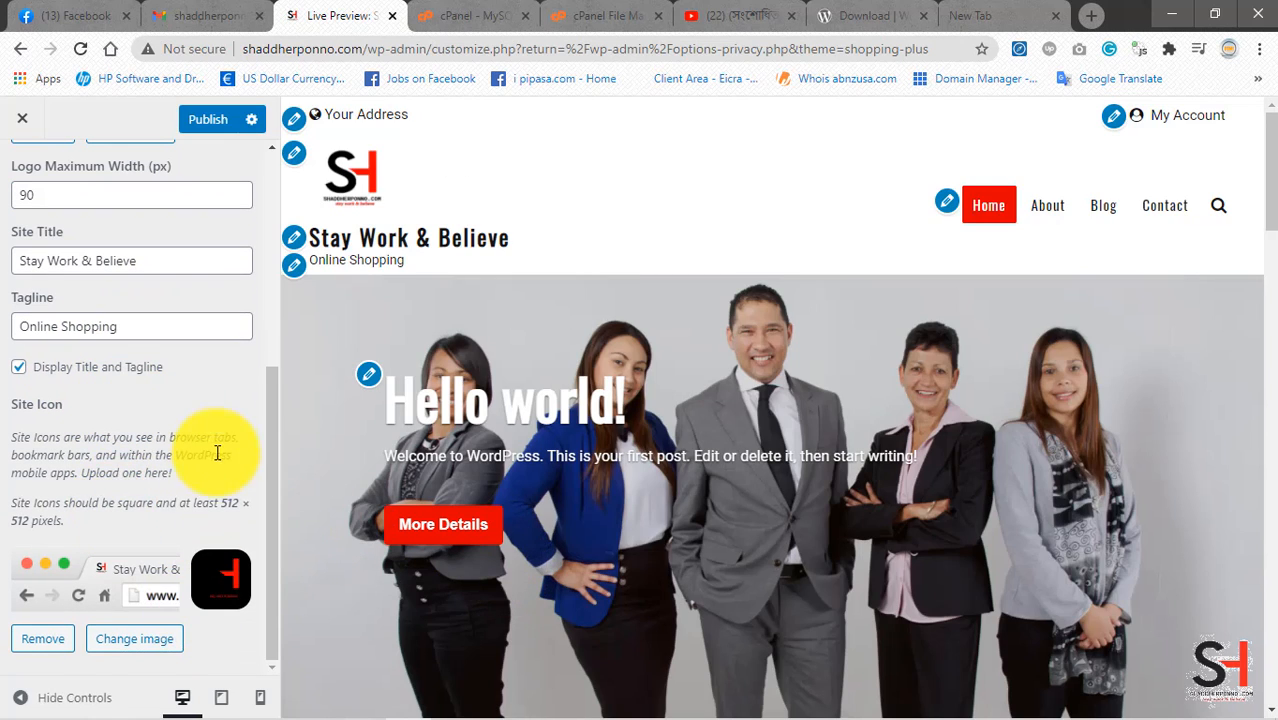
drag(277, 493, 305, 522)
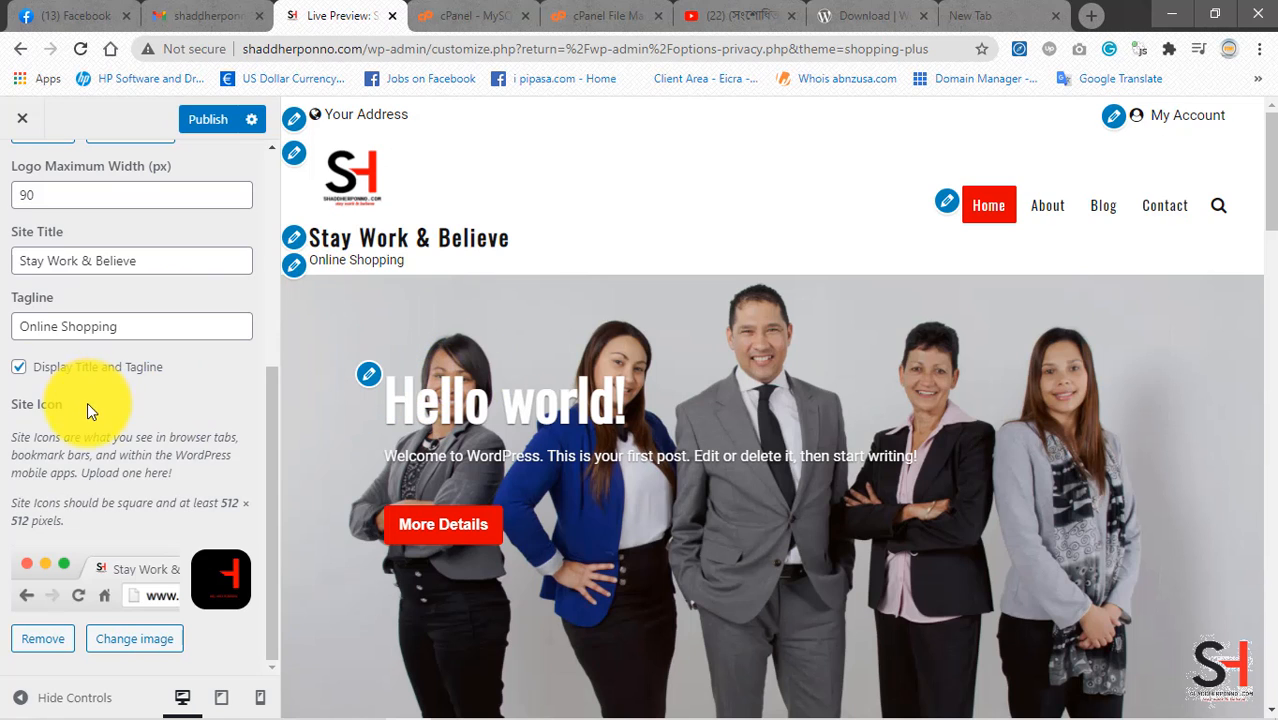
Open the Home Featured Slider settings from the preview and set the slider effect to Fade.
click(369, 375)
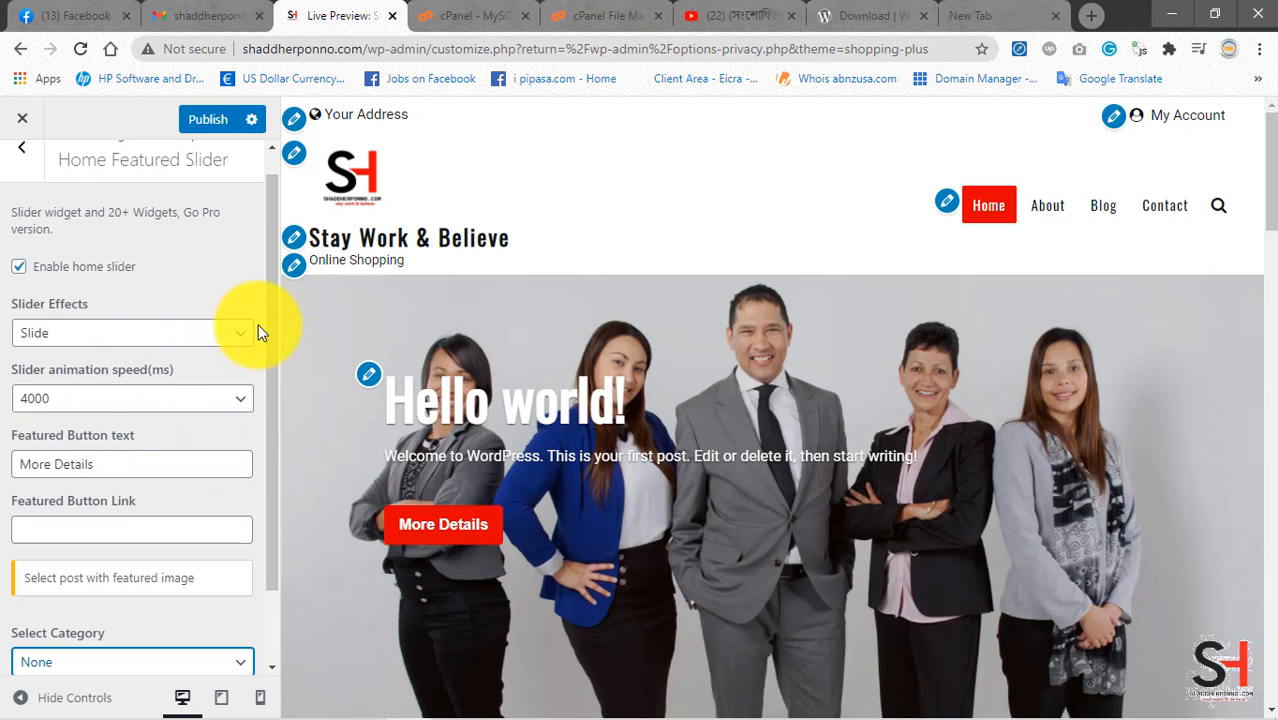
click(243, 336)
click(243, 336)
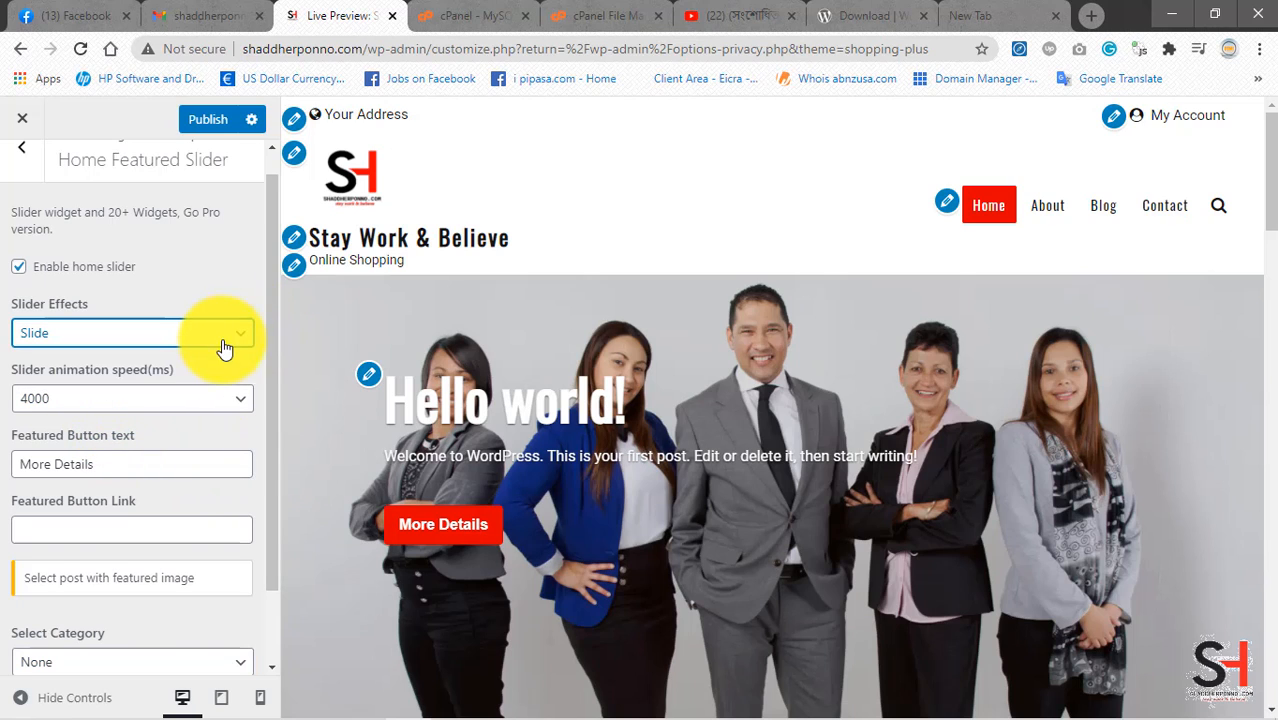
click(236, 343)
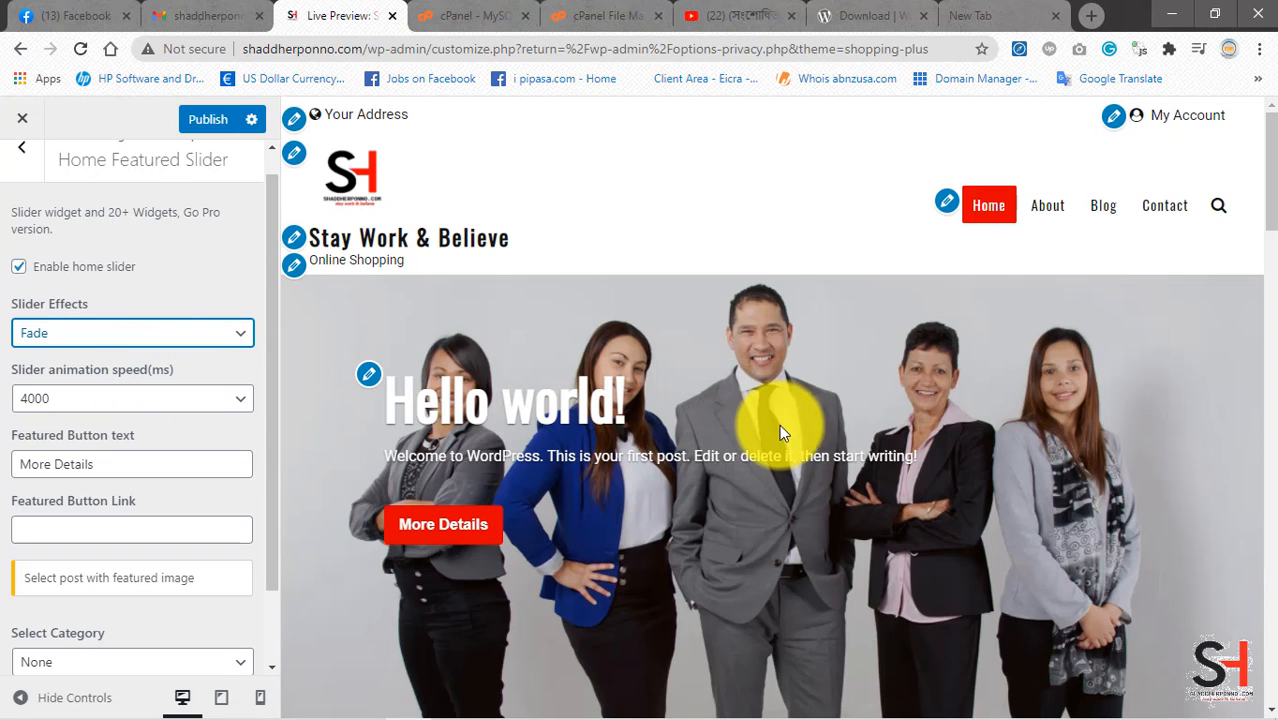
scroll(689, 429, down, 4)
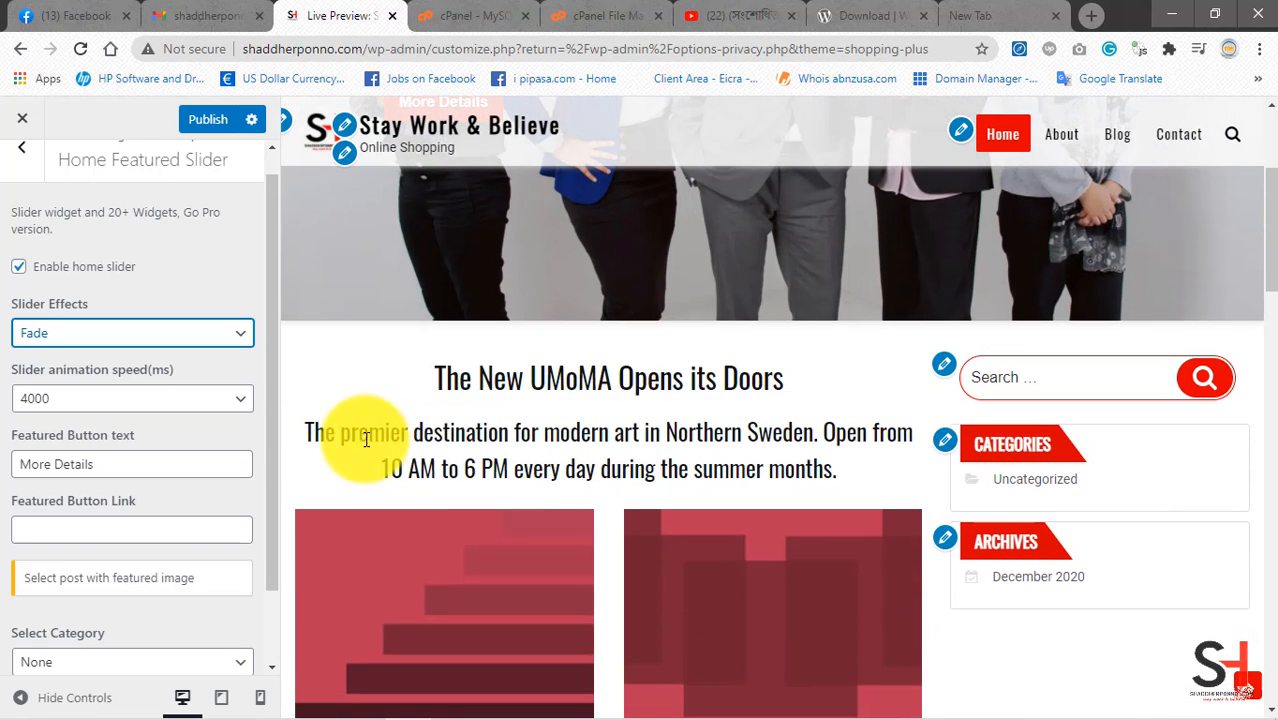
scroll(204, 415, up, 1)
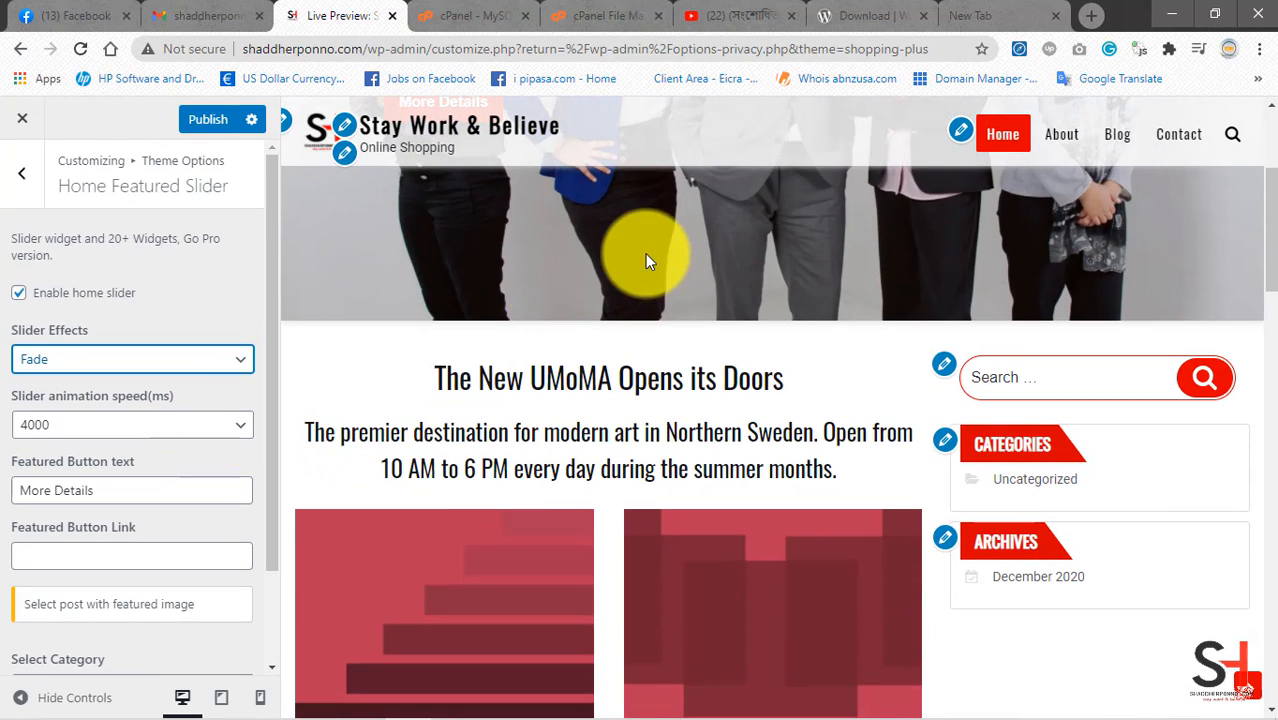
scroll(645, 253, up, 5)
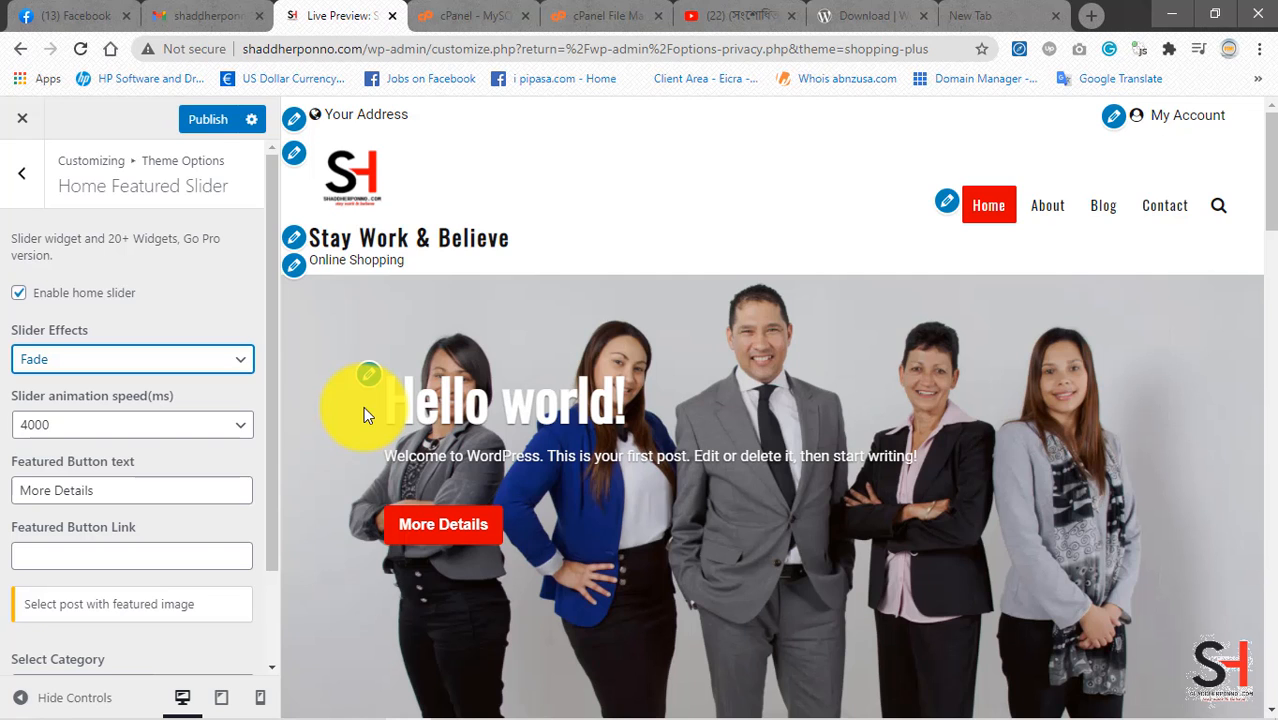
Open the blog sidebar's Archives widget from the preview and display it as a dropdown with post counts off.
scroll(570, 456, down, 5)
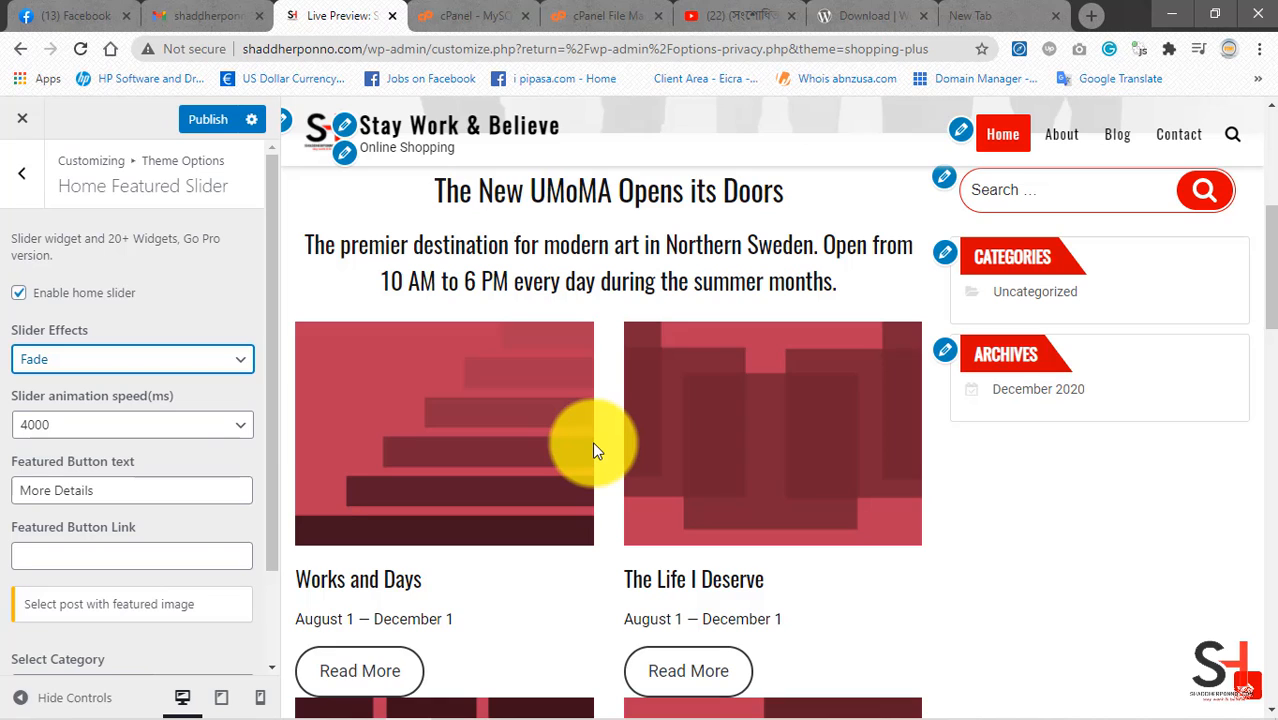
click(421, 442)
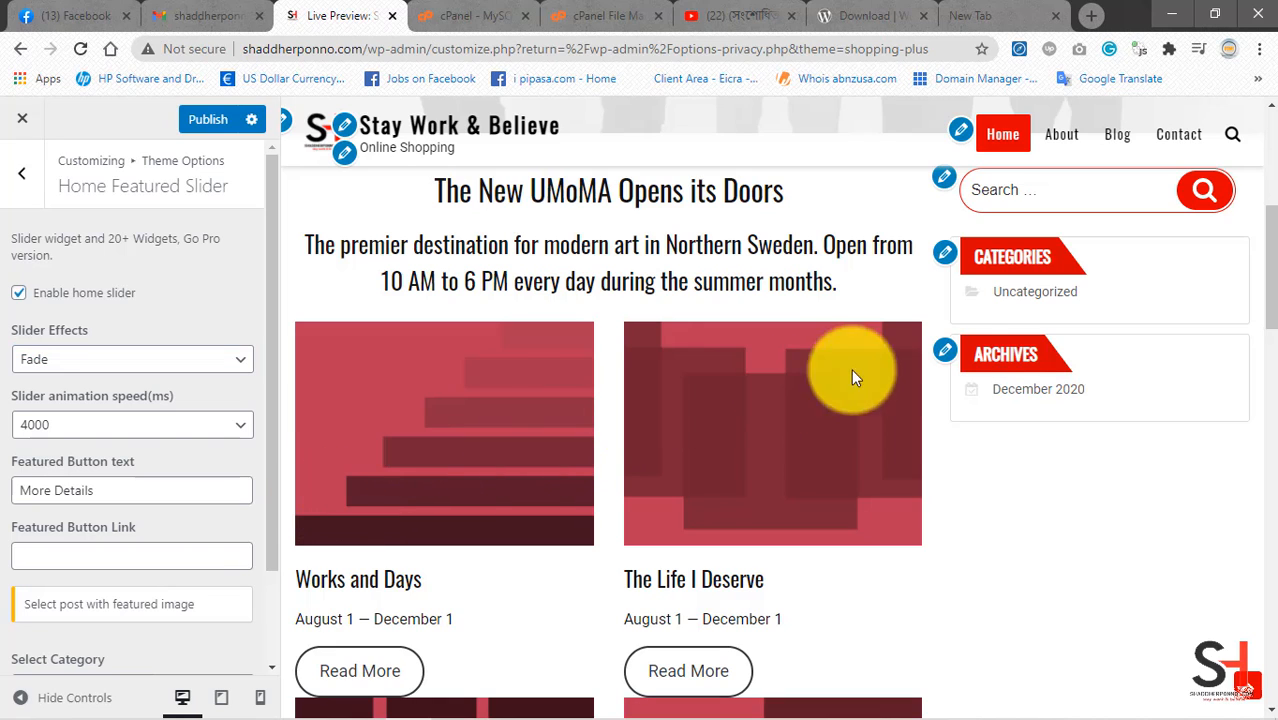
click(944, 349)
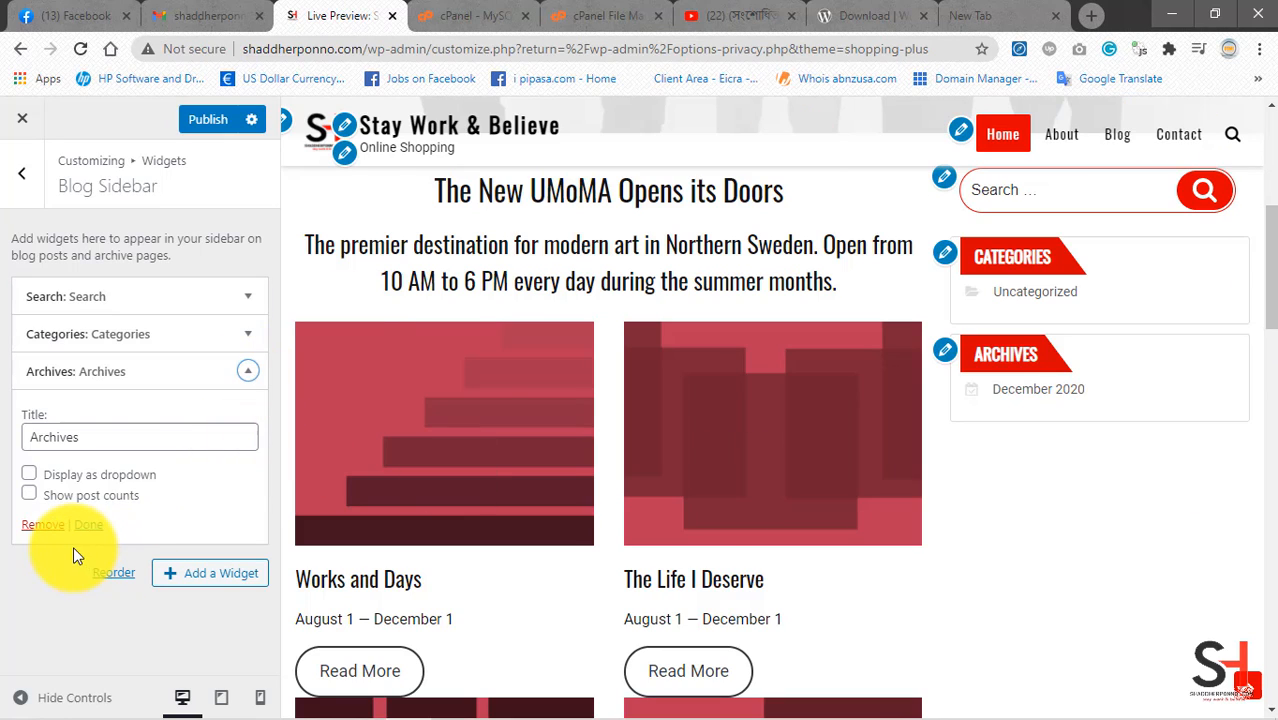
click(29, 496)
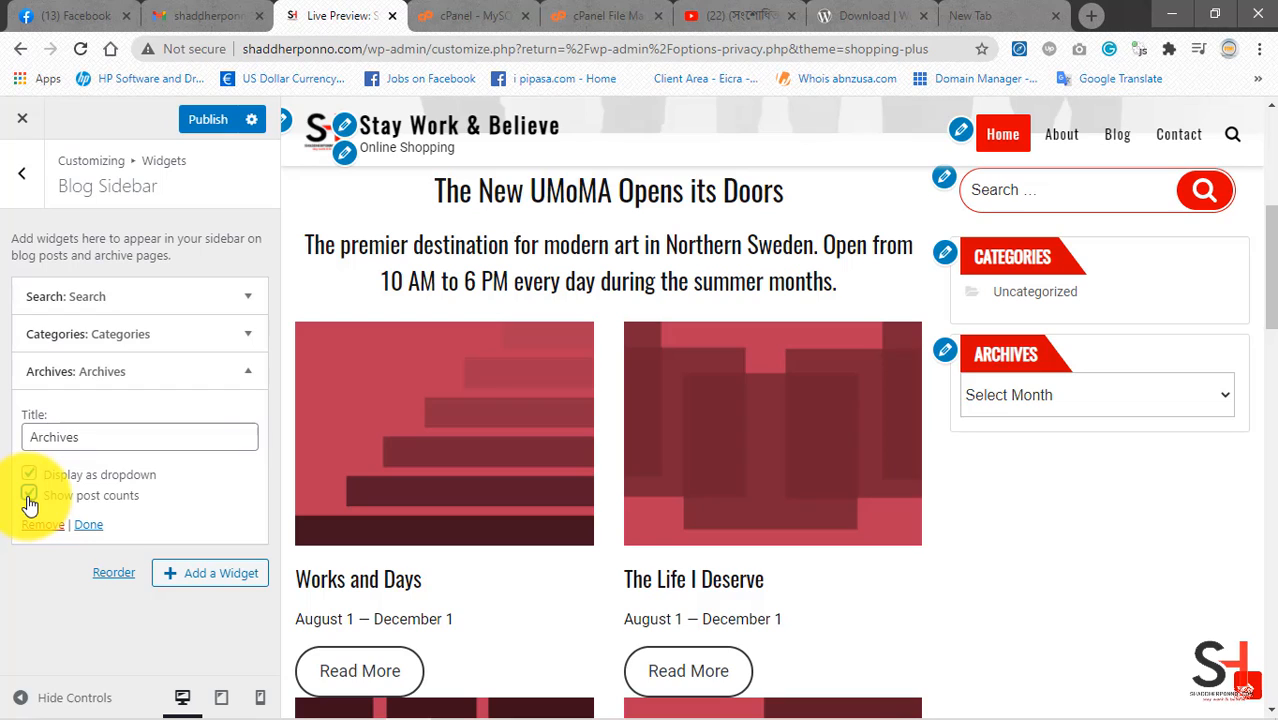
click(29, 497)
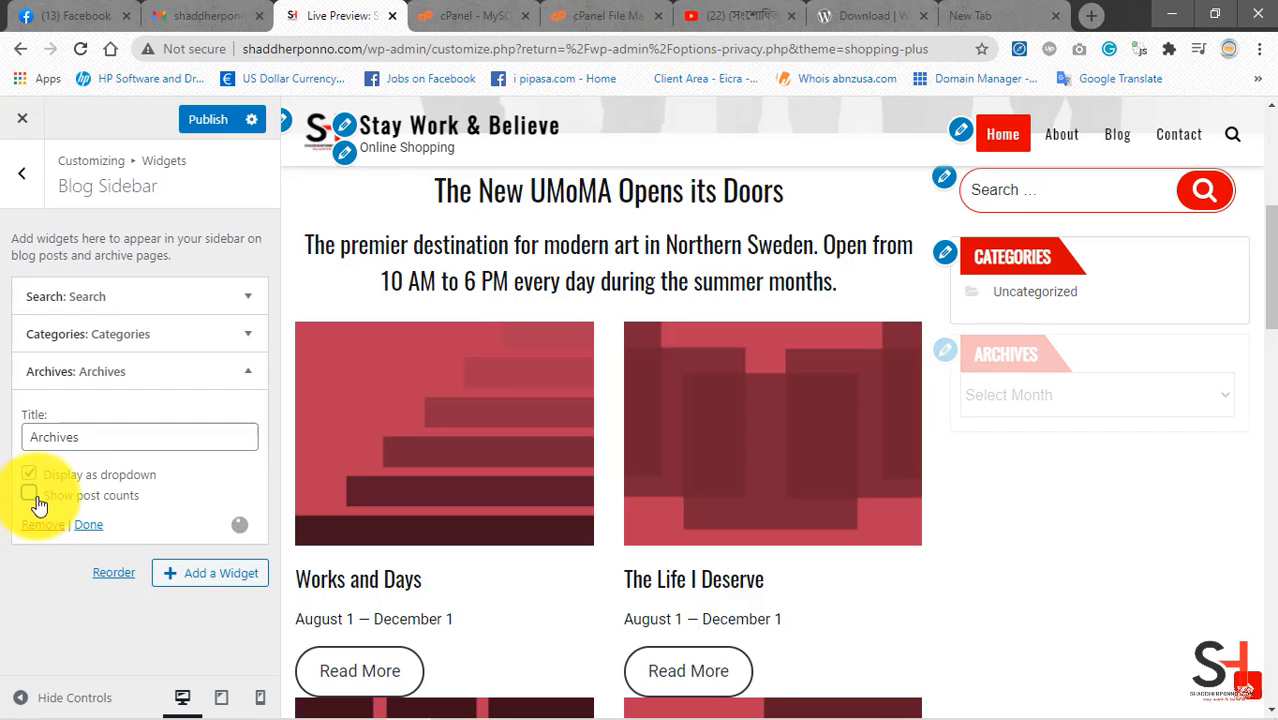
click(246, 379)
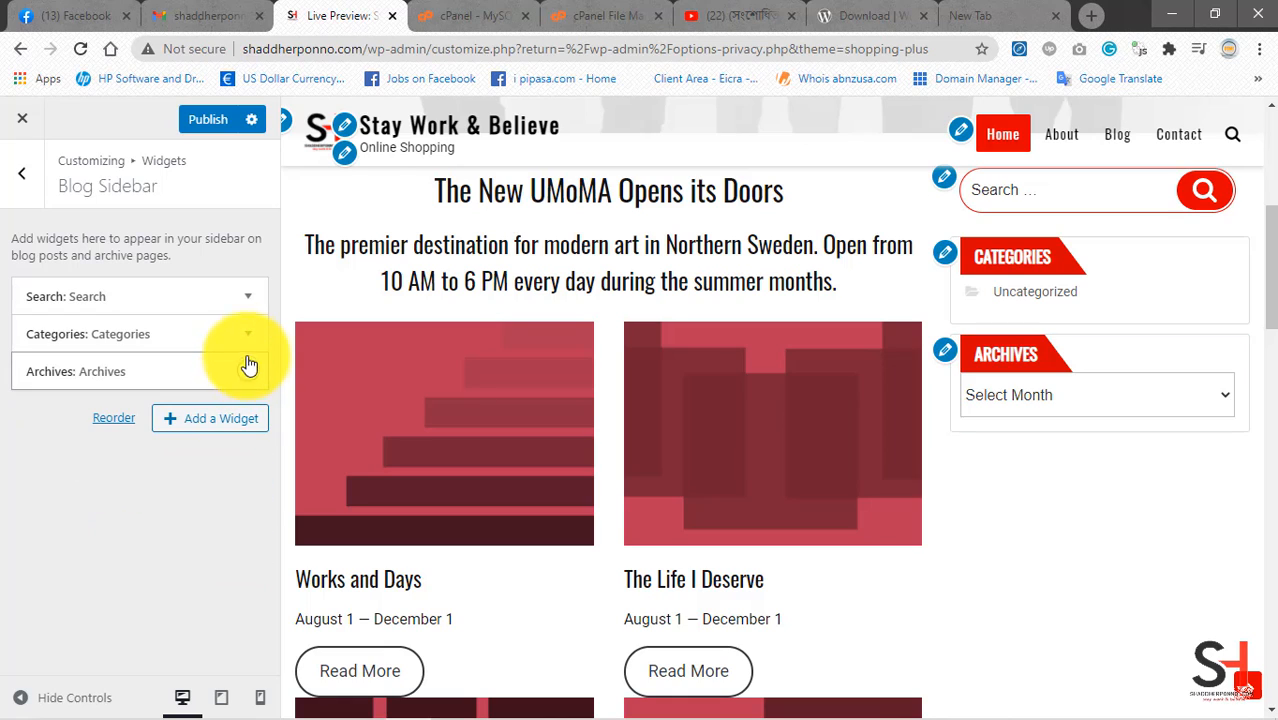
Try the Show hierarchy option on the blog sidebar's Categories widget, then leave it off.
click(248, 345)
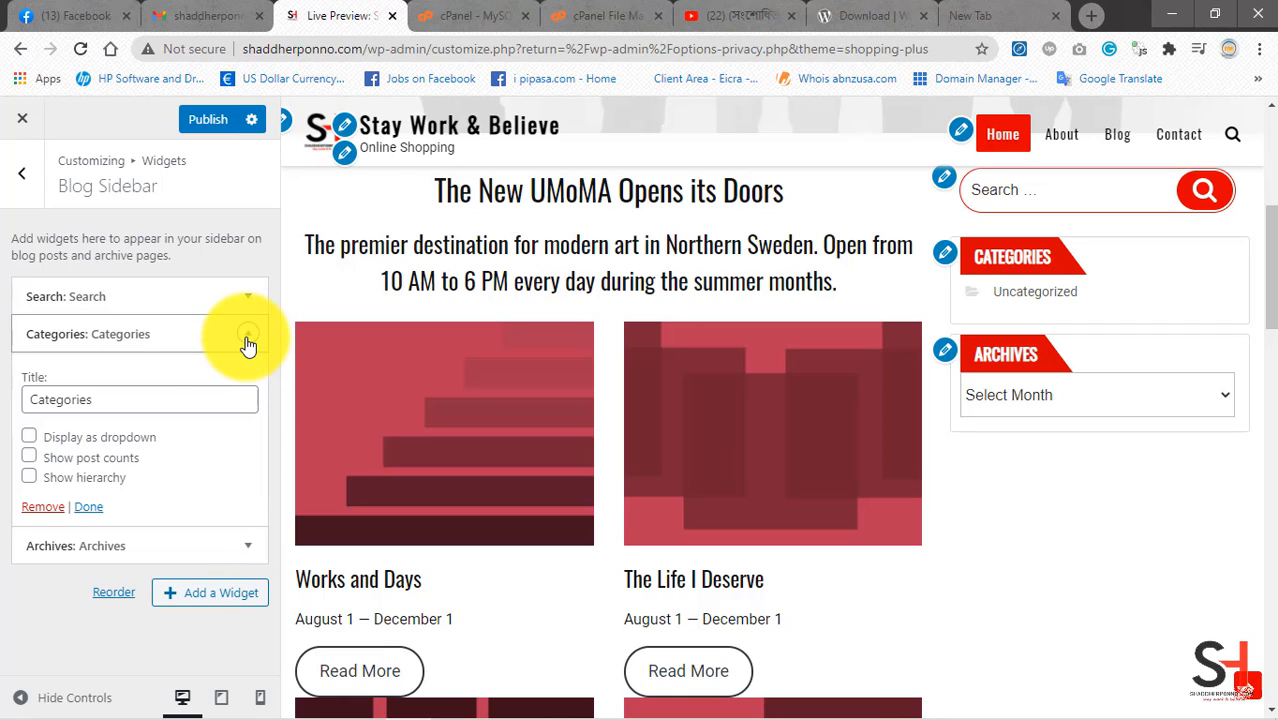
click(29, 477)
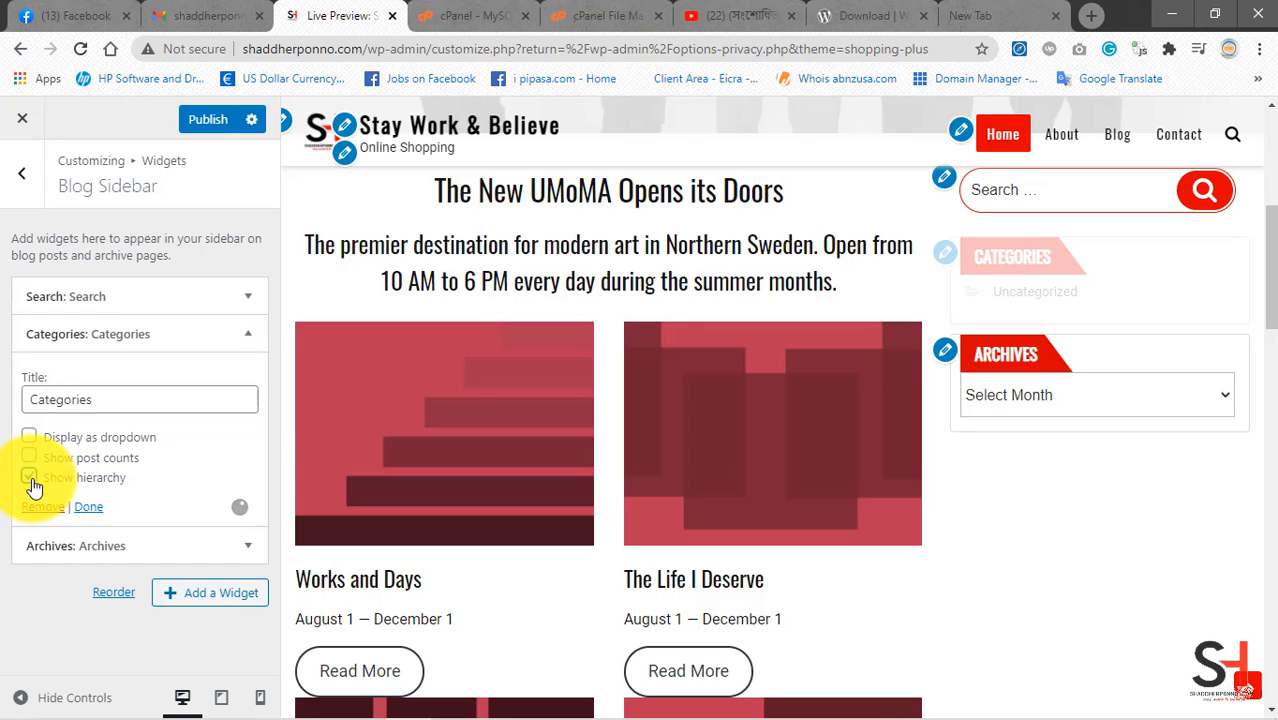
click(29, 477)
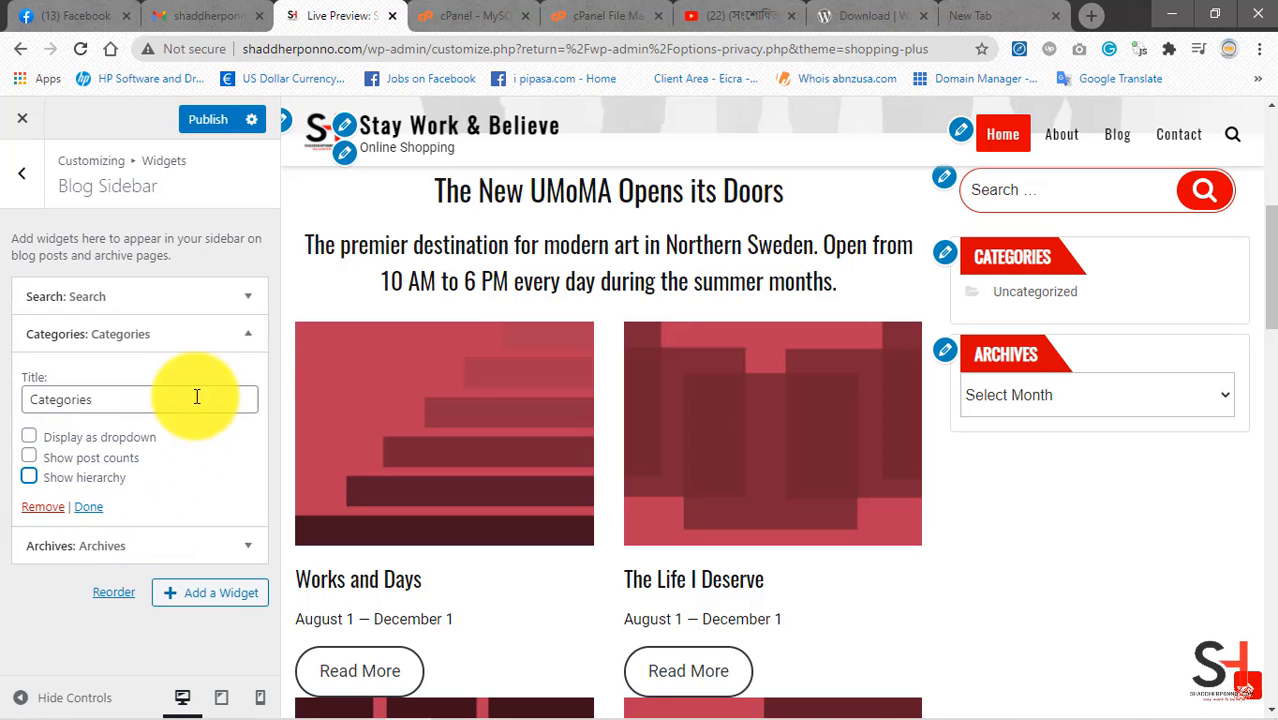
click(242, 335)
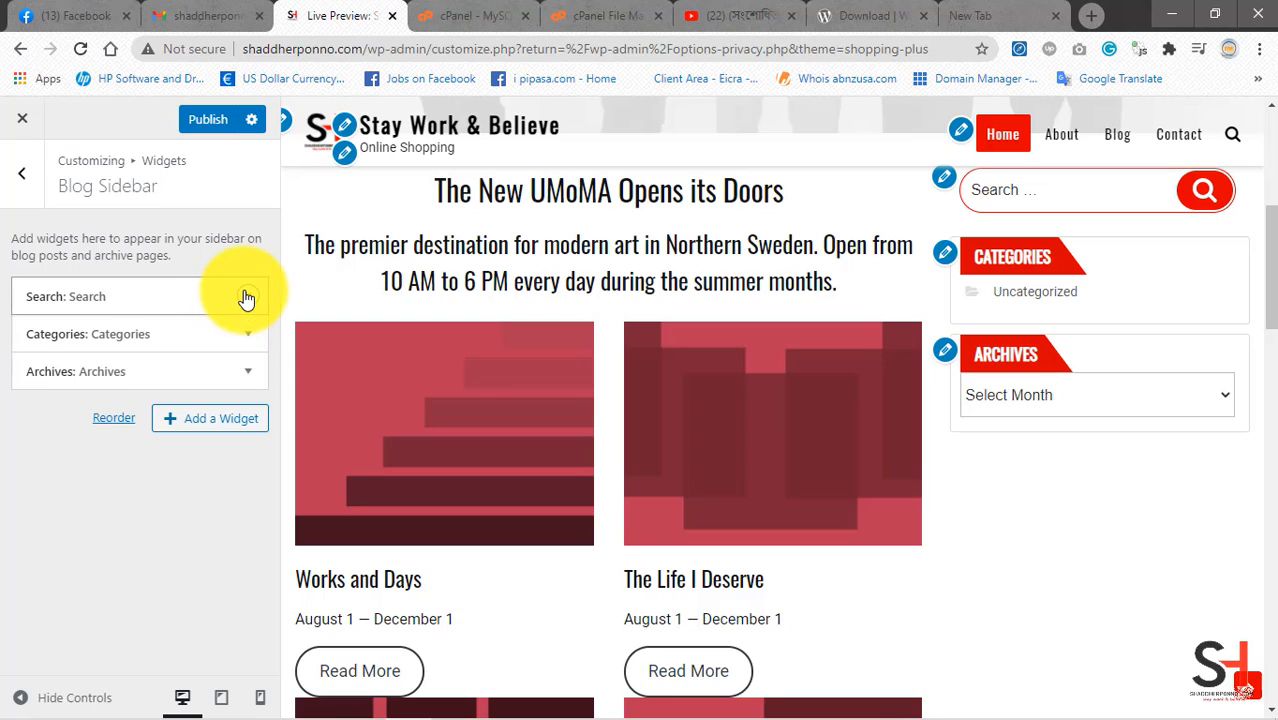
Check the Search widget's settings and publish the pending customizer changes.
click(245, 300)
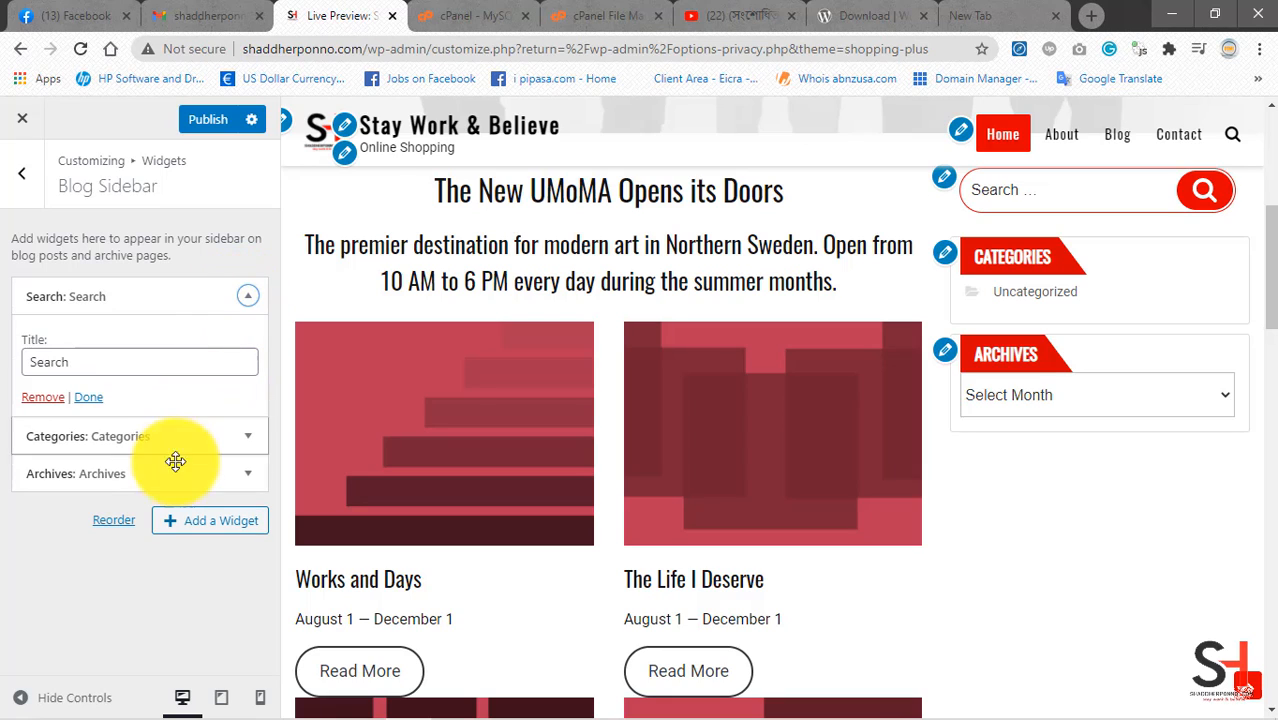
click(226, 120)
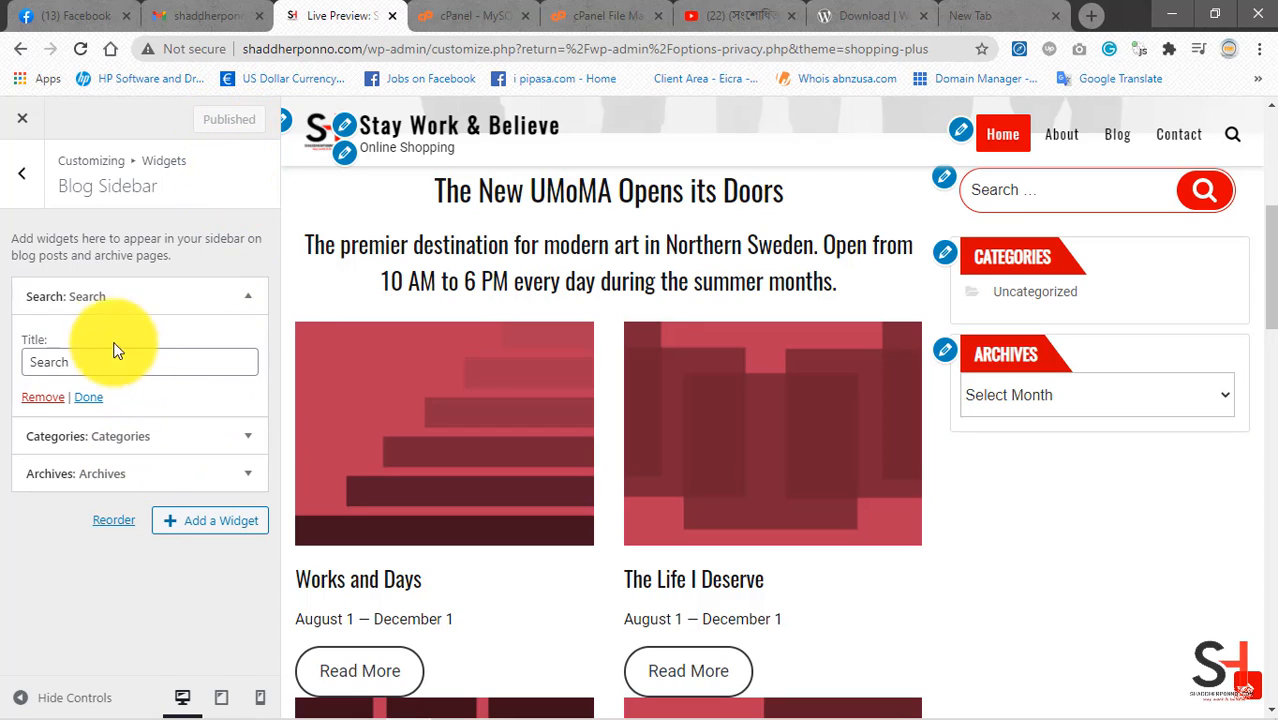
click(247, 298)
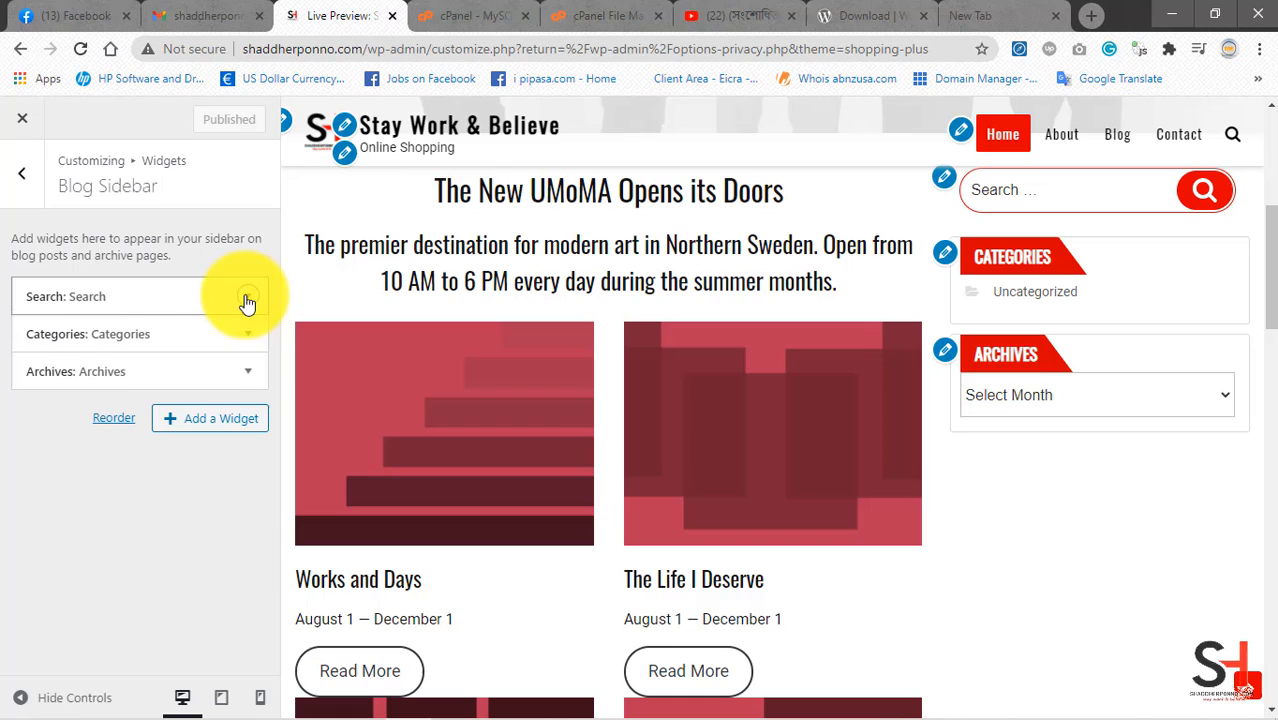
Turn off the dropdown display of the Archives widget and publish the change.
click(248, 372)
click(29, 474)
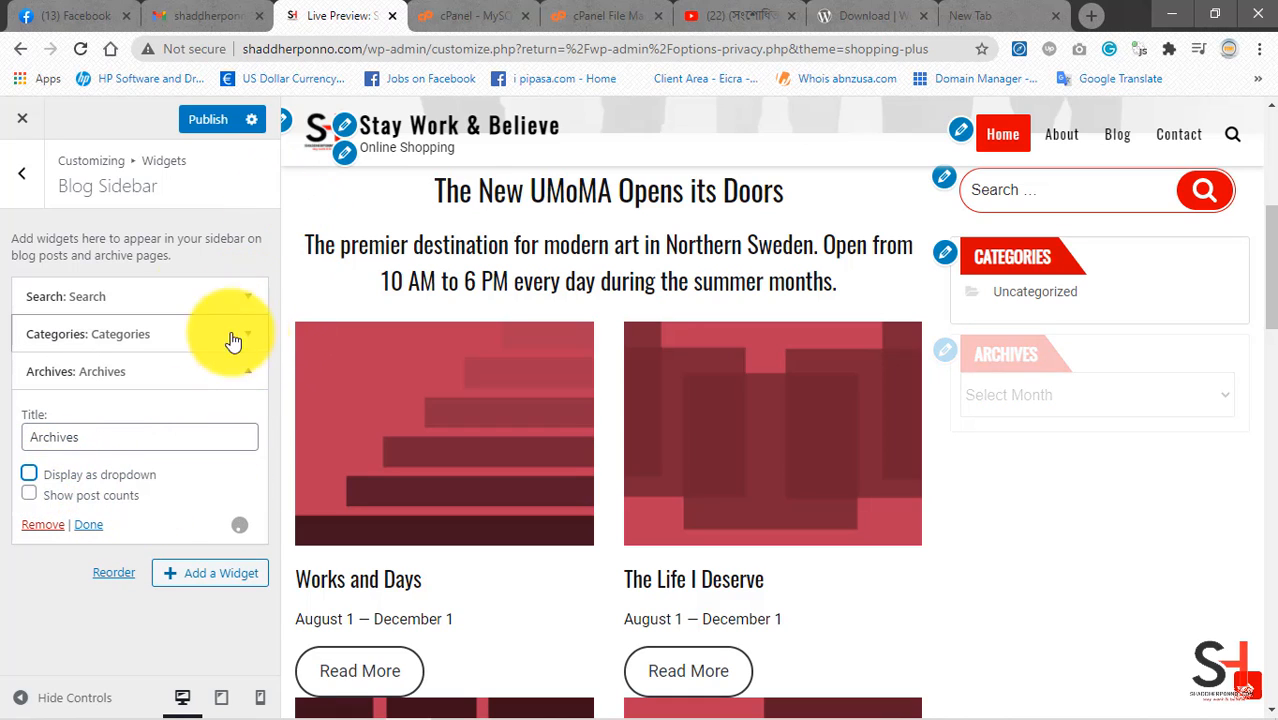
click(199, 119)
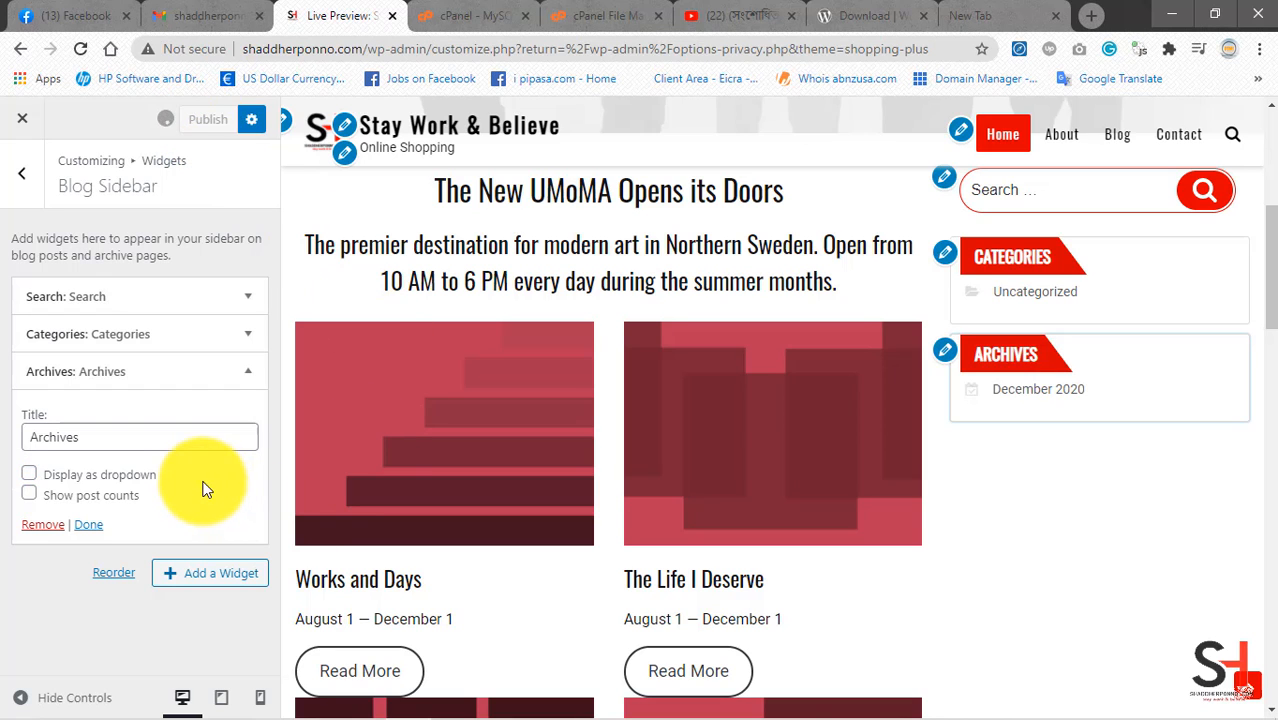
Examine the Home page's remaining content sections and footer widgets in the preview.
scroll(500, 605, down, 1)
scroll(590, 614, down, 12)
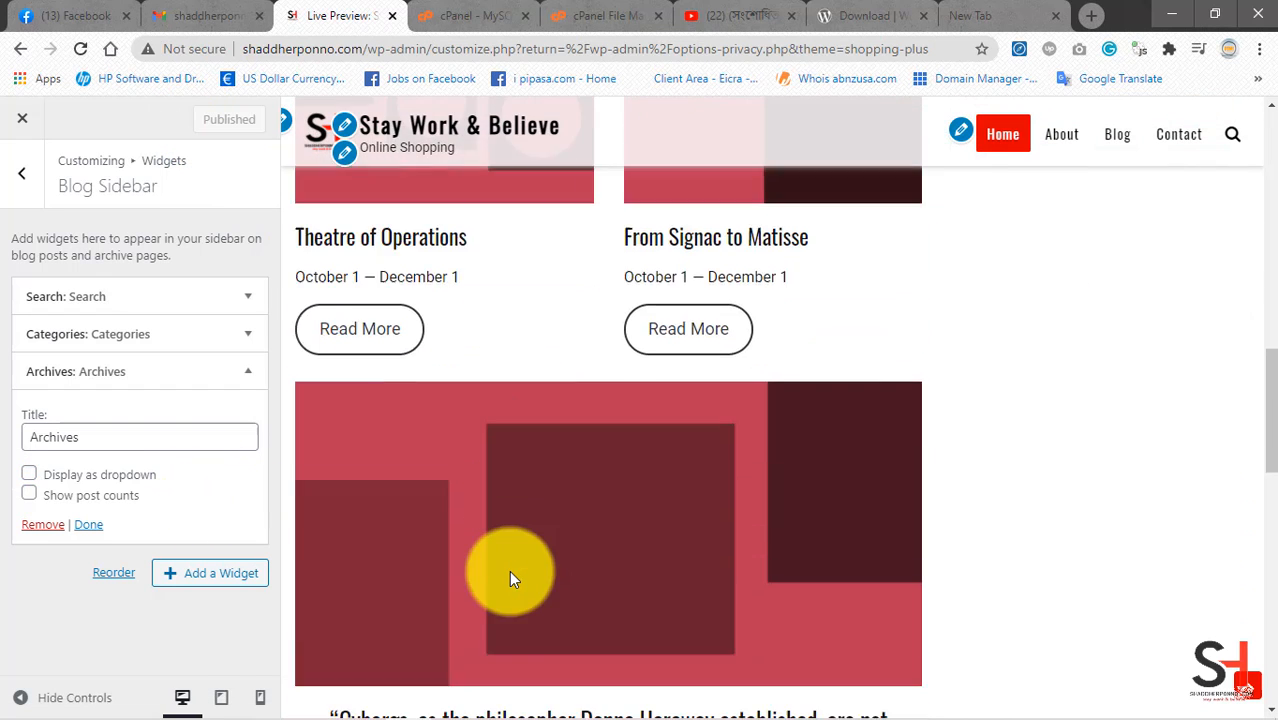
scroll(507, 570, down, 10)
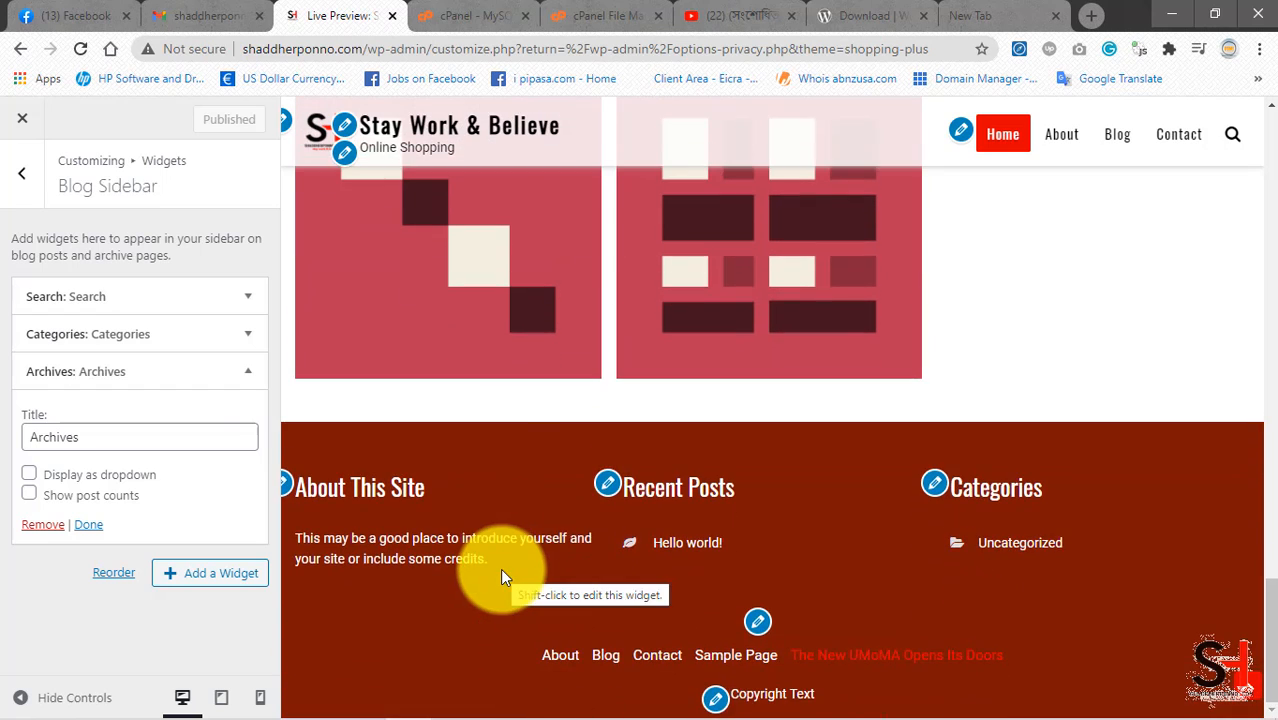
scroll(495, 500, up, 3)
scroll(493, 452, up, 5)
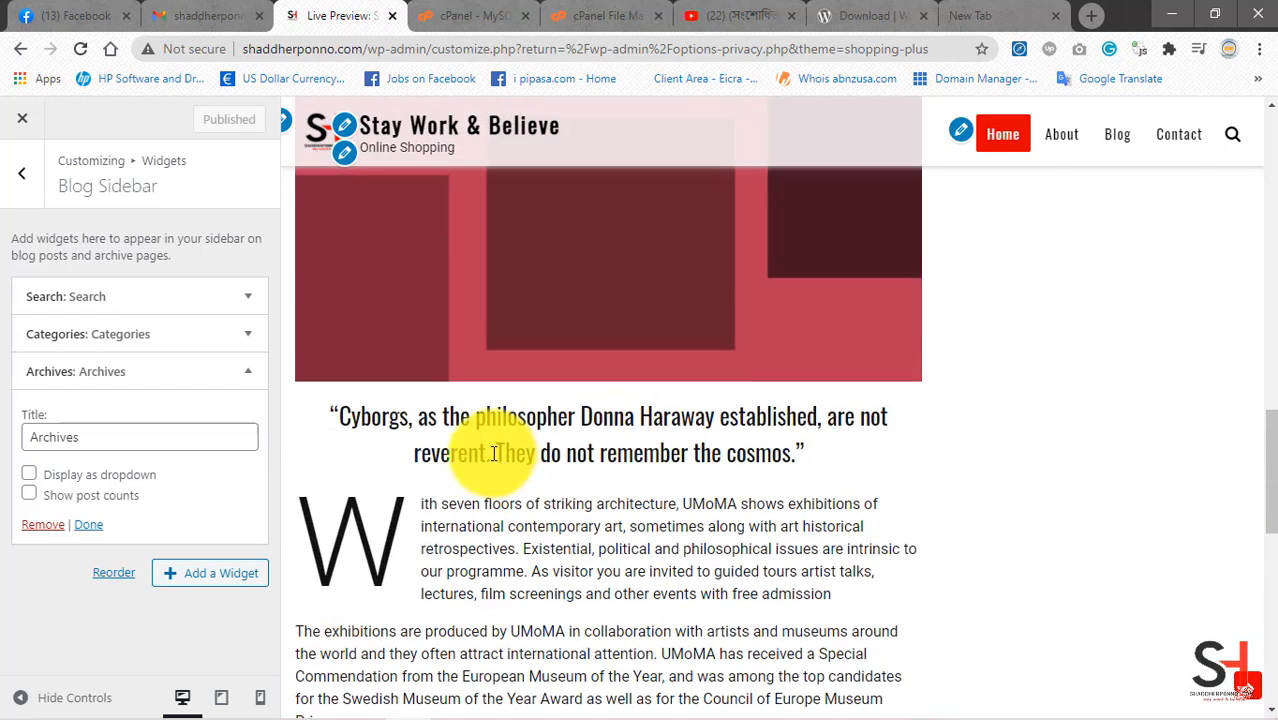
scroll(485, 468, up, 3)
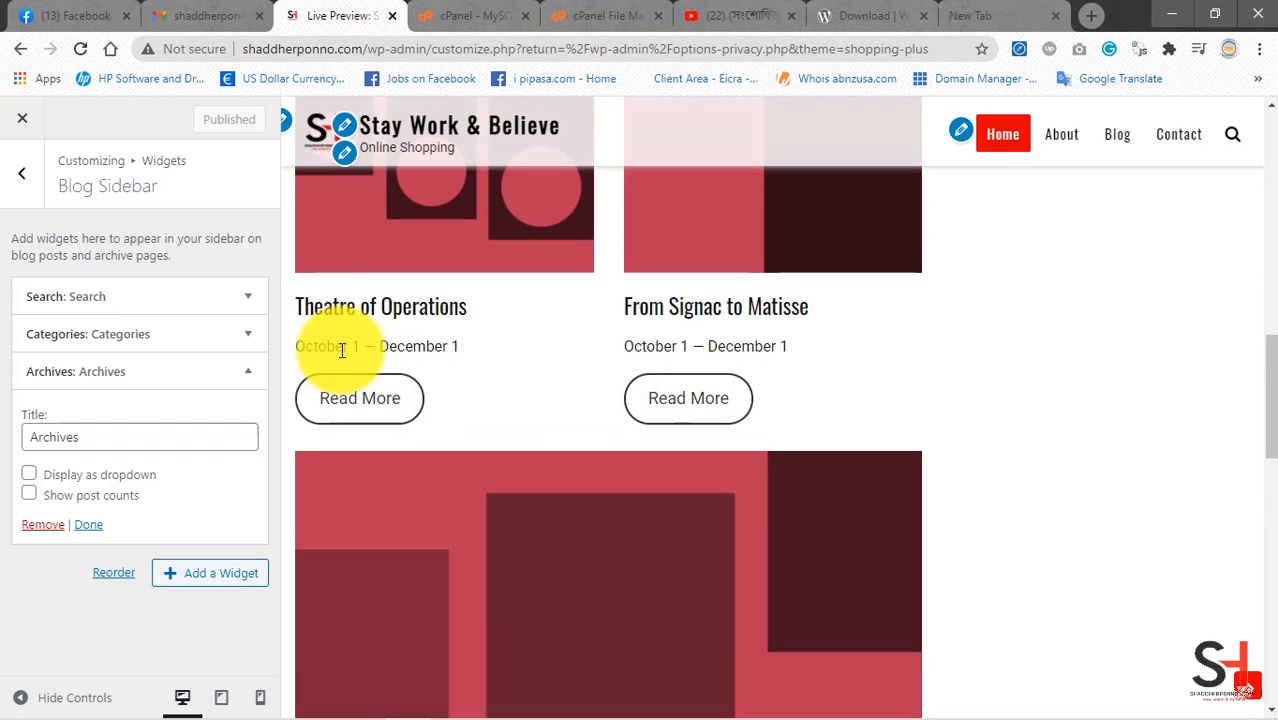